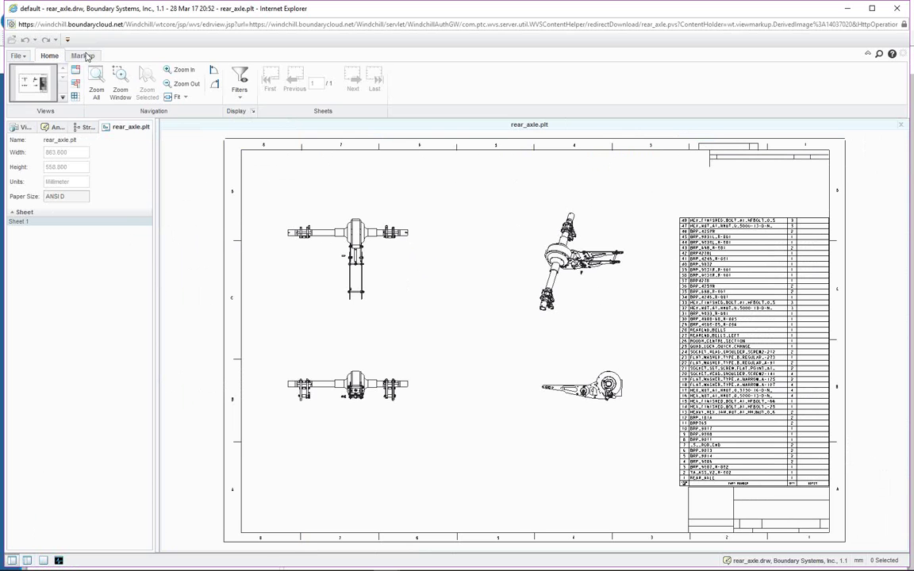
Show the markup tools and examine the note, leader line and shape annotation options
left_click(84, 57)
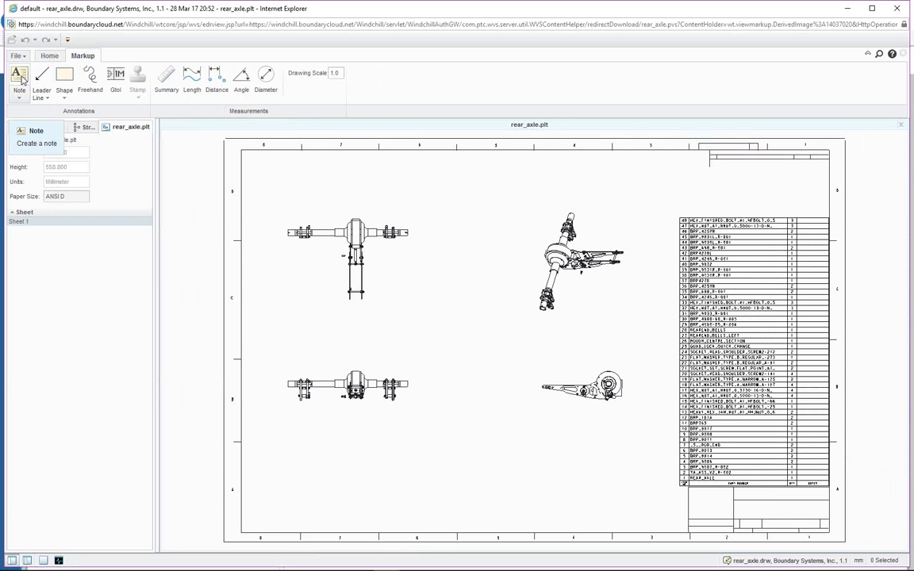
left_click(19, 99)
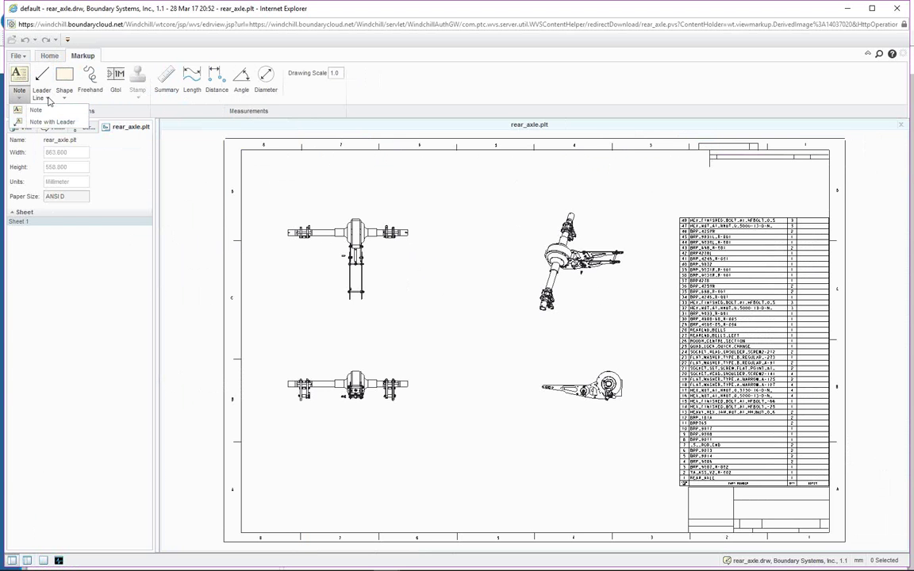
left_click(176, 132)
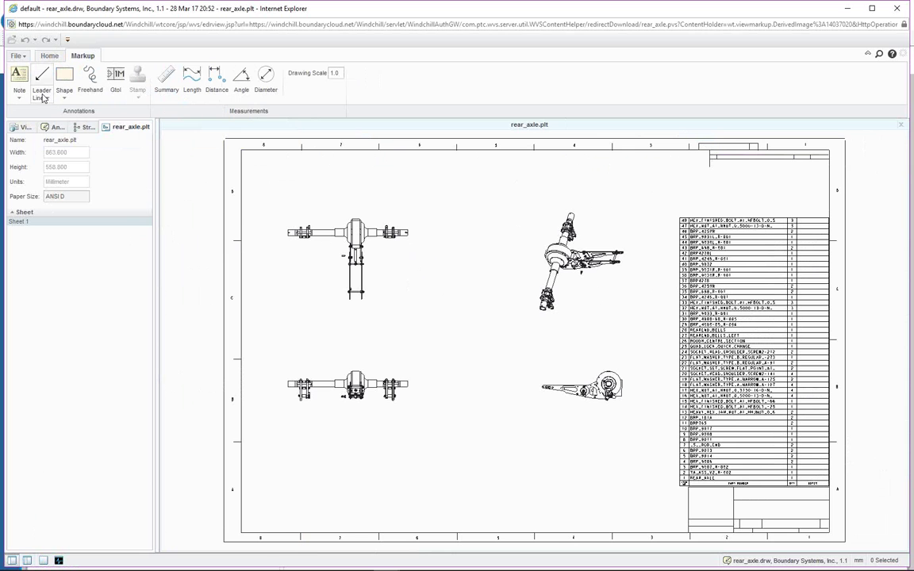
left_click(42, 98)
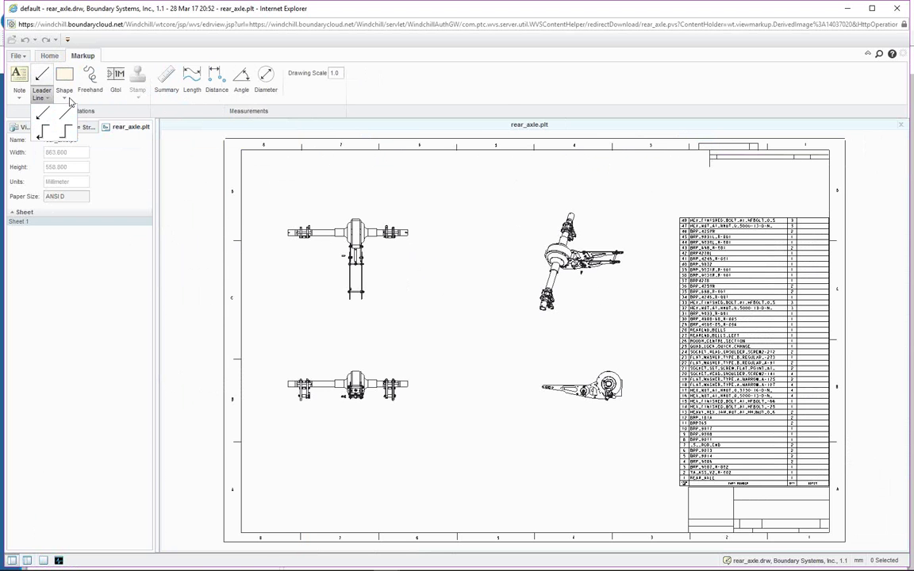
left_click(94, 105)
left_click(64, 98)
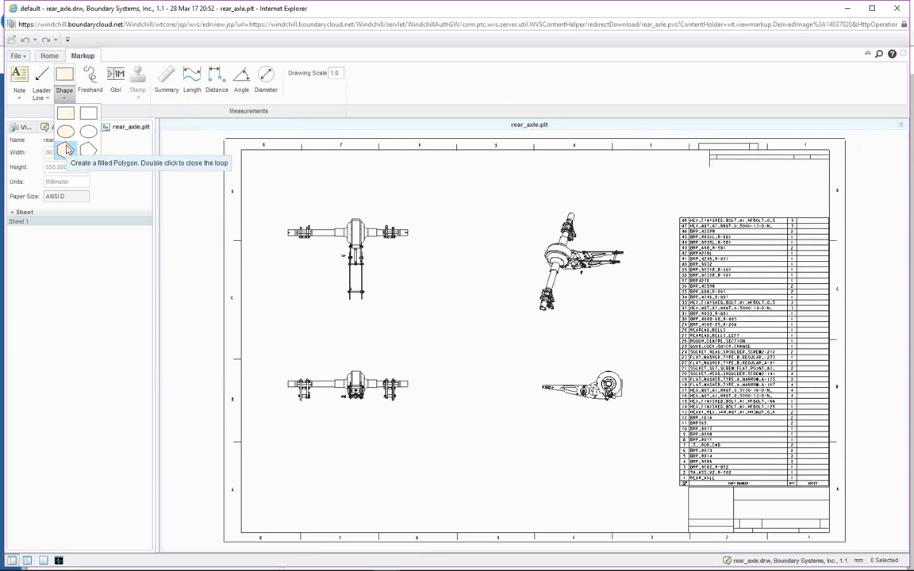
left_click(93, 88)
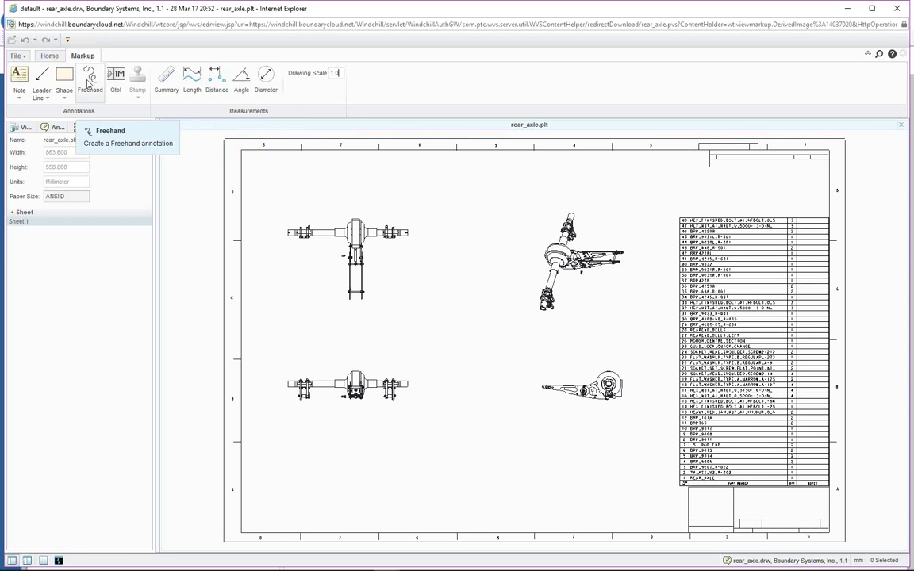
Place a note reading "ADD STANDARD NOTE SET" in the empty area below the lower-left drawing view
left_click(19, 93)
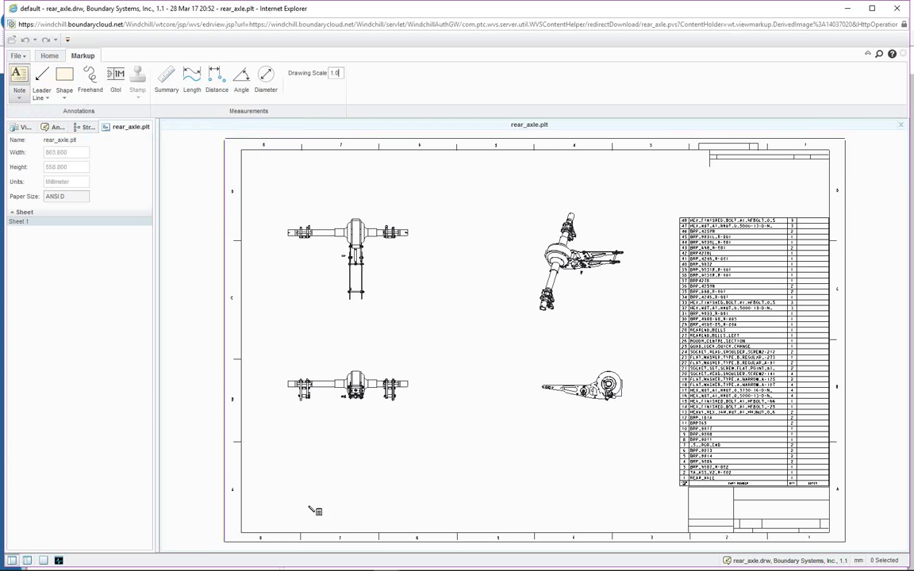
left_click(298, 458)
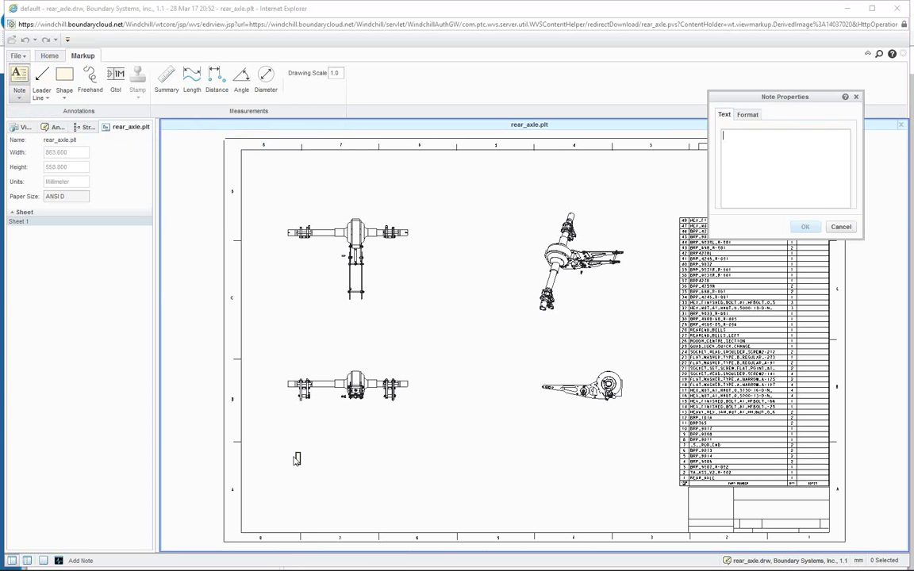
left_click(358, 473)
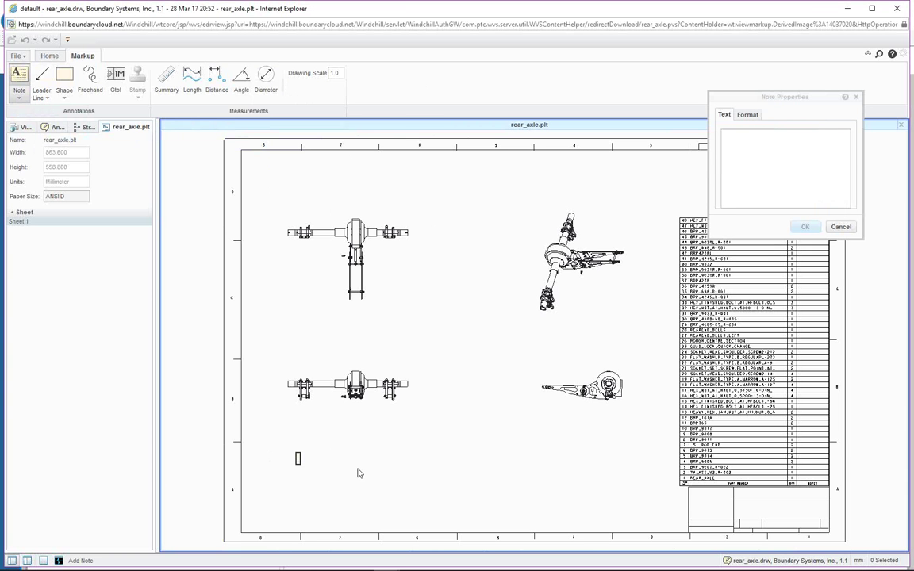
left_click(784, 144)
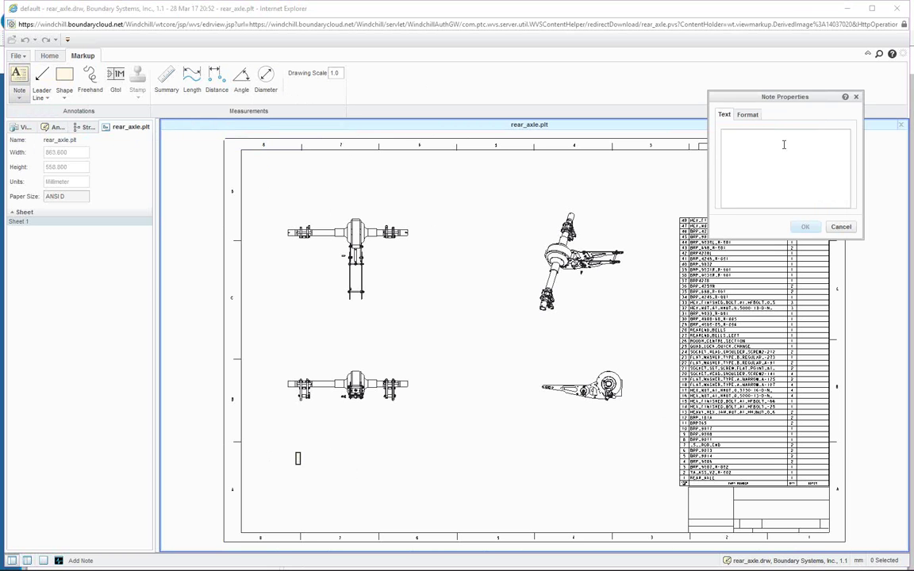
type("ADD STAN")
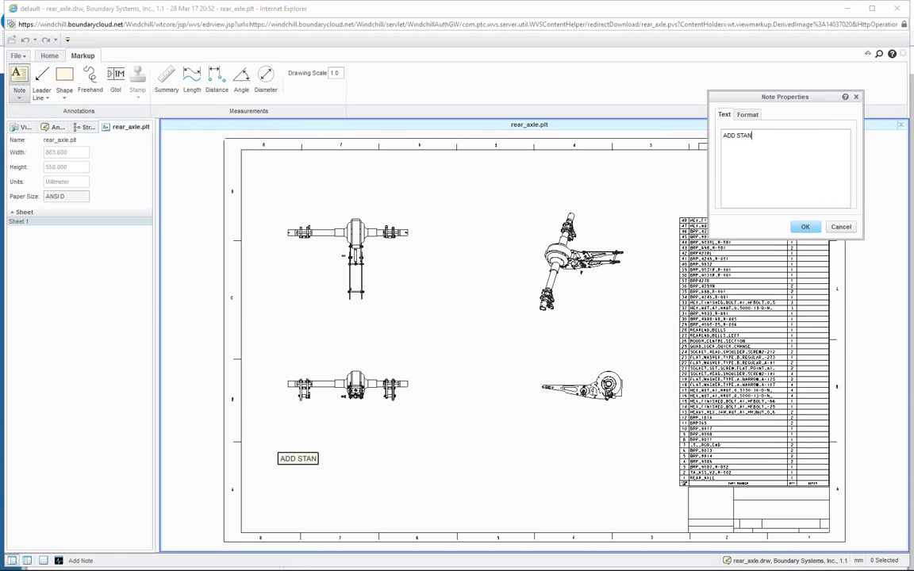
type("DA")
type("RD NO")
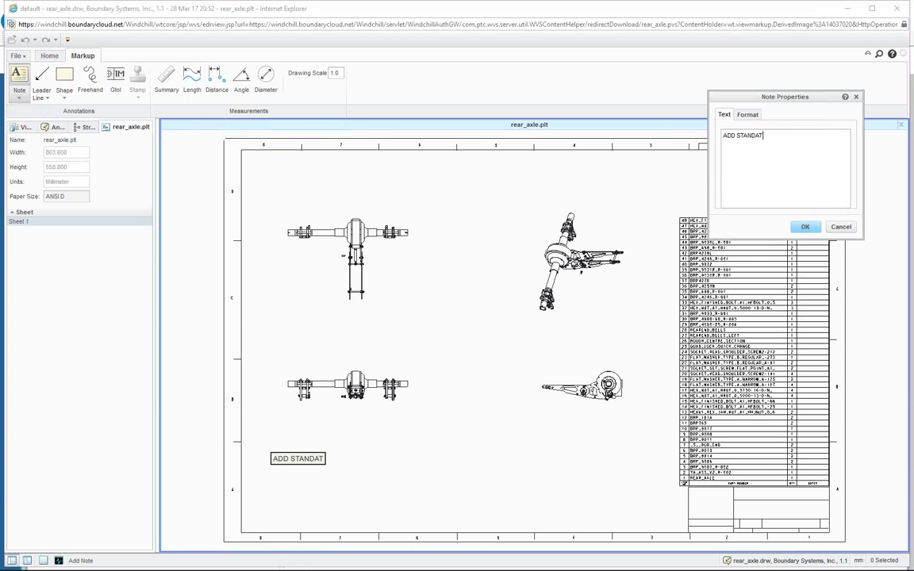
type("TE SET")
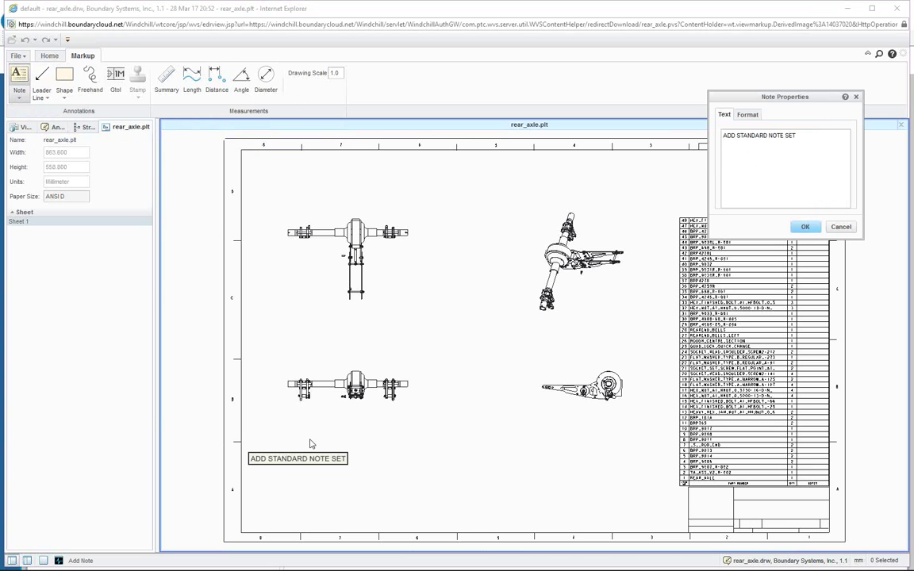
Set the note's font size to 14 points
left_click(746, 116)
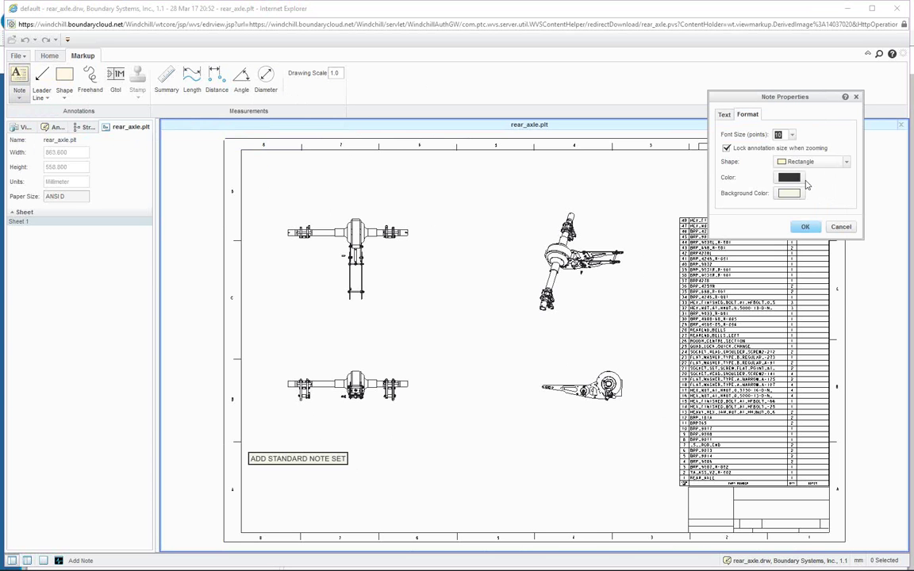
left_click(793, 136)
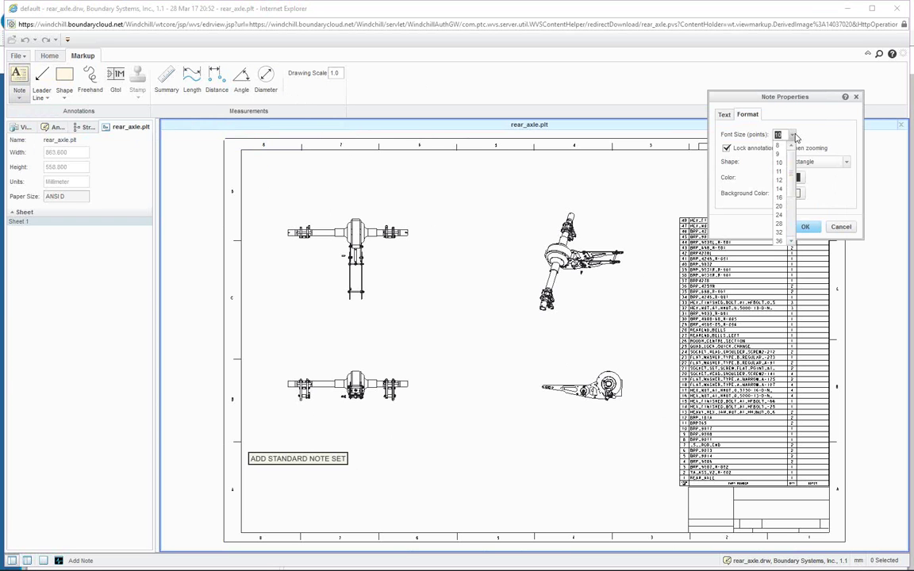
left_click(781, 190)
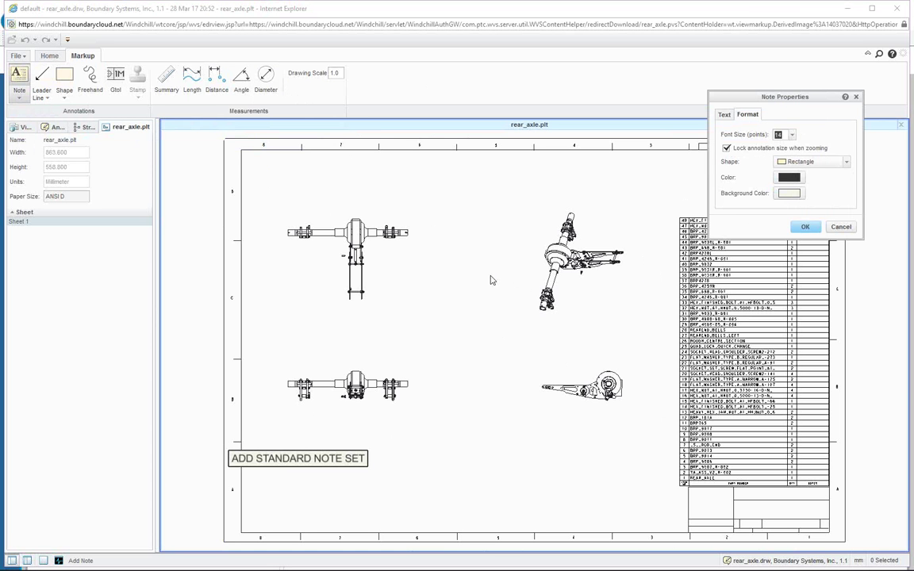
Try the Hexagon and Up Triangle shapes for the note's frame
left_click(846, 162)
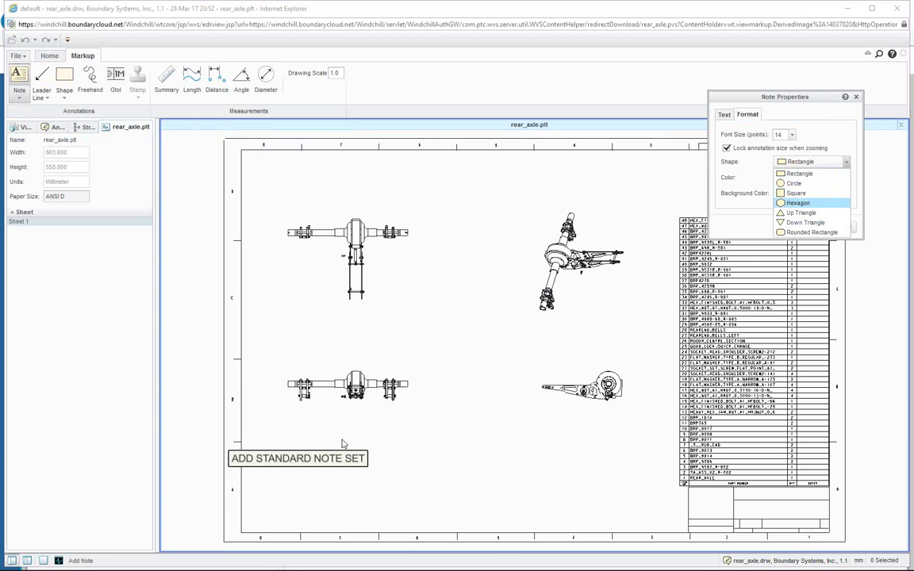
left_click(795, 203)
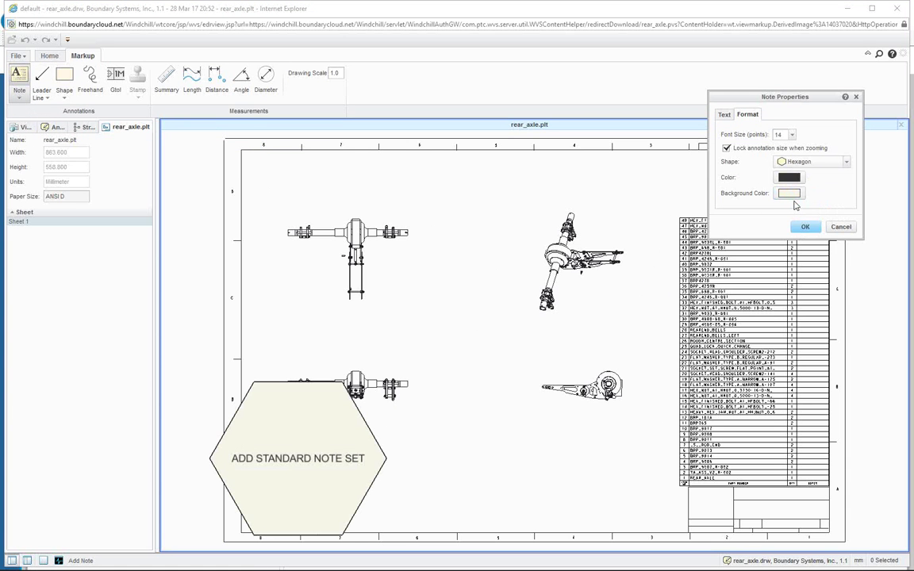
left_click(843, 162)
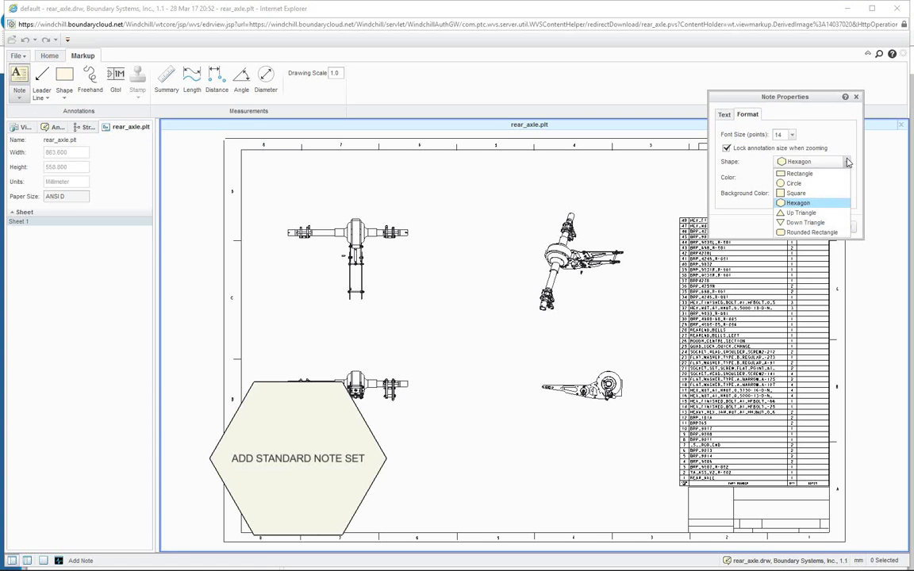
left_click(801, 213)
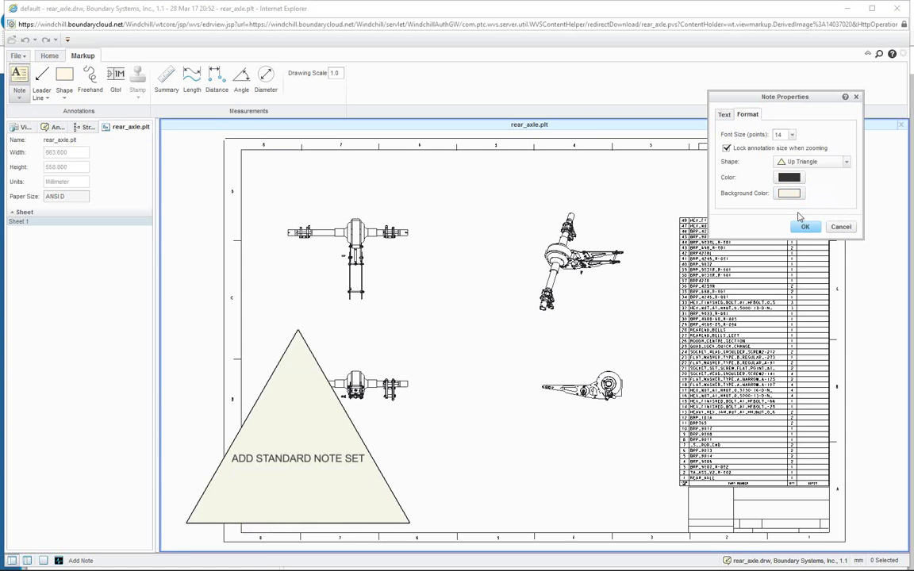
Give the note a Rounded Rectangle shape and set its color to yellow
left_click(848, 163)
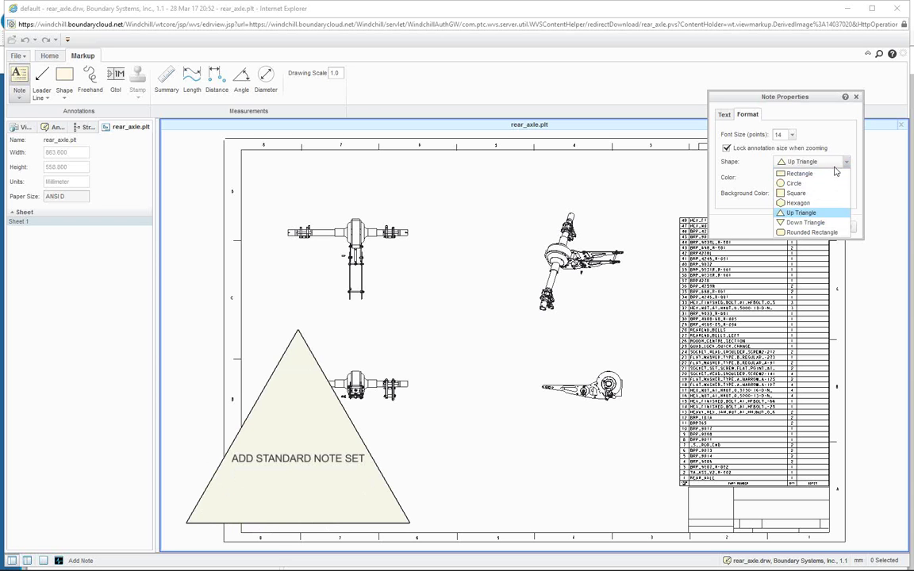
left_click(796, 232)
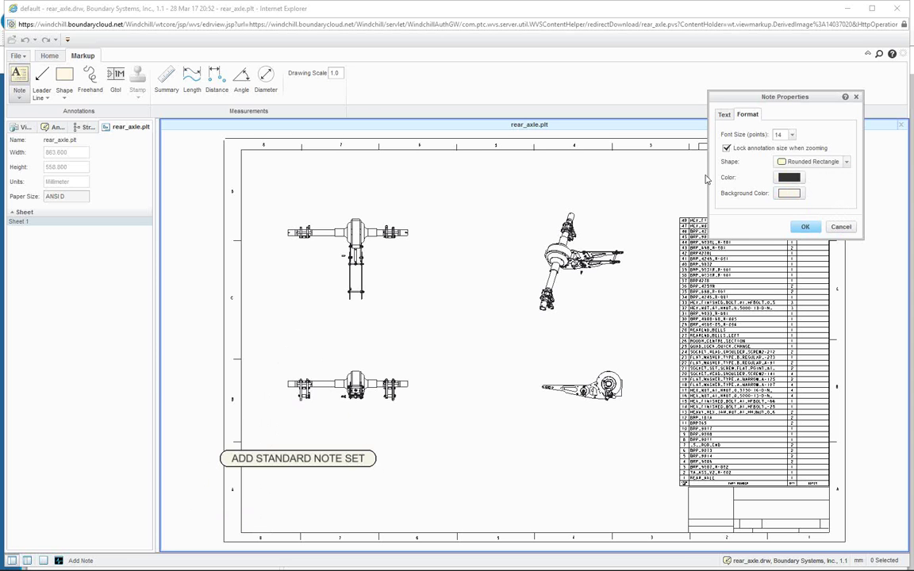
left_click(791, 178)
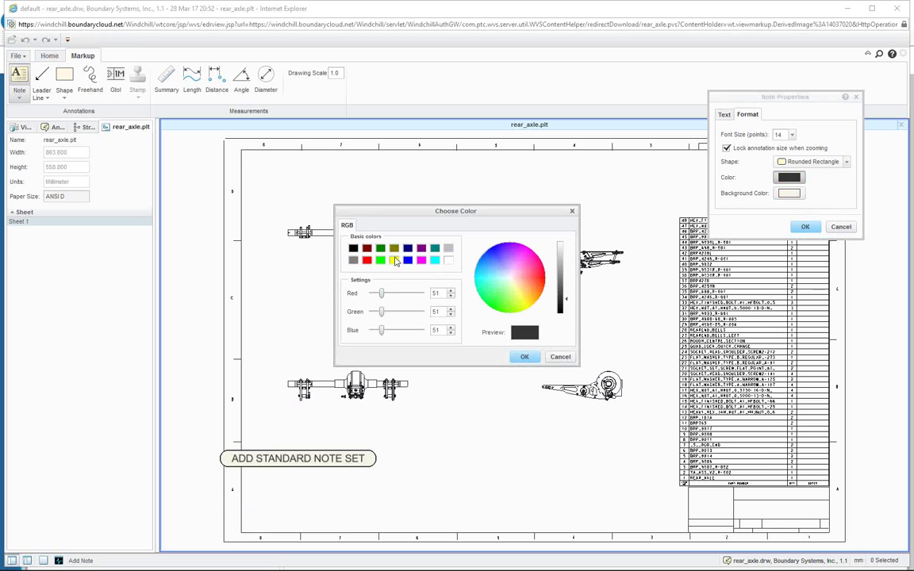
left_click(394, 263)
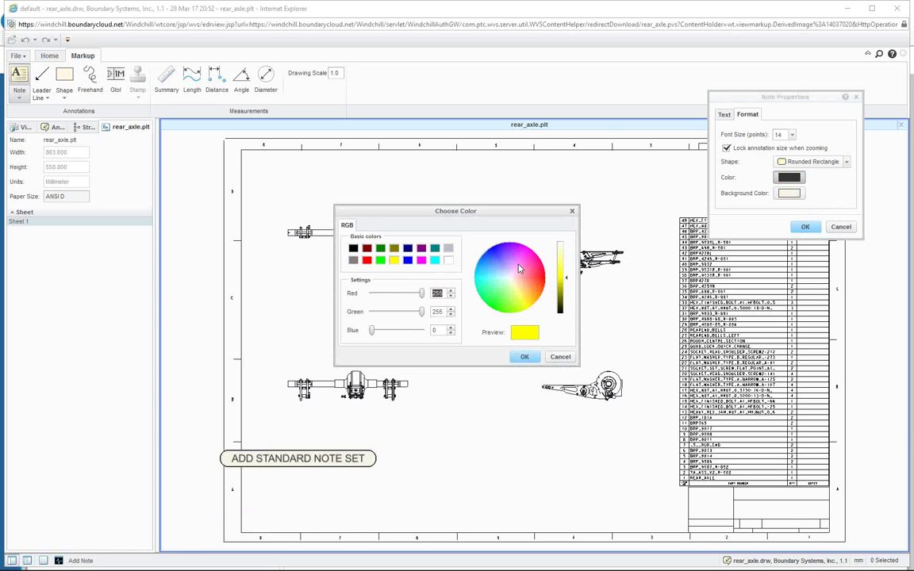
left_click(523, 357)
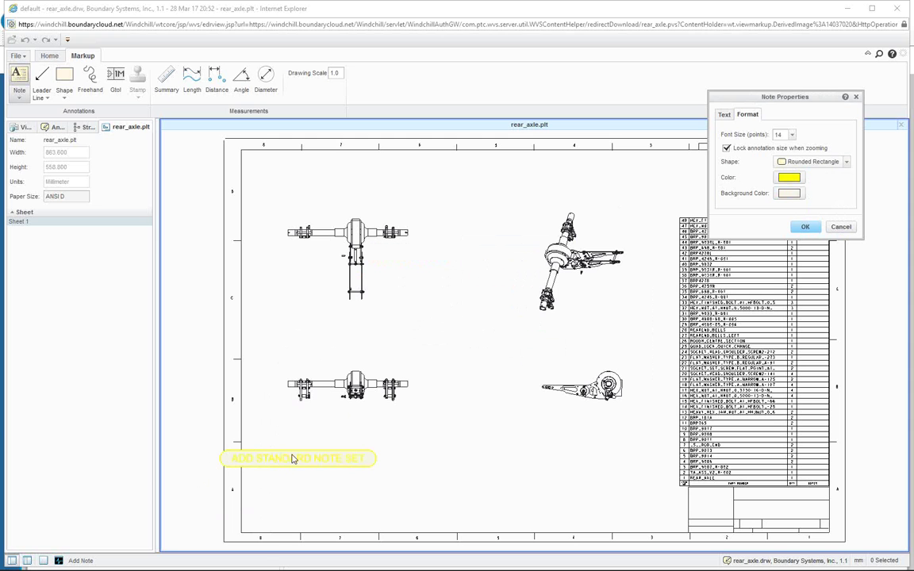
Set the note's background color to dark red and move the finished note inside the sheet border, below the lower-left view
left_click(790, 195)
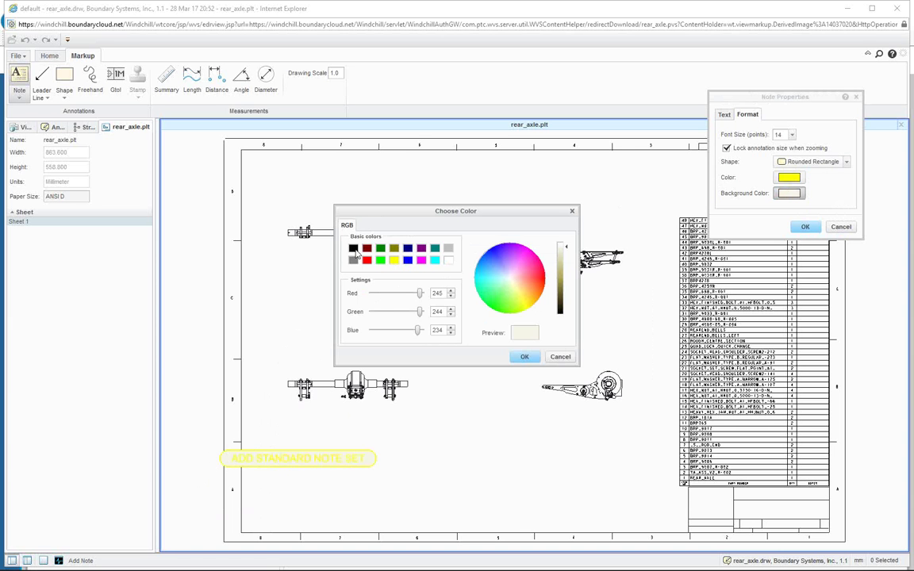
left_click(366, 249)
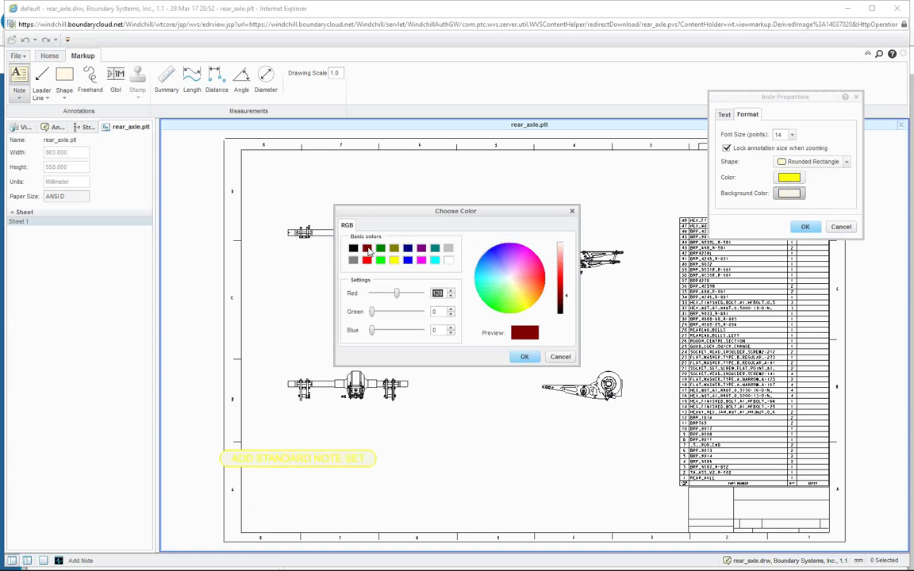
left_click(524, 356)
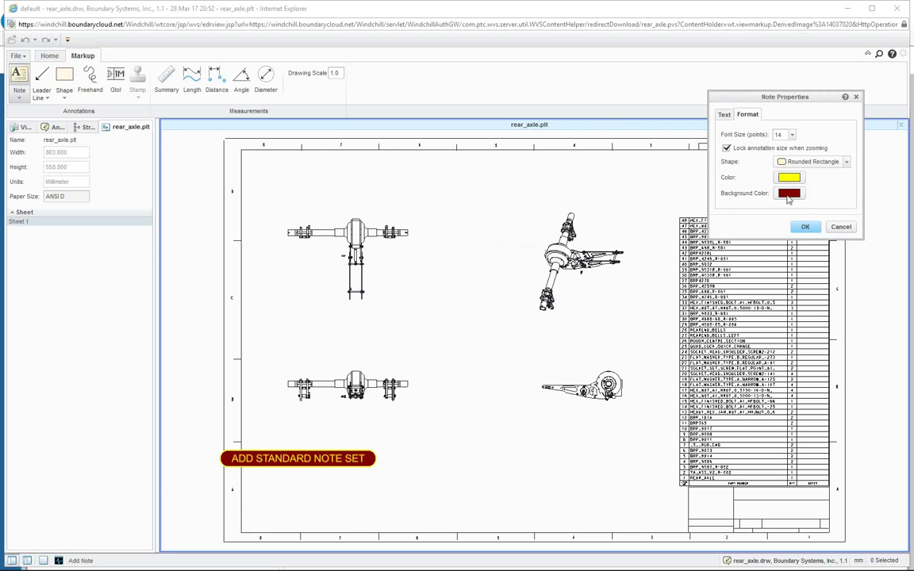
left_click(725, 116)
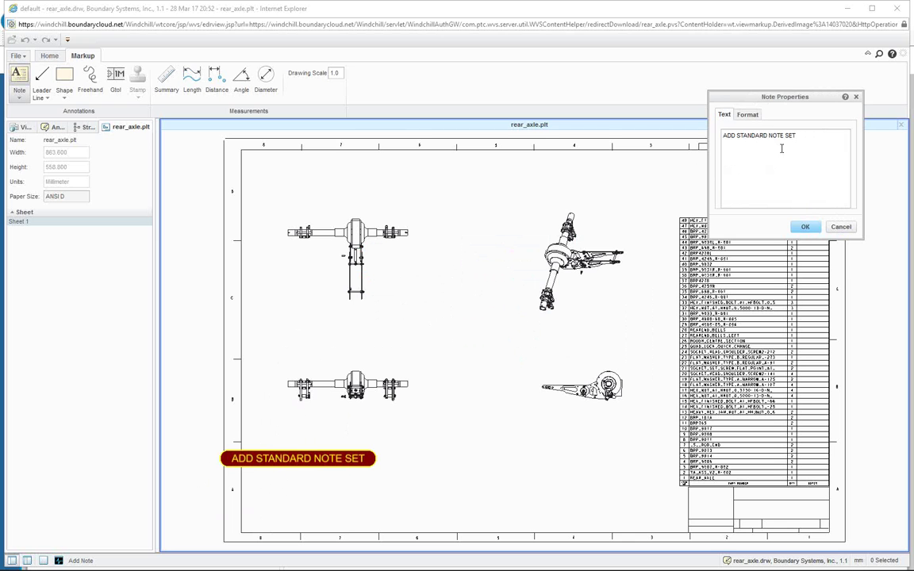
left_click(805, 227)
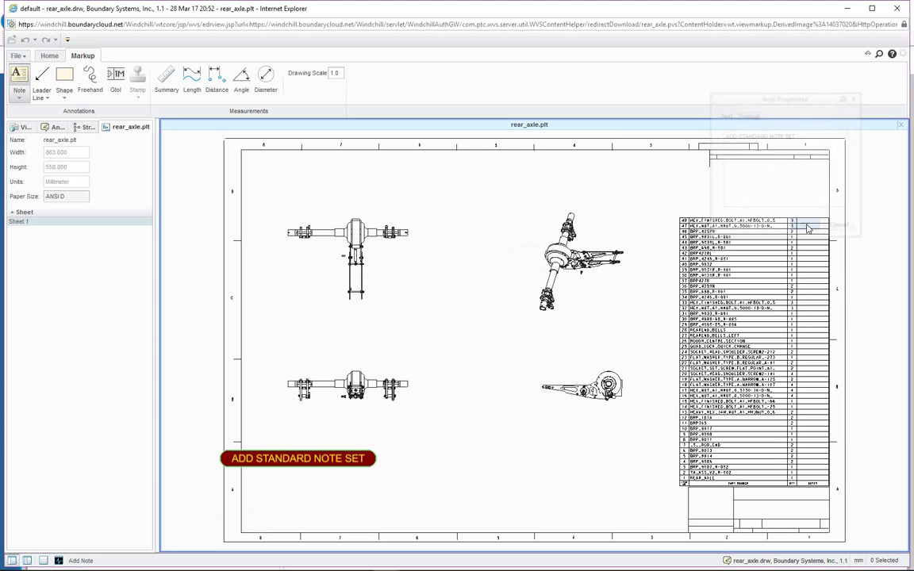
mouse_move(302, 457)
left_mouse_down()
mouse_move(341, 459)
mouse_move(342, 476)
left_mouse_up()
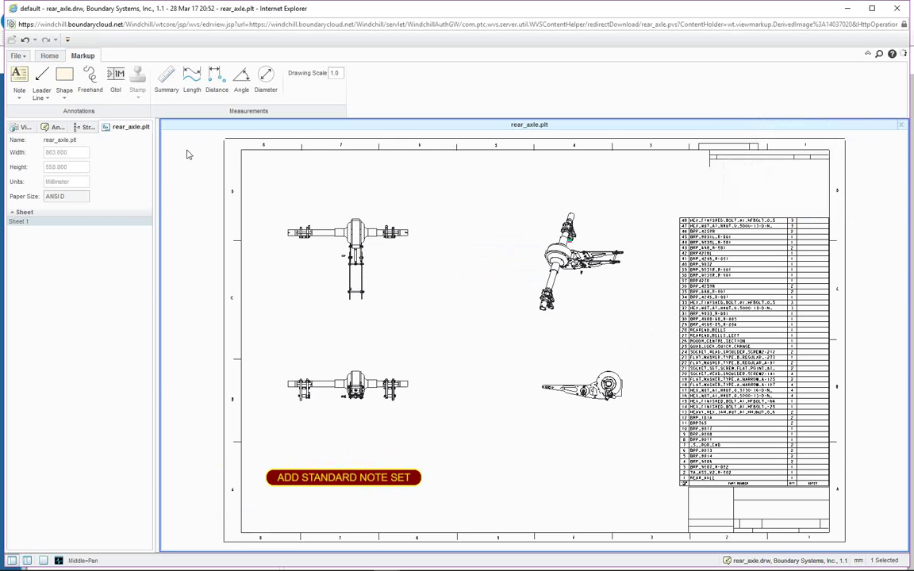
Draw a freehand loop enclosing all four views of the rear axle
left_click(92, 93)
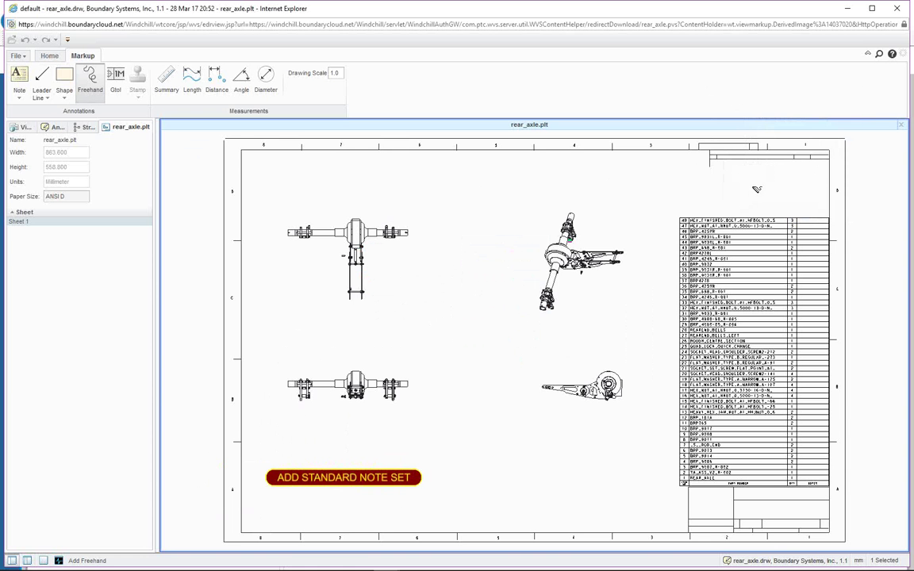
mouse_move(633, 197)
left_mouse_down()
mouse_move(533, 176)
mouse_move(316, 191)
mouse_move(258, 306)
mouse_move(320, 461)
mouse_move(601, 432)
mouse_move(657, 290)
mouse_move(646, 194)
left_mouse_up()
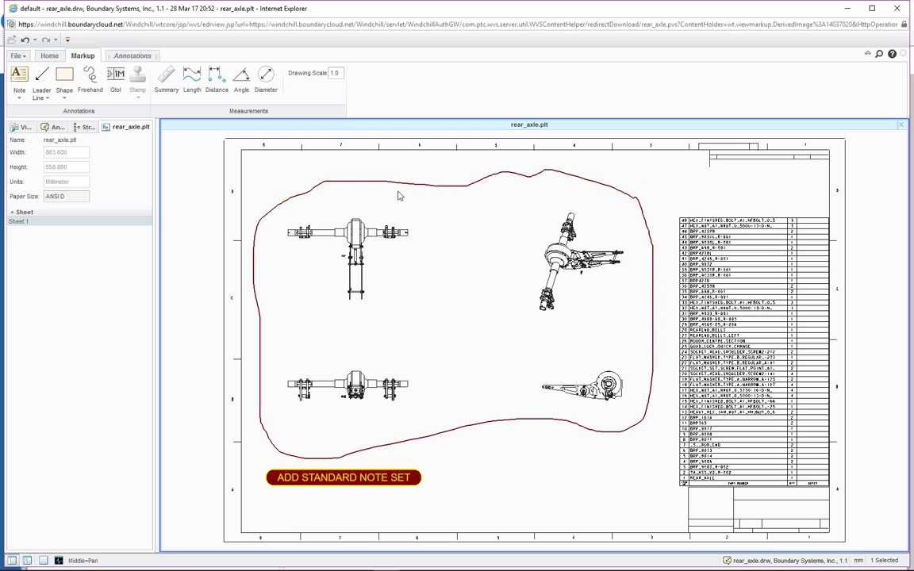
Add a note with leader pointing to the loop's upper edge, reading "REPLACE VIEWS WITH" and "EXPLODED ISO VIEW" on two lines
left_click(46, 98)
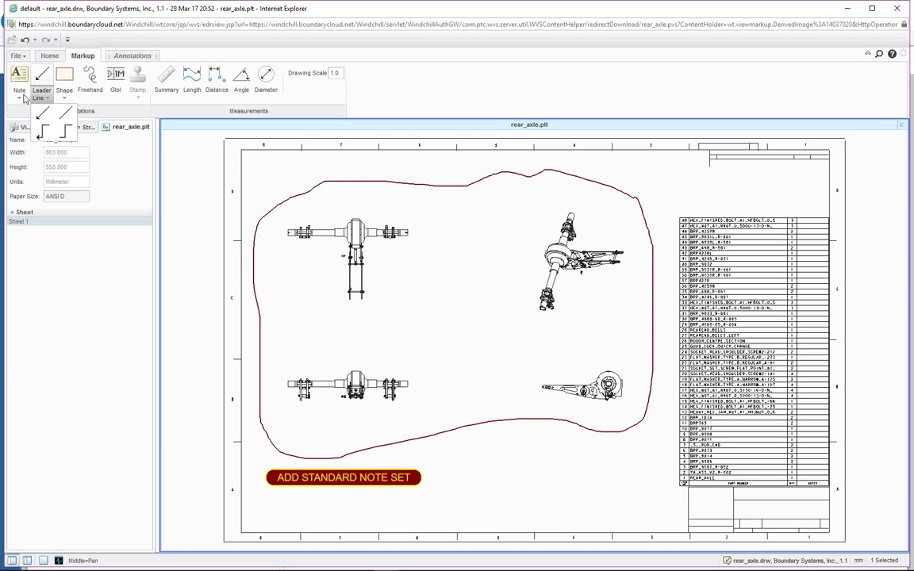
left_click(21, 97)
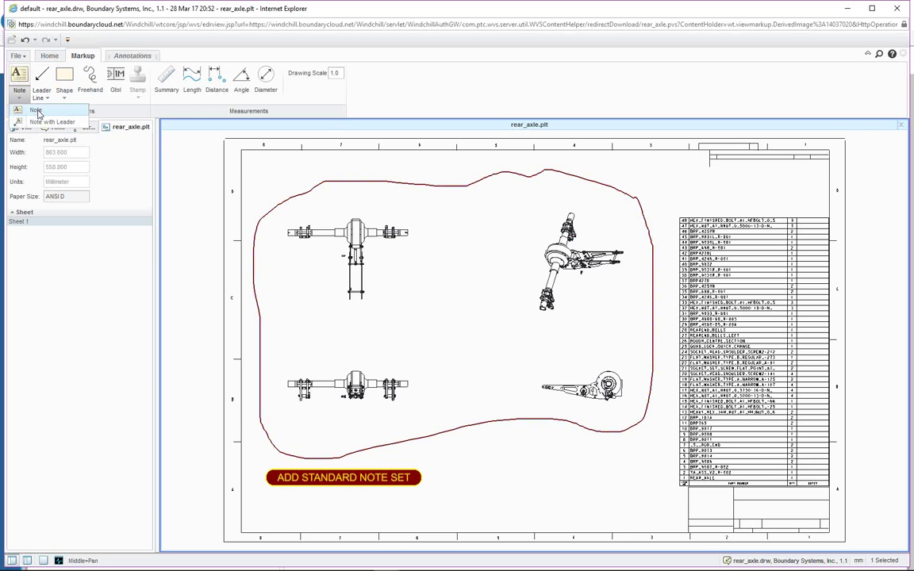
left_click(570, 174)
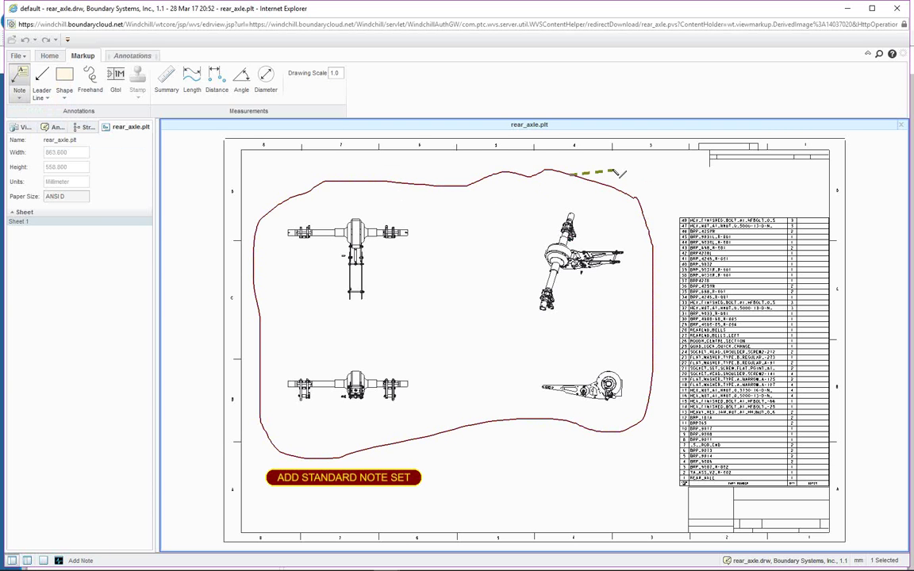
left_click(613, 168)
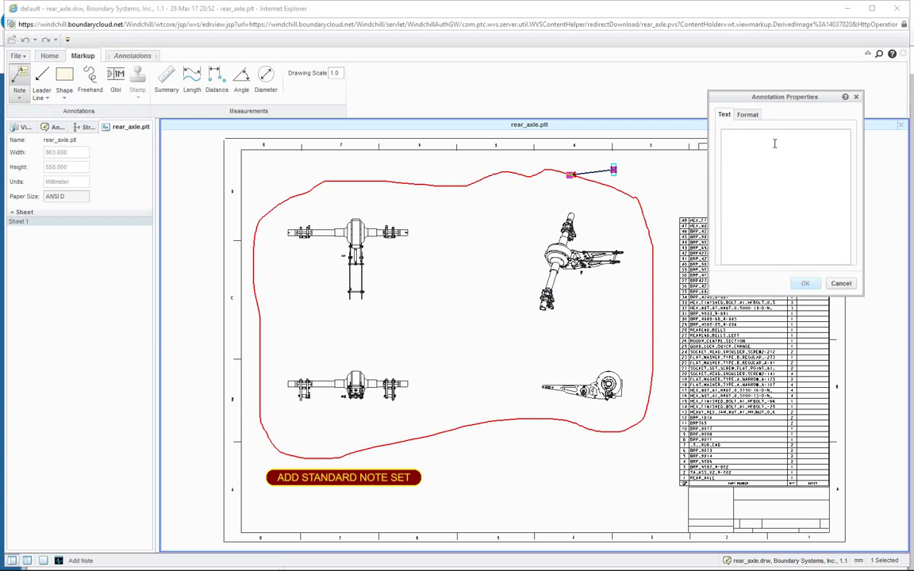
type("REPLACE")
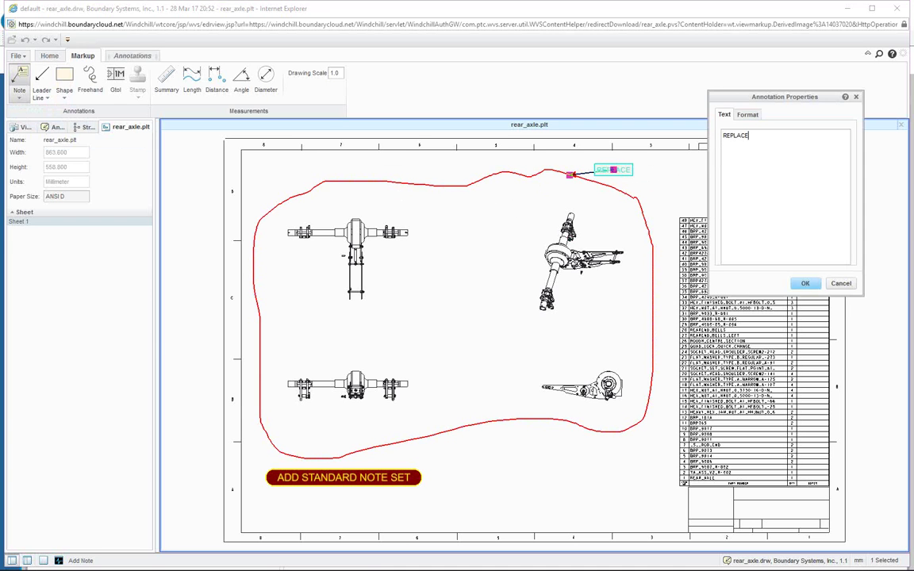
type(" VIEWS WITH")
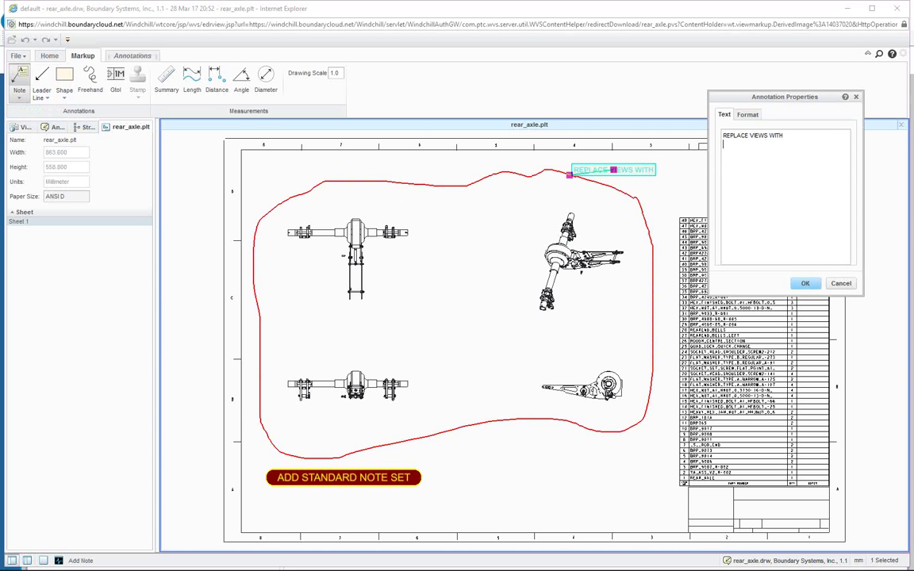
key("Return")
type("EXPLODE")
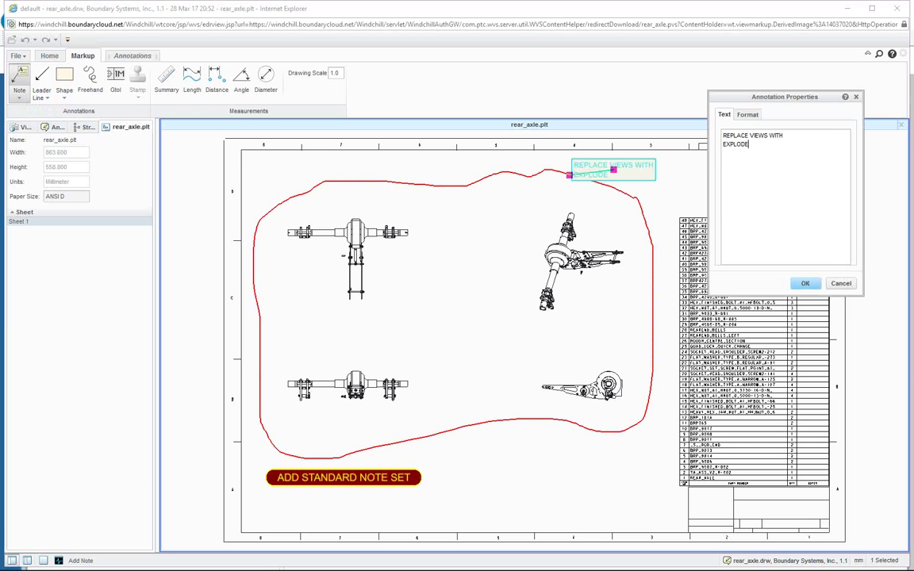
type("D ISO VIEW")
Set the note's leader line tail to a plain end and look through the available line styles
left_click(747, 114)
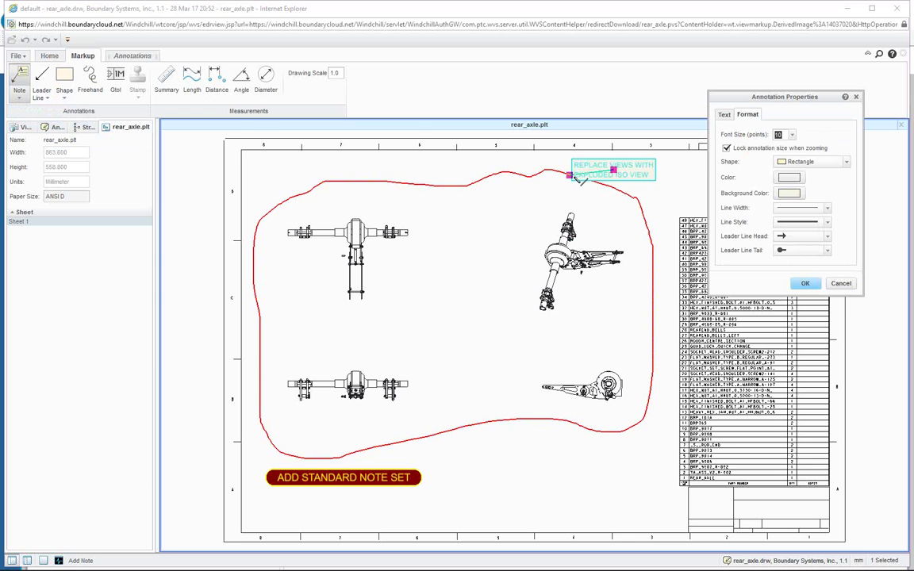
left_click(828, 252)
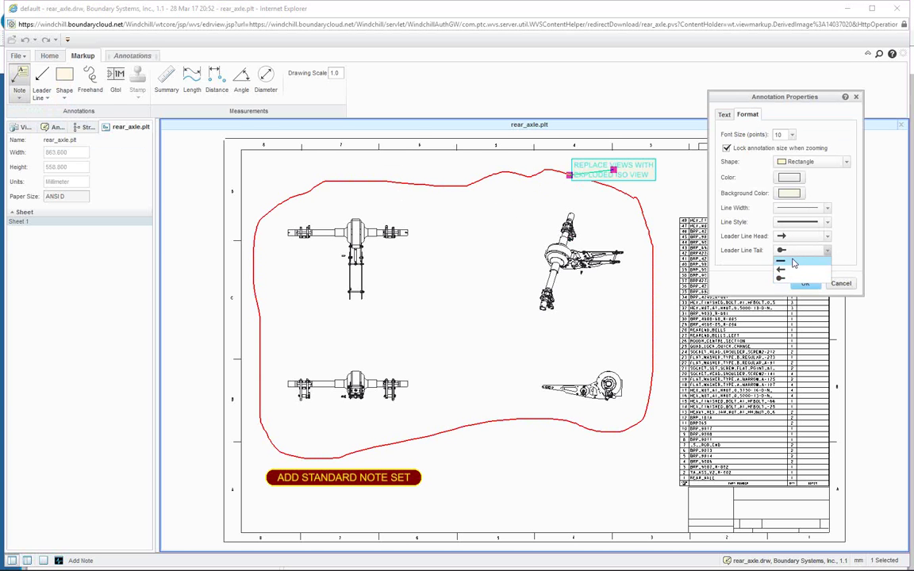
left_click(787, 263)
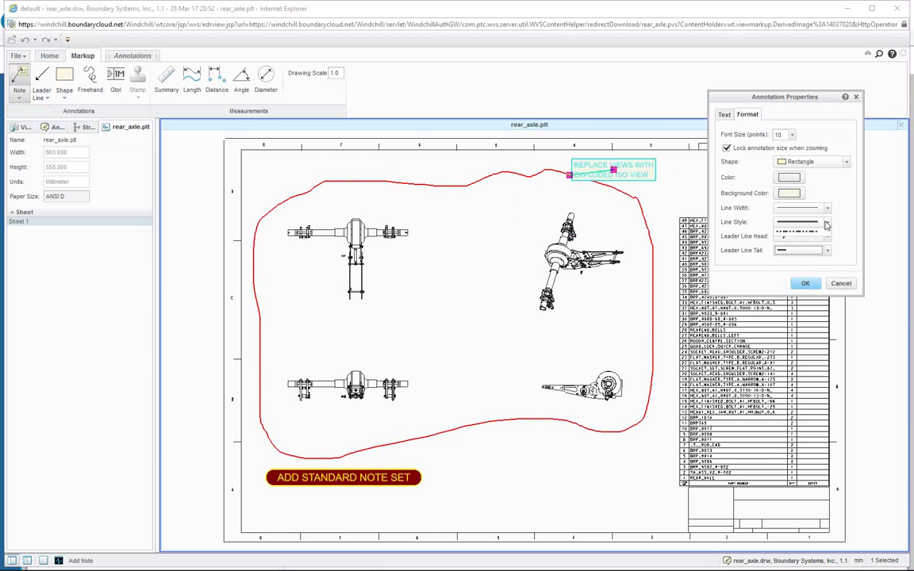
left_click(826, 223)
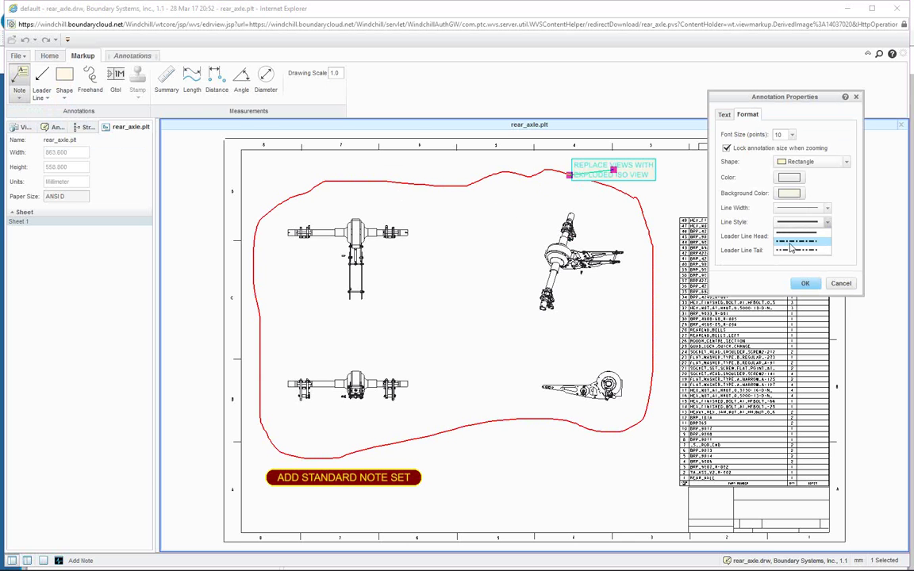
left_click(825, 209)
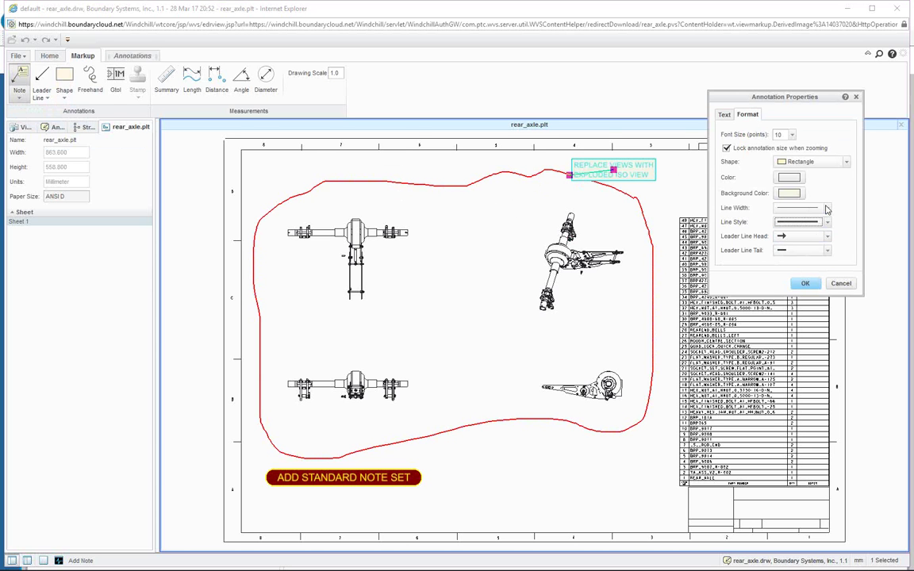
Try an olive color with a purple background on the leader note
left_click(789, 178)
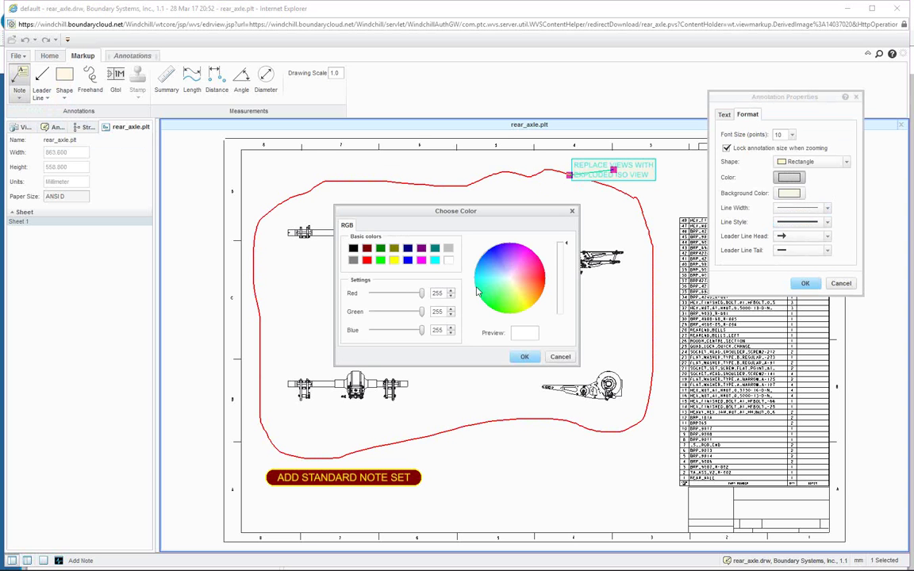
left_click(395, 249)
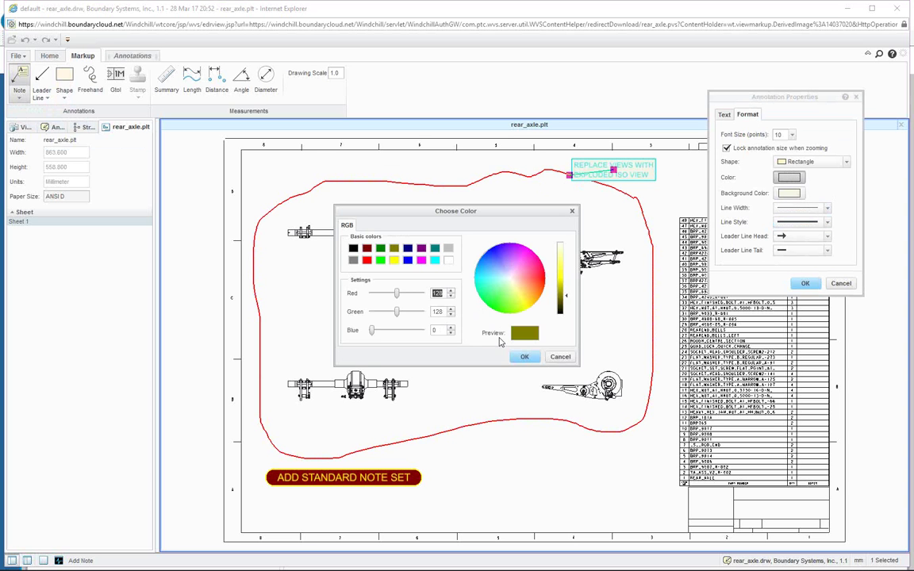
left_click(524, 356)
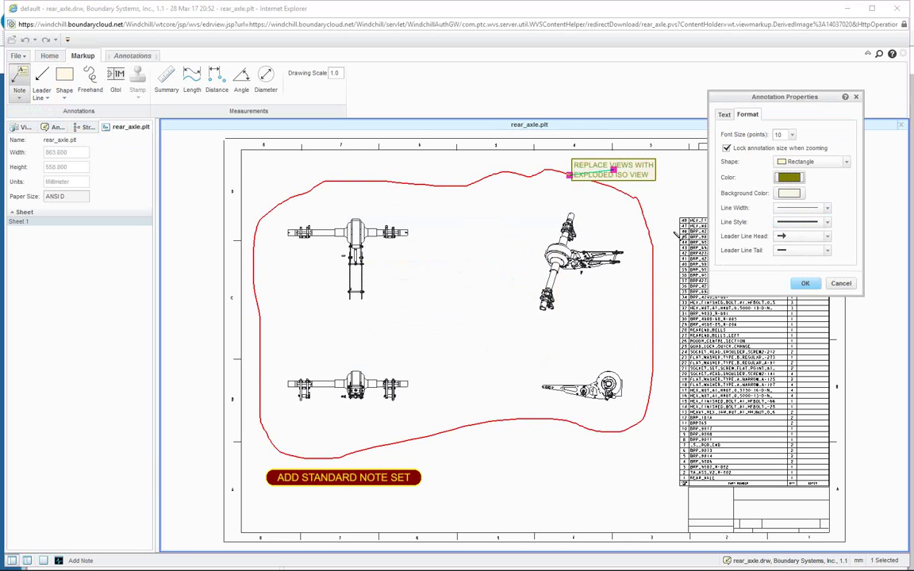
left_click(788, 193)
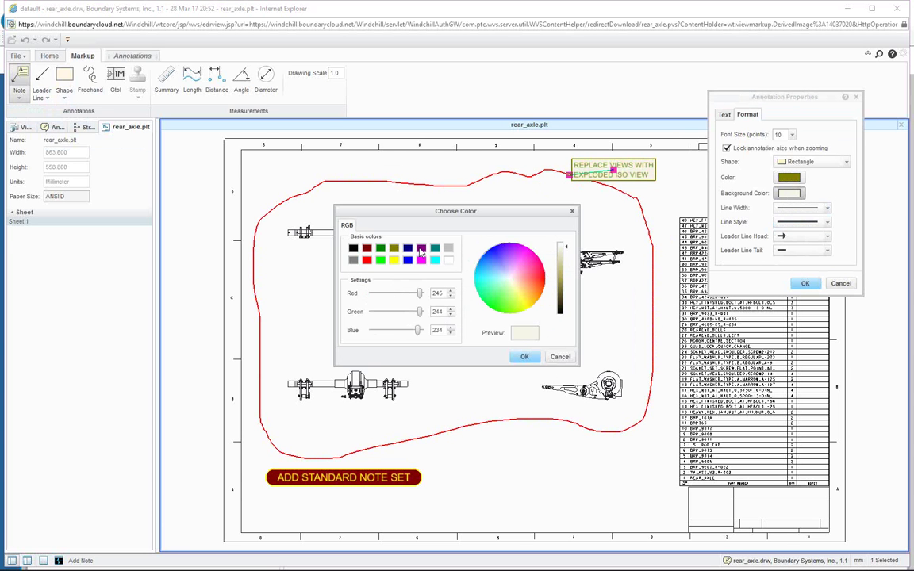
left_click(421, 249)
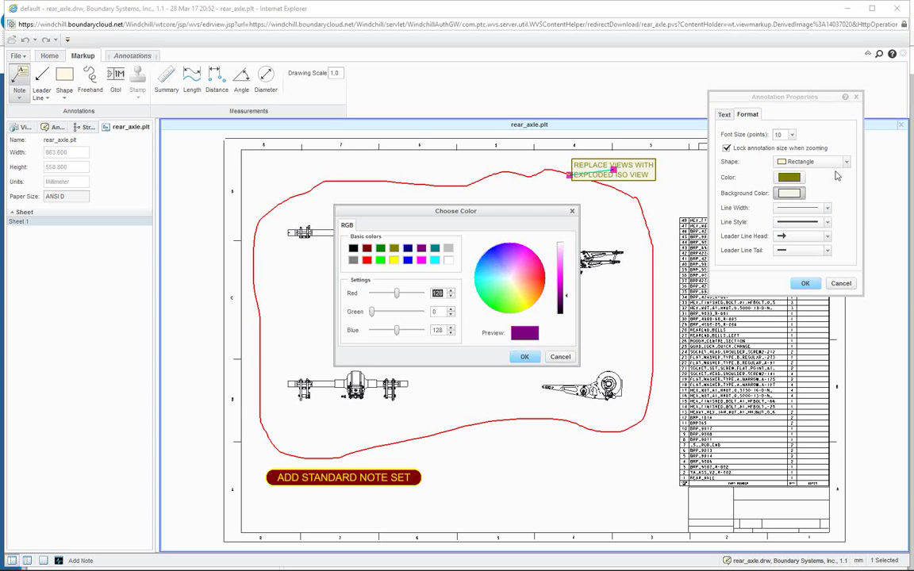
left_click(525, 357)
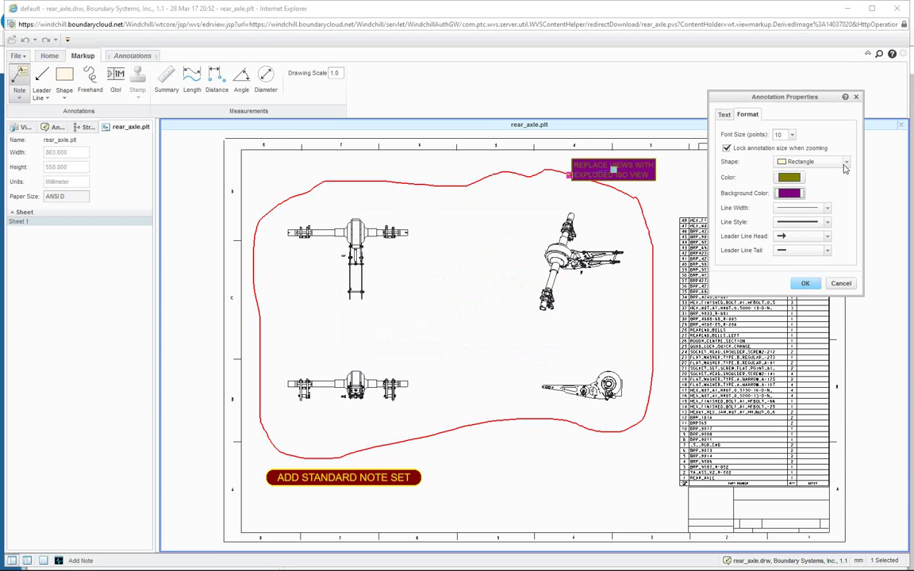
Set the leader note's background color to black and its color to bright green
left_click(790, 195)
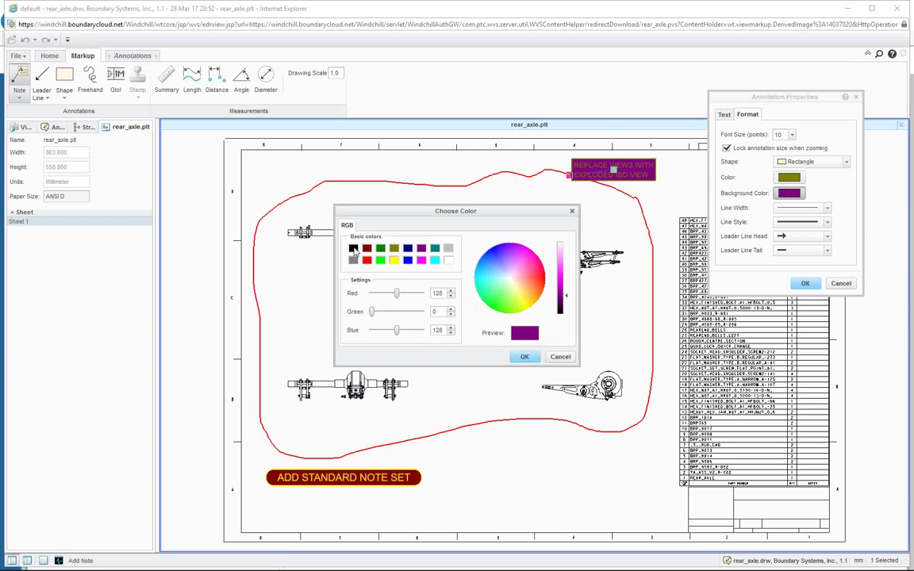
left_click(353, 249)
left_click(525, 356)
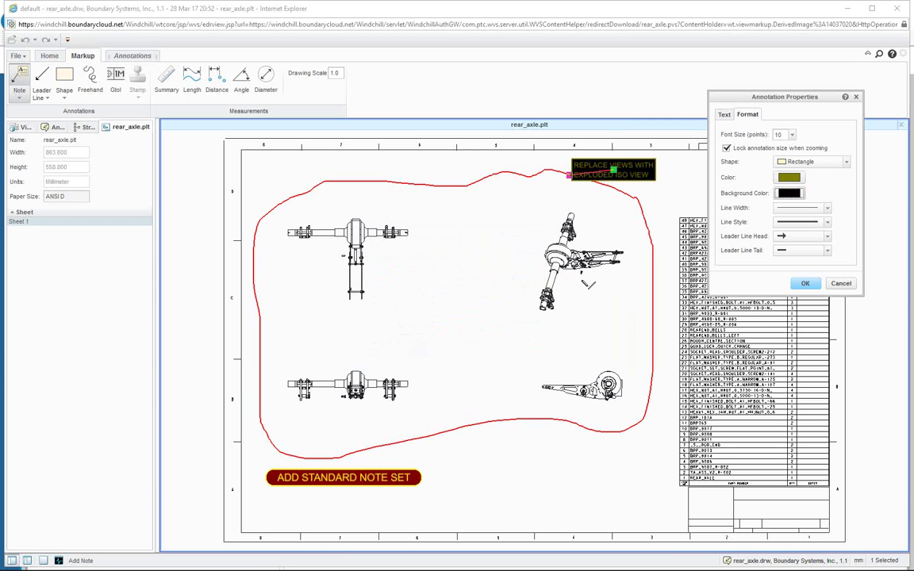
left_click(790, 177)
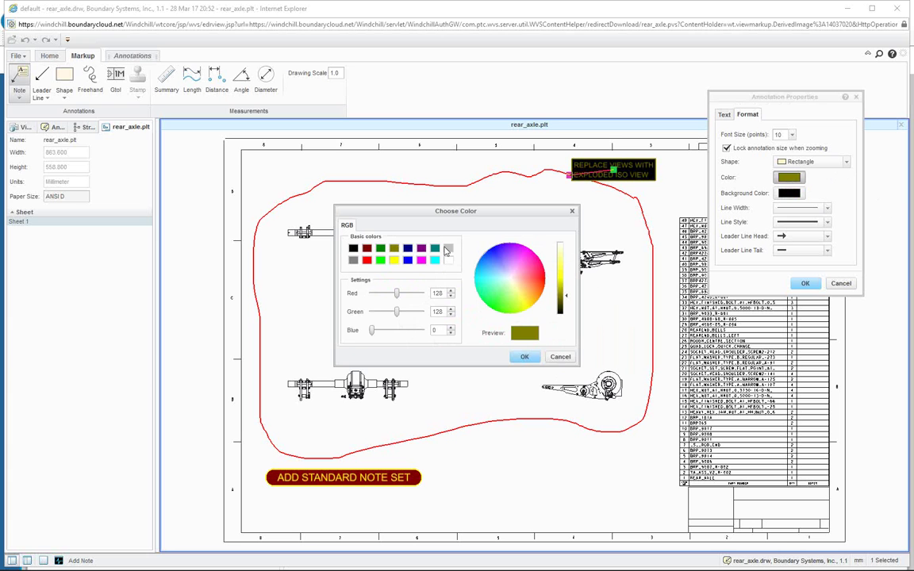
left_click(395, 261)
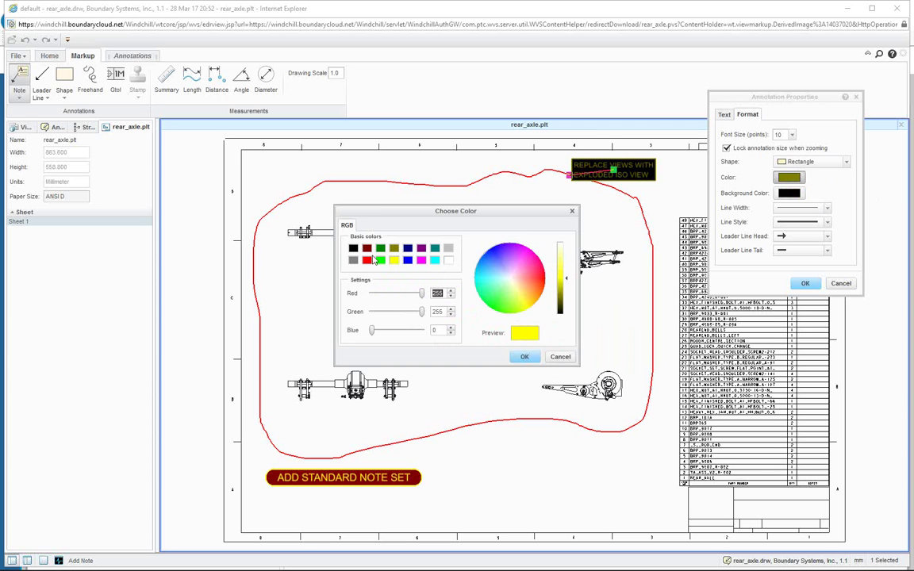
left_click(382, 261)
left_click(525, 356)
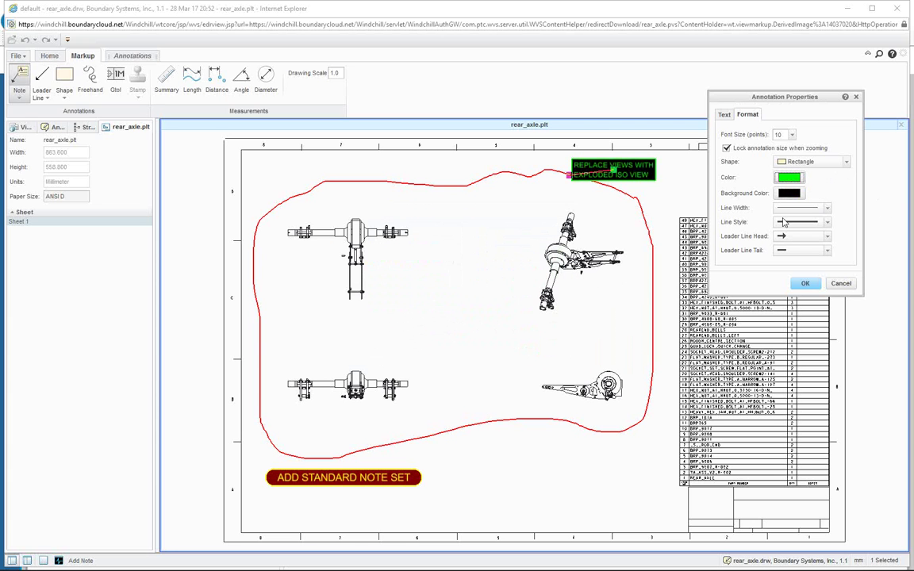
Finish the leader note and move it inside the freehand loop, between the two upper views
left_click(805, 284)
key("Escape")
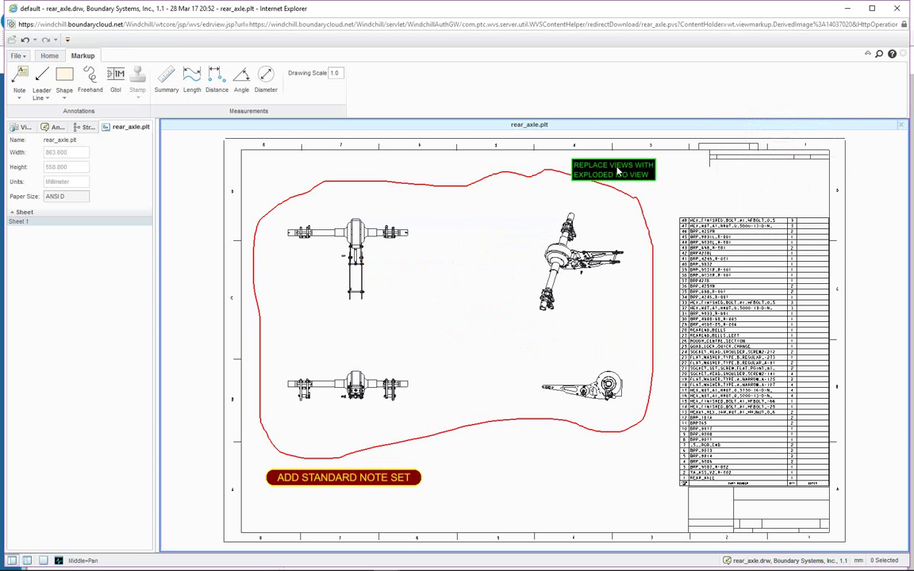
left_click_drag(631, 169, 695, 180)
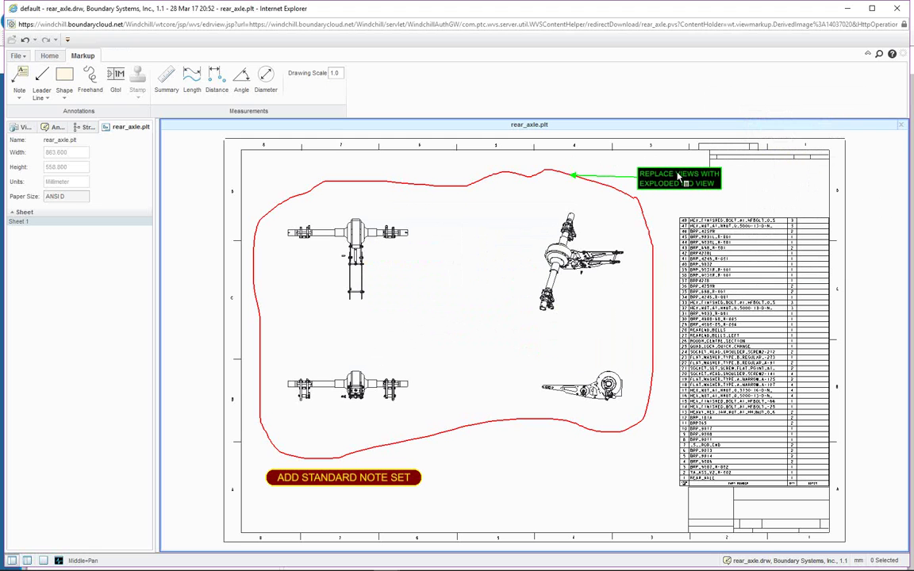
left_click_drag(653, 176, 487, 224)
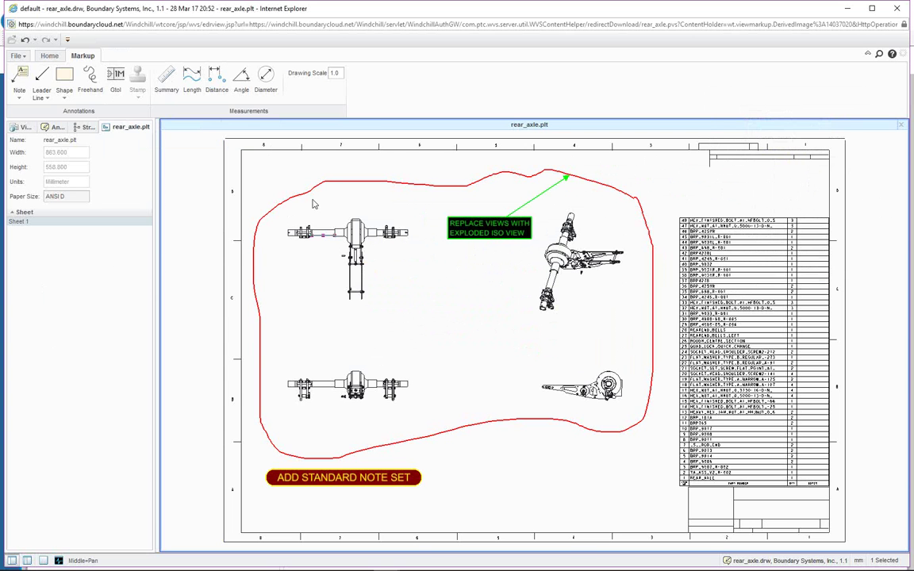
Start a Gtol annotation above the upper-left axle view and give it the position symbol
scroll(314, 204, "up", 5)
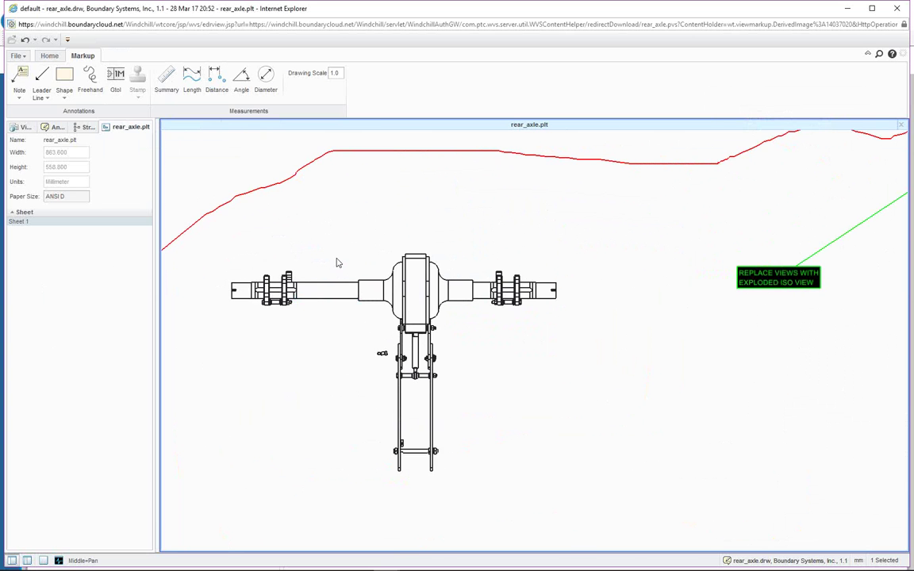
left_click(118, 75)
left_click(365, 215)
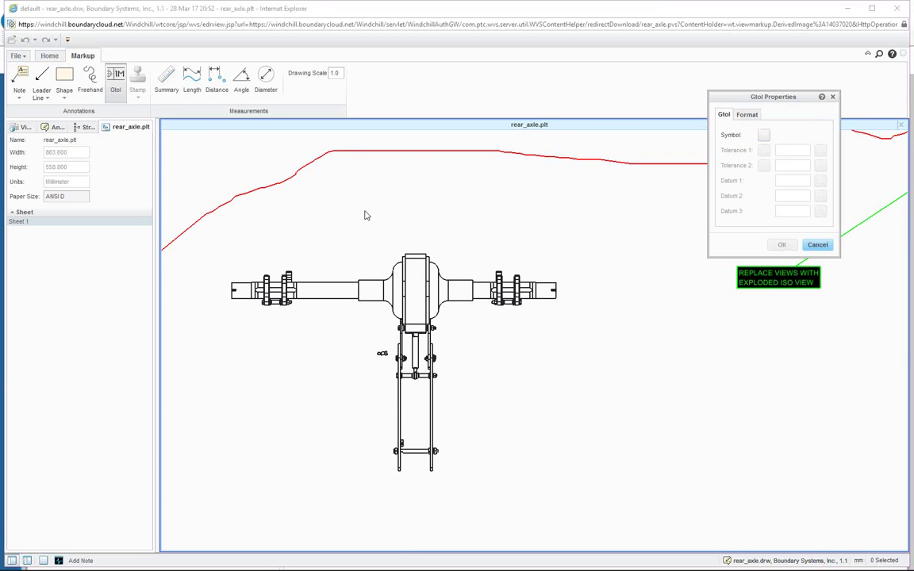
left_click(763, 135)
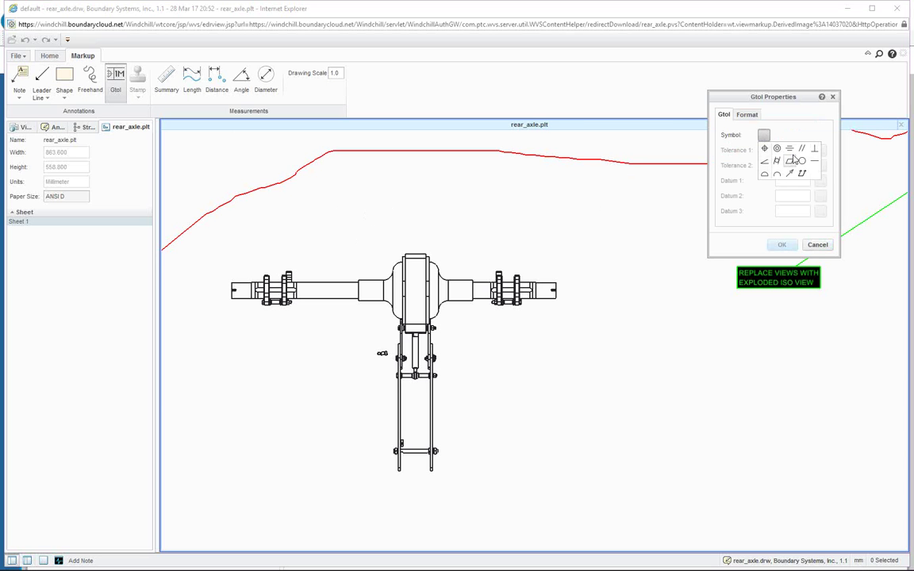
left_click(764, 148)
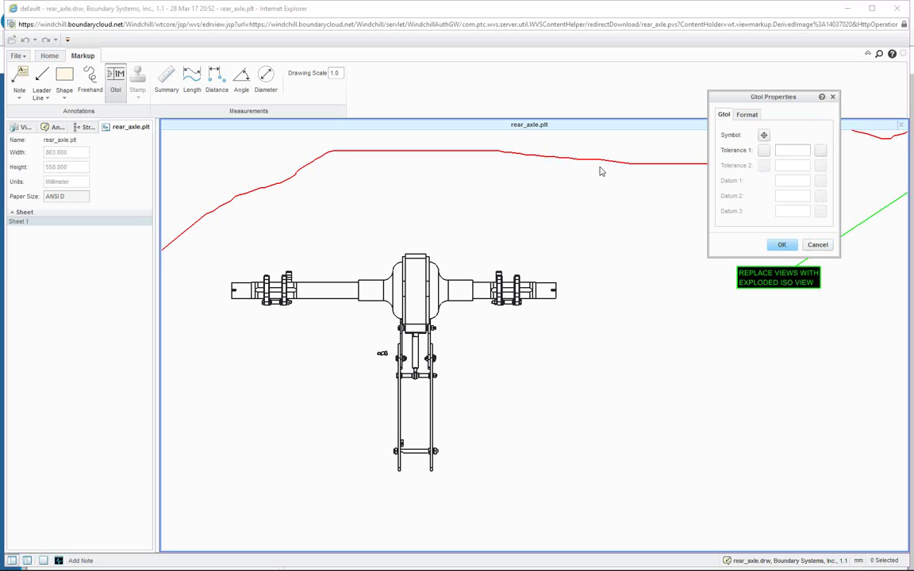
Give the Gtol's first tolerance a diameter symbol and a value of 0.005, without a material condition
left_click(764, 152)
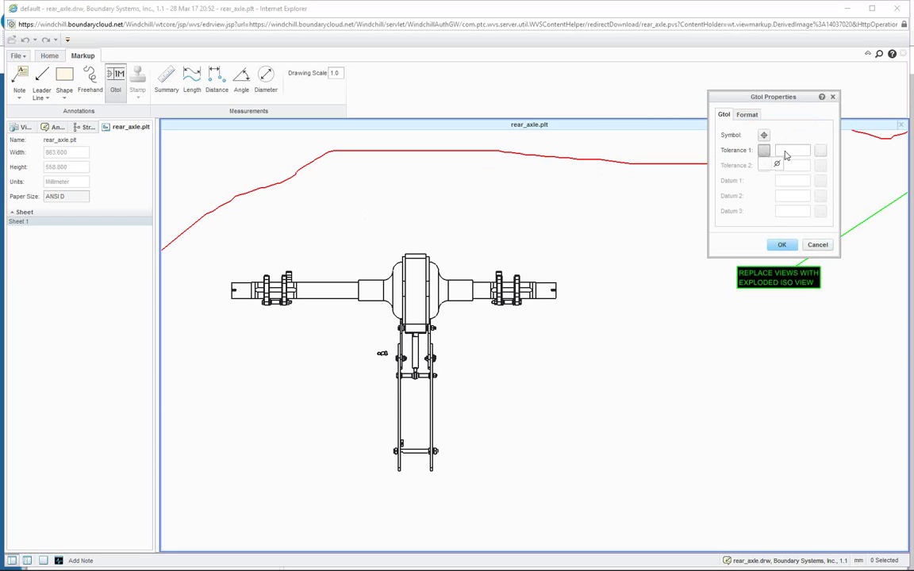
left_click(785, 155)
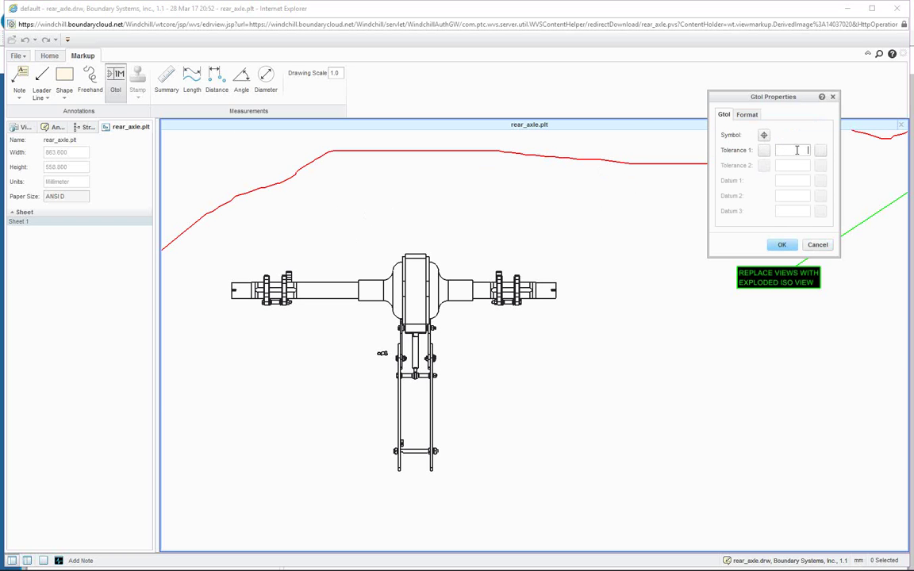
left_click(819, 151)
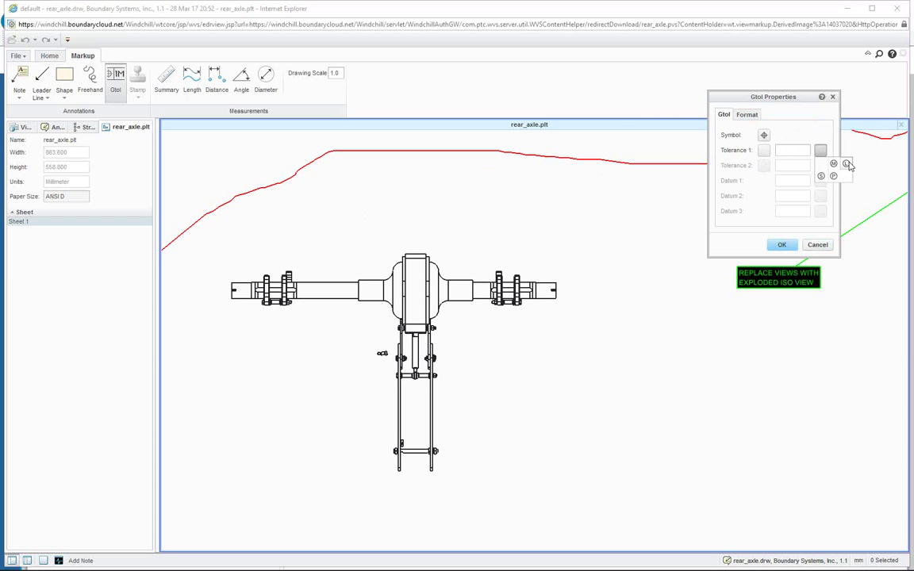
left_click(823, 134)
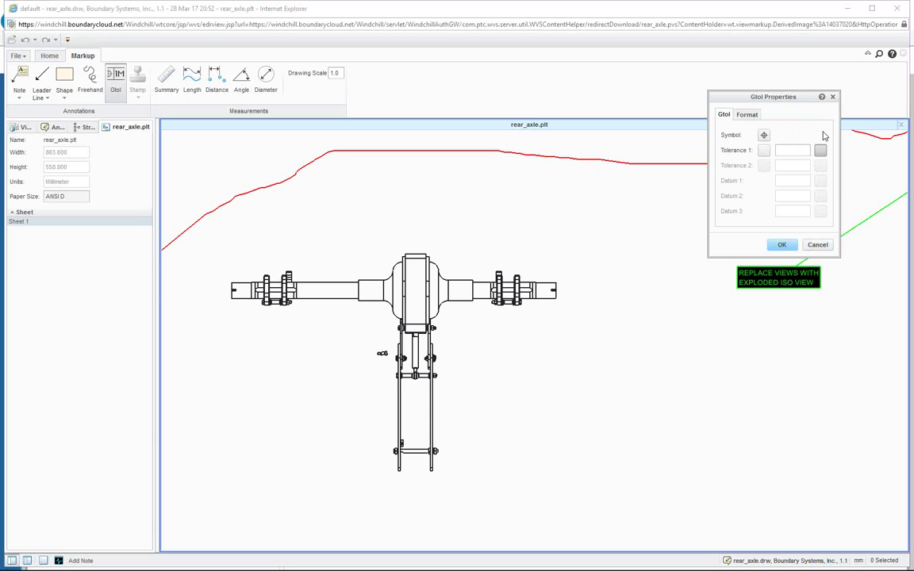
left_click(761, 152)
left_click(764, 163)
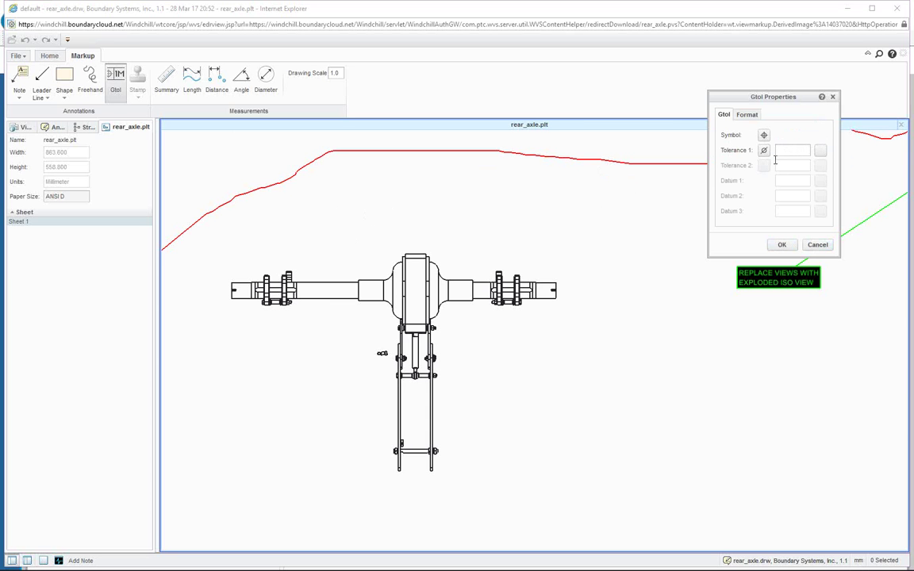
left_click(793, 151)
type("0.005")
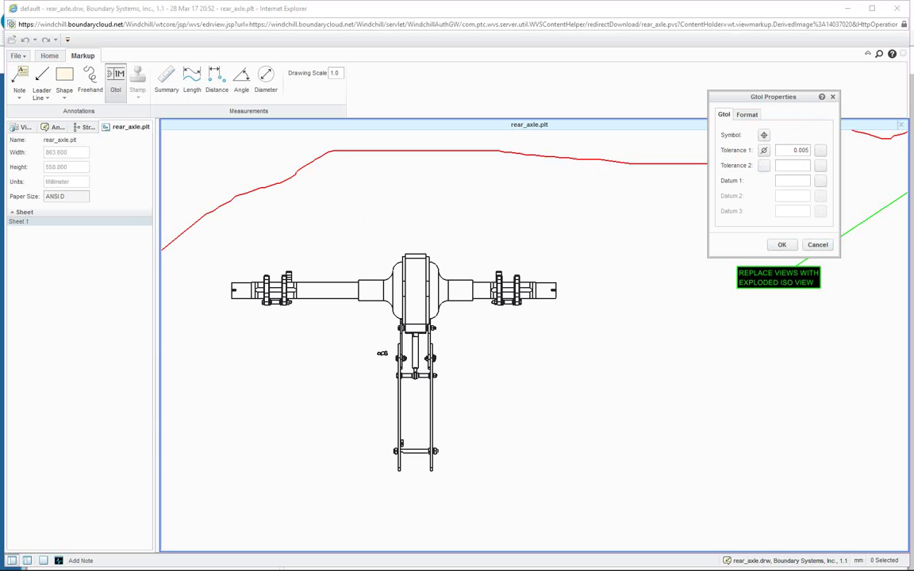
Set the Gtol's datums 1, 2 and 3 to A, C and E, and finish the annotation
left_click(793, 181)
type("a")
key("BackSpace")
type("A")
left_click(801, 197)
type("C")
key("BackSpace")
type("D")
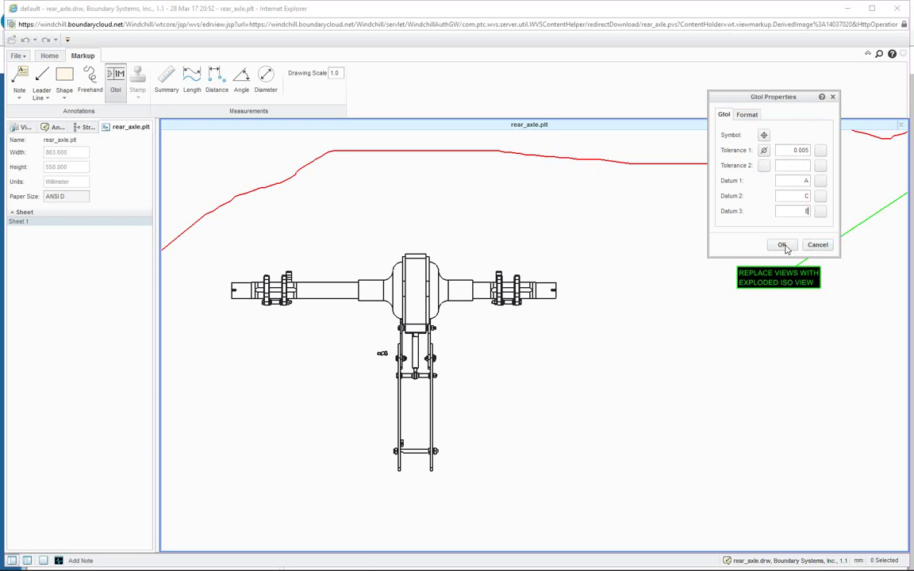
left_click(783, 246)
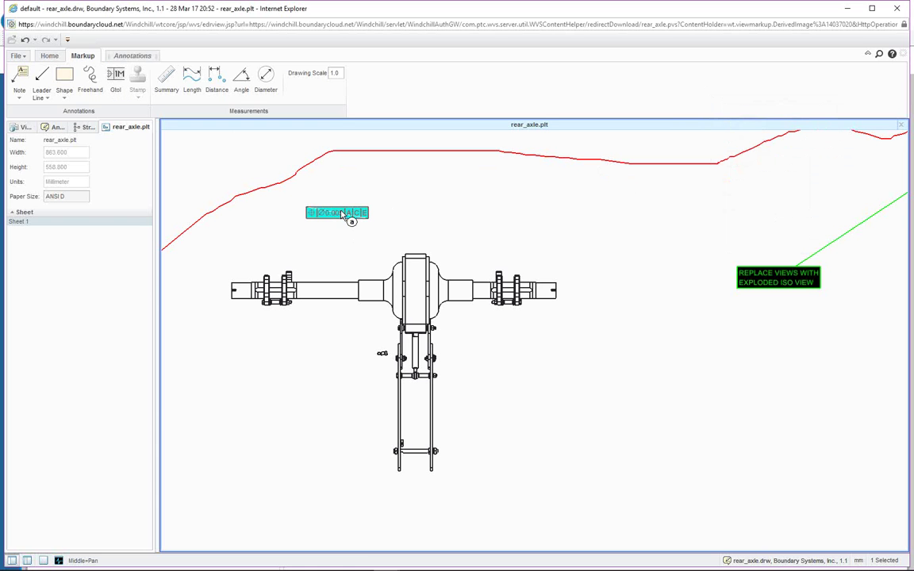
Draw a straight arrow leader line from the left axle tube in the upper-left view to the Gtol frame
left_click(46, 99)
left_click(46, 116)
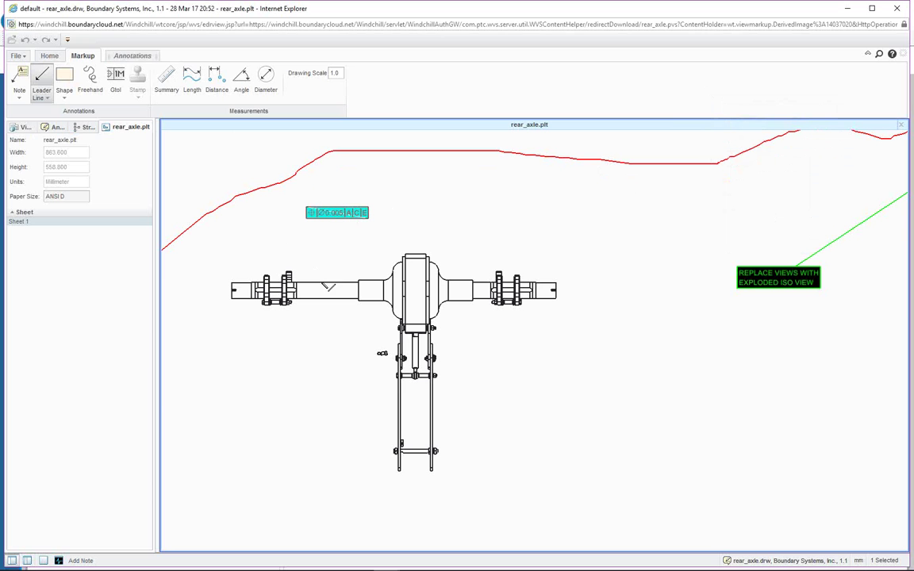
left_click(323, 281)
left_click(350, 217)
left_click(402, 187)
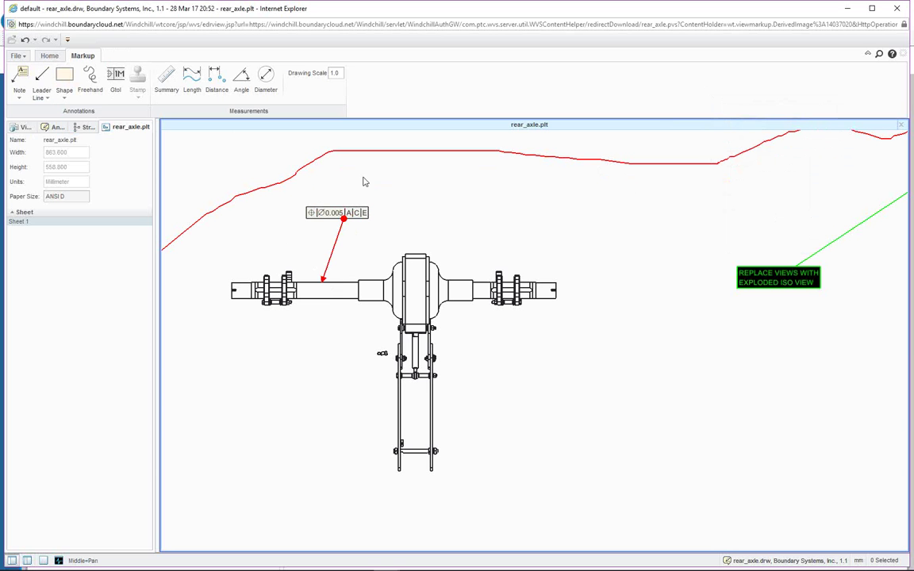
Change the tail of the Gtol's leader line to the plain style and deselect the line
double_click(340, 242)
left_click(820, 175)
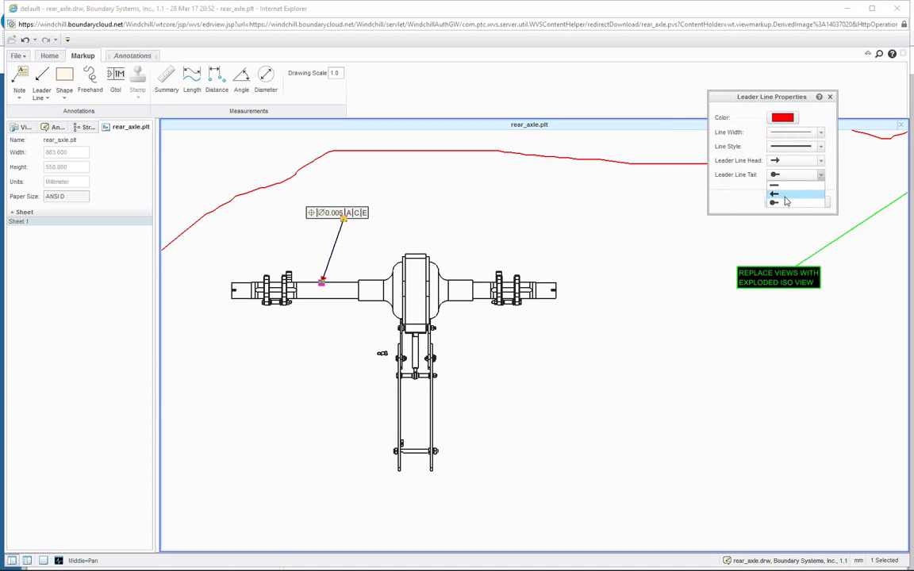
left_click(793, 187)
left_click(777, 202)
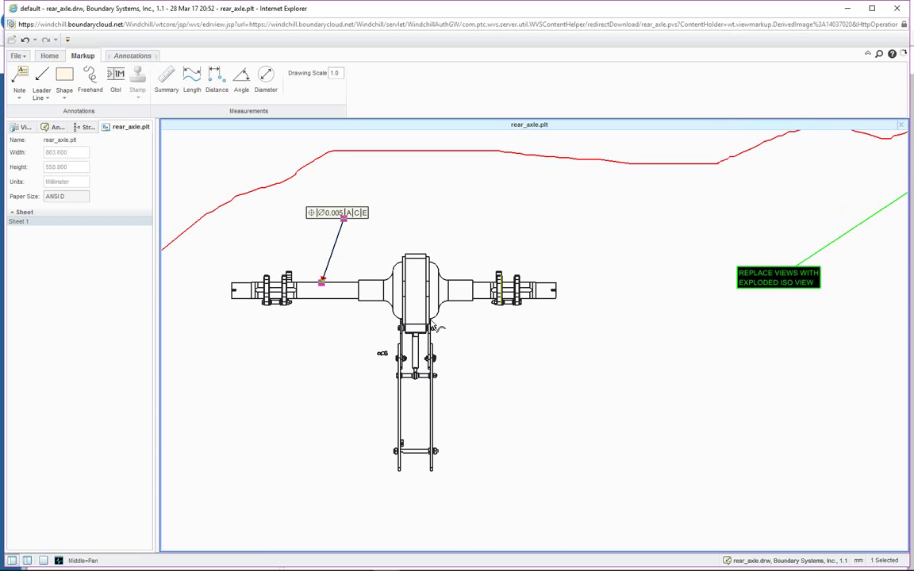
scroll(544, 216, "down", 4)
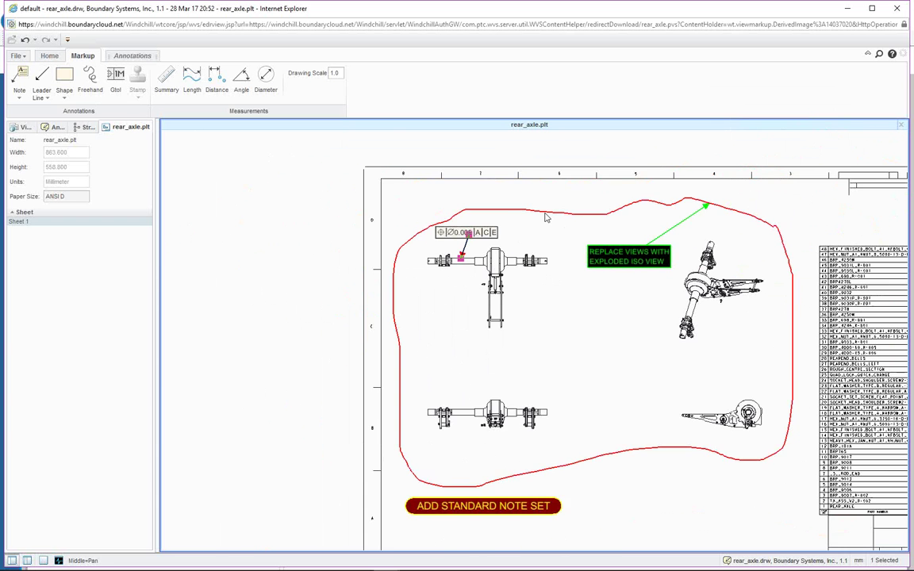
left_click(797, 193)
Draw a filled rectangle covering the whole parts list table
scroll(796, 193, "up", 1)
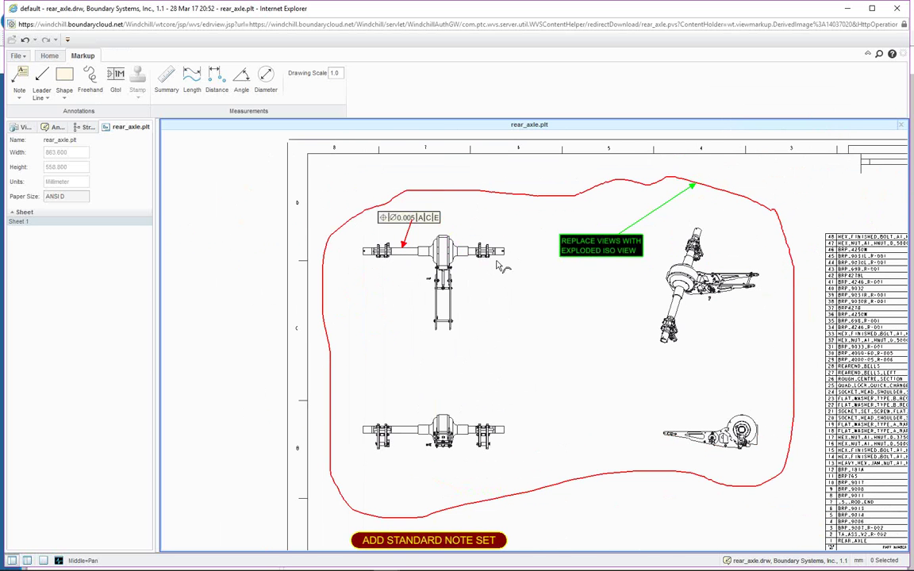
scroll(507, 290, "down", 3)
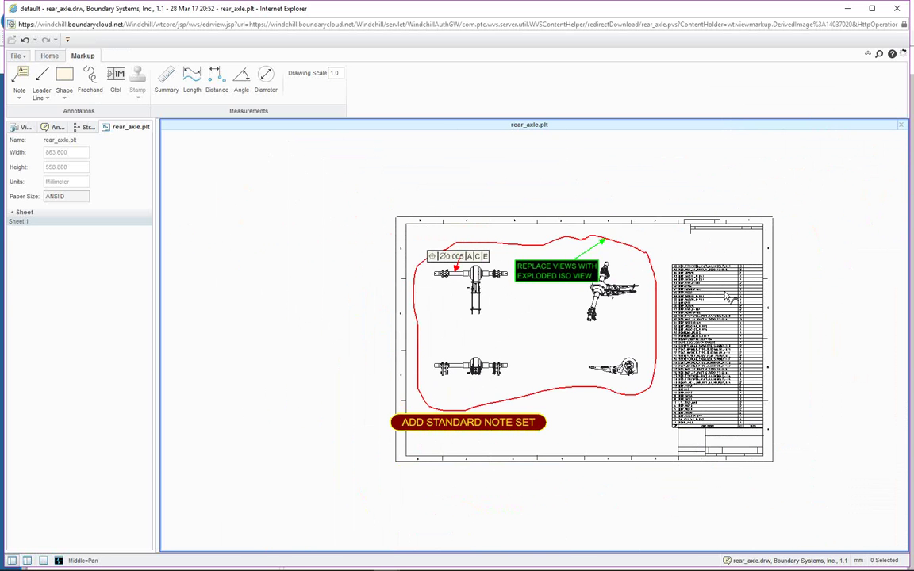
scroll(766, 310, "up", 3)
scroll(796, 343, "up", 2)
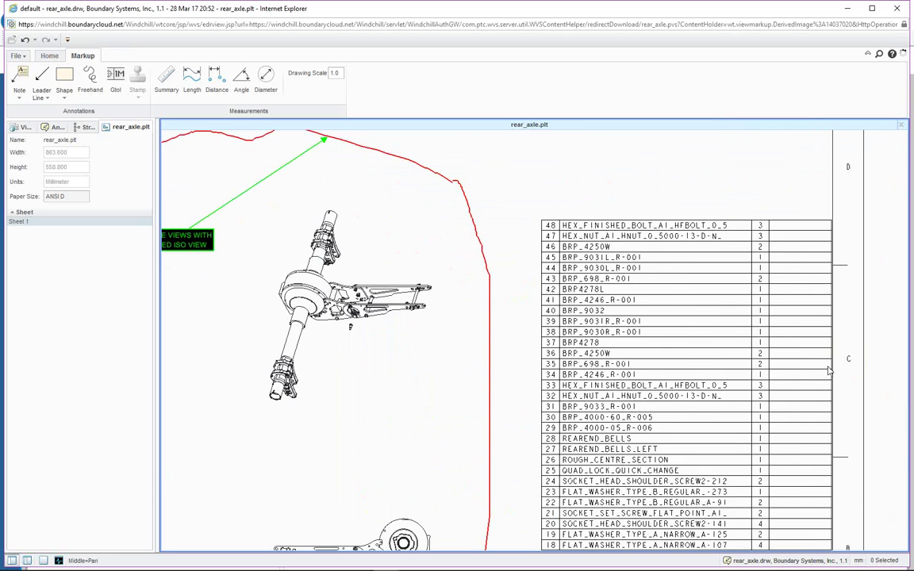
scroll(828, 371, "up", 1)
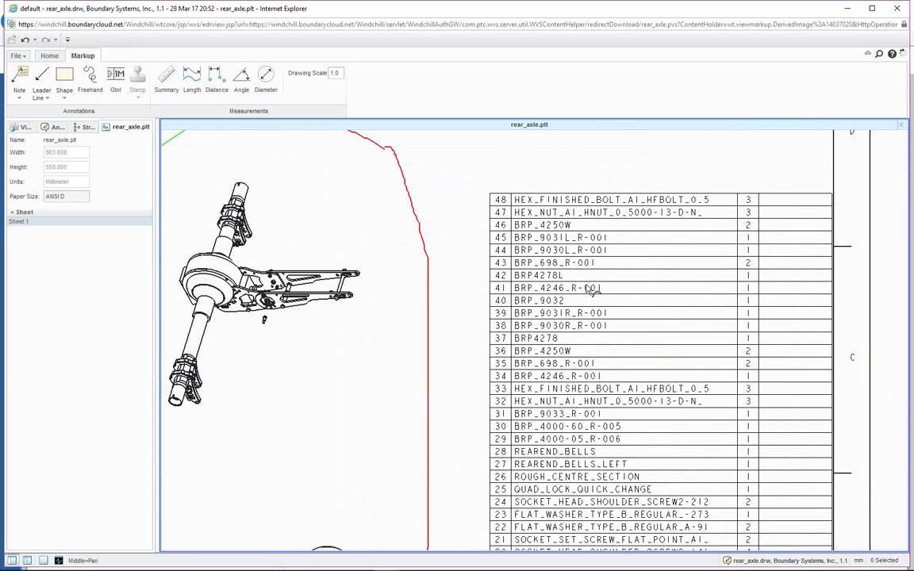
scroll(611, 293, "down", 3)
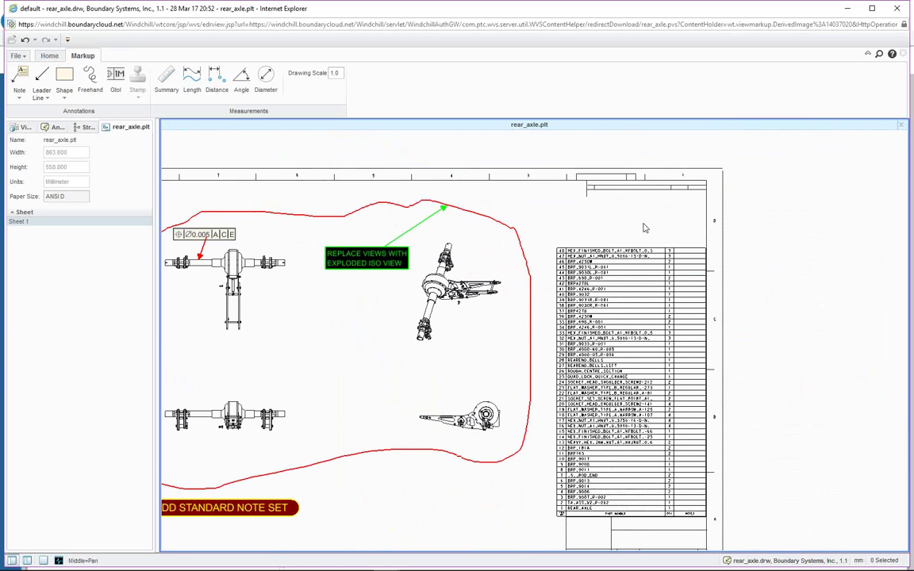
left_click(64, 95)
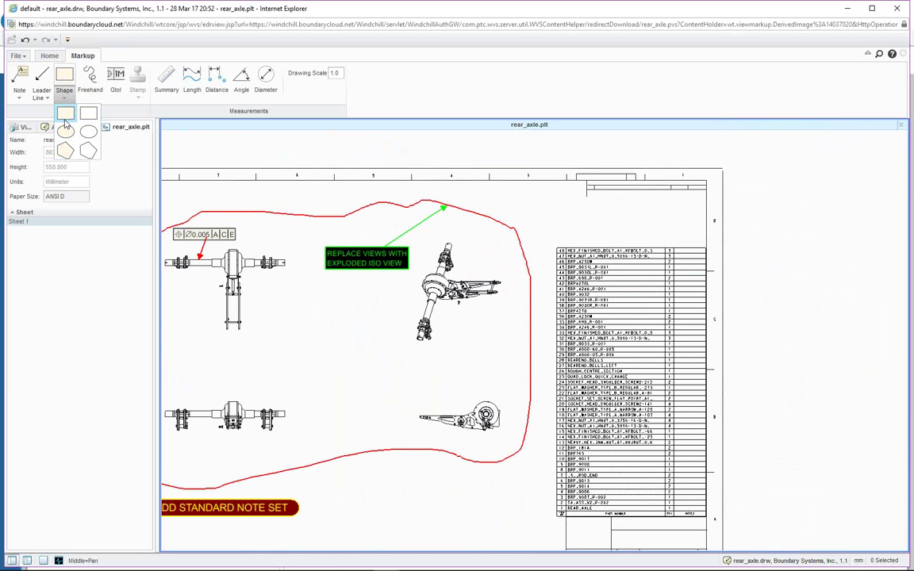
left_click(63, 113)
left_click_drag(601, 336, 712, 521)
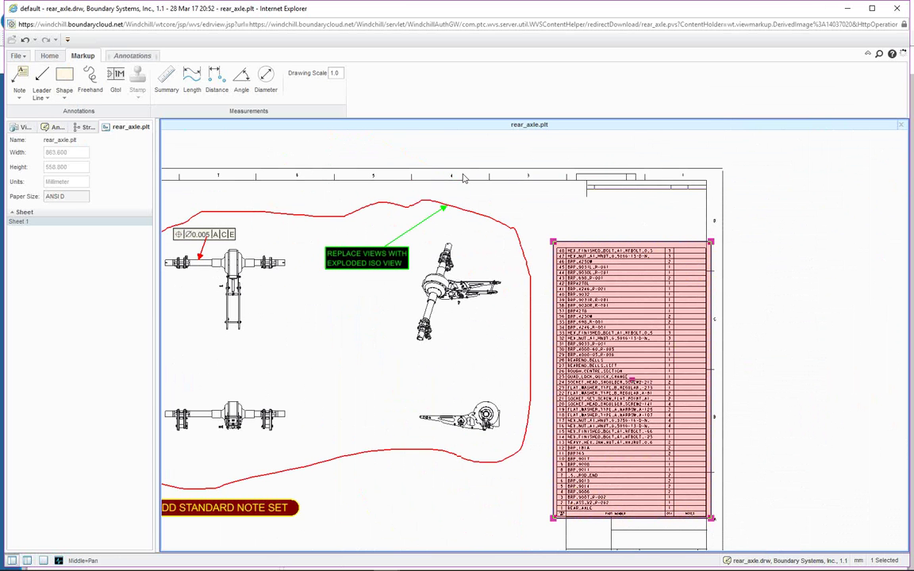
Add a leader note above the parts list, pointing to its upper edge, reading "RESTRUCTURE BASED ON UPDATED ASSEMBLY"
left_click(43, 100)
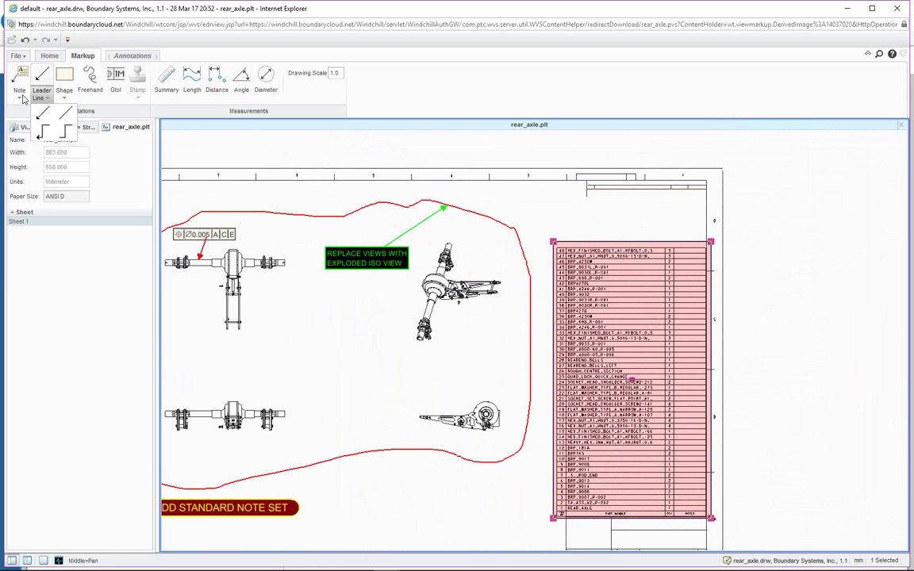
left_click(20, 83)
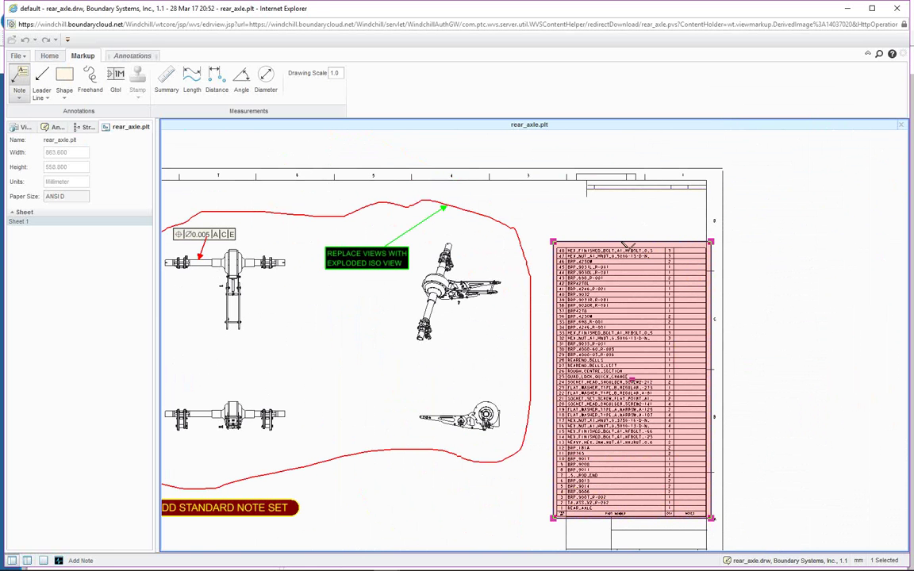
left_click(651, 214)
type("RE")
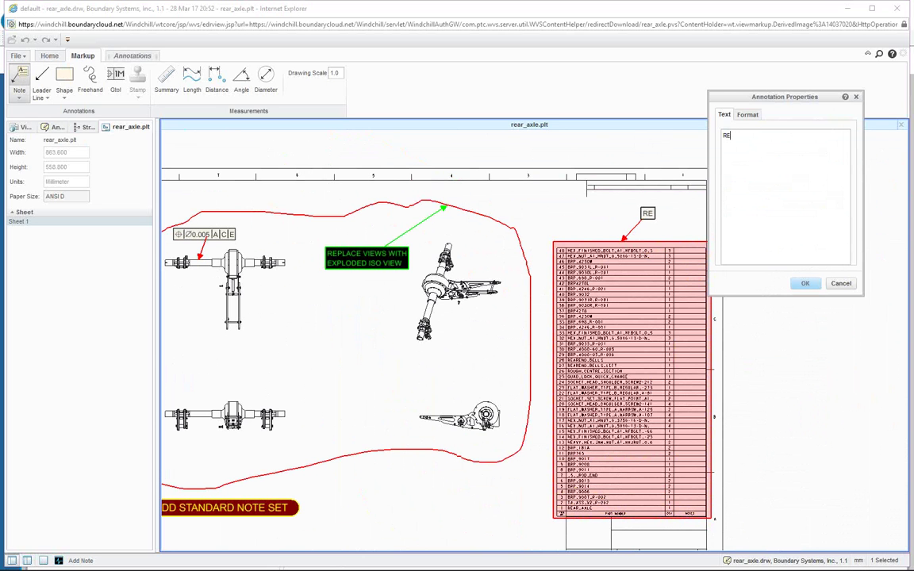
type("STRUCTURE")
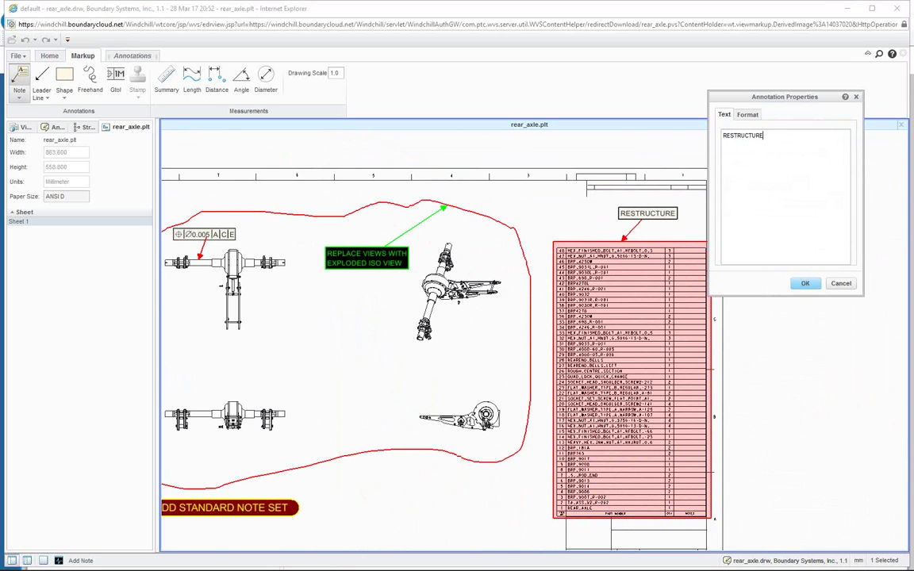
type(" BASED ON")
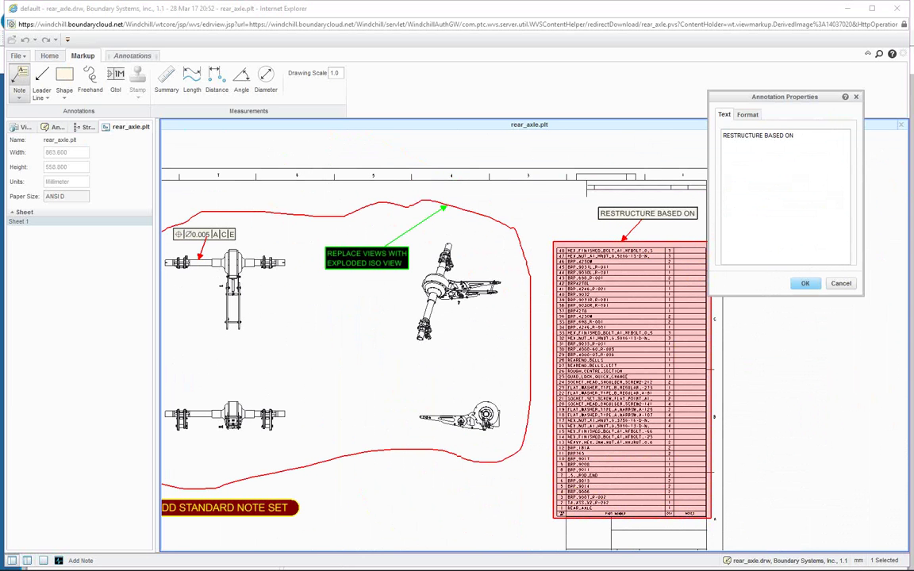
type(" UPDATED a")
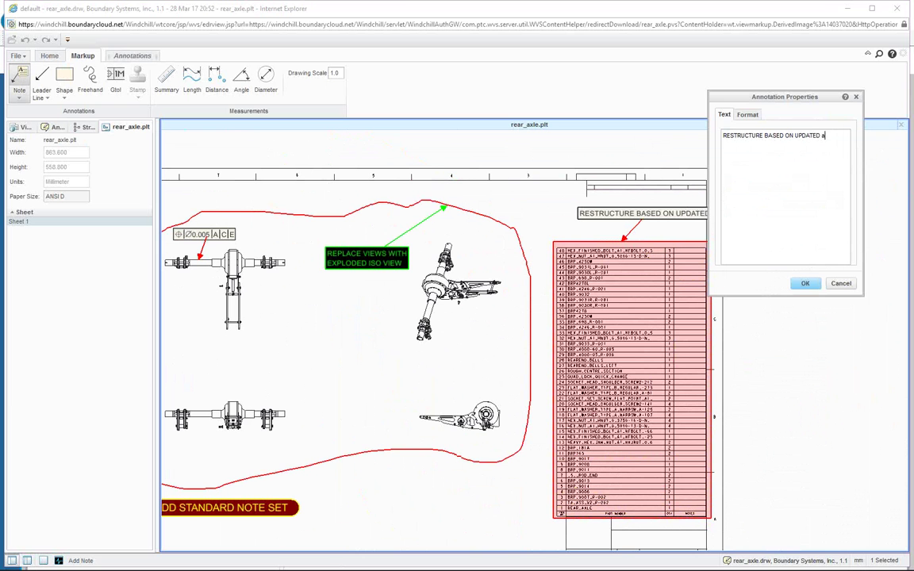
key("BackSpace")
type("ASSEMBLY")
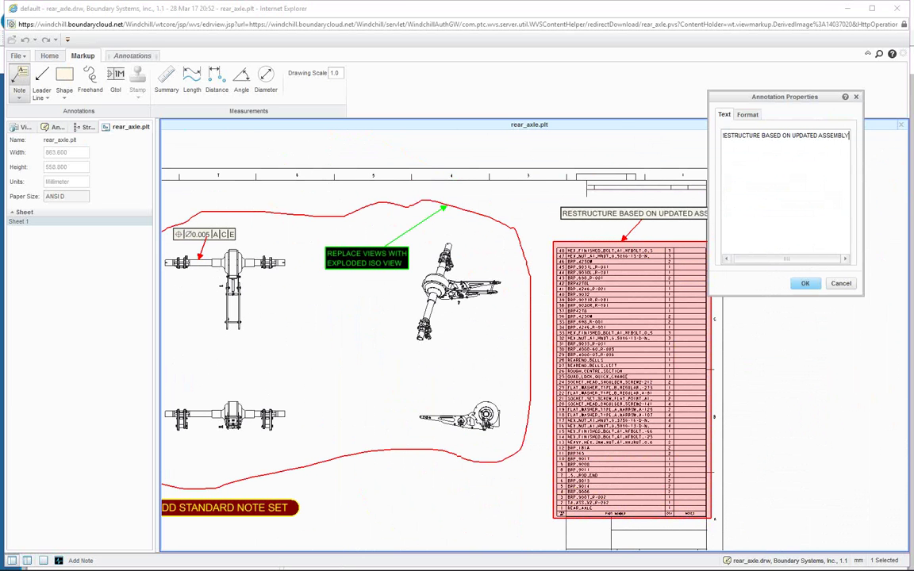
left_click(805, 284)
key("Escape")
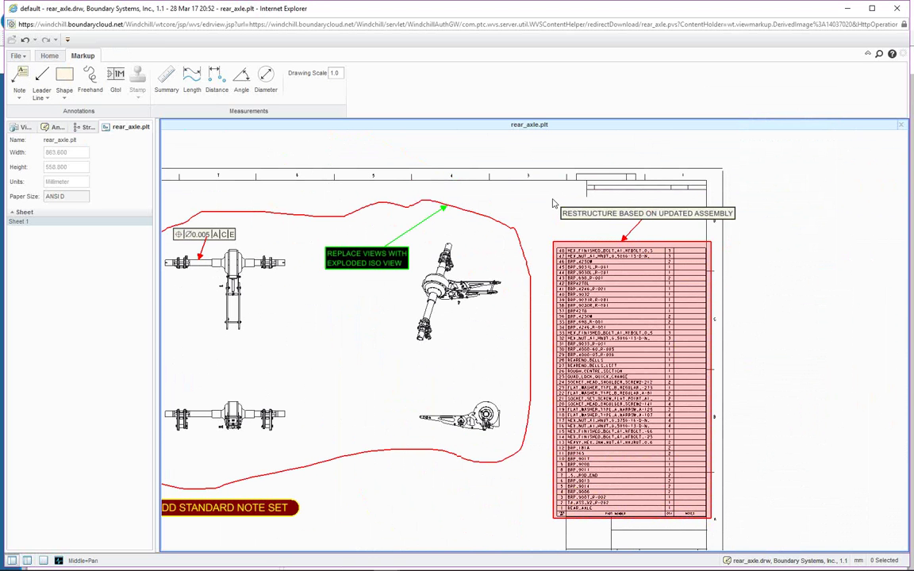
left_click(518, 194)
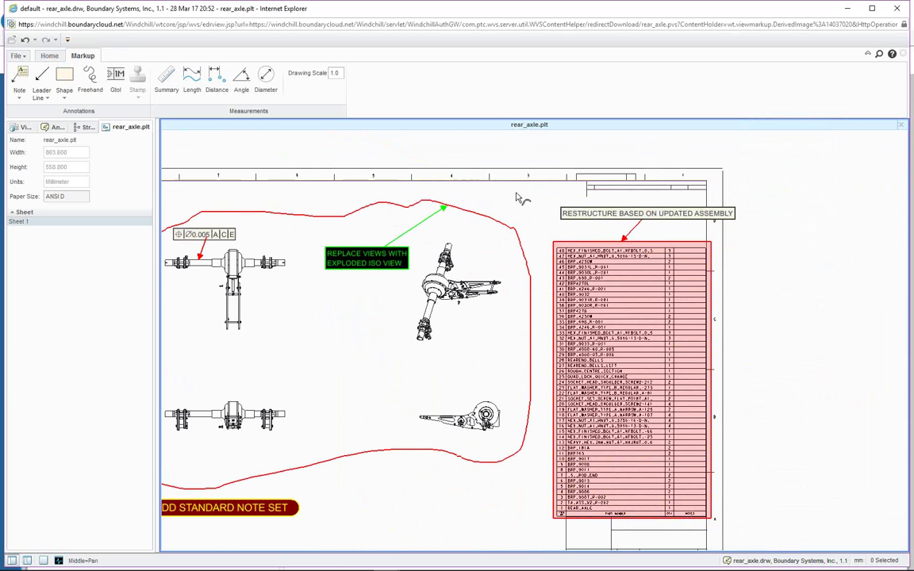
Turn off the annotation size lock when zooming in the format properties of the Gtol frame, and deselect it
scroll(517, 198, "down", 3)
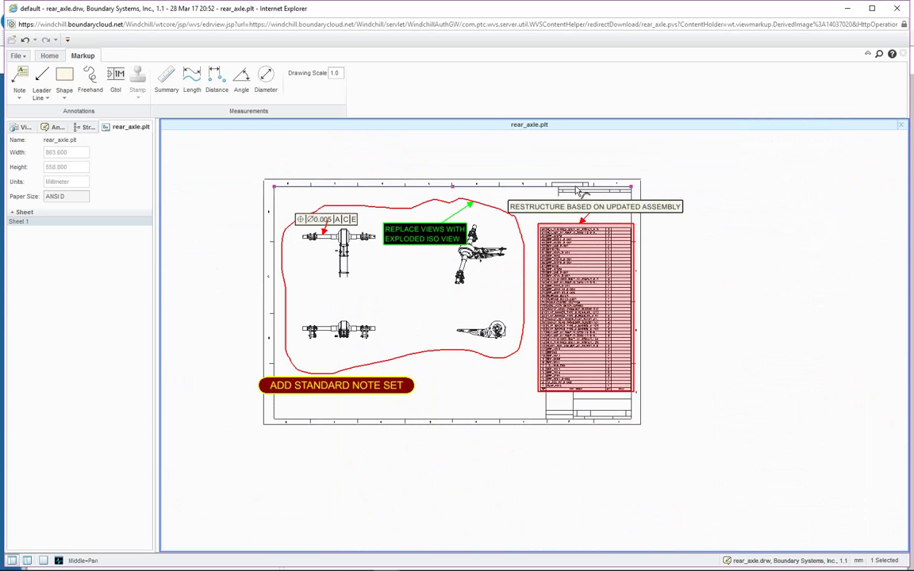
scroll(318, 175, "up", 3)
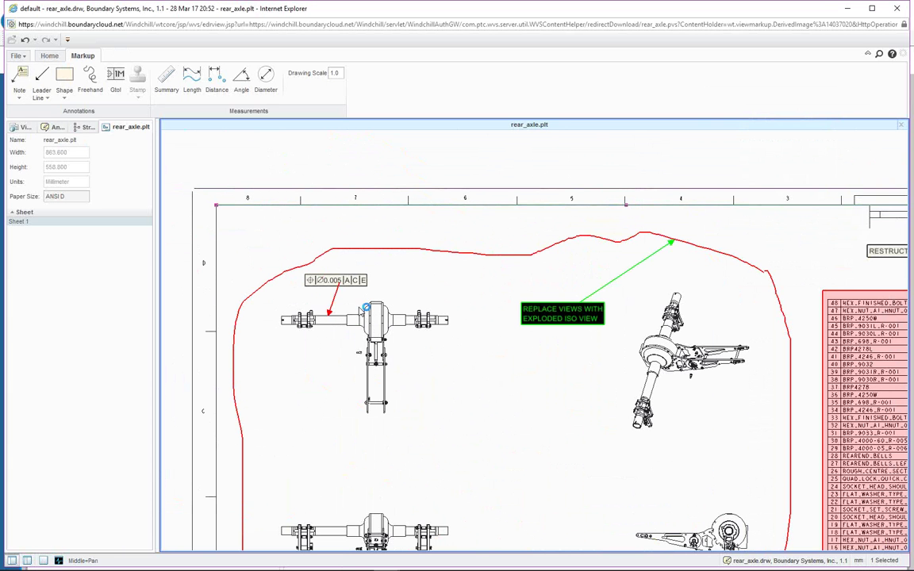
left_click(320, 246)
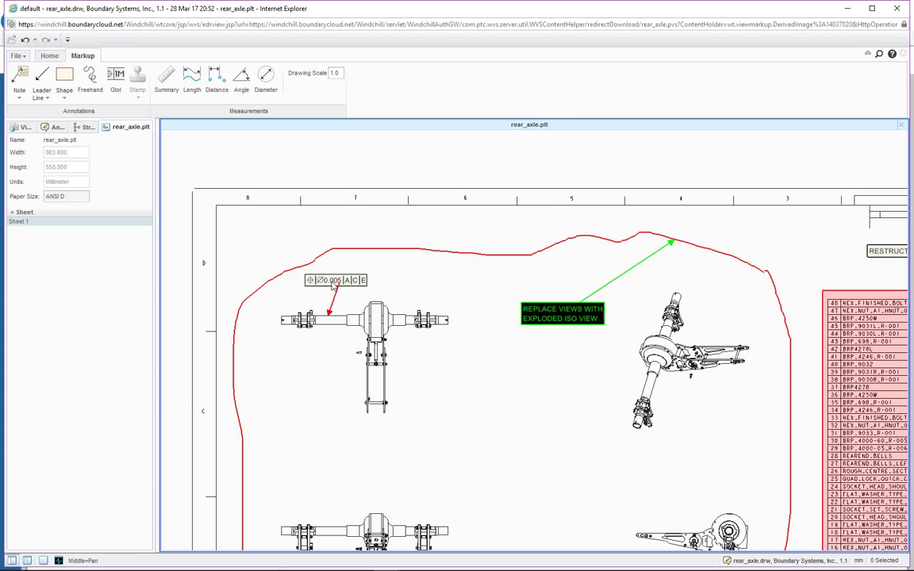
left_click(333, 283)
right_click(339, 247)
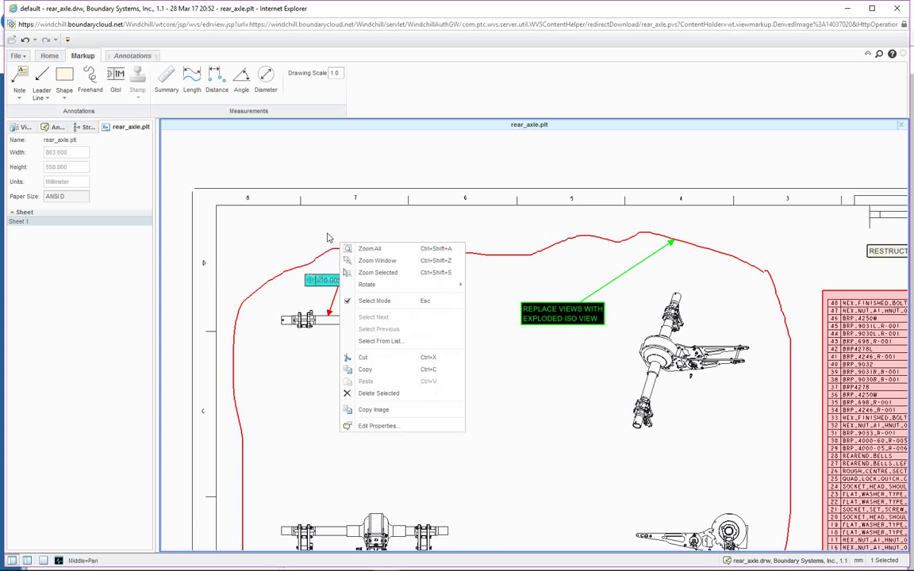
left_click(345, 298)
double_click(341, 284)
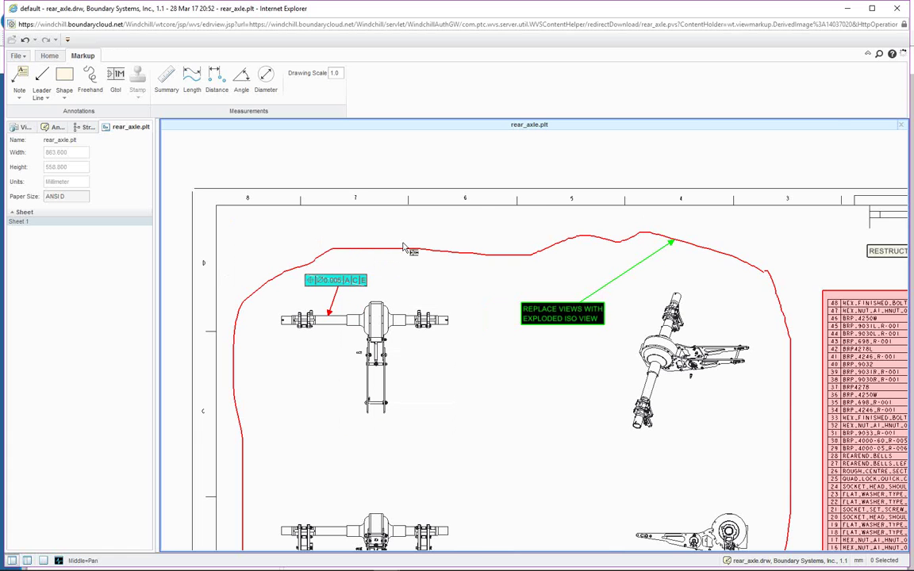
left_click(746, 114)
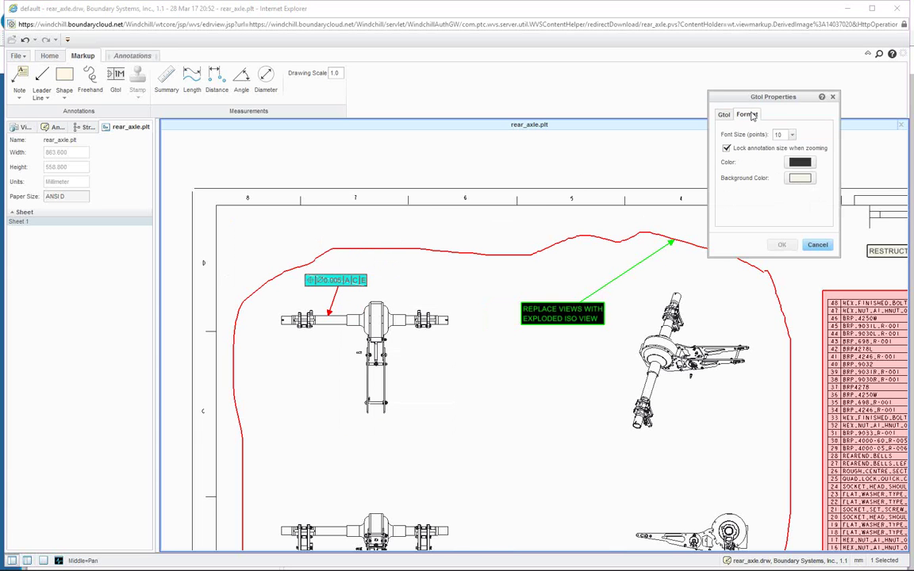
left_click(726, 149)
left_click(784, 246)
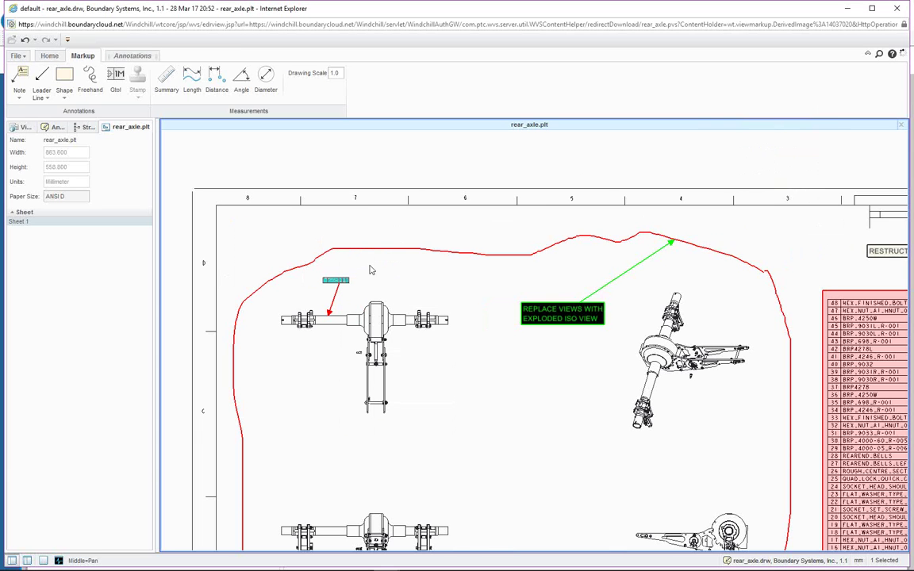
scroll(359, 291, "up", 4)
scroll(336, 291, "down", 5)
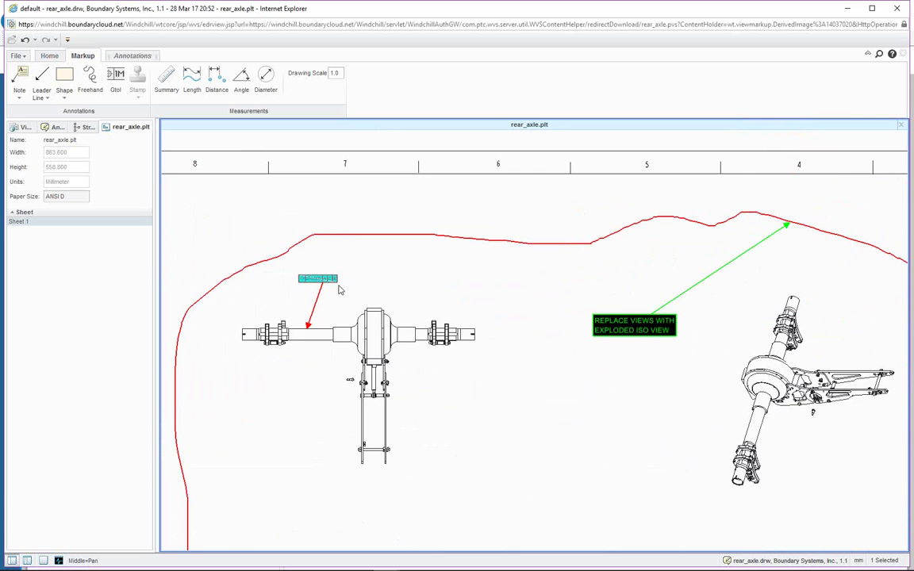
left_click(458, 284)
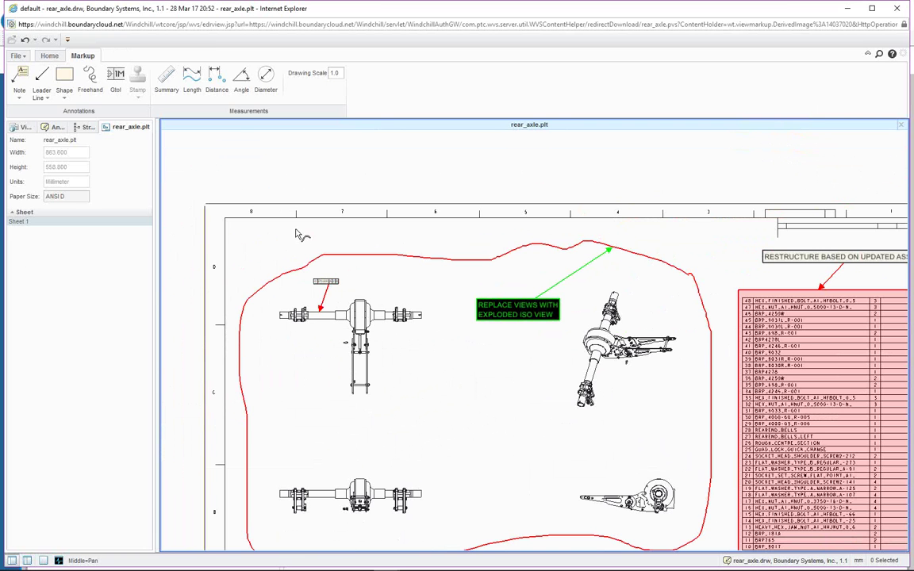
Start saving the markups as a different annotation set on the server, named "ASSEMBLY UPDATE"
left_click(49, 56)
left_click(96, 89)
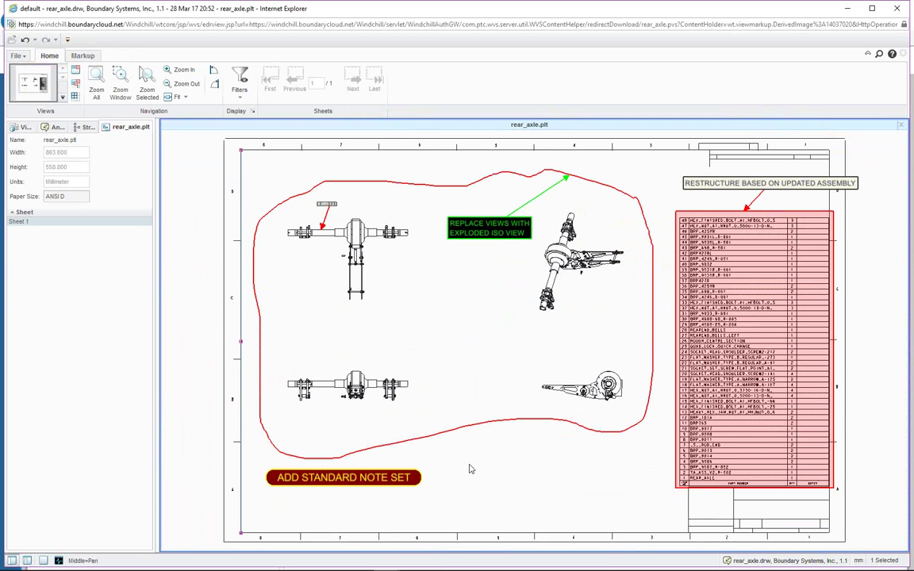
left_click(865, 248)
left_click(19, 57)
mouse_move(50, 115)
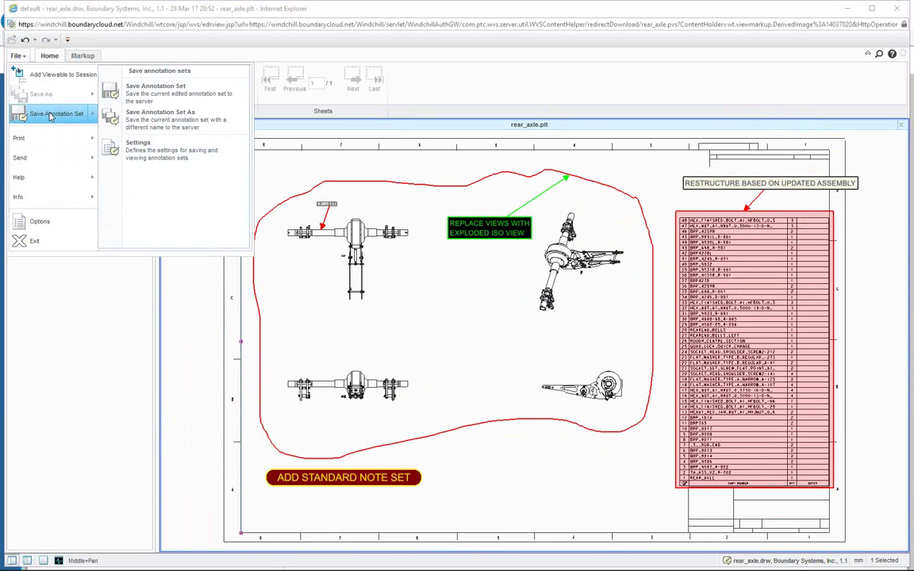
left_click(158, 125)
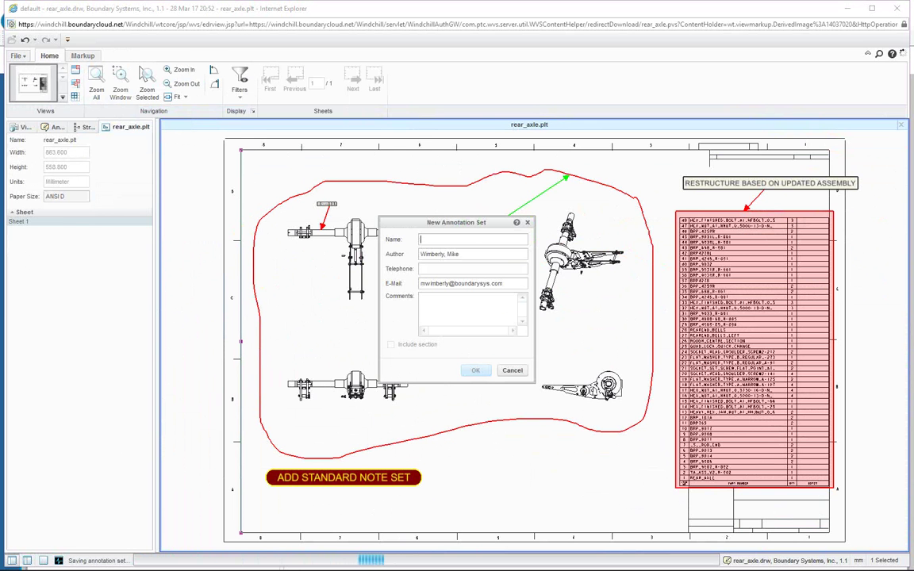
type("ASSEMBLY ")
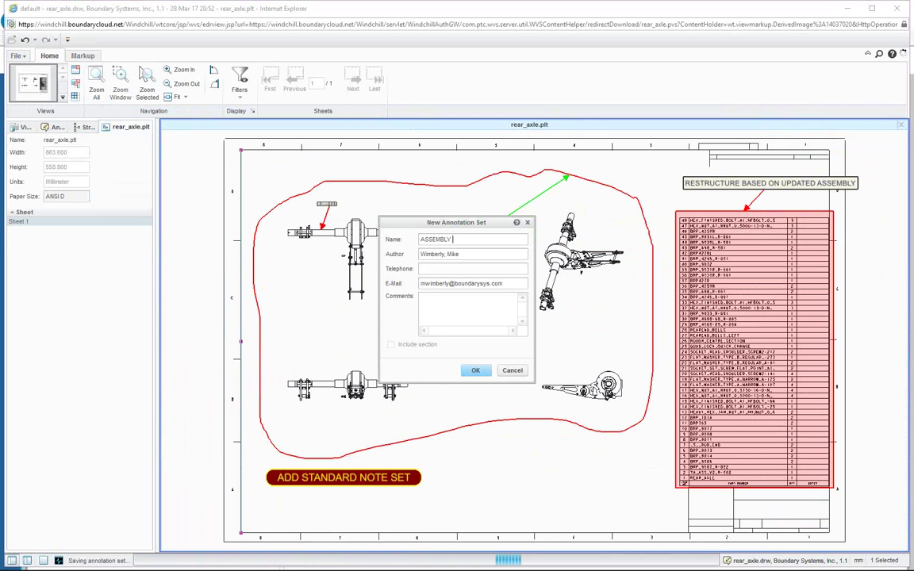
type("UPDATE")
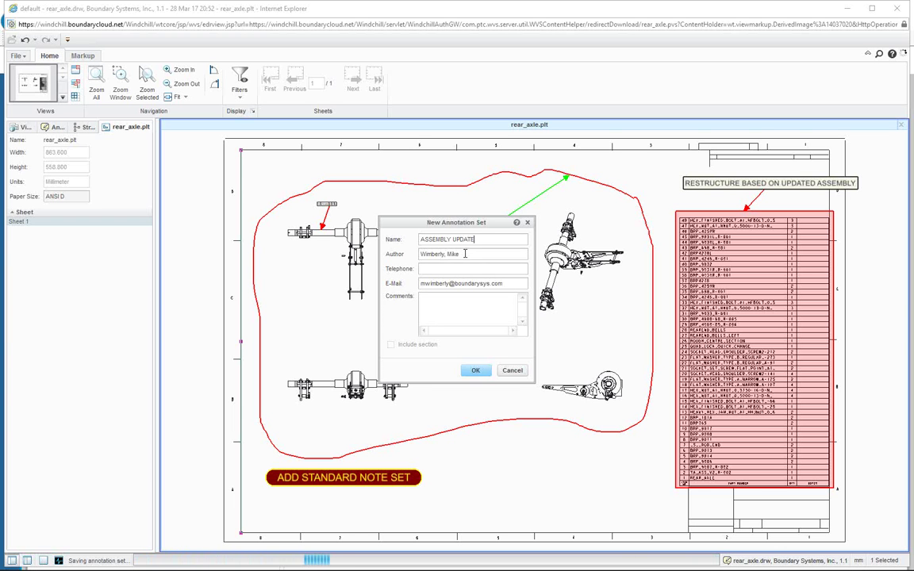
Add the comment "Update based on new design solutions" to the new annotation set and save it
left_click(463, 299)
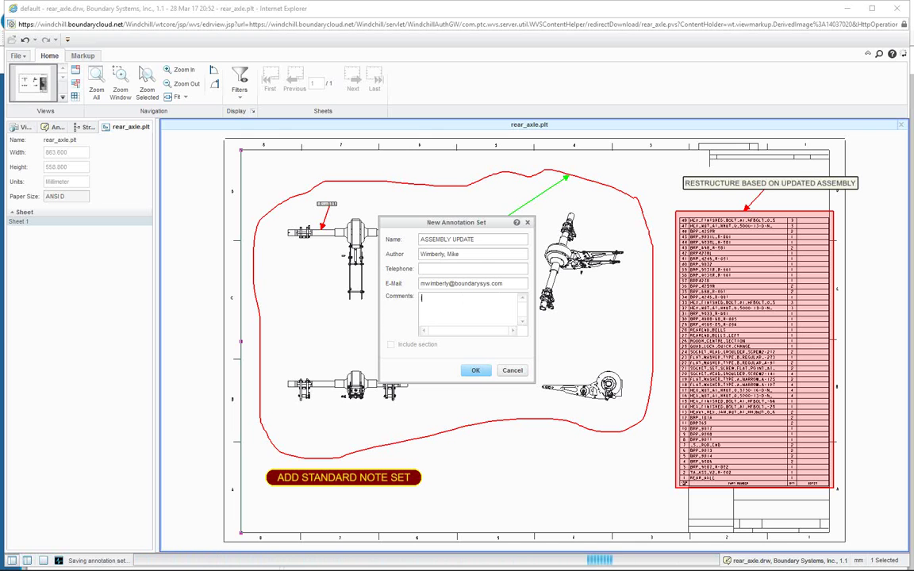
type("Updated")
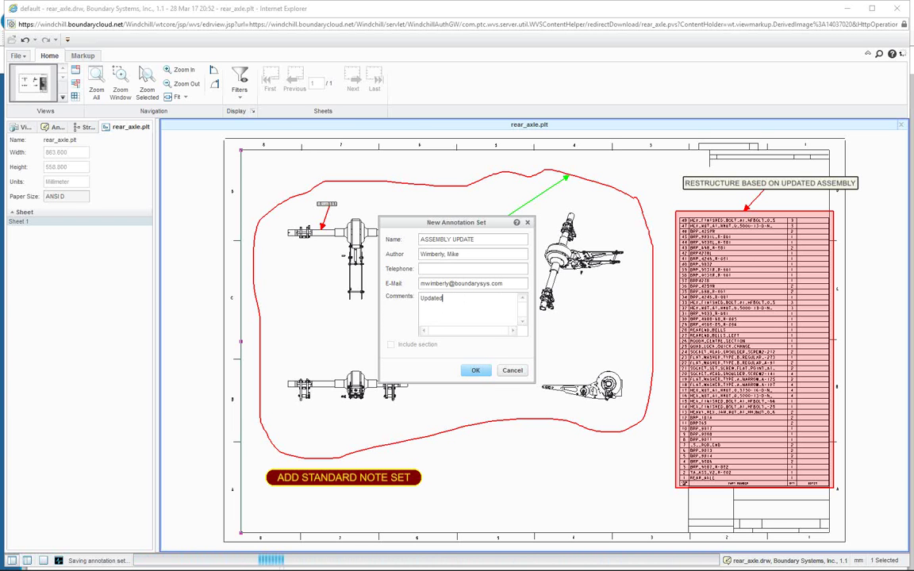
key("BackSpace")
type("based ")
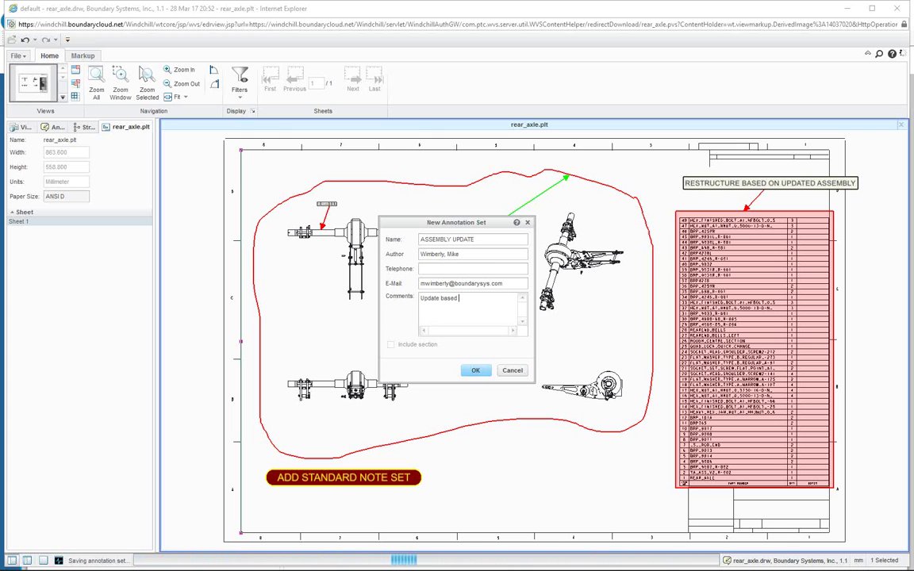
type("on ")
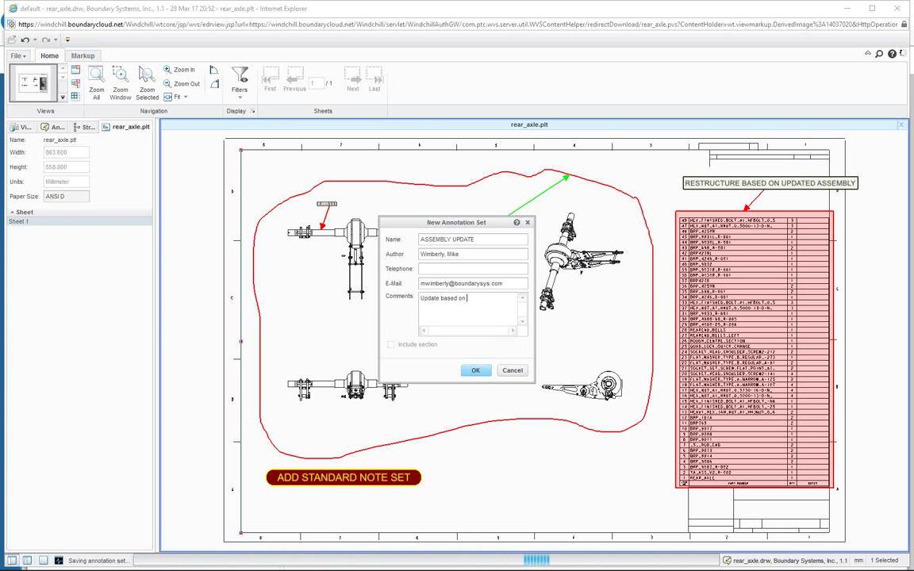
type("new de")
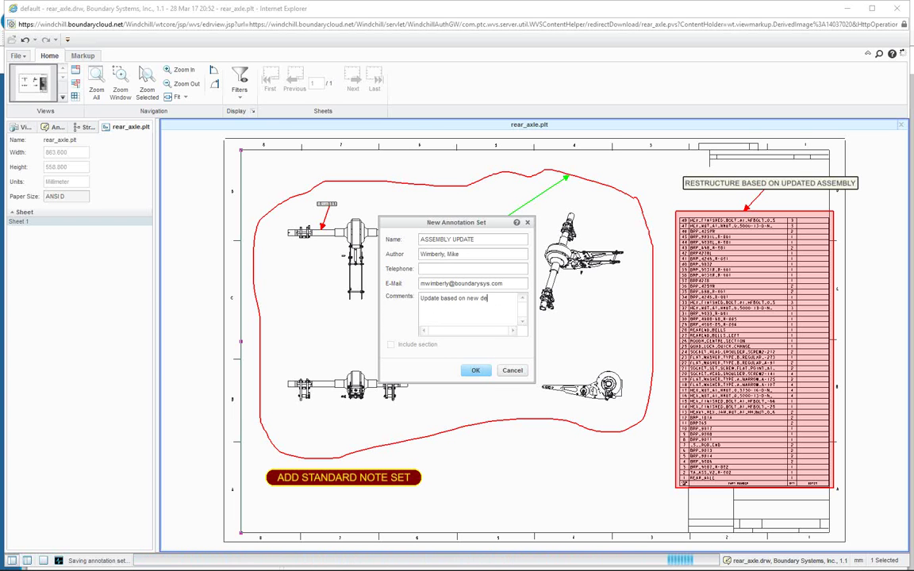
type("sign so")
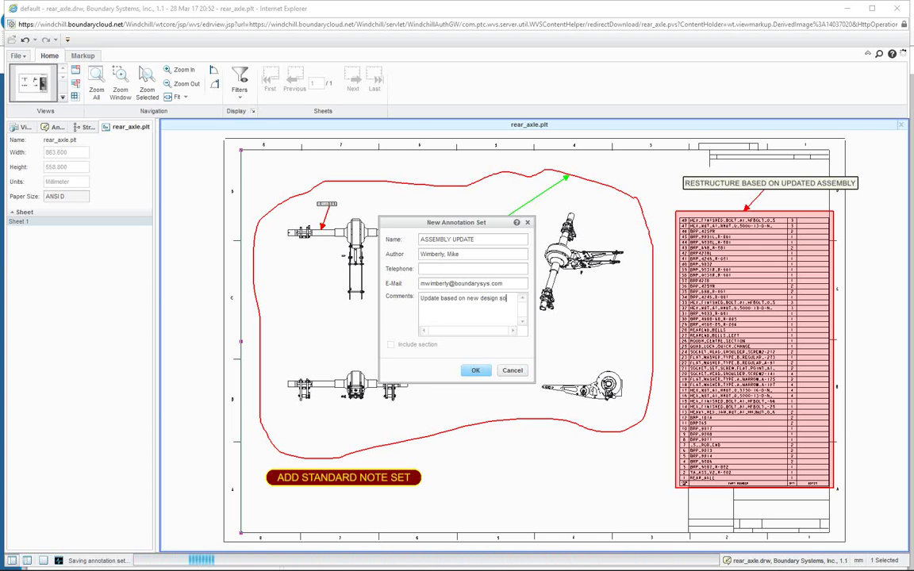
type("lutions")
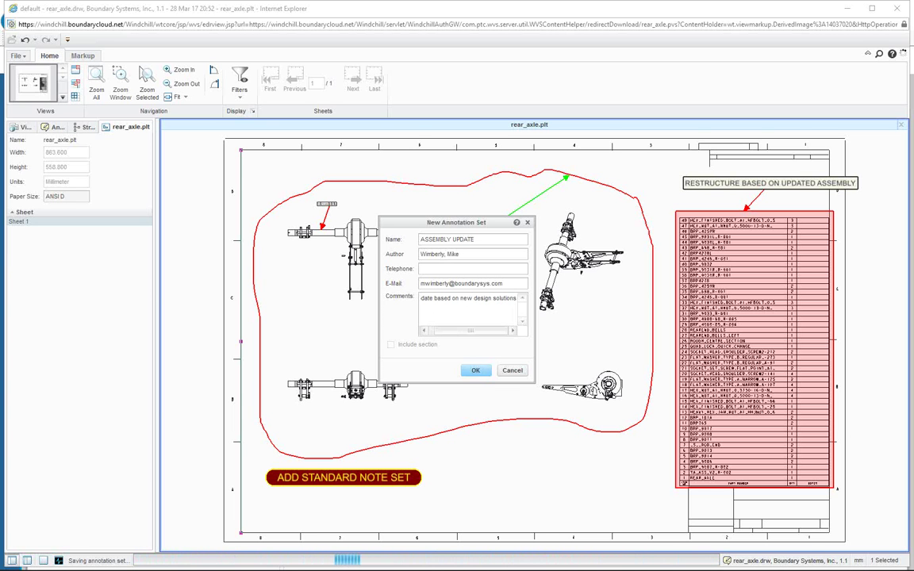
left_click(475, 371)
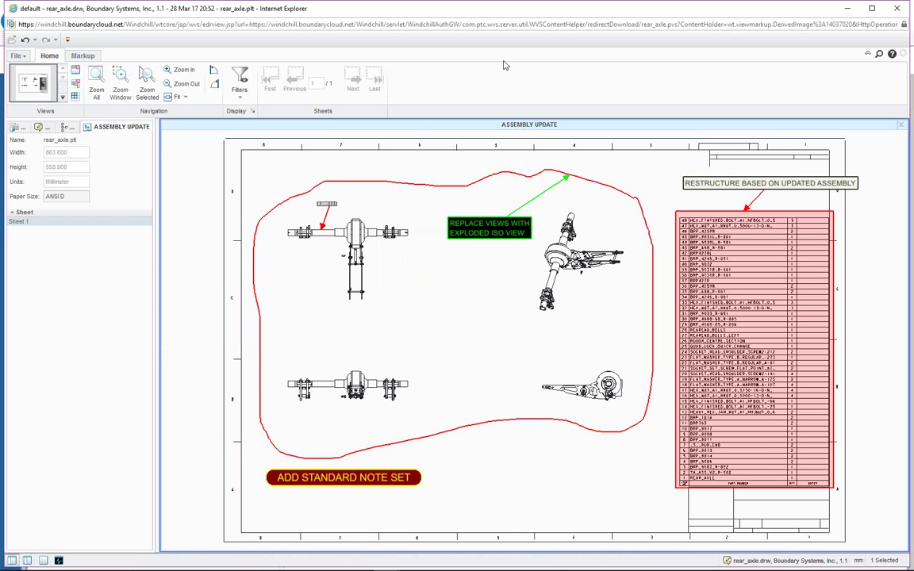
Leave the viewer page and view the information for REAR_AXLE.DRW in Windchill, down to its representations and annotations
left_click(897, 10)
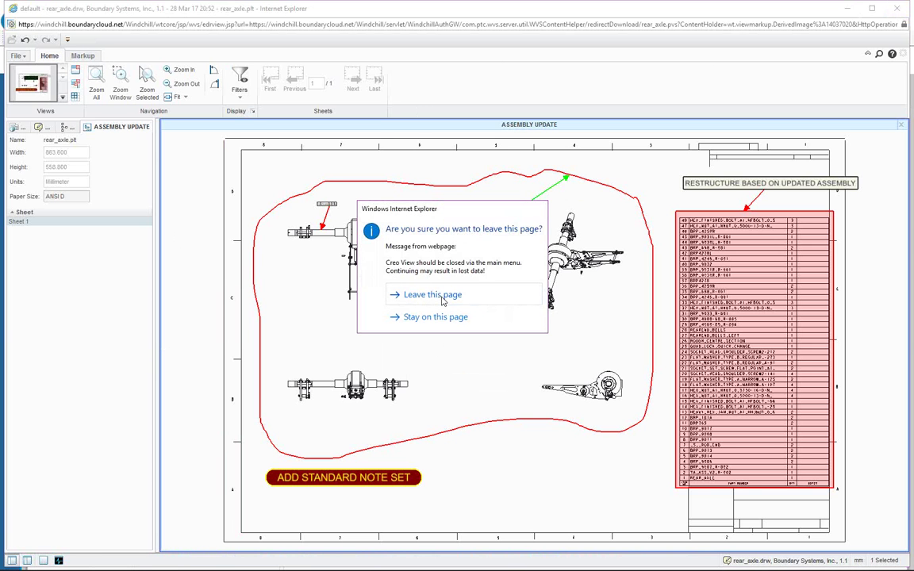
left_click(442, 301)
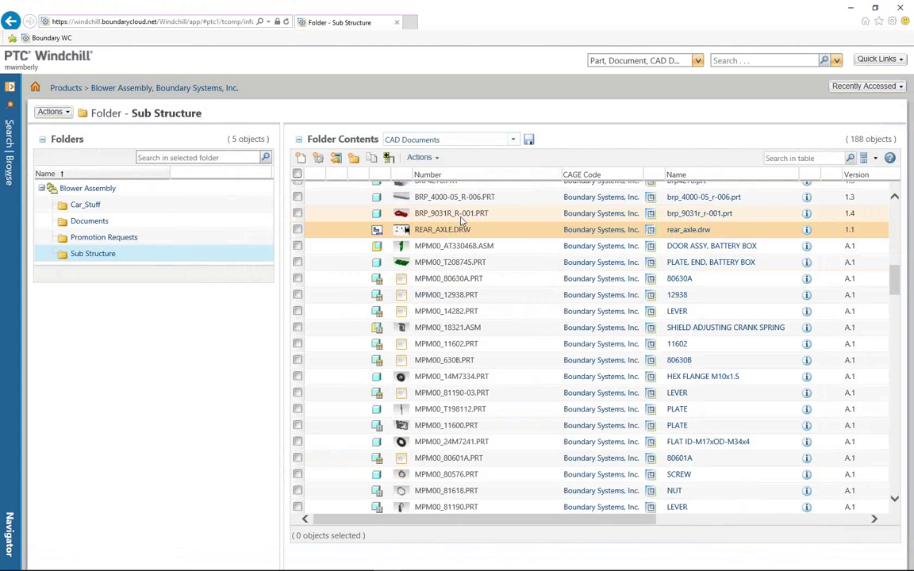
right_click(482, 230)
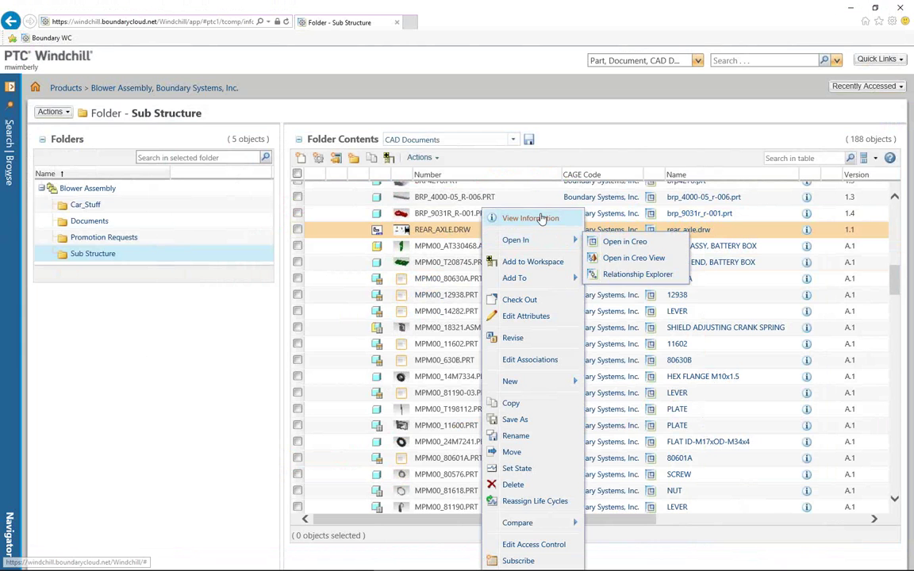
left_click(543, 219)
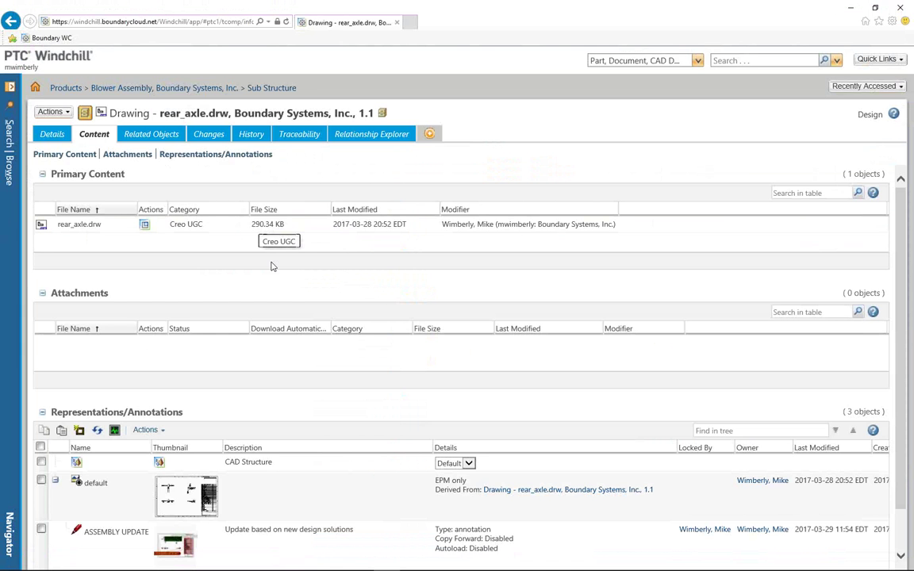
scroll(267, 379, "down", 1)
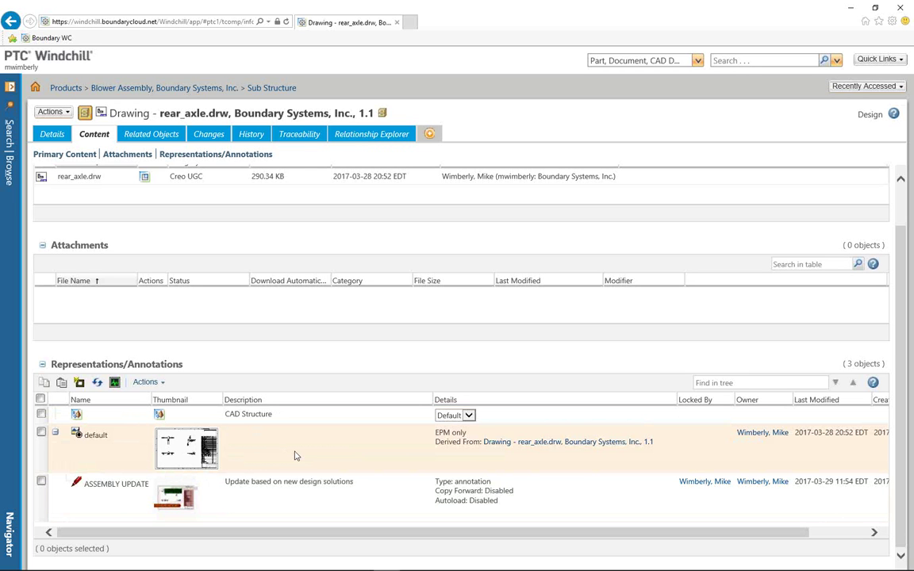
Open the drawing's default representation in Creo View, declining the add-on installation and hiding the View Content pane
left_click(187, 449)
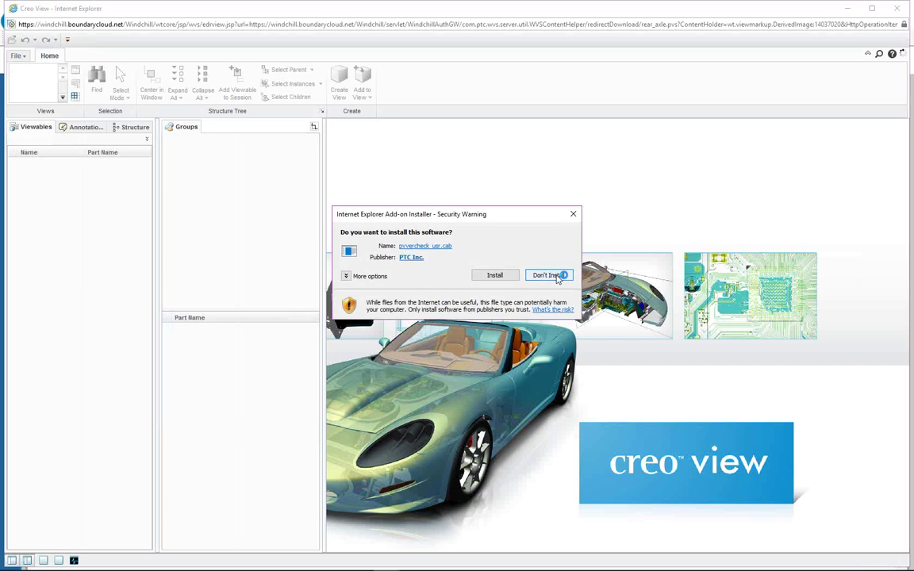
left_click(547, 276)
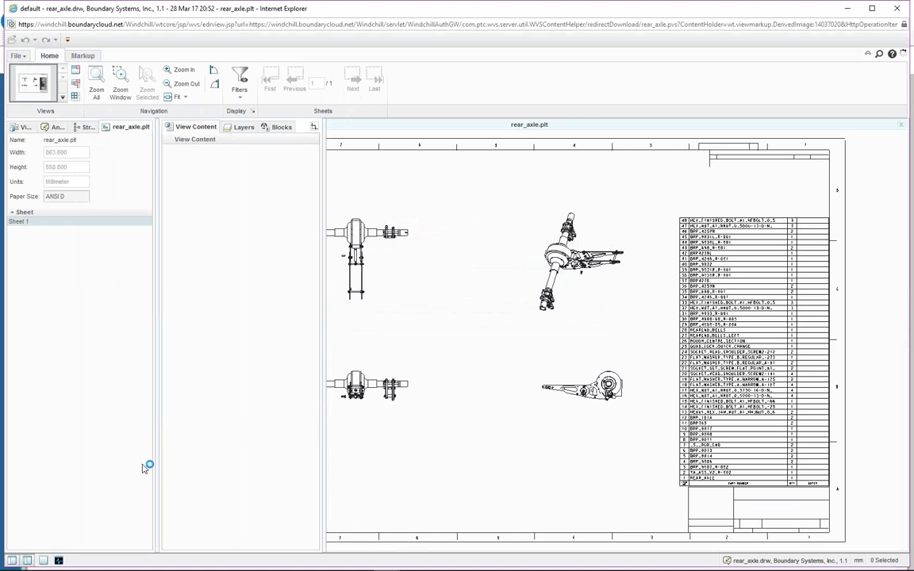
left_click(28, 561)
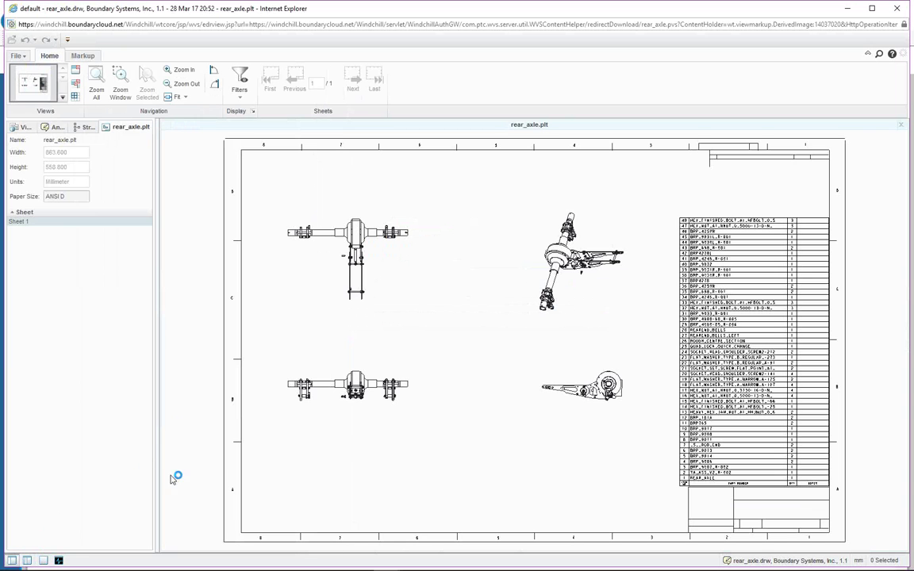
Load the saved ASSEMBLY UPDATE annotation set onto the drawing
left_click(57, 129)
left_click(146, 141)
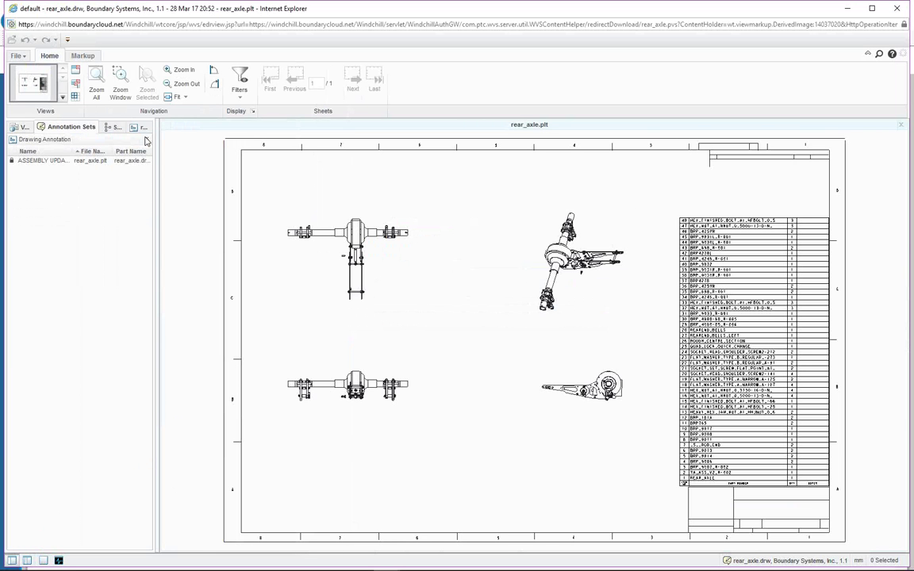
left_click(43, 161)
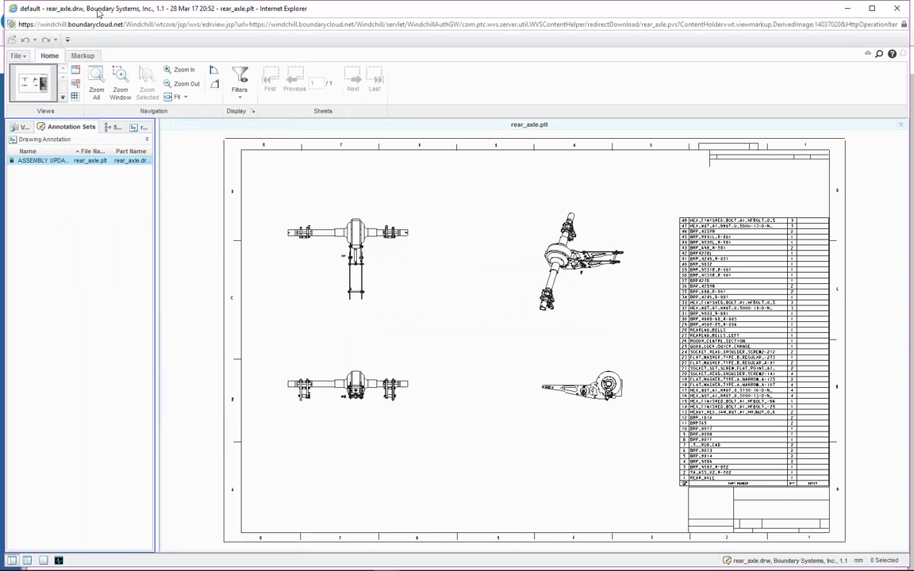
double_click(45, 161)
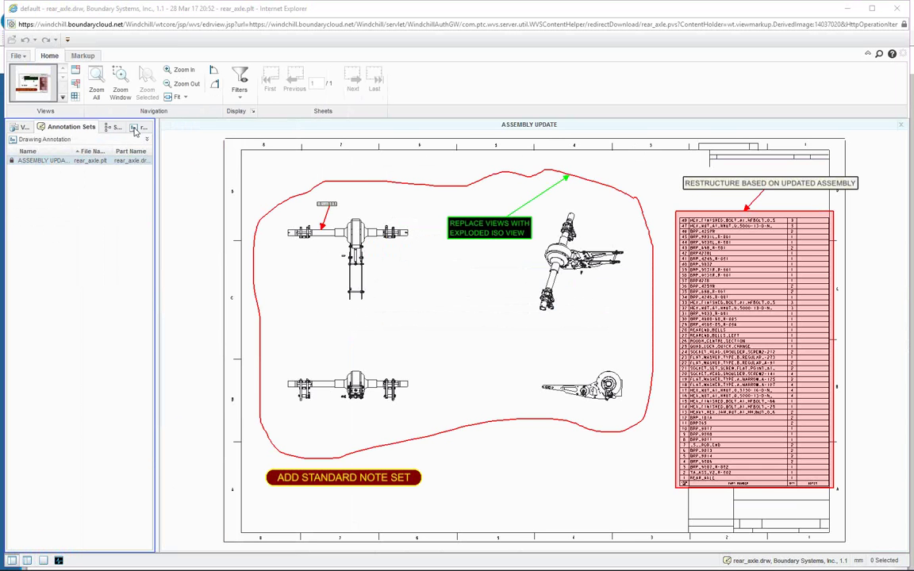
Inspect the drawing's structure and display the original rear_axle.plt sheet without annotations
left_click(127, 126)
left_click(88, 128)
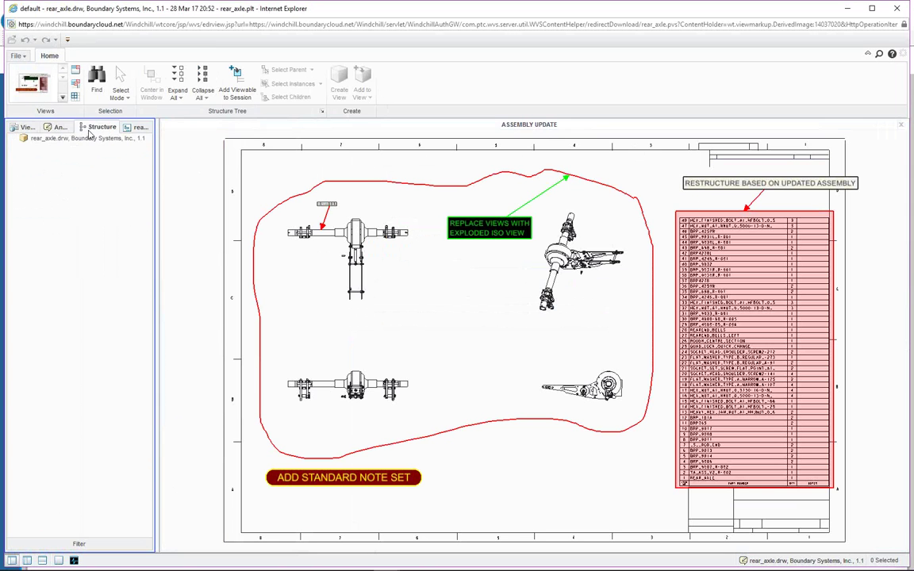
left_click(76, 143)
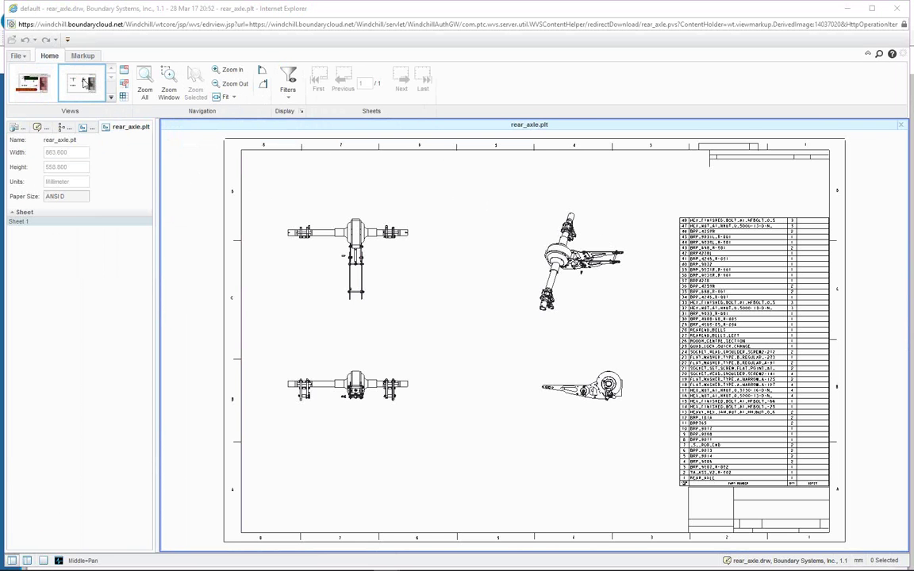
Compare the ASSEMBLY UPDATE annotated view with the original rear_axle.plt sheet by switching between them
left_click(86, 83)
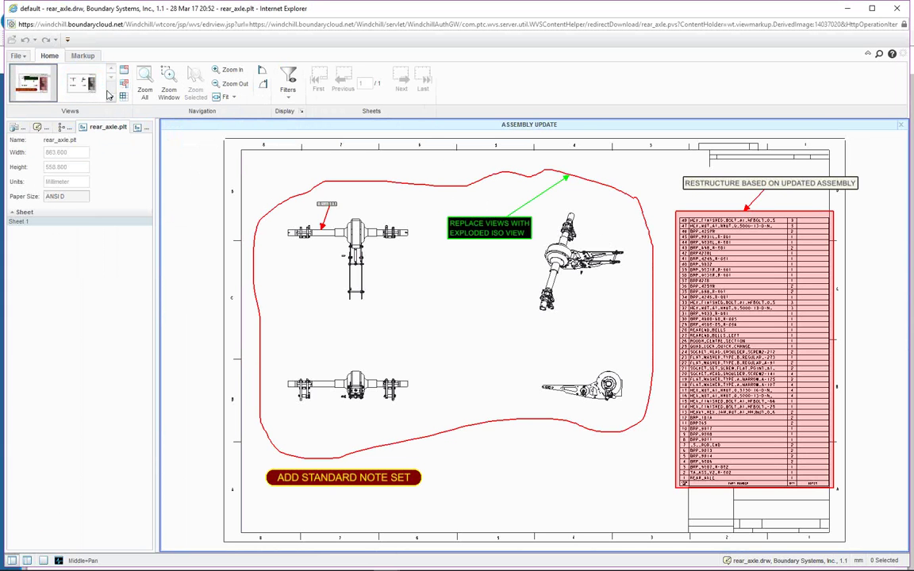
left_click(89, 87)
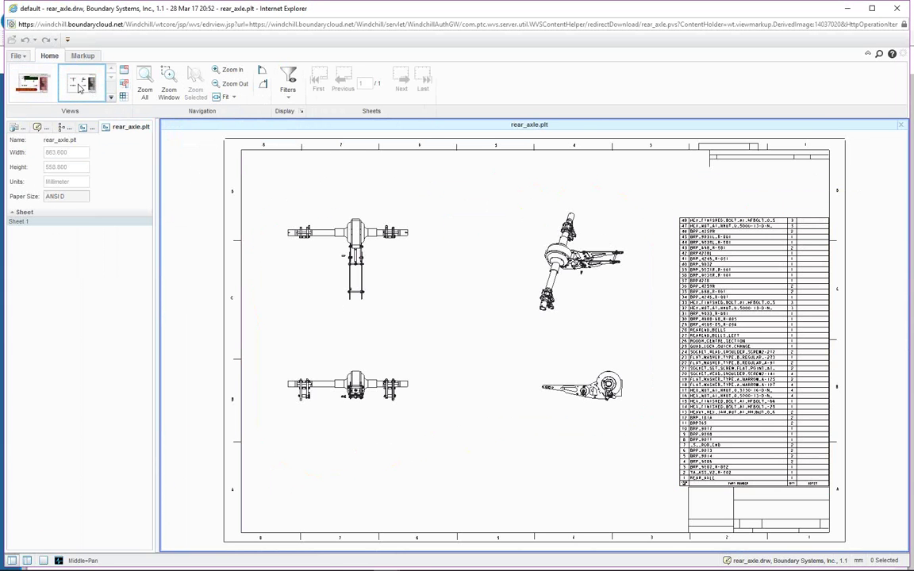
left_click(47, 87)
left_click(84, 84)
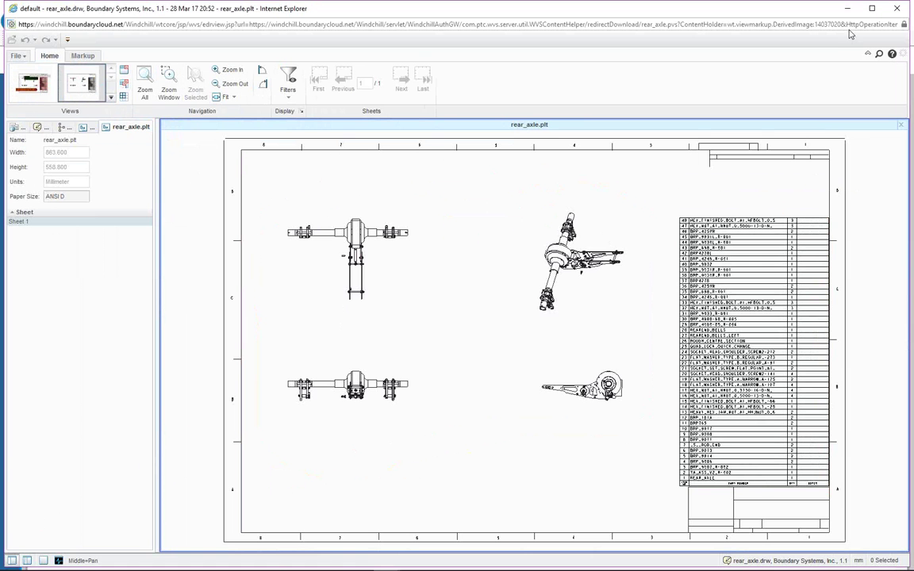
Close the drawing viewer, leaving its page, and go to the Sub Structure folder in Windchill
left_click(895, 8)
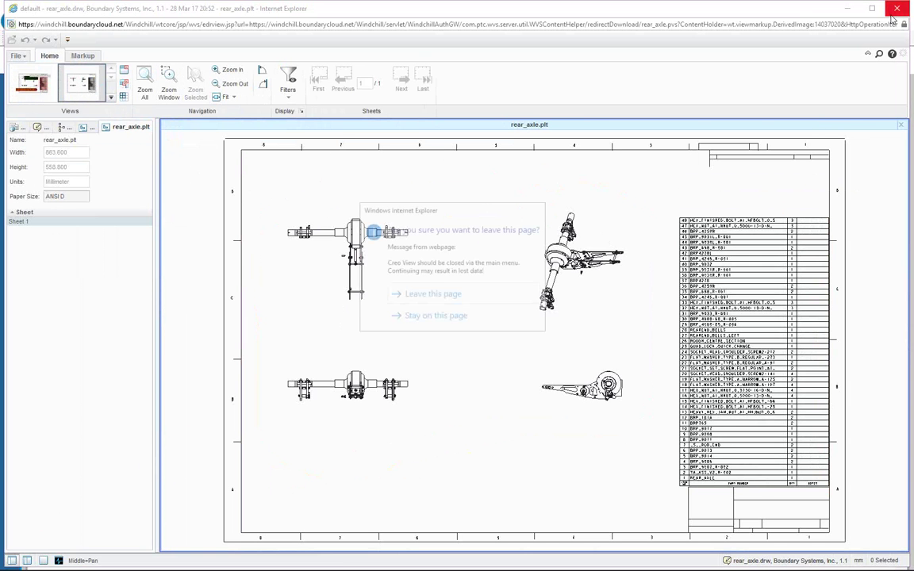
left_click(442, 299)
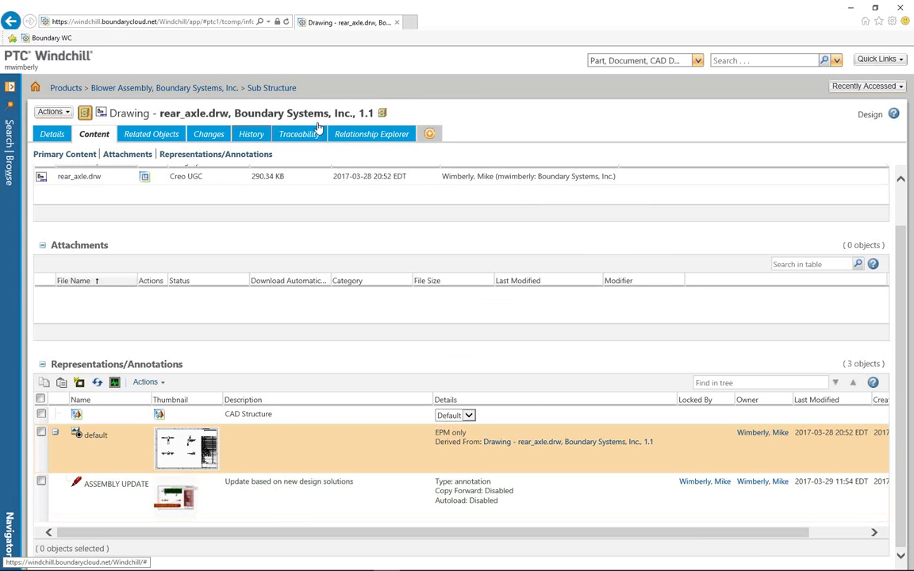
left_click(267, 88)
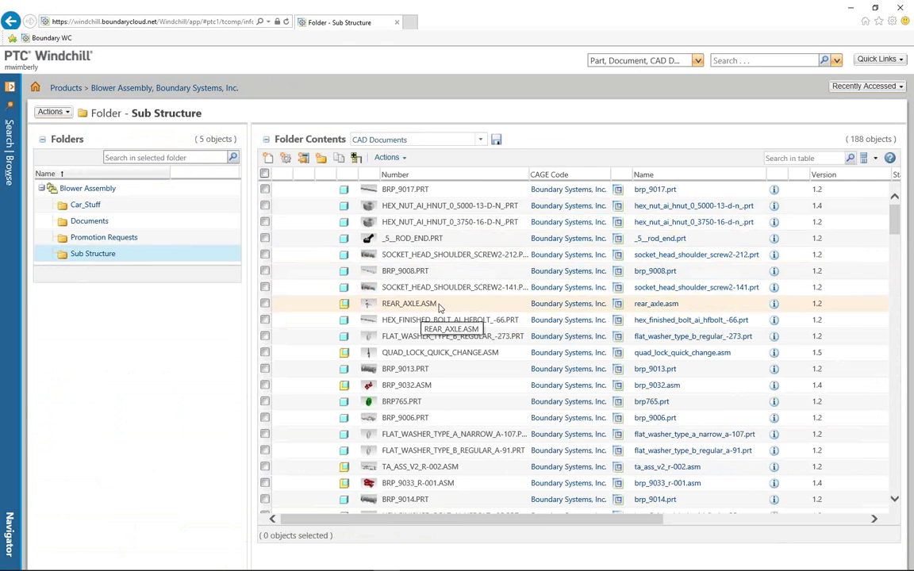
Look through the CAD documents in the Sub Structure folder for a part to mark up
right_click(441, 307)
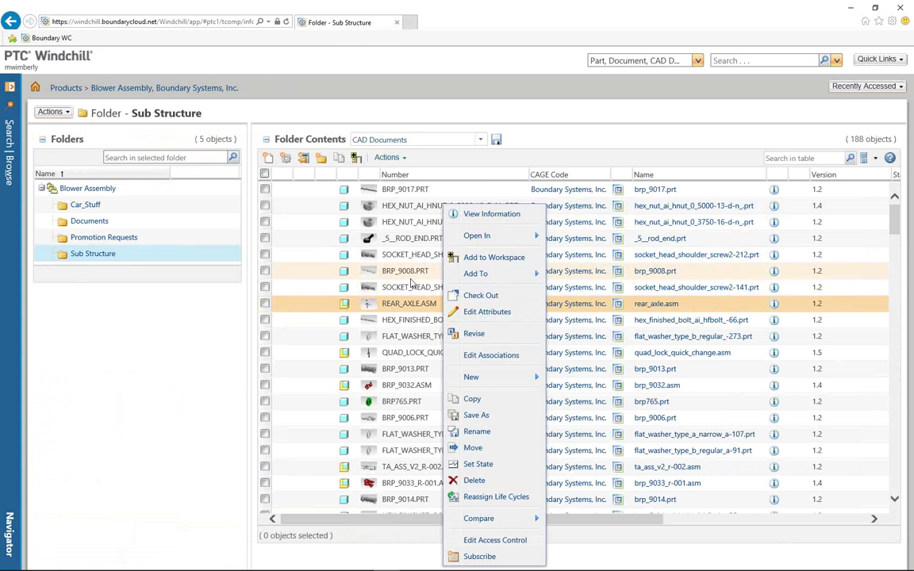
left_click(406, 339)
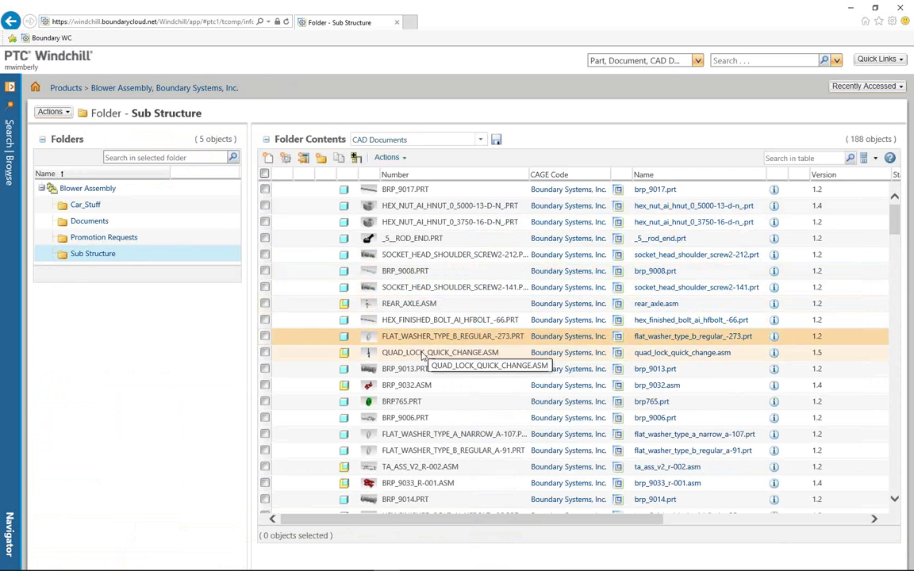
left_click(410, 356)
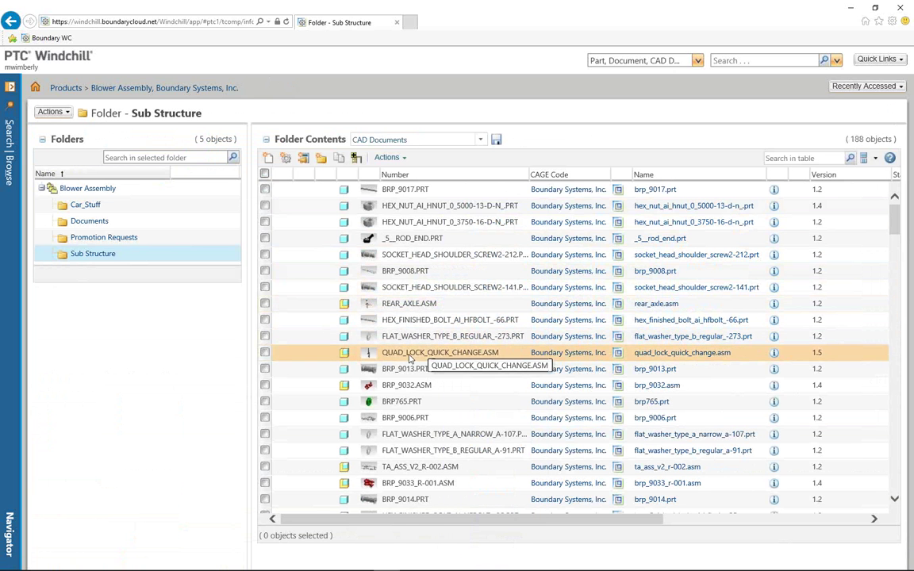
left_click(397, 422)
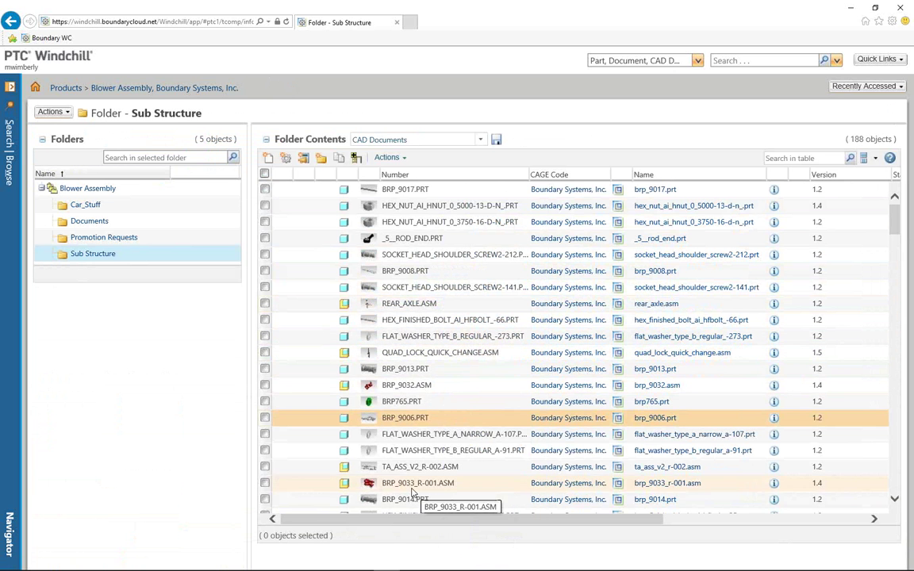
scroll(414, 341, "down", 3)
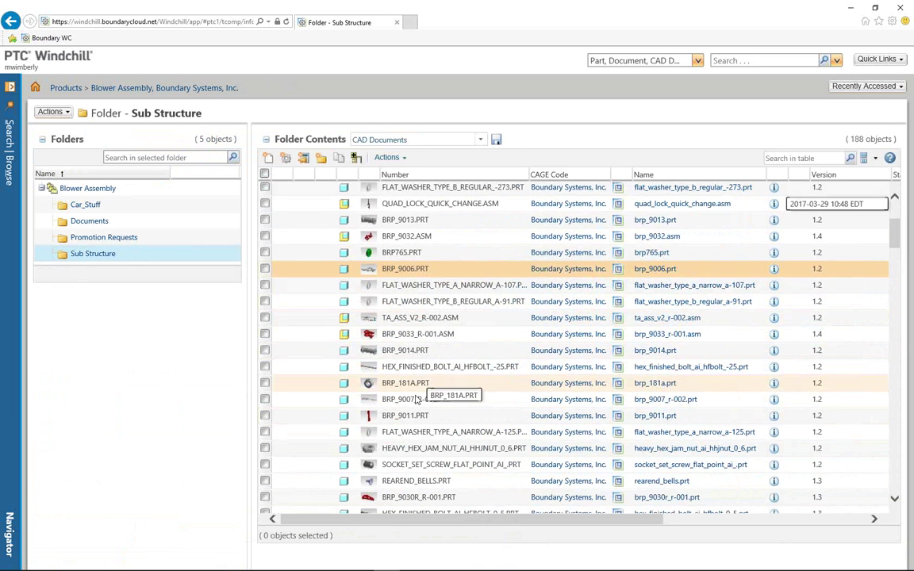
left_click(432, 416)
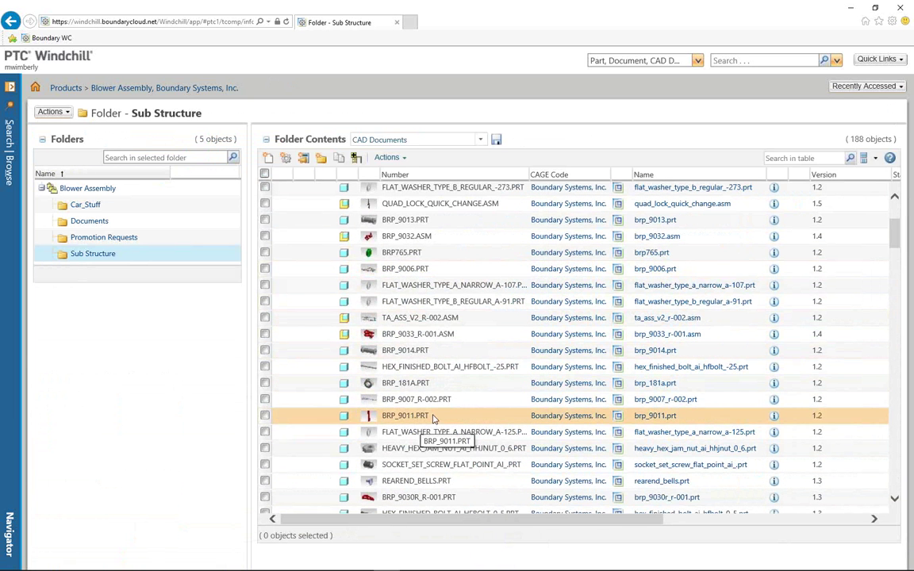
right_click(434, 416)
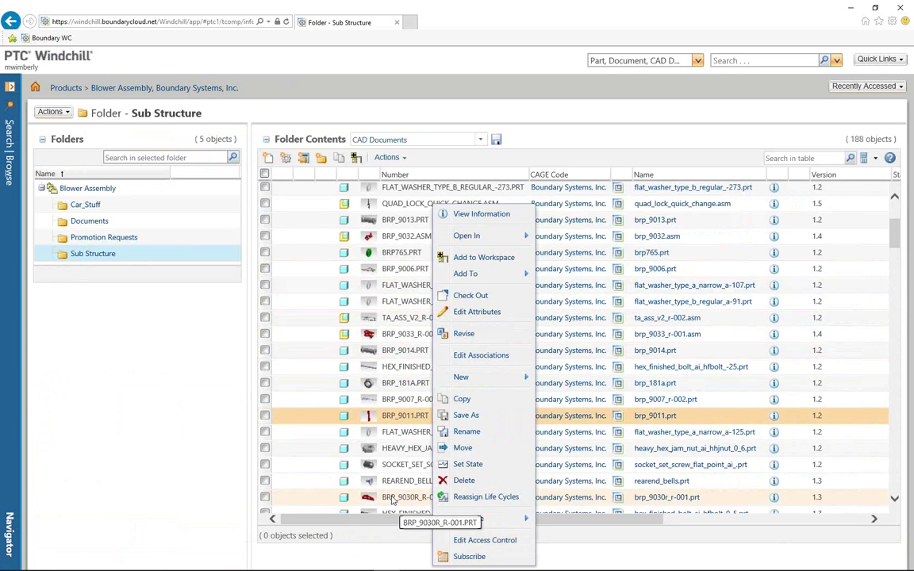
Open BRP_9030R_R-001.PRT in Creo View, declining the add-on installation, hide the Groups pane, and tilt the model to show its upper edge surface
left_click(393, 498)
right_click(393, 498)
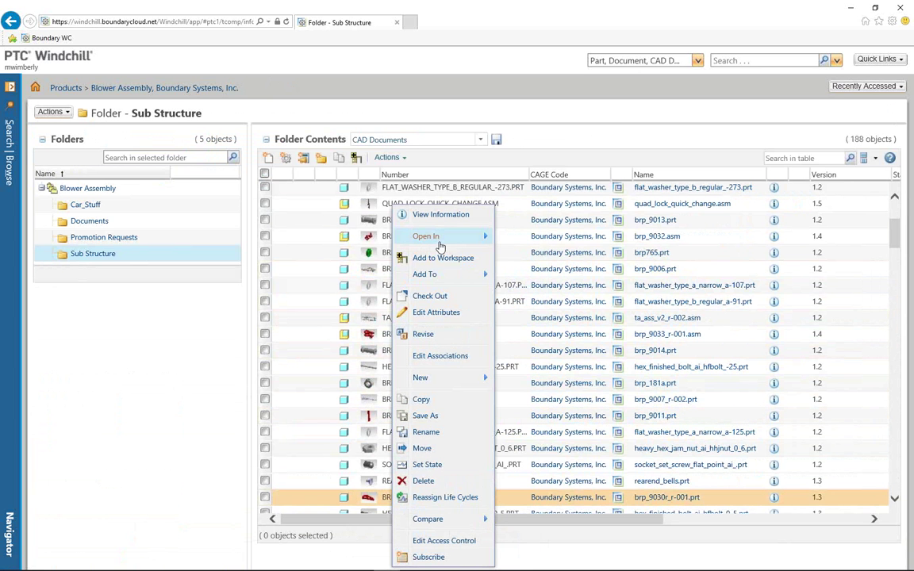
mouse_move(445, 237)
left_click(527, 255)
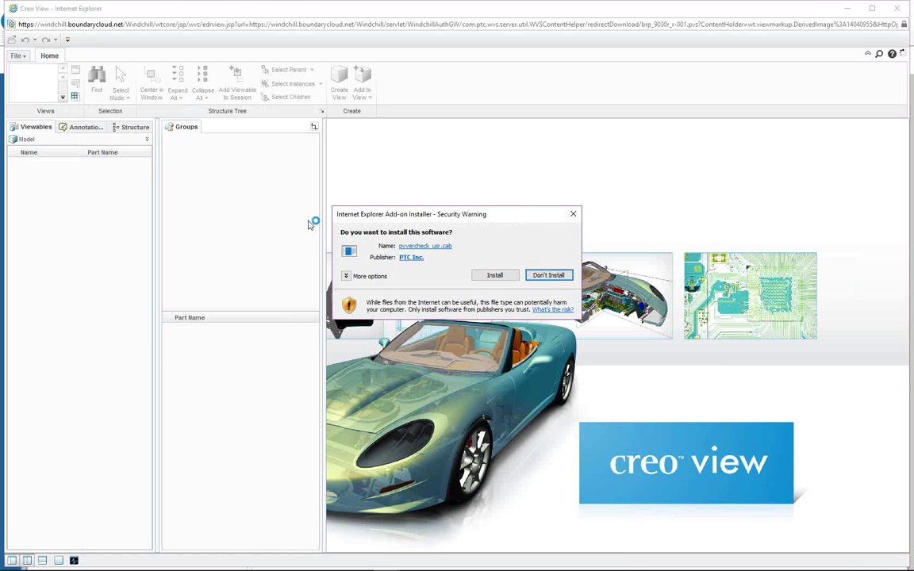
left_click(549, 274)
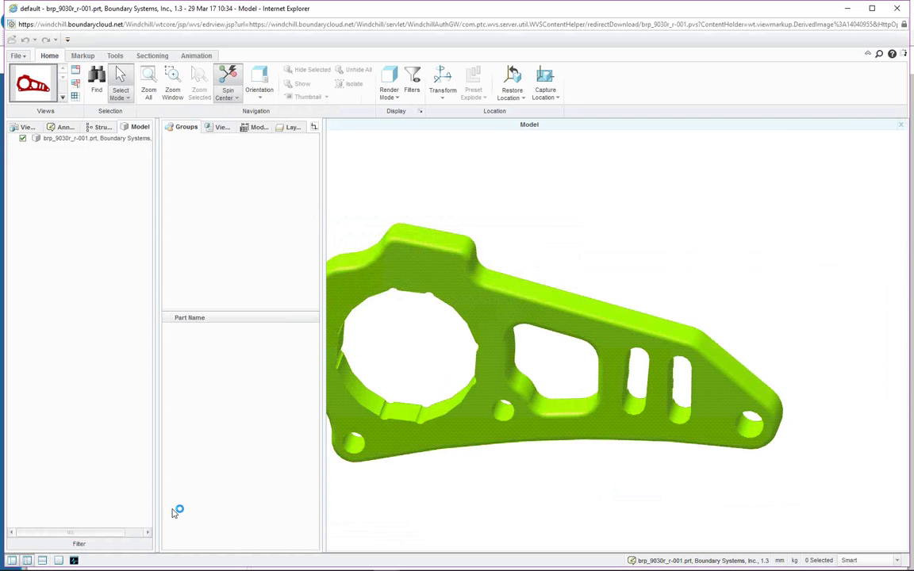
left_click(27, 561)
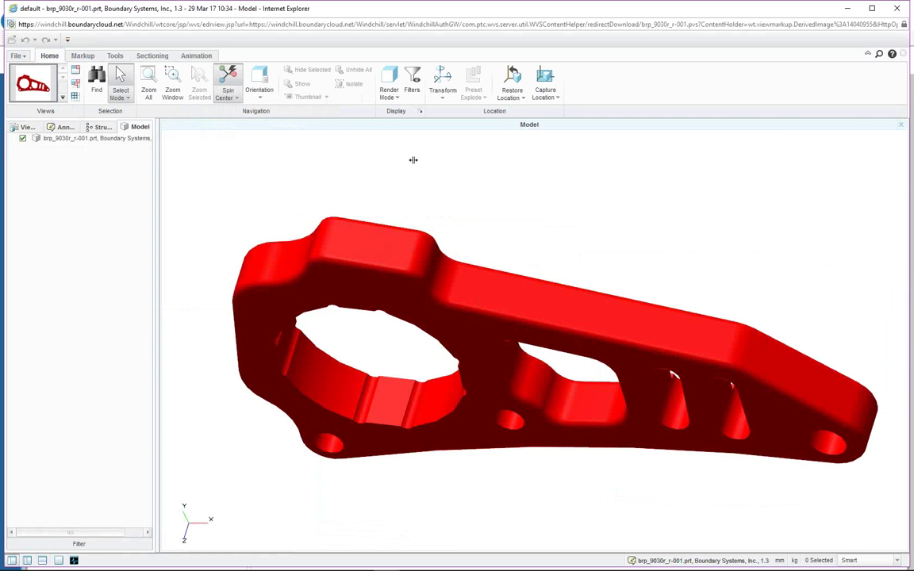
middle_click_drag(500, 189, 425, 218)
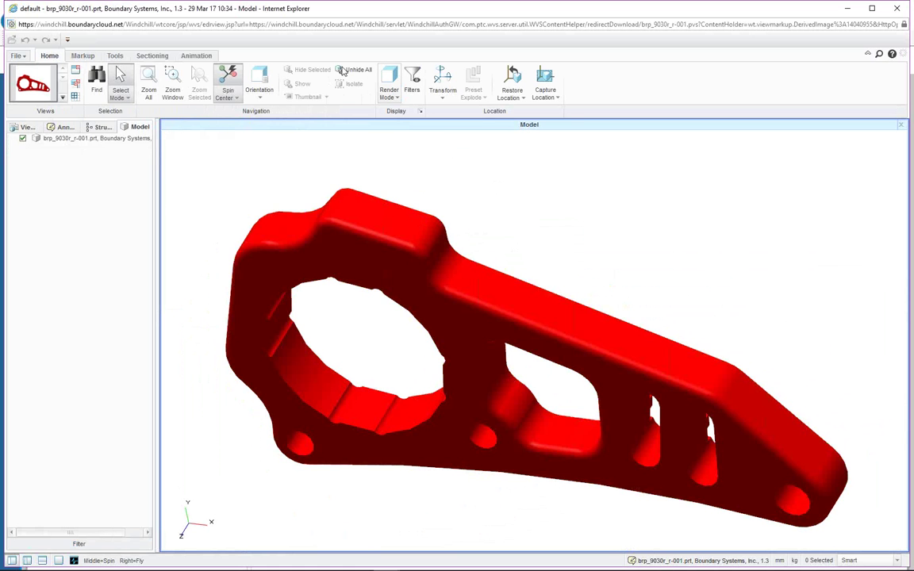
left_click(83, 58)
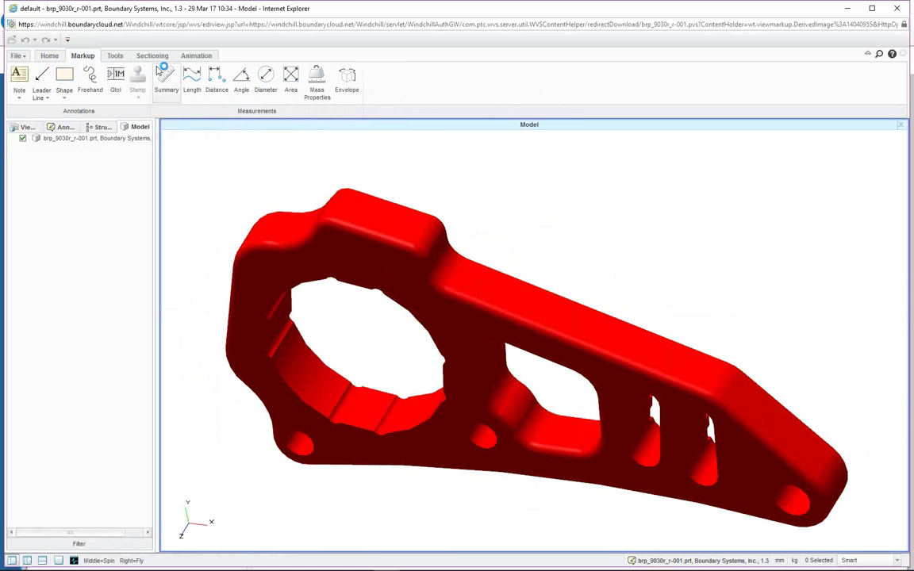
left_click(115, 55)
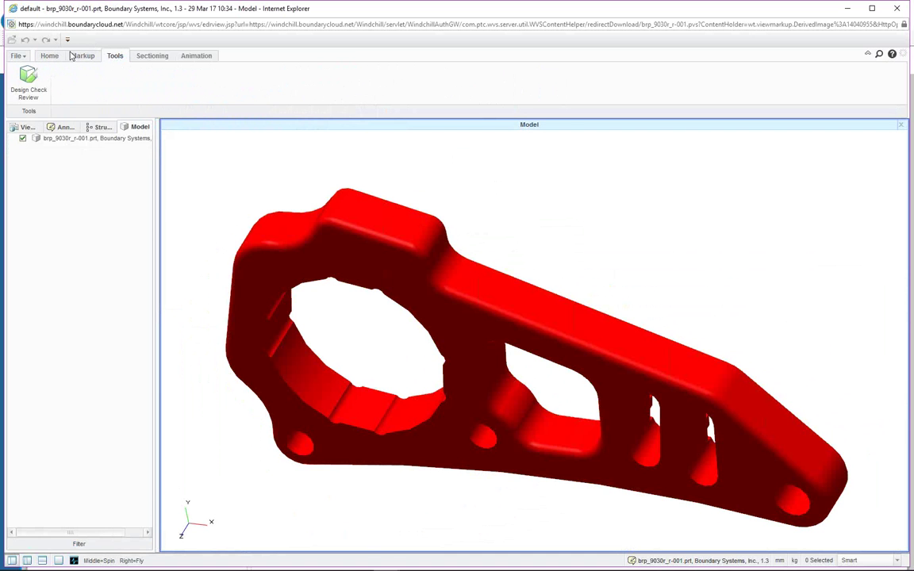
left_click(82, 58)
left_click(140, 52)
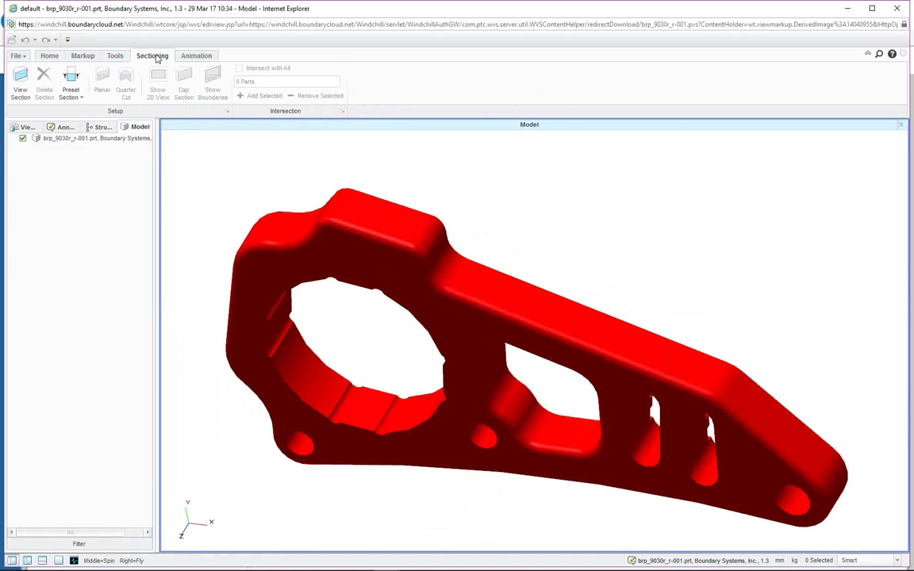
left_click(180, 55)
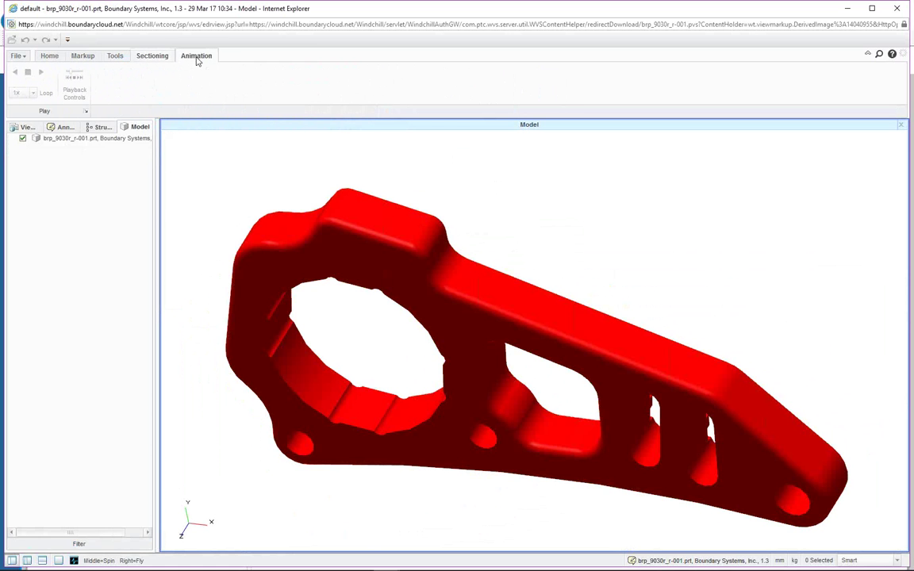
left_click(77, 59)
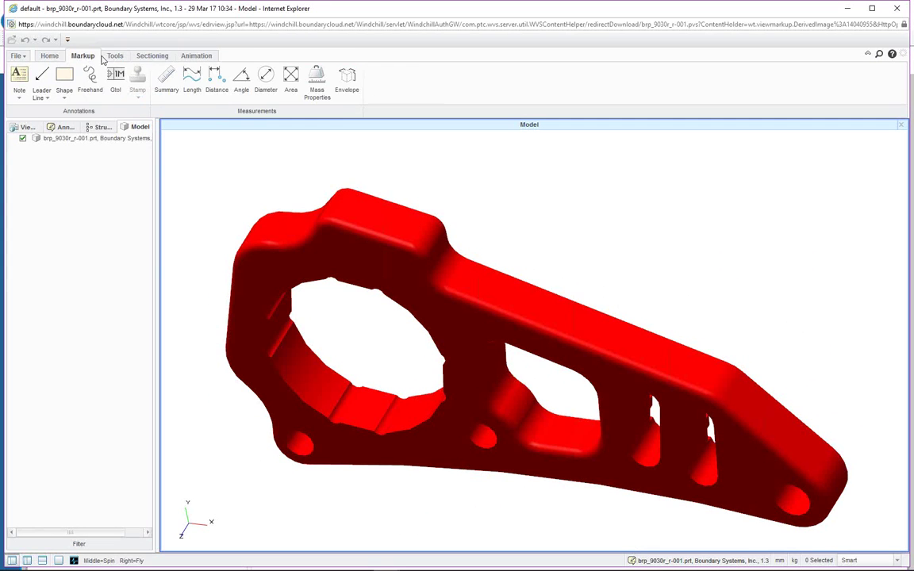
left_click(142, 55)
Place a note with leader above the arm, its arrow attached to the sloping upper edge surface
left_click(84, 57)
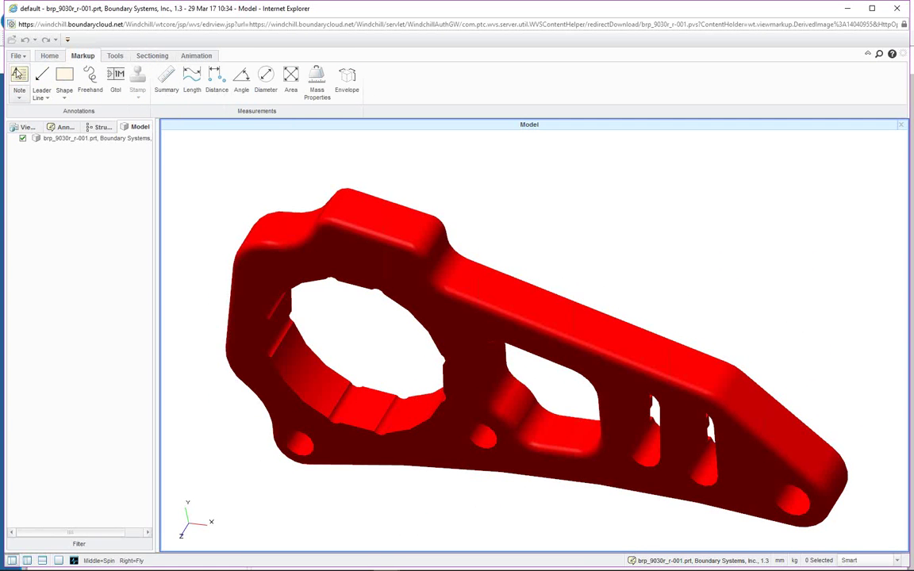
left_click(20, 97)
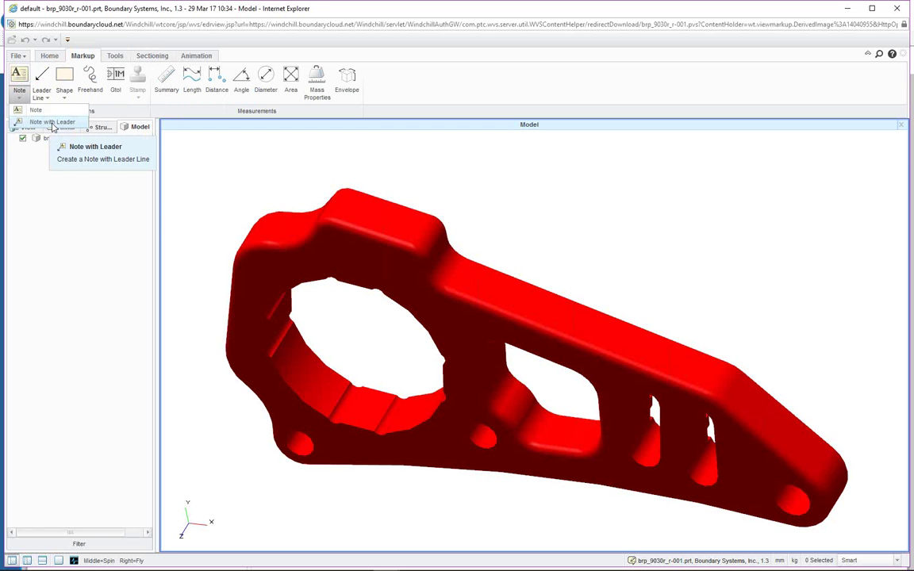
left_click(52, 123)
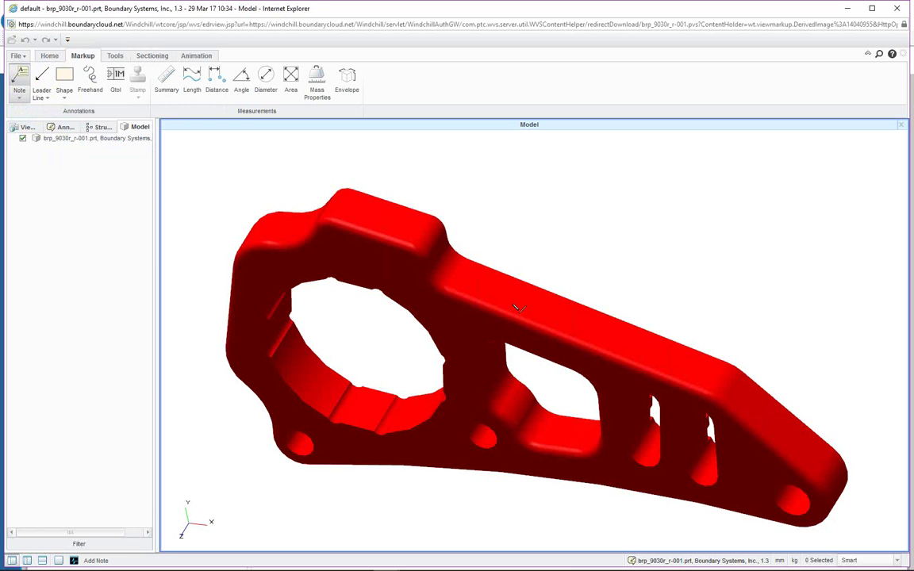
left_click(515, 304)
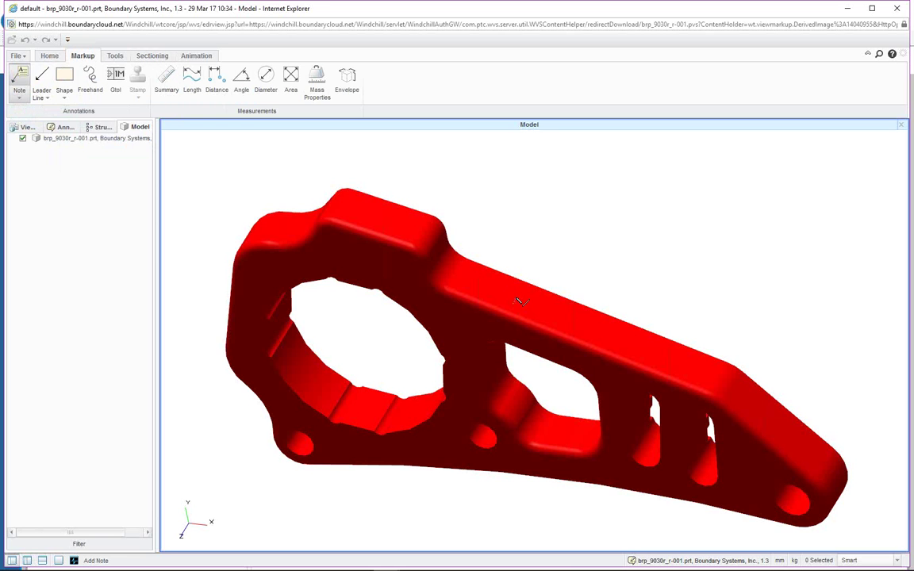
left_click(563, 233)
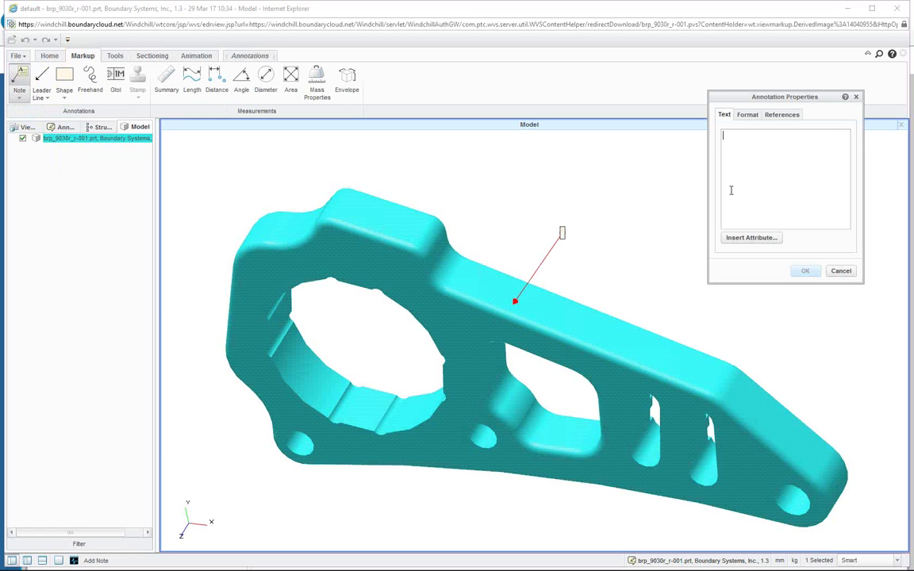
Set the note's text to LIGHT FINISH THIS SURFACE and accept the annotation
type("at")
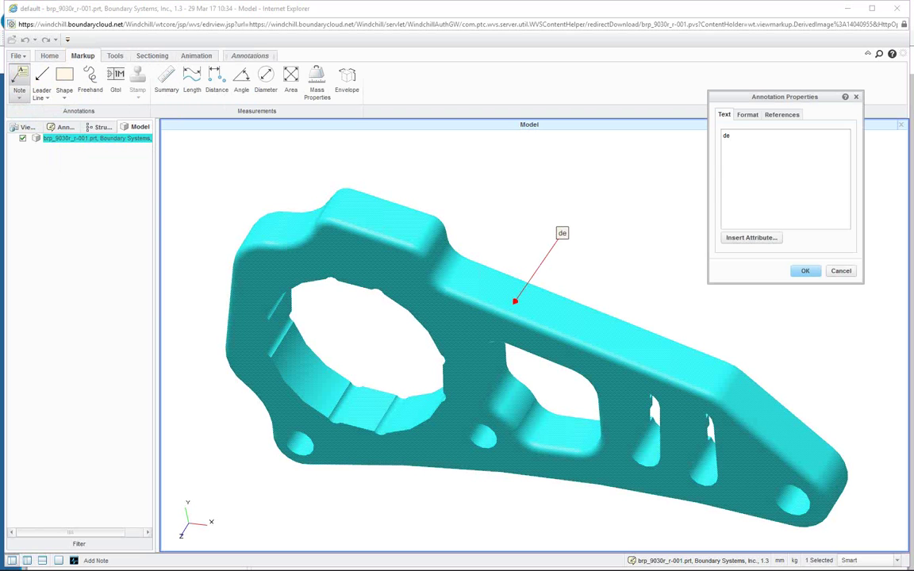
key("BackSpace")
key("BackSpace")
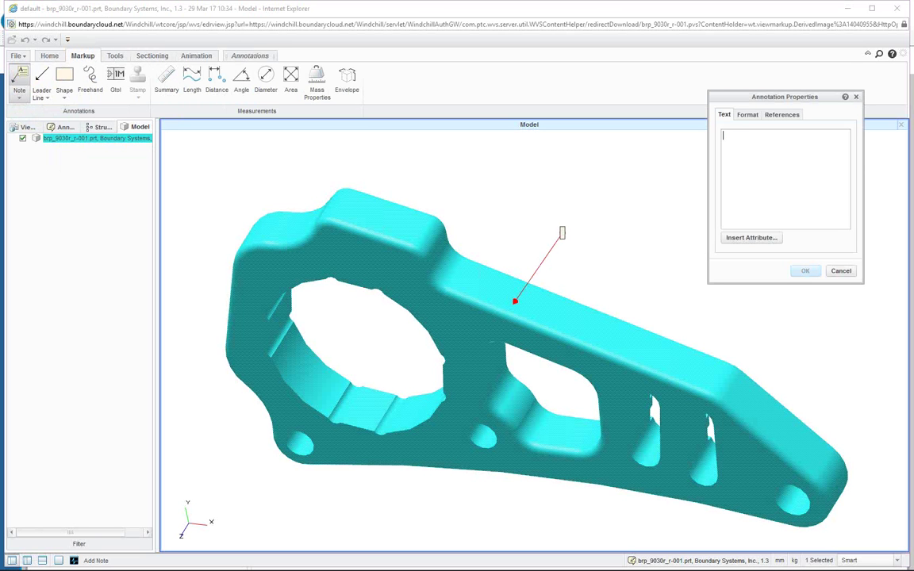
type("LIGHT F")
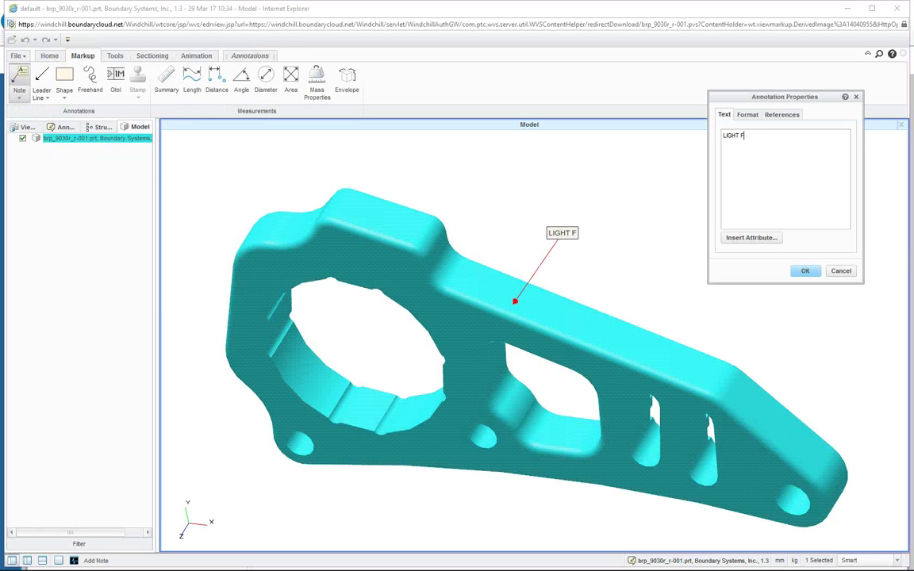
type("INISH THIS SURGAC")
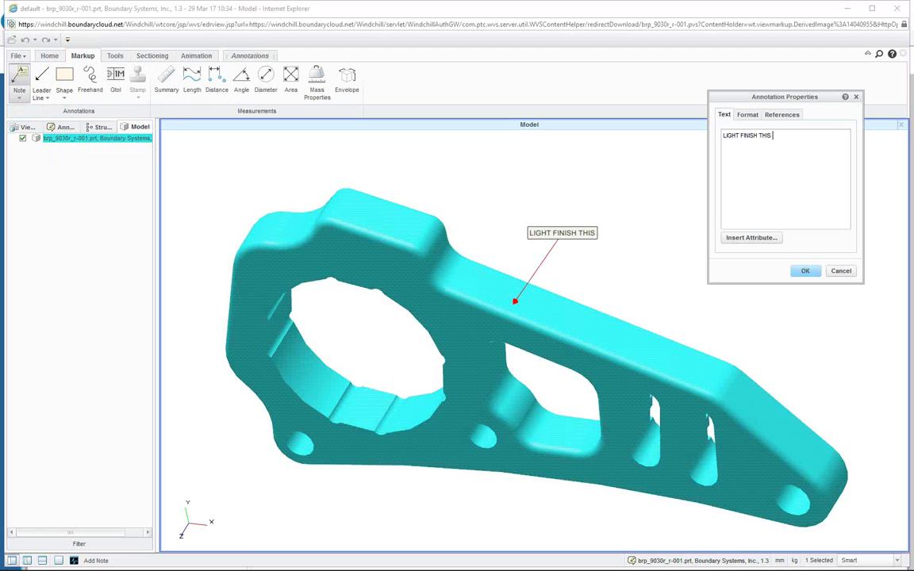
key("BackSpace")
key("BackSpace")
key("BackSpace")
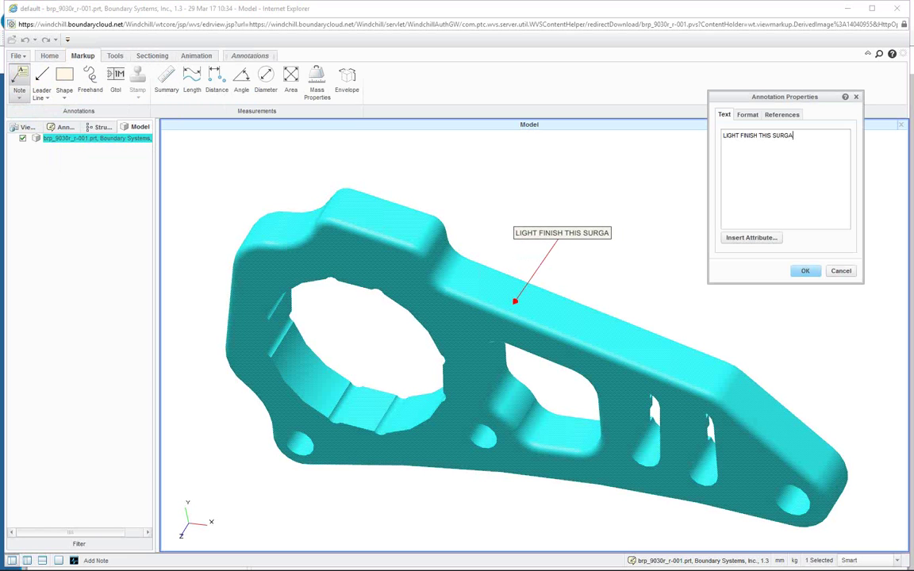
type("FACE")
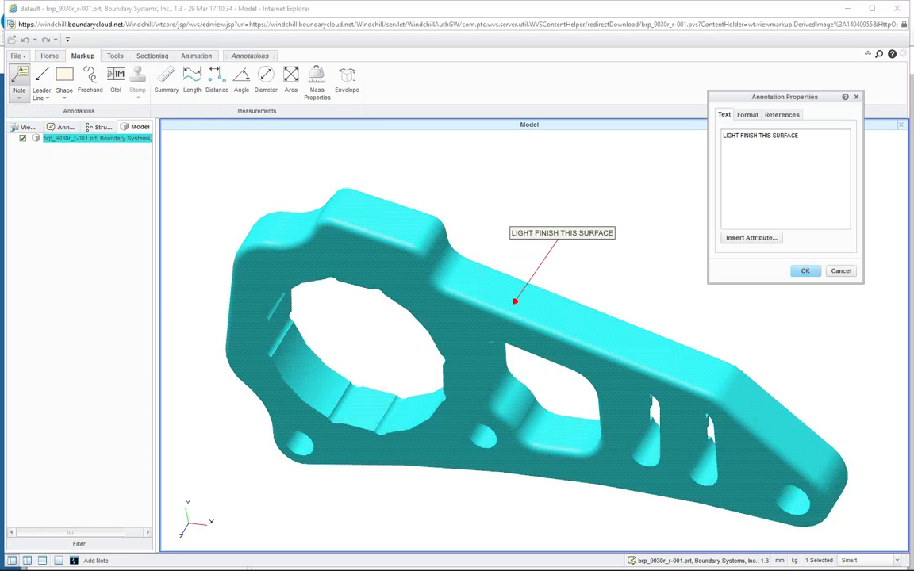
left_click(805, 271)
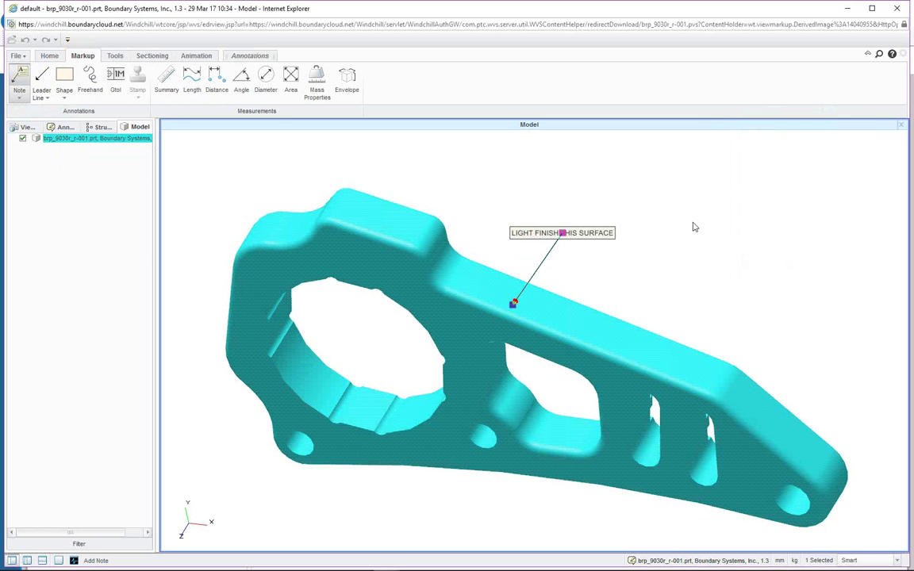
Change the color of the leader line on the LIGHT FINISH THIS SURFACE note to black
left_click(616, 285)
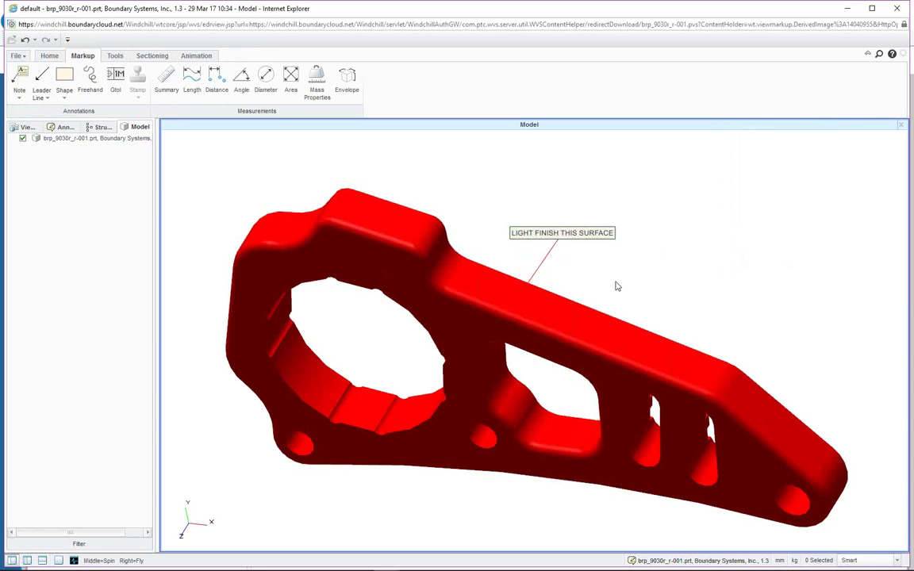
mouse_move(615, 282)
middle_mouse_down()
mouse_move(617, 257)
mouse_move(635, 254)
mouse_move(628, 263)
mouse_move(613, 249)
mouse_move(612, 265)
middle_mouse_up()
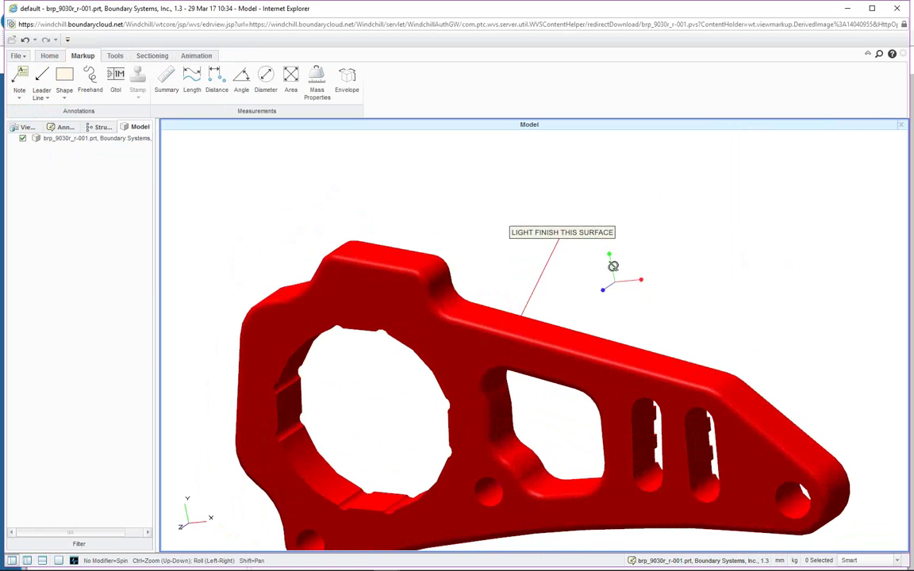
left_click(545, 274)
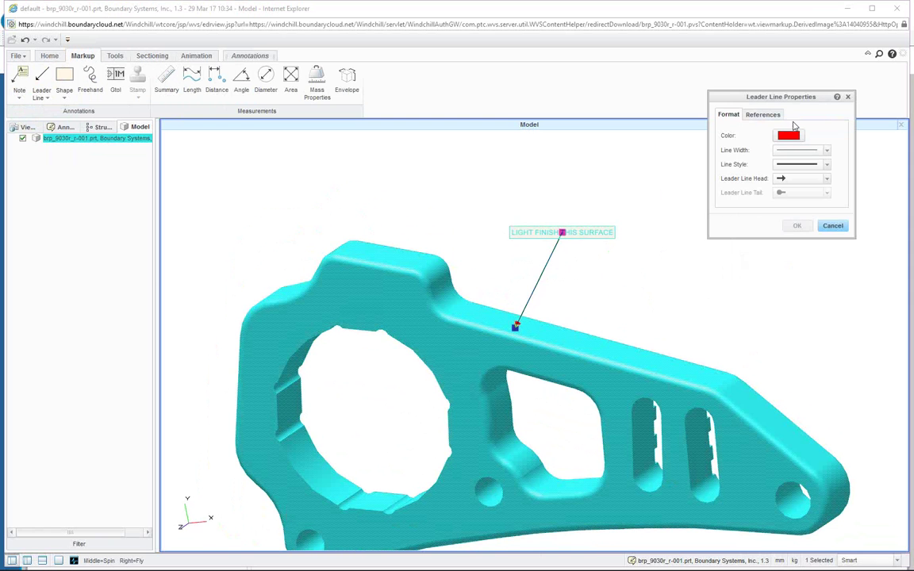
left_click(788, 134)
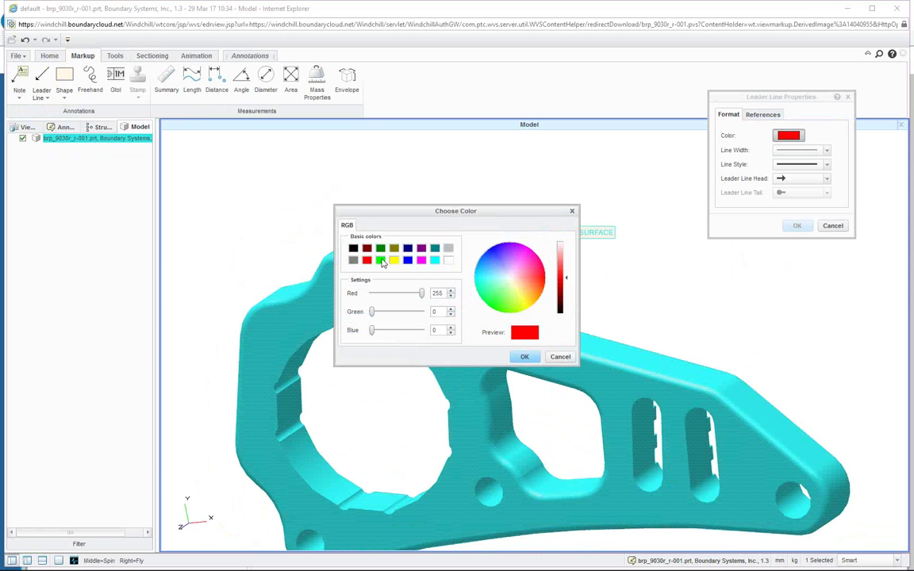
left_click(354, 249)
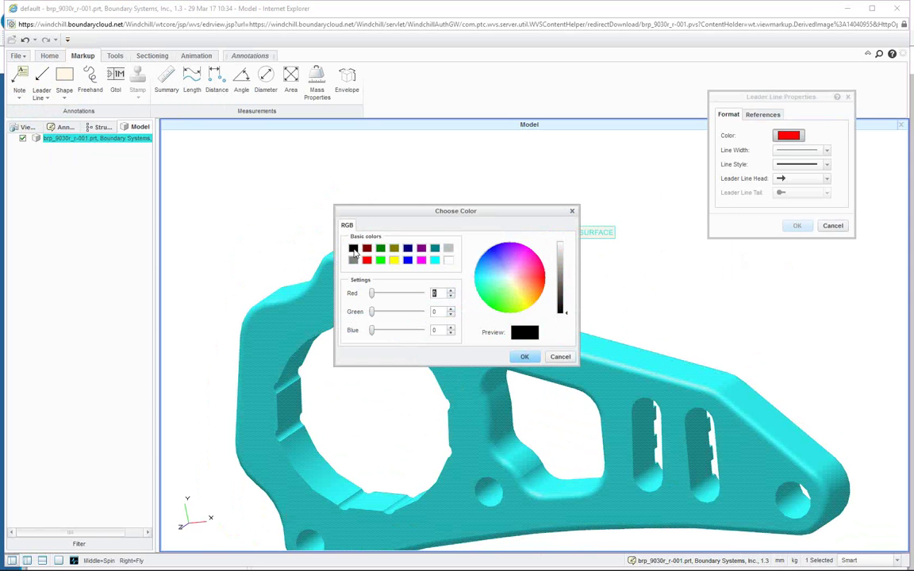
left_click(524, 357)
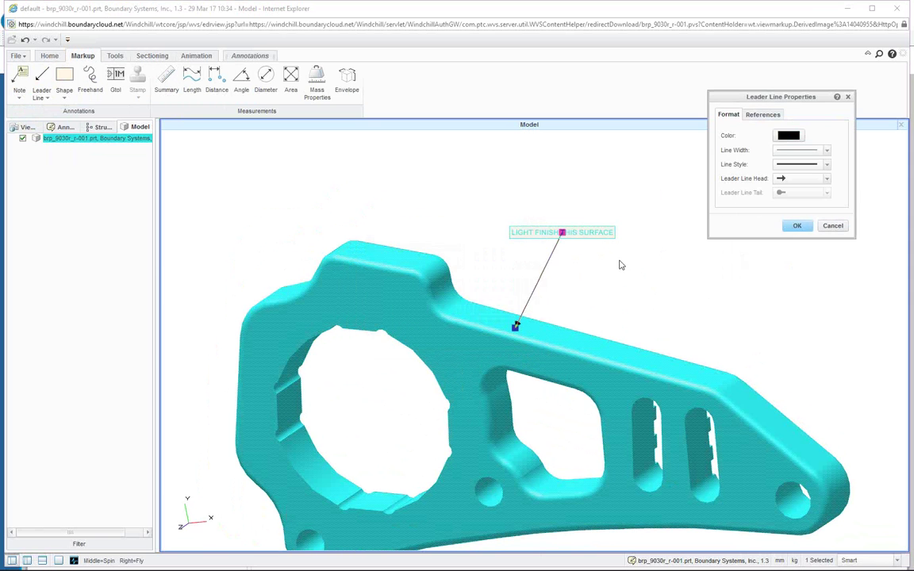
left_click(798, 228)
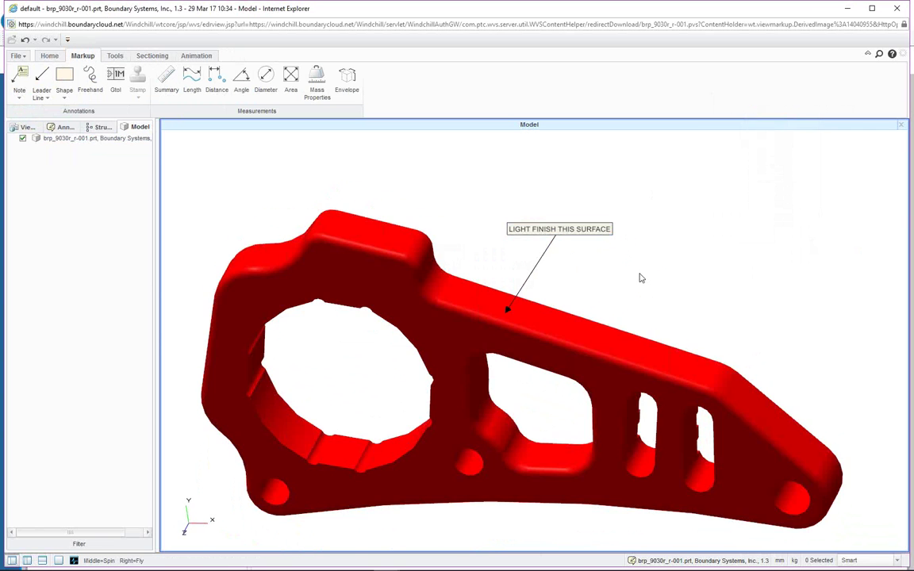
Place a plain note without a leader in the empty area above the large-bore end of the part
mouse_move(641, 277)
middle_mouse_down()
mouse_move(642, 249)
mouse_move(630, 269)
middle_mouse_up()
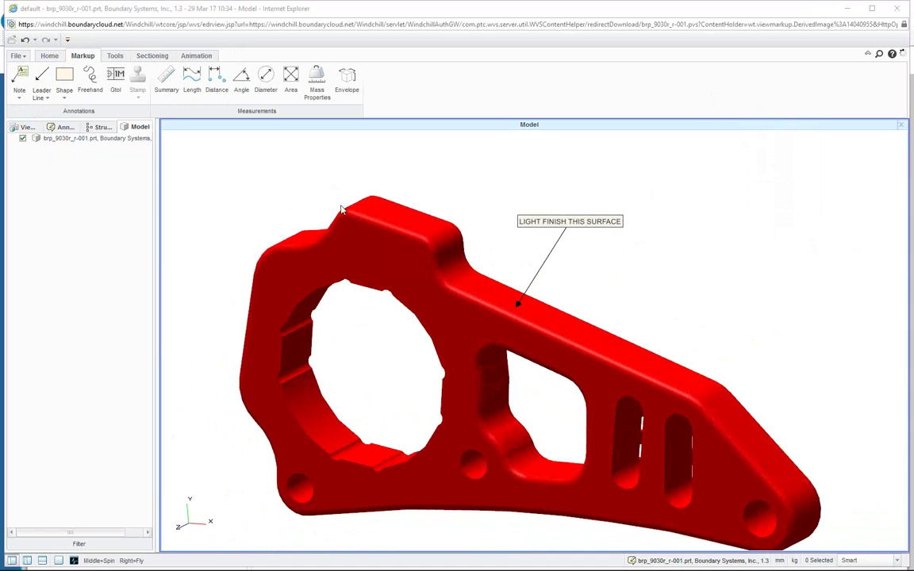
mouse_move(553, 182)
middle_mouse_down()
mouse_move(559, 192)
mouse_move(582, 186)
mouse_move(582, 170)
middle_mouse_up()
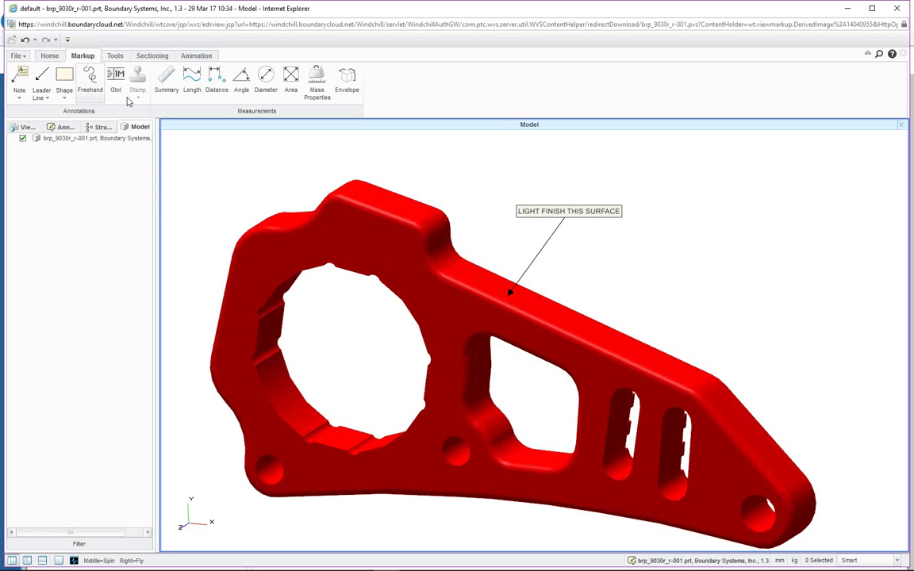
mouse_move(575, 258)
middle_mouse_down()
mouse_move(582, 250)
mouse_move(532, 164)
middle_mouse_up()
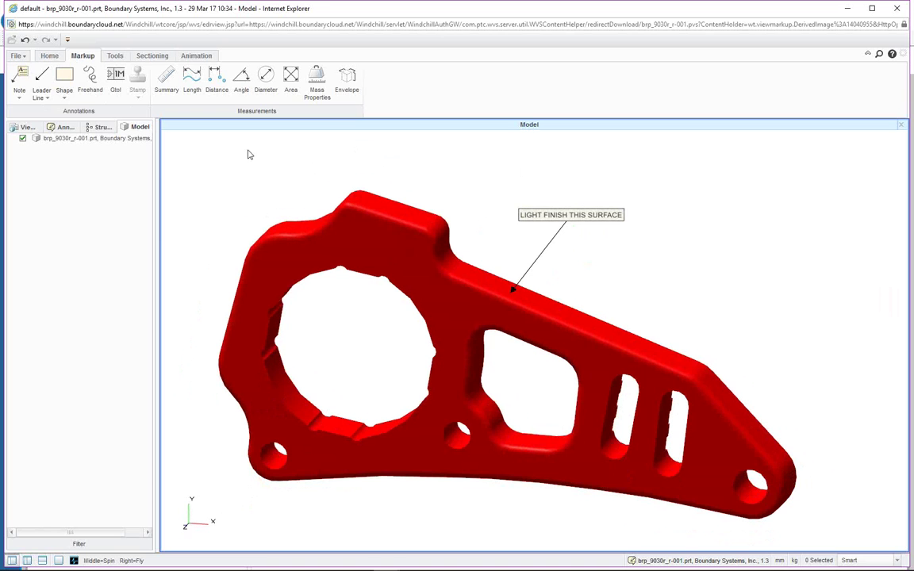
left_click(20, 74)
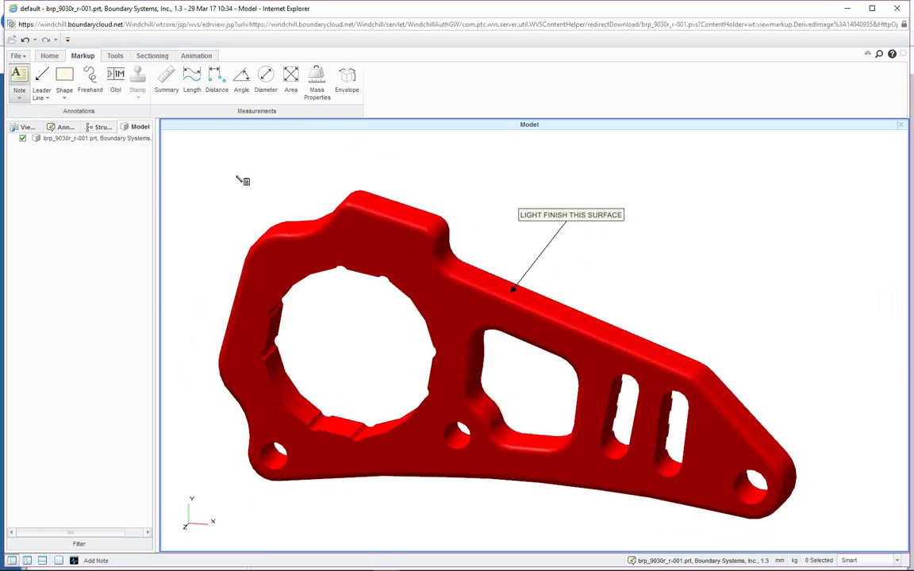
left_click(193, 152)
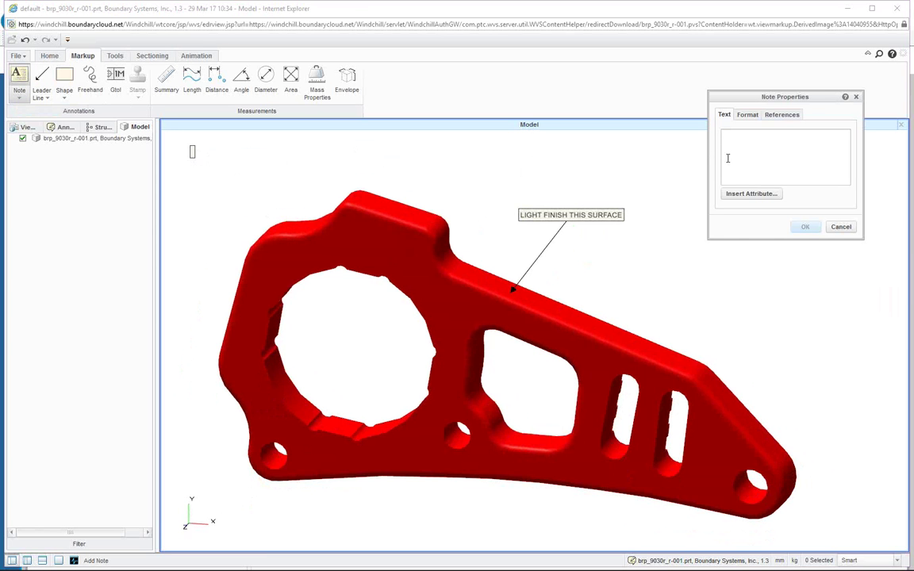
Set the new note's text to MAKE SAME CHANGES TO OPPOSITE HAND and accept it
type("tHIS IS")
key("BackSpace")
key("BackSpace")
key("BackSpace")
key("BackSpace")
key("BackSpace")
key("BackSpace")
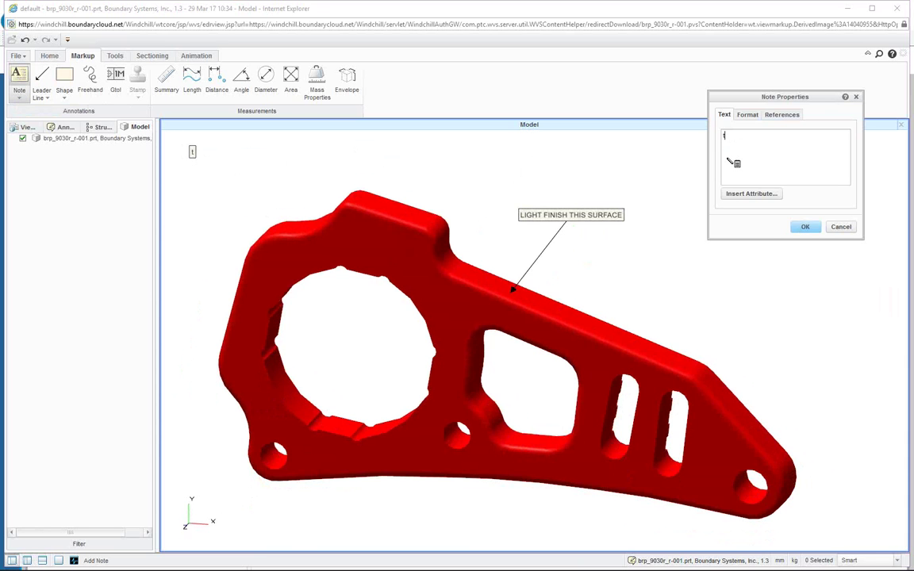
key("BackSpace")
type("MAKE H")
type("AME")
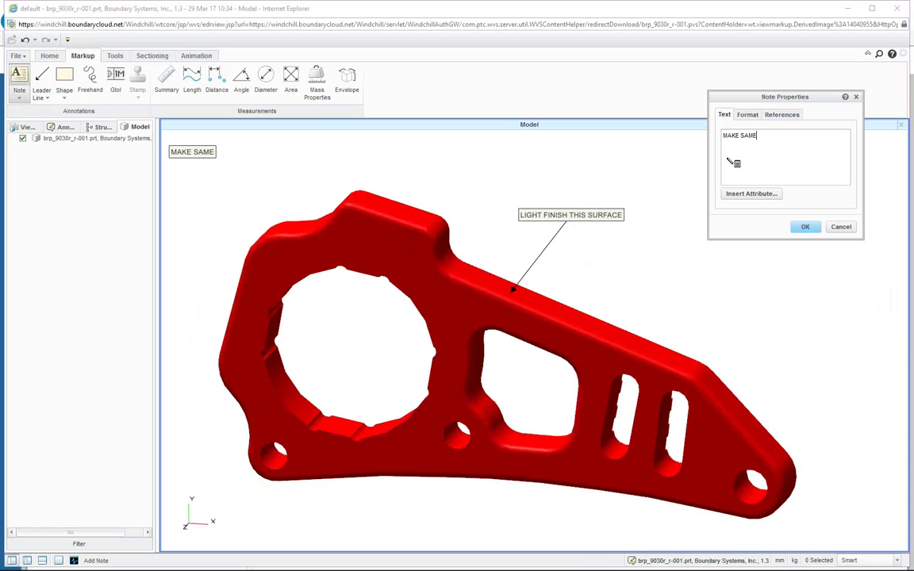
type(" CHANGES TOO")
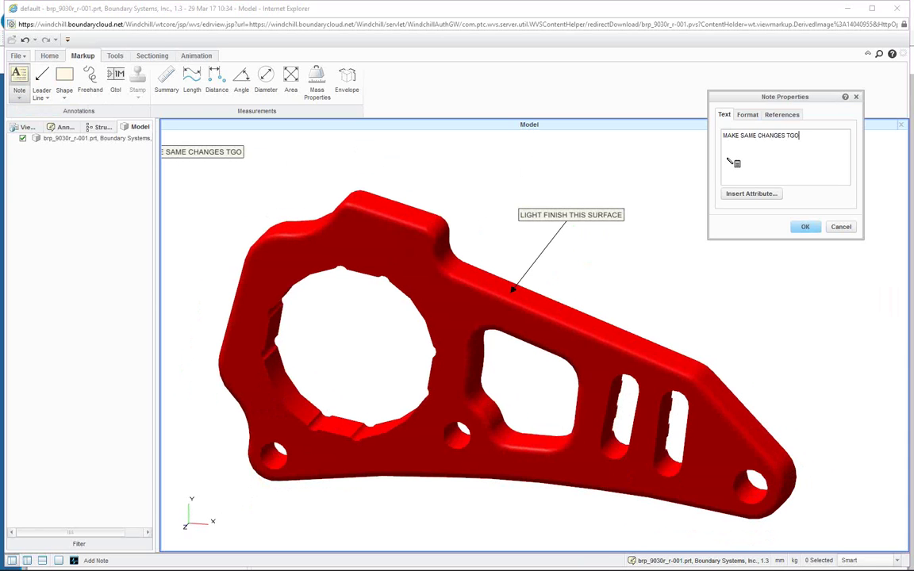
key("BackSpace")
key("BackSpace")
type("O OP")
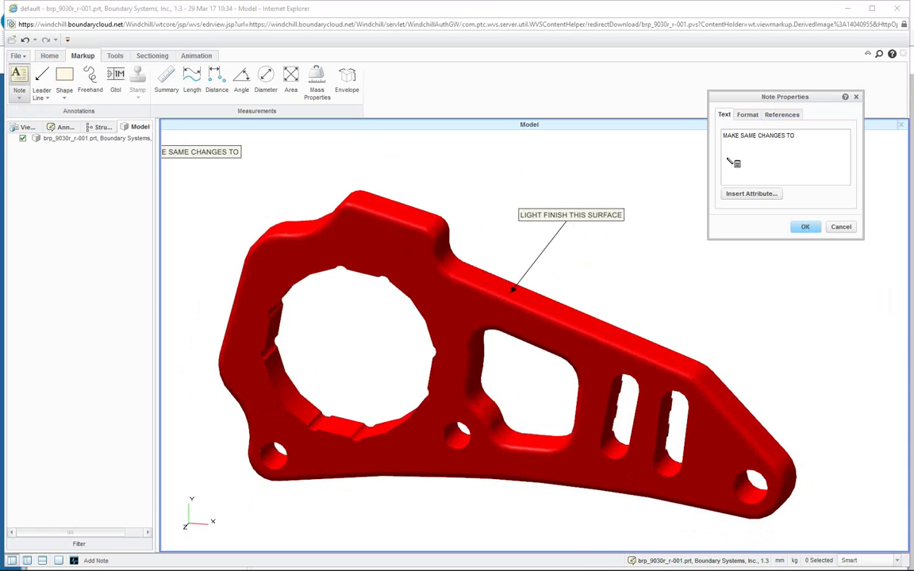
type("P")
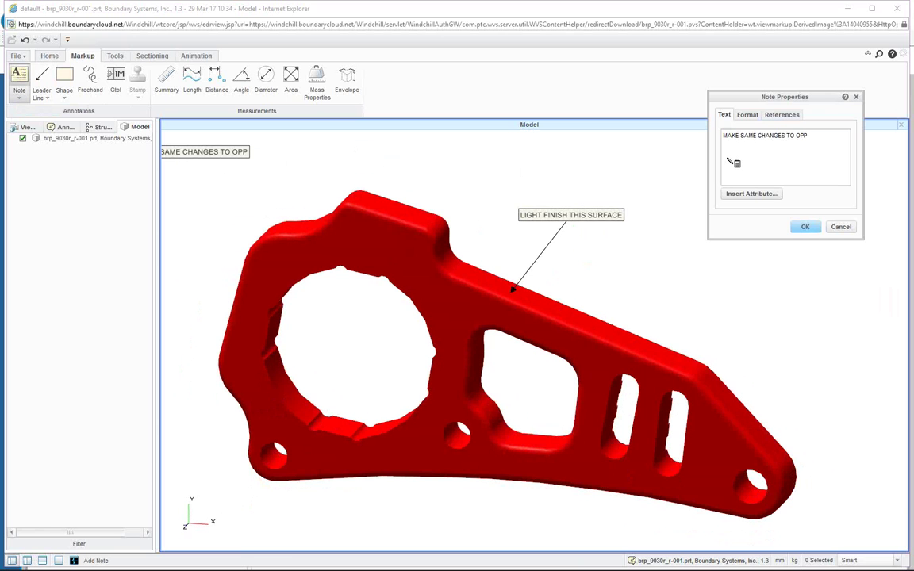
type("OSITE ")
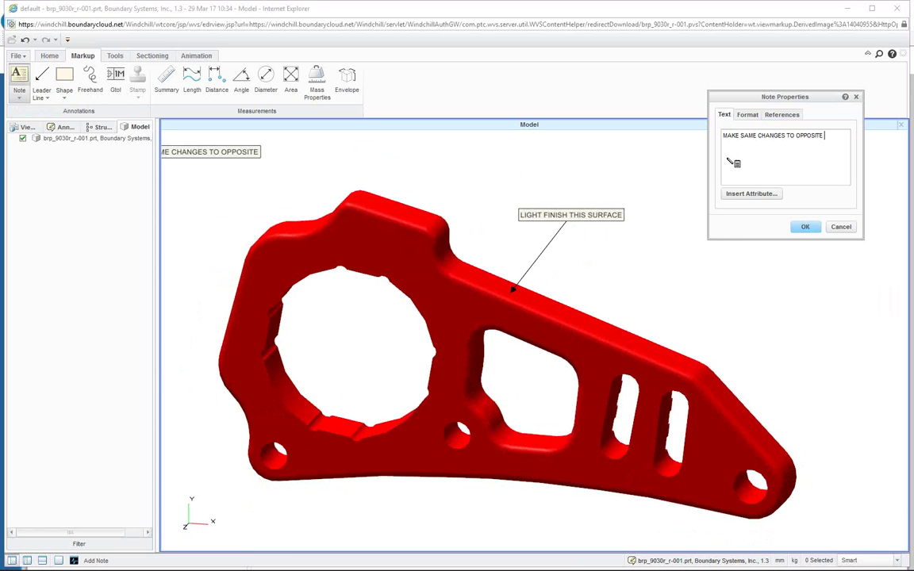
type("HAND")
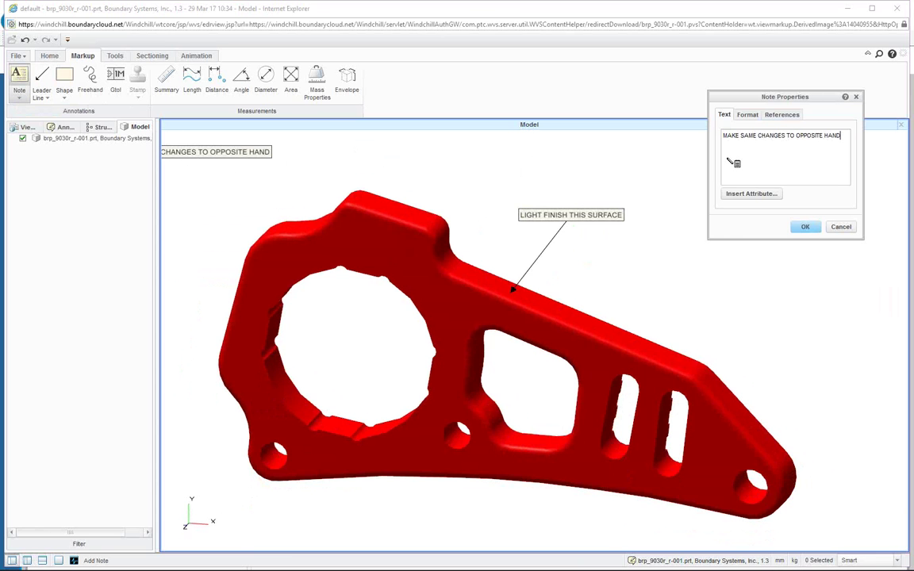
left_click(805, 228)
Move the MAKE SAME CHANGES TO OPPOSITE HAND note fully inside the view, above the part
left_click(196, 152)
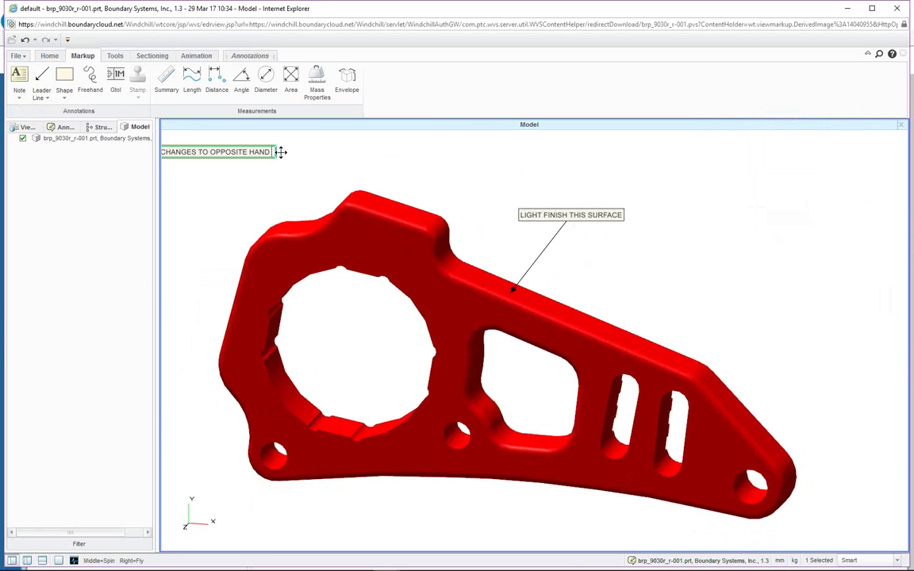
mouse_move(283, 151)
left_mouse_down()
mouse_move(297, 150)
mouse_move(271, 139)
mouse_move(368, 155)
mouse_move(361, 145)
left_mouse_up()
left_click(361, 145)
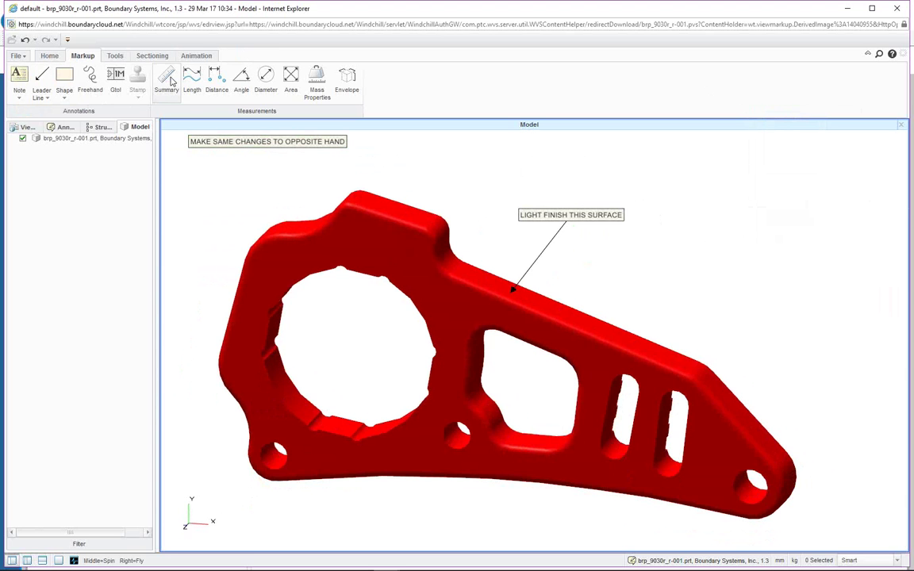
Measure the diameters of the large bore, both small lower holes, a slot's rounded end and the arm-tip hole, and discard the measurements
left_click(266, 79)
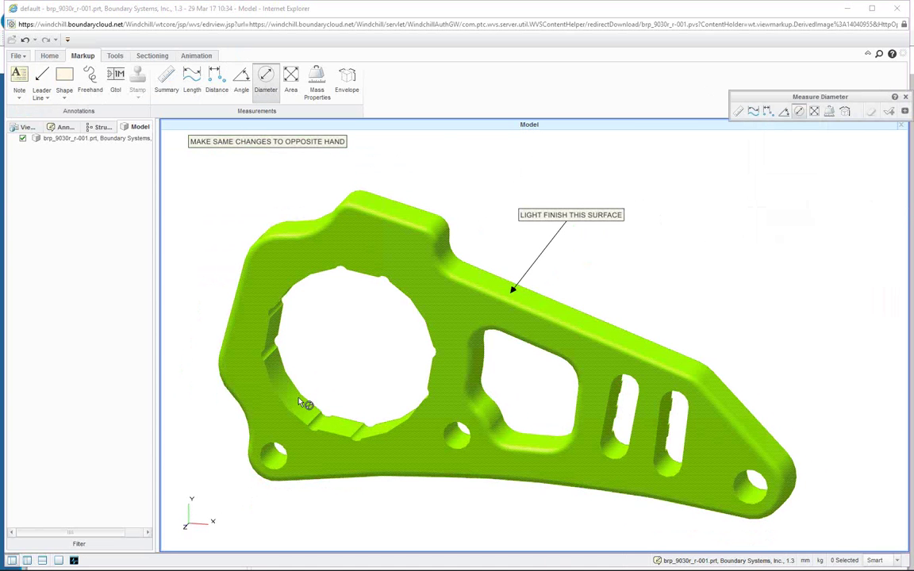
left_click(287, 392)
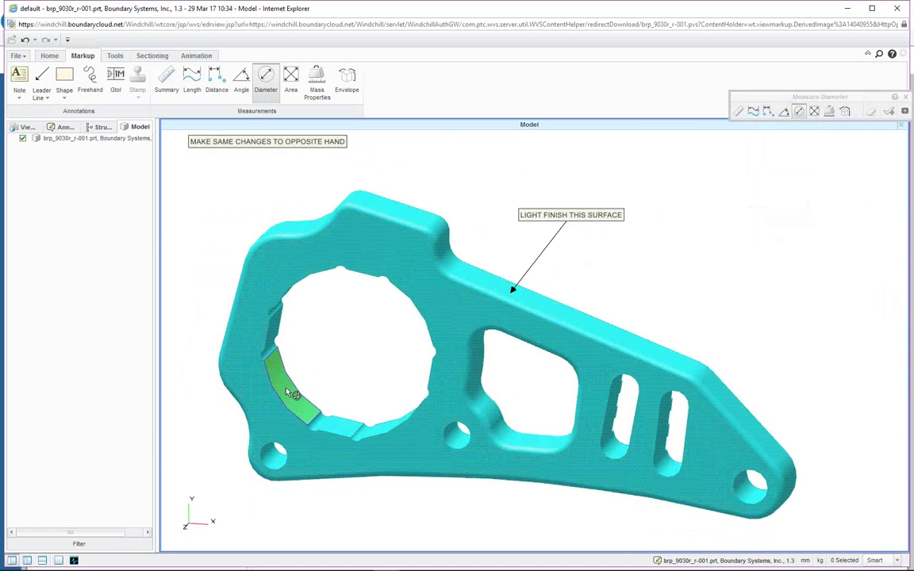
left_click(288, 391)
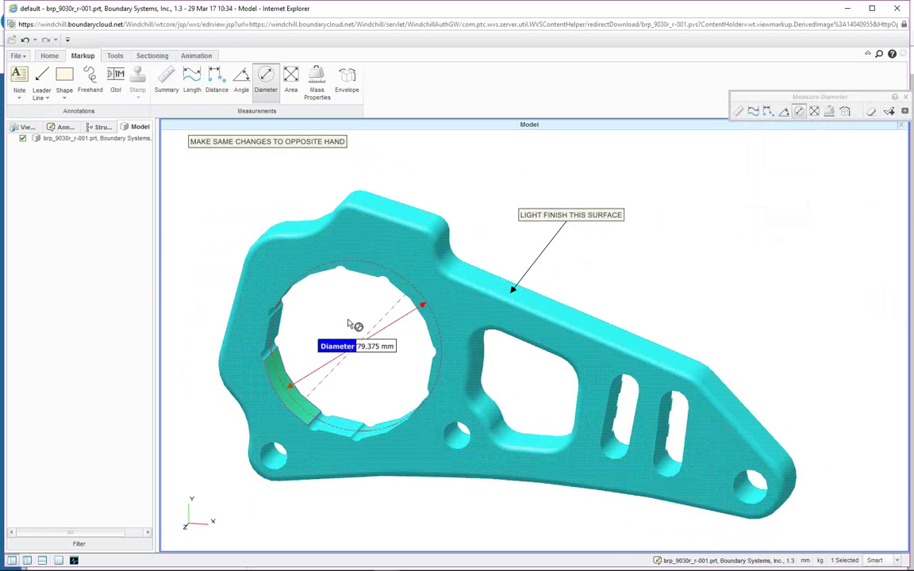
left_click(272, 464)
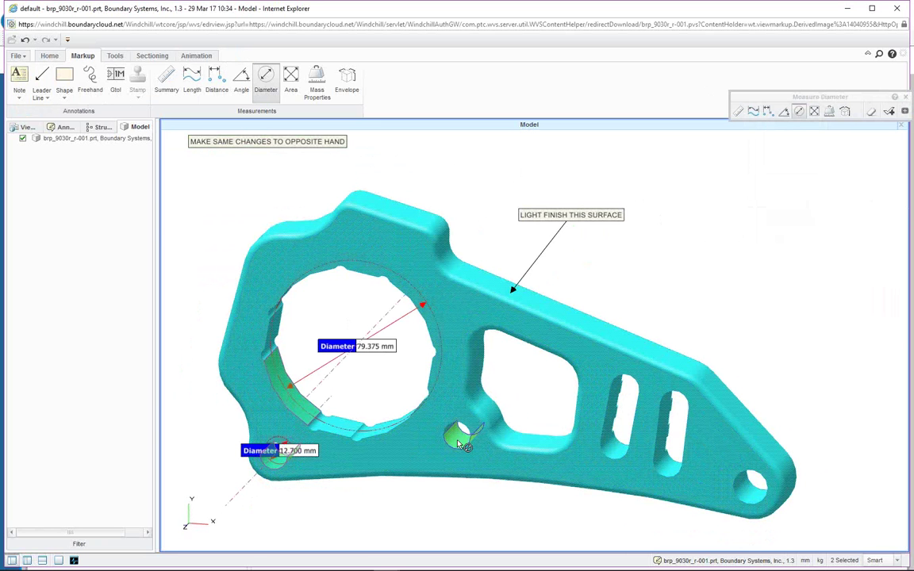
left_click(460, 443)
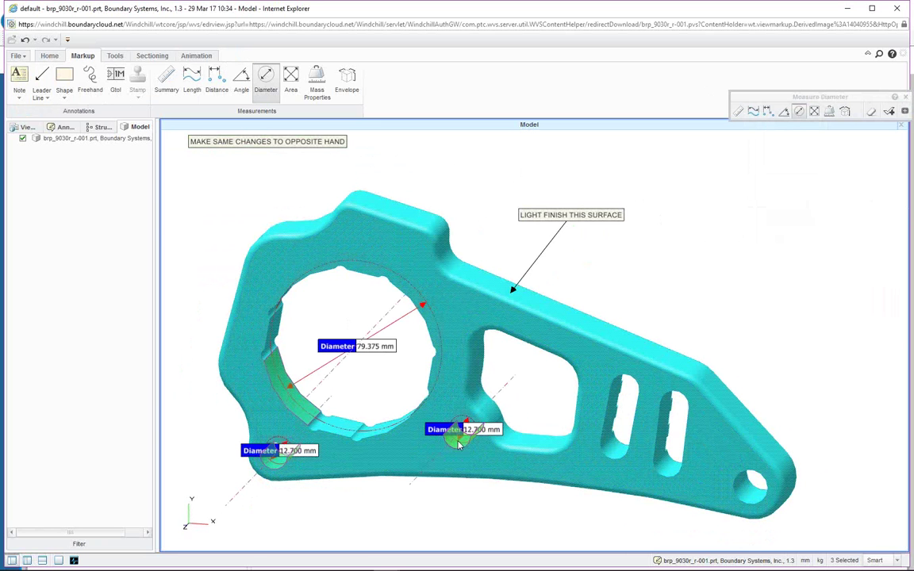
left_click(661, 431)
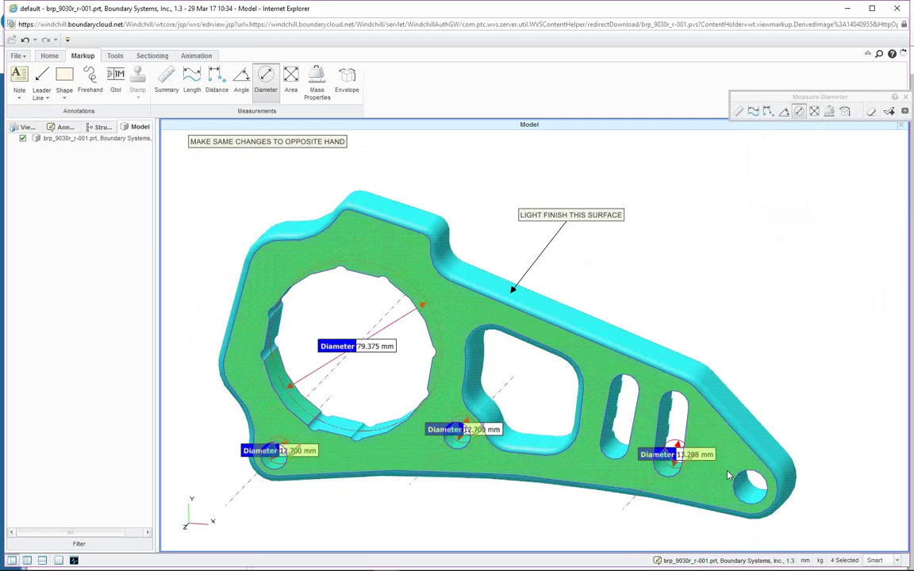
left_click(747, 496)
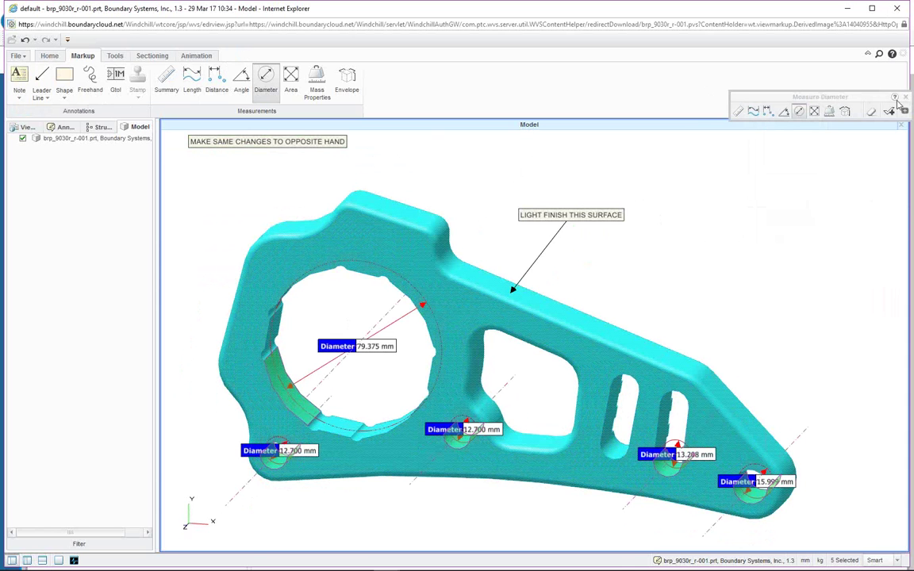
left_click_drag(878, 96, 841, 96)
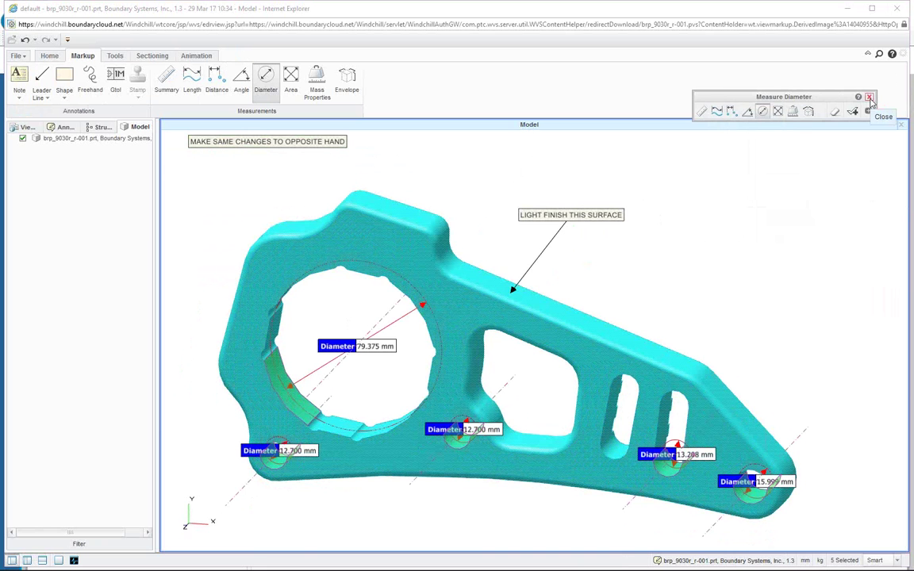
left_click(870, 98)
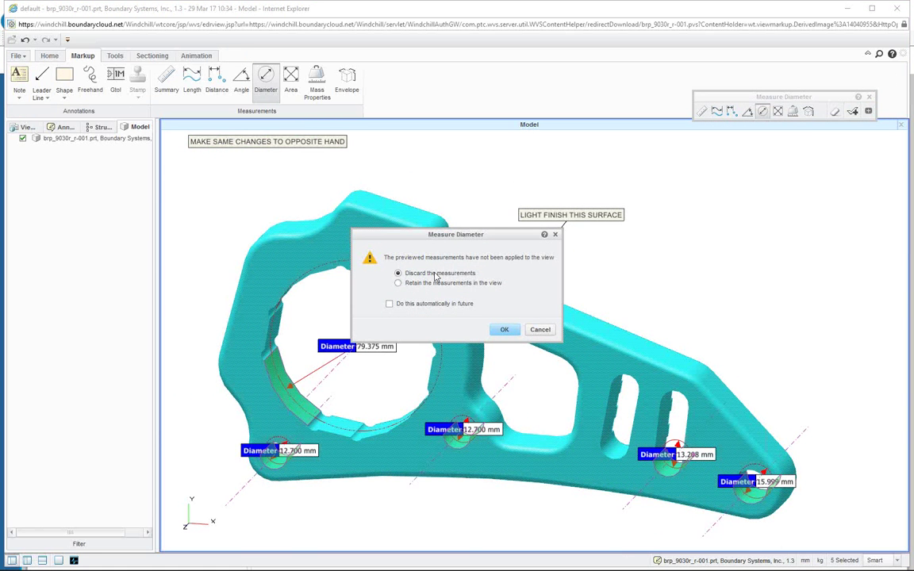
left_click(504, 330)
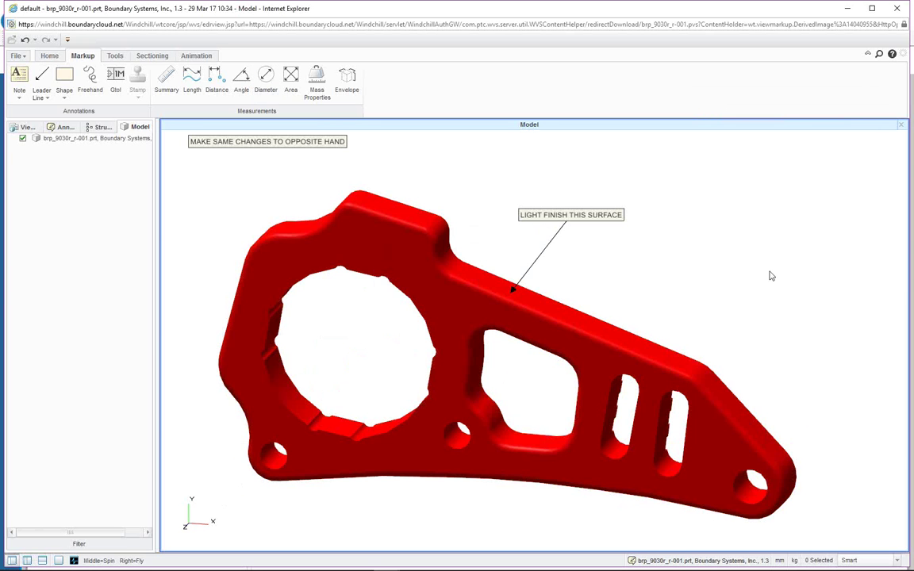
Measure the diameters of the two small lower holes and the arm-tip hole
left_click(265, 77)
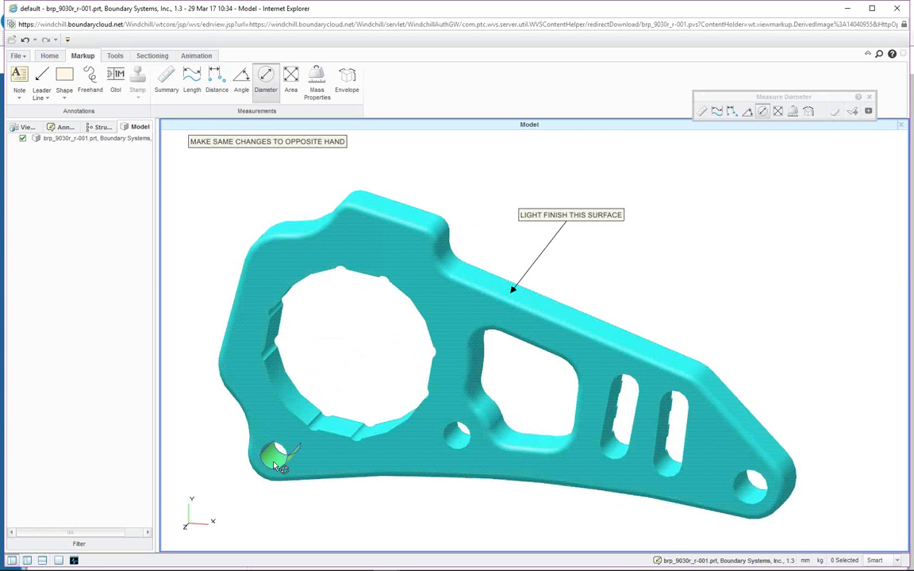
left_click(275, 466)
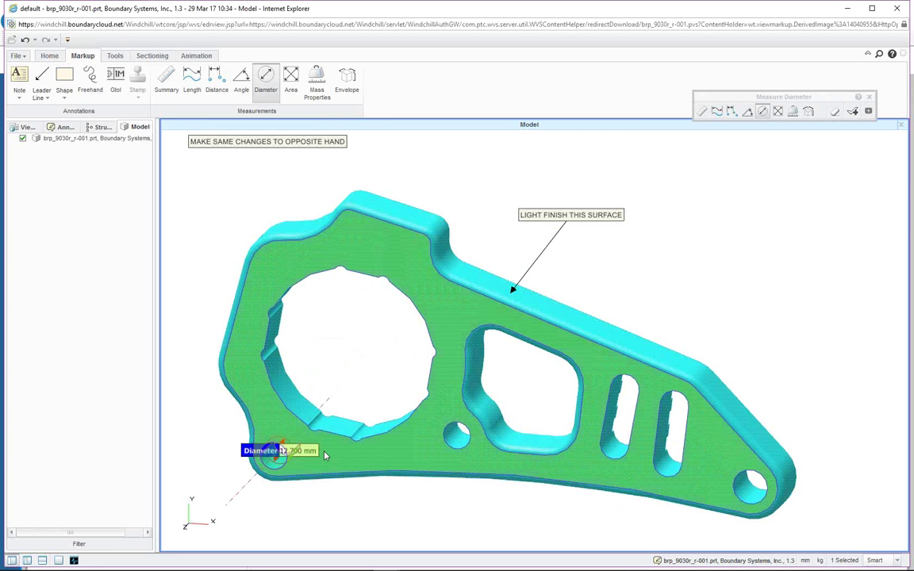
left_click(456, 436)
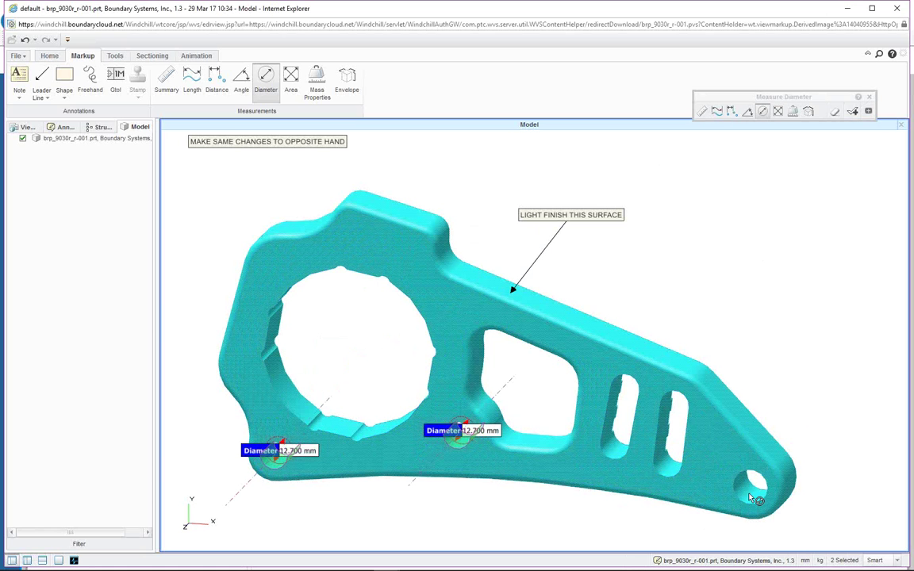
left_click(746, 513)
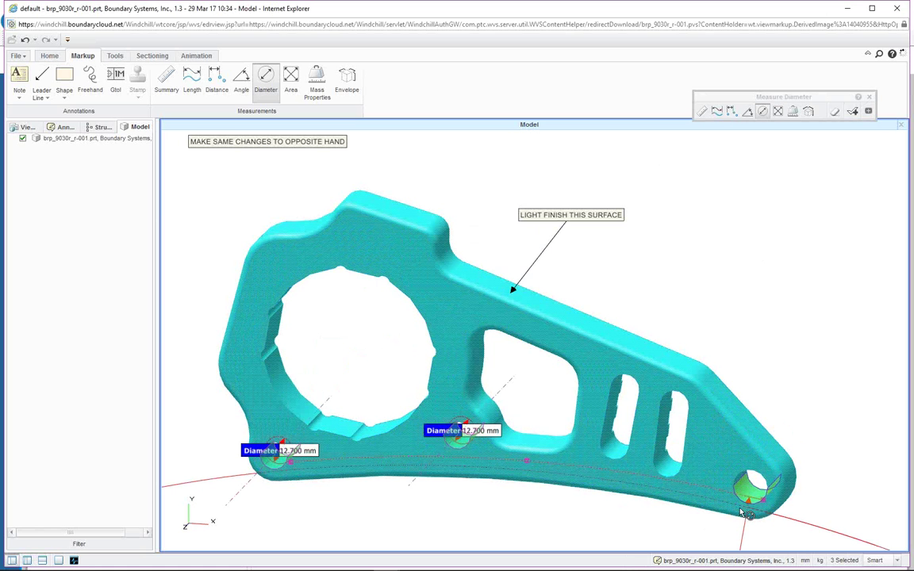
left_click(754, 496)
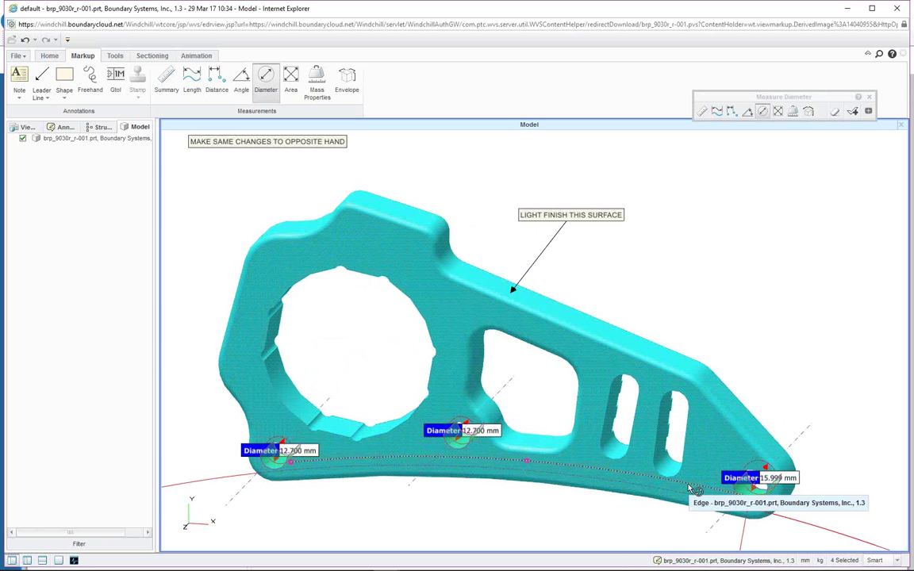
Save the hole diameter measurements as annotations on the part and end the diameter measuring
left_click(788, 322)
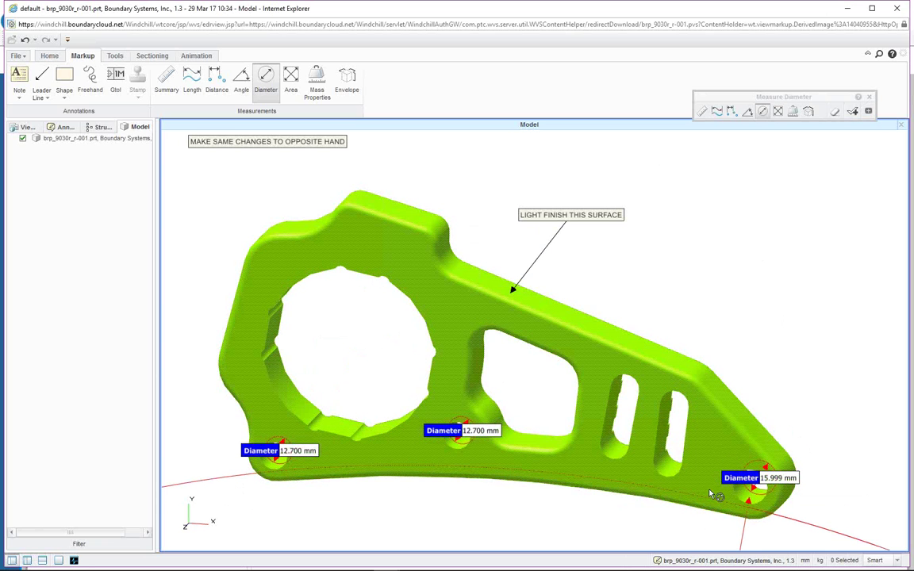
left_click(712, 495)
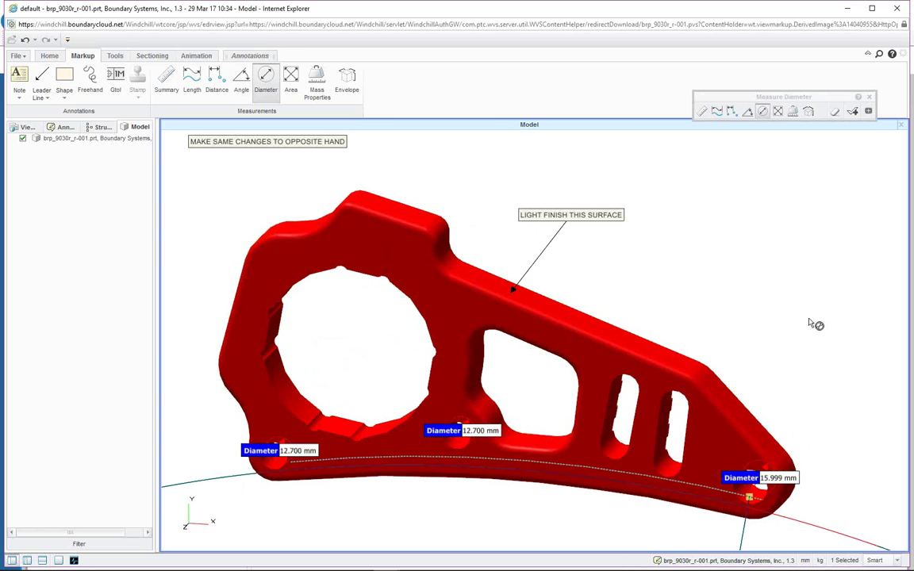
left_click(853, 112)
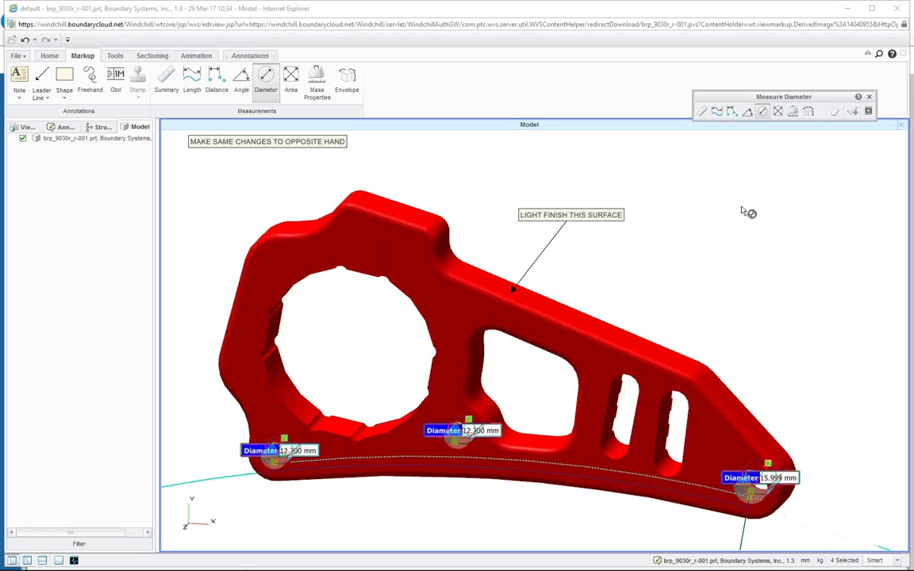
scroll(716, 239, "down", 2)
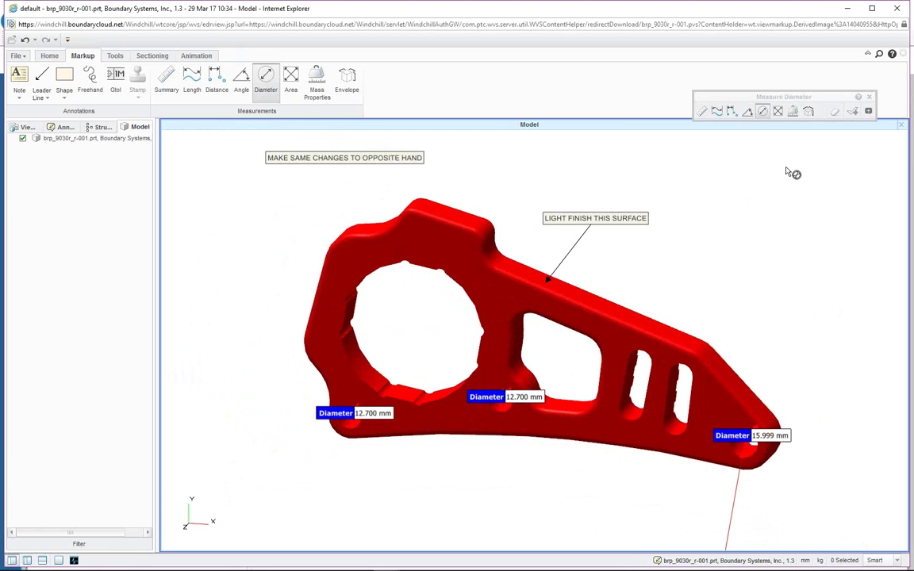
left_click(870, 99)
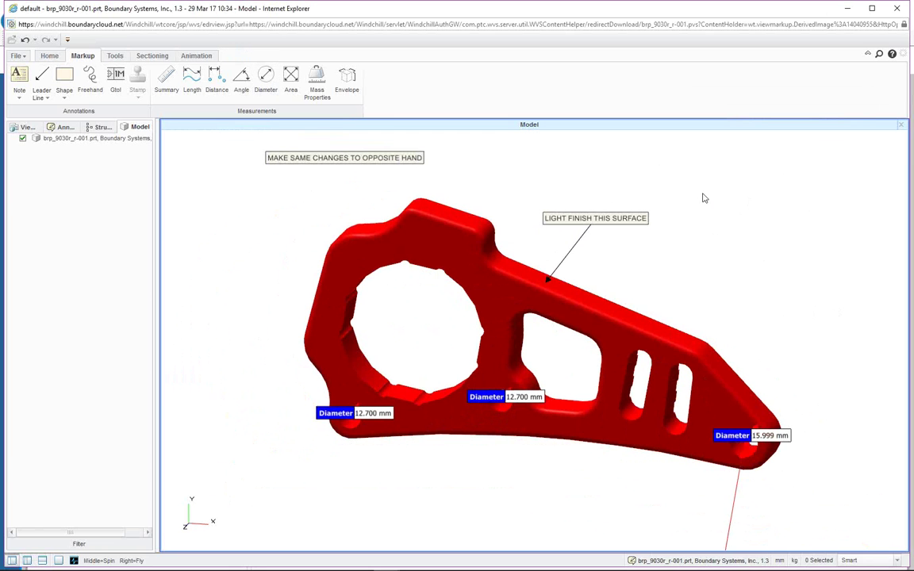
Move the three diameter labels off their holes to the empty area below the part
scroll(690, 261, "down", 3)
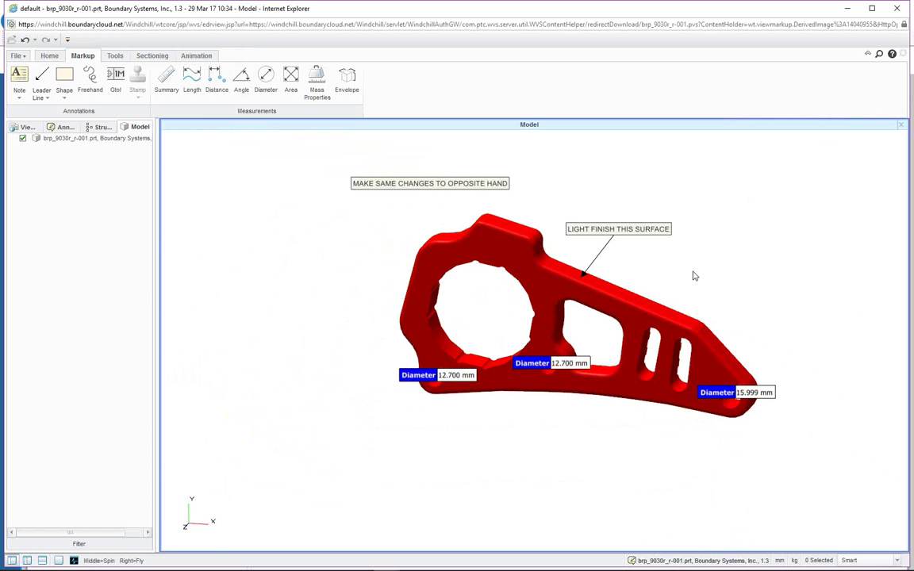
mouse_move(657, 305)
middle_mouse_down()
mouse_move(629, 286)
mouse_move(666, 265)
mouse_move(693, 282)
mouse_move(697, 269)
middle_mouse_up()
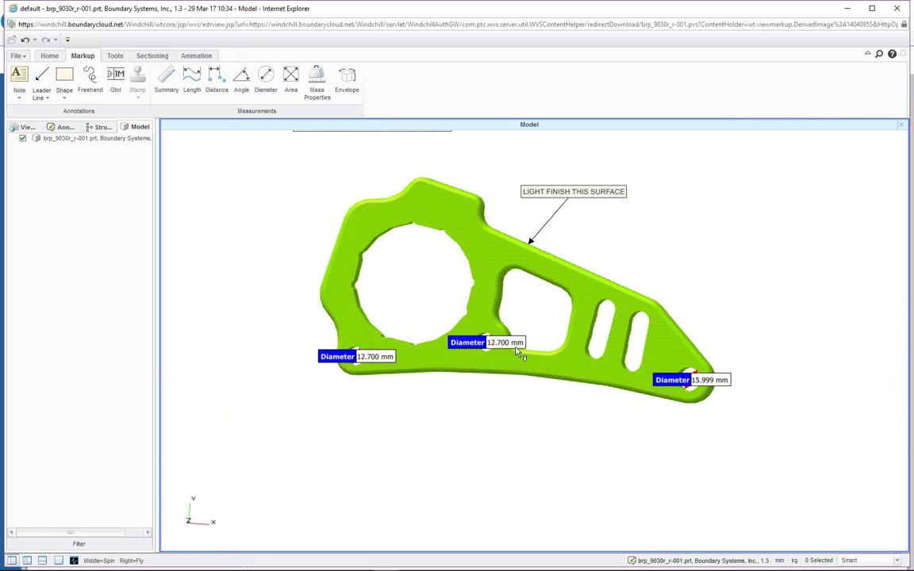
left_click(489, 345)
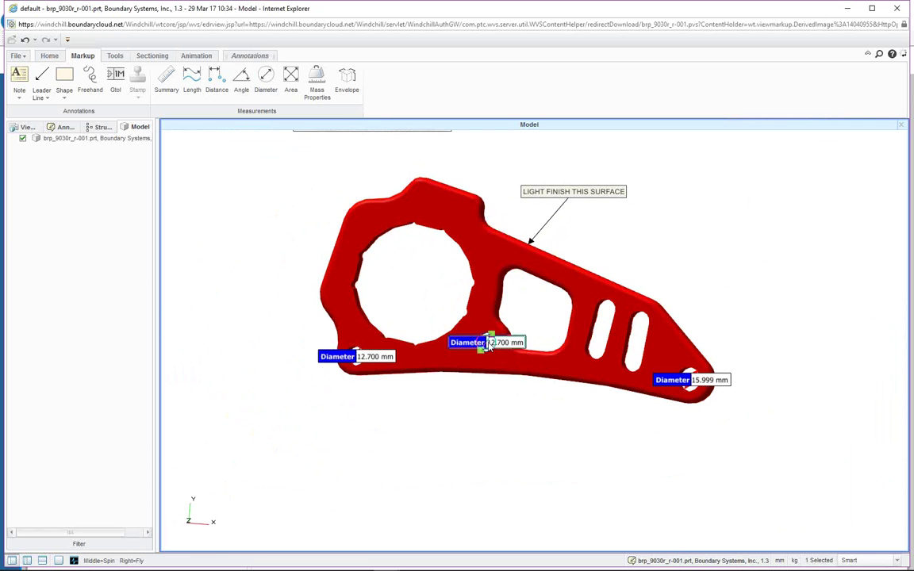
left_click_drag(489, 345, 496, 403)
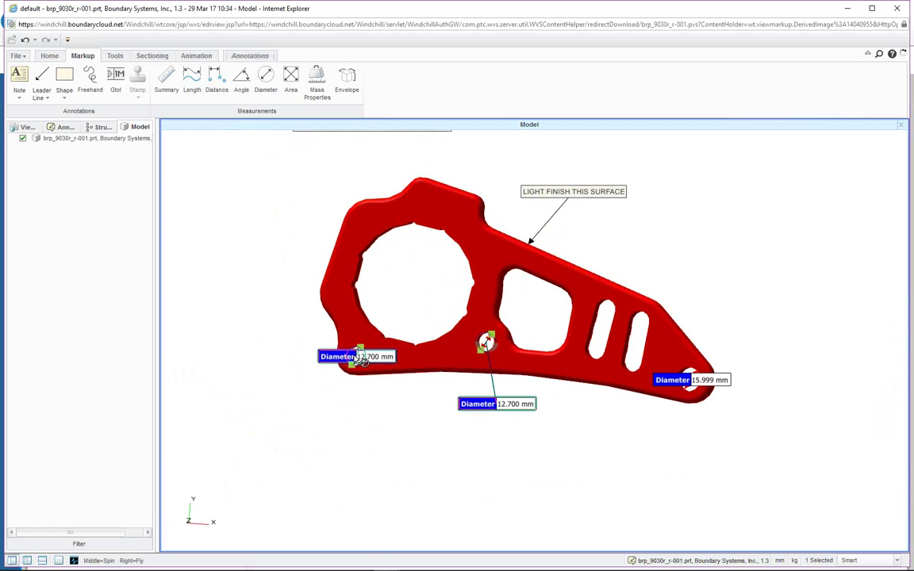
left_click_drag(361, 359, 343, 401)
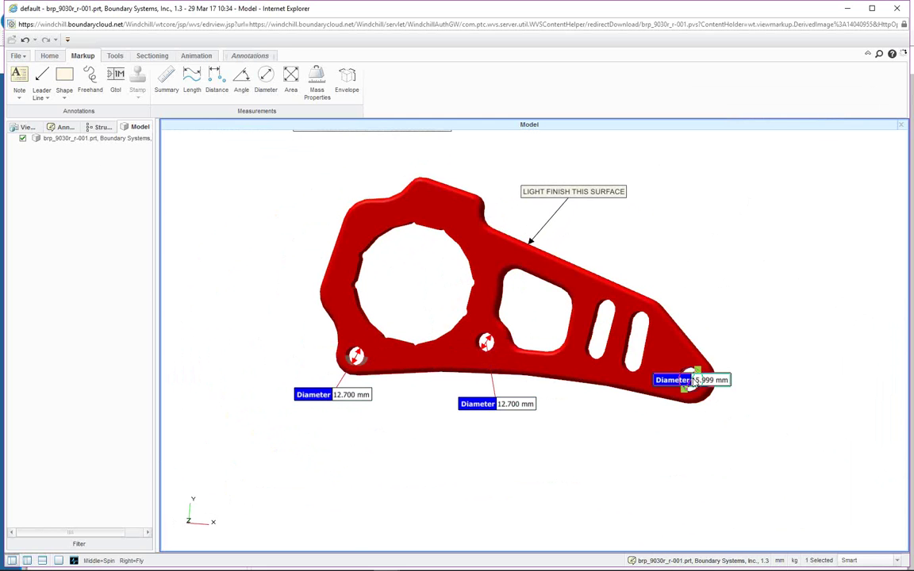
mouse_move(693, 382)
left_mouse_down()
mouse_move(702, 417)
mouse_move(705, 409)
left_mouse_up()
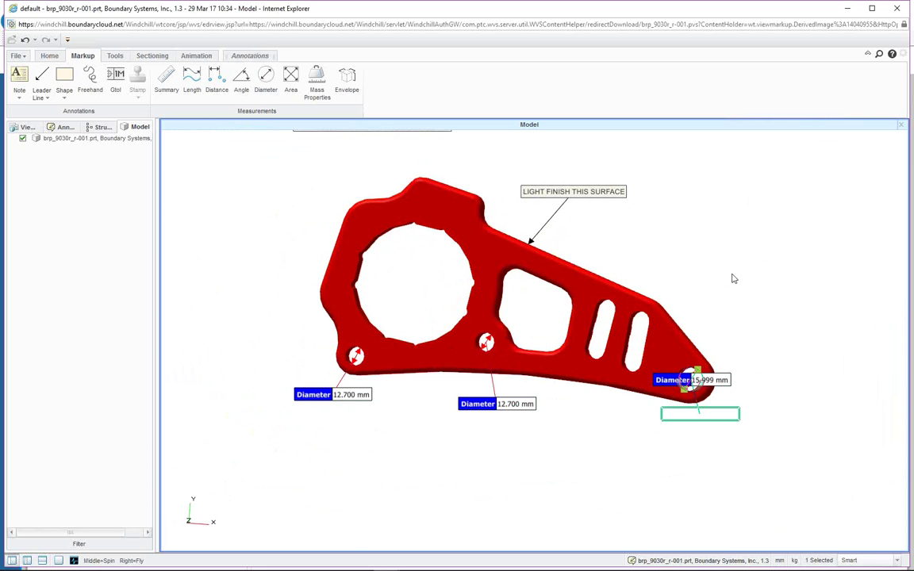
mouse_move(718, 259)
middle_mouse_down()
mouse_move(680, 272)
mouse_move(716, 261)
mouse_move(704, 251)
mouse_move(701, 259)
mouse_move(678, 225)
mouse_move(689, 235)
middle_mouse_up()
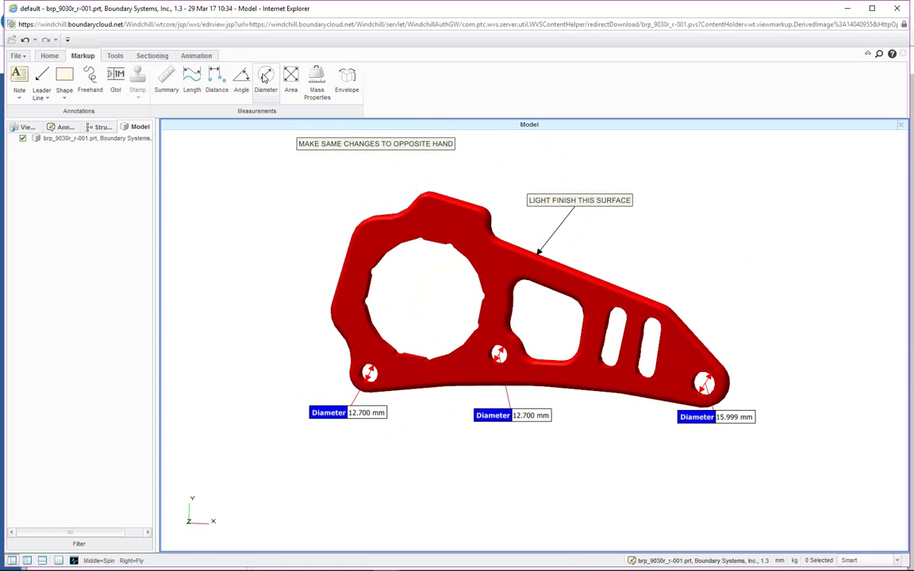
Measure the part's mass properties, place the results table above the part and save it as an annotation
left_click(316, 80)
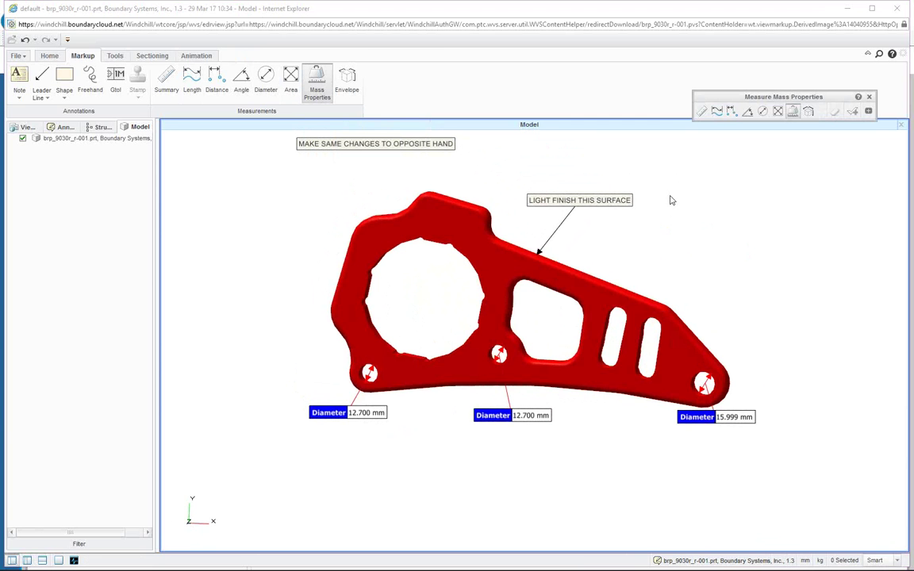
left_click(496, 255)
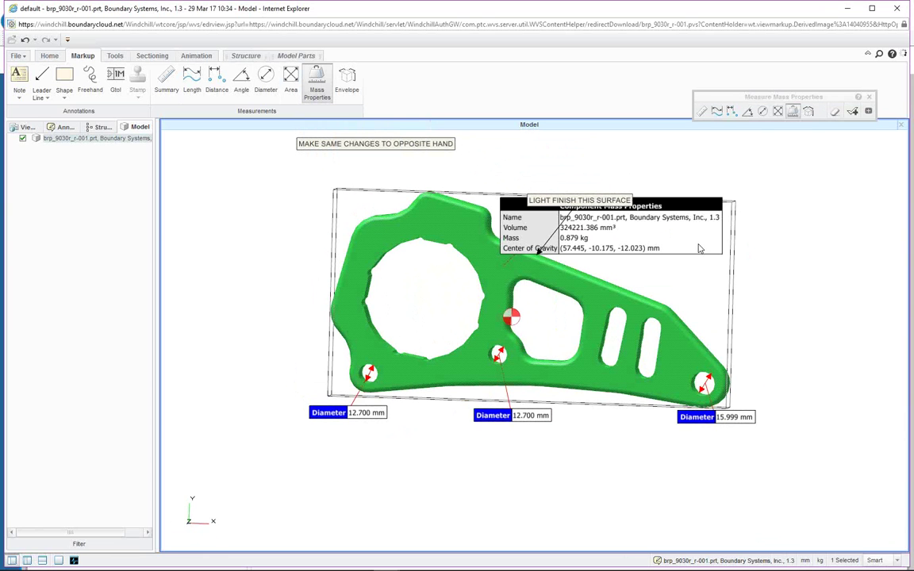
left_click_drag(669, 216, 687, 152)
left_click(795, 186)
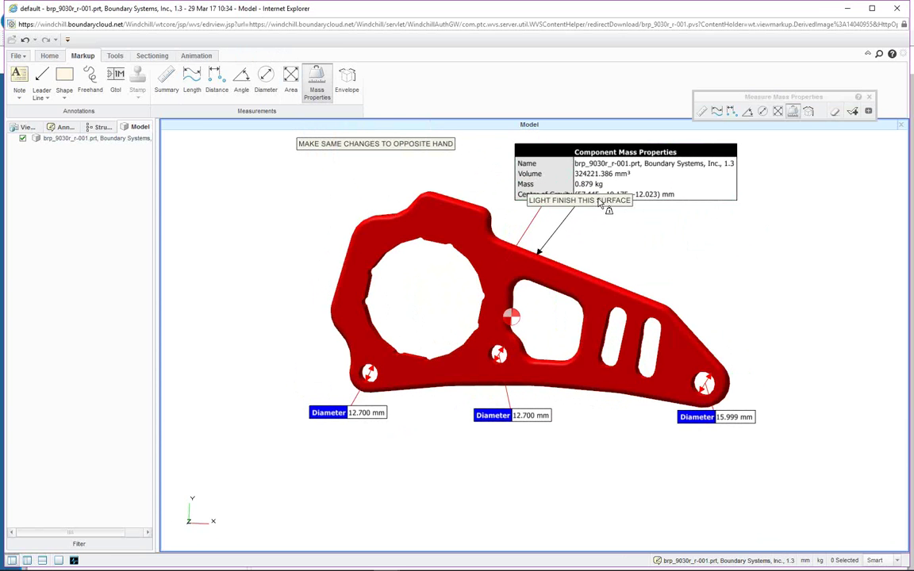
left_click(853, 112)
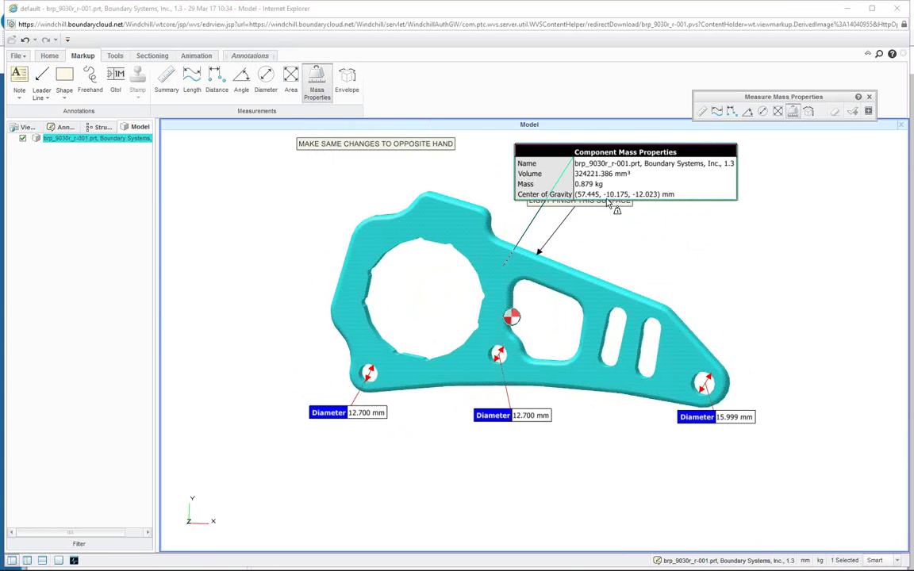
left_click(863, 112)
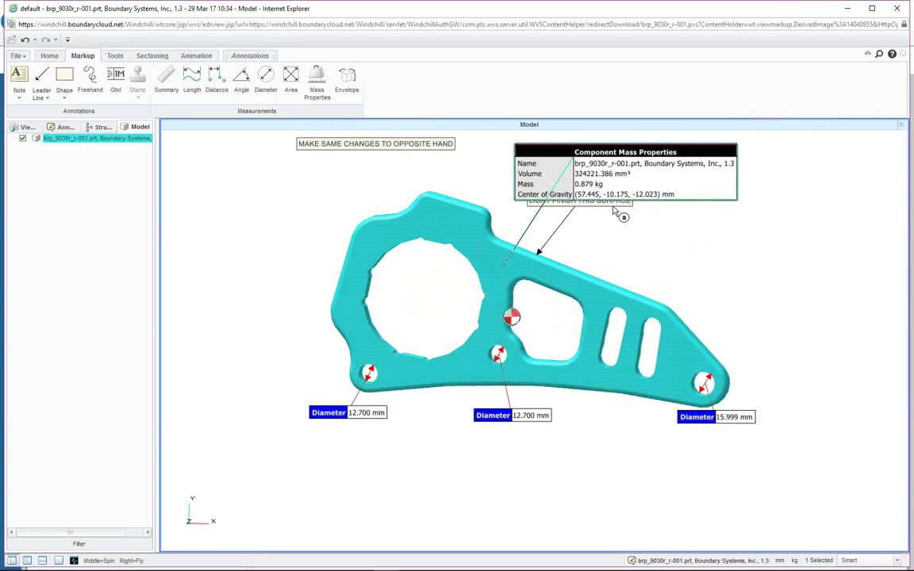
Move the mass properties table above the arm and shift the LIGHT FINISH THIS SURFACE note clear of it
left_click_drag(672, 161, 782, 213)
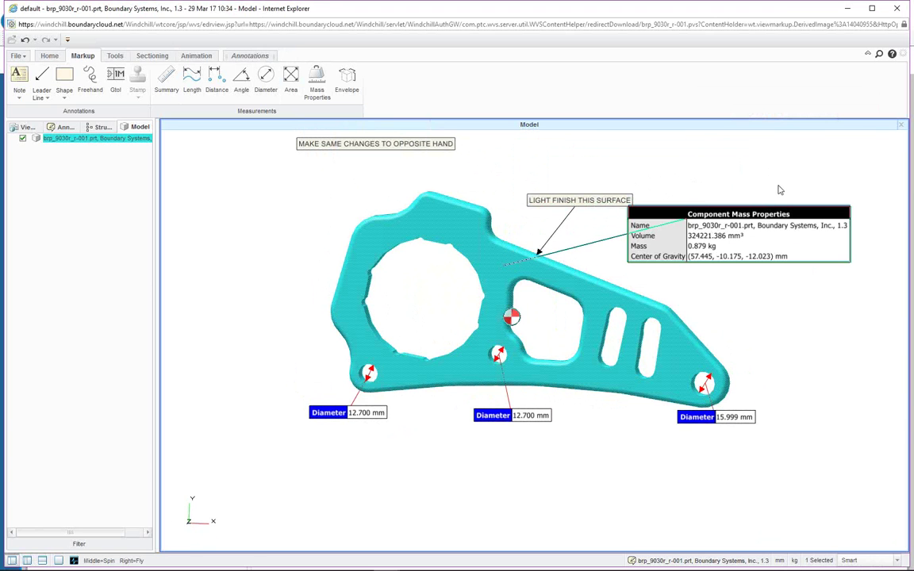
left_click(602, 202)
left_click_drag(593, 204, 575, 188)
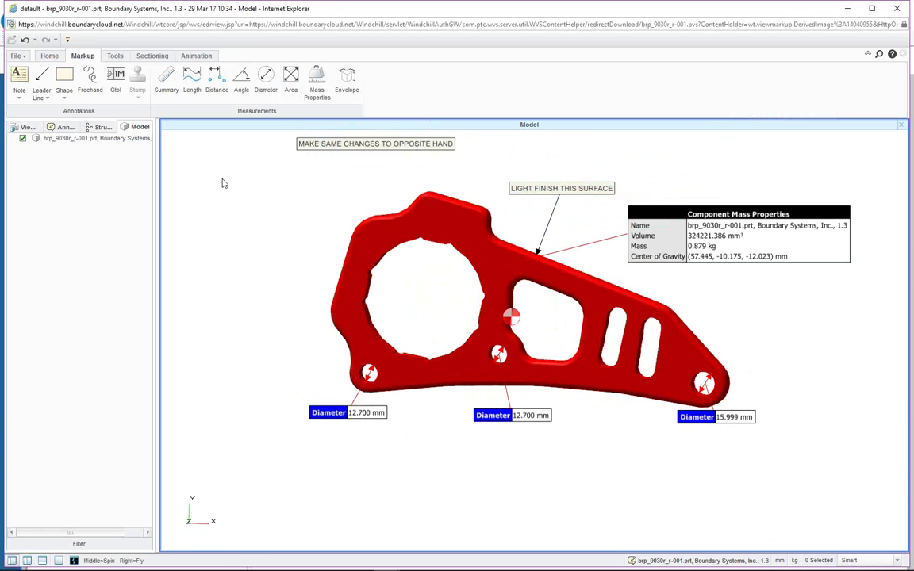
Create a preset section through the part normal to the X-axis
middle_click_drag(378, 179, 371, 193)
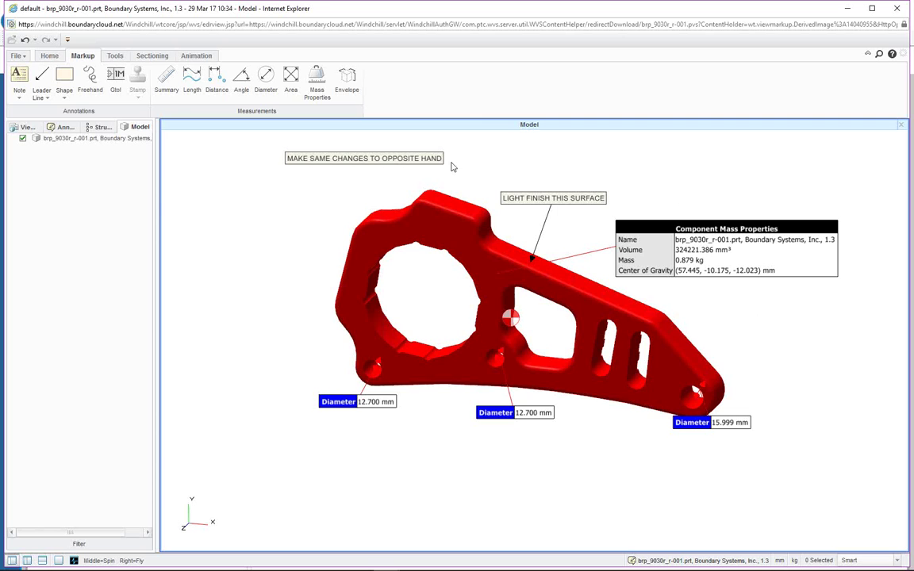
left_click(419, 196)
left_click(204, 148)
left_click(151, 57)
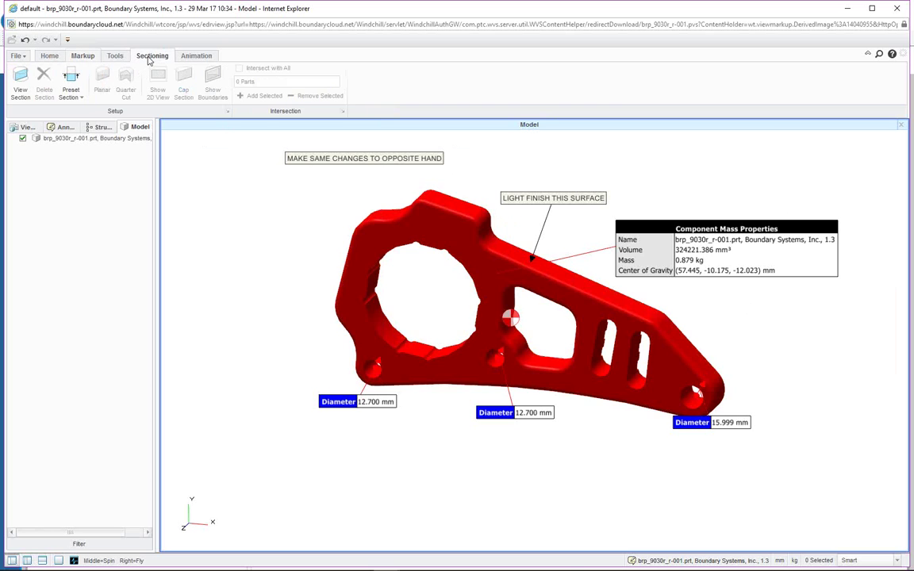
left_click(78, 98)
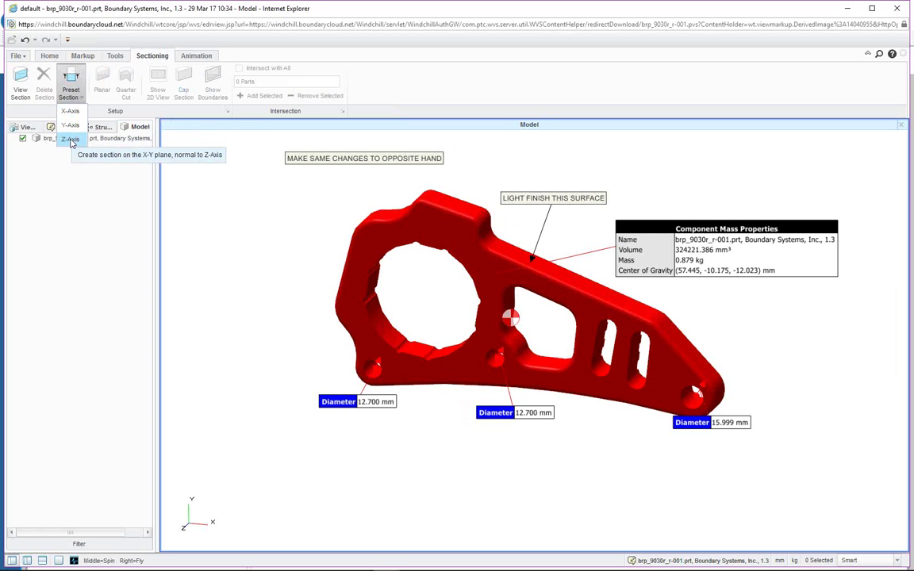
left_click(73, 112)
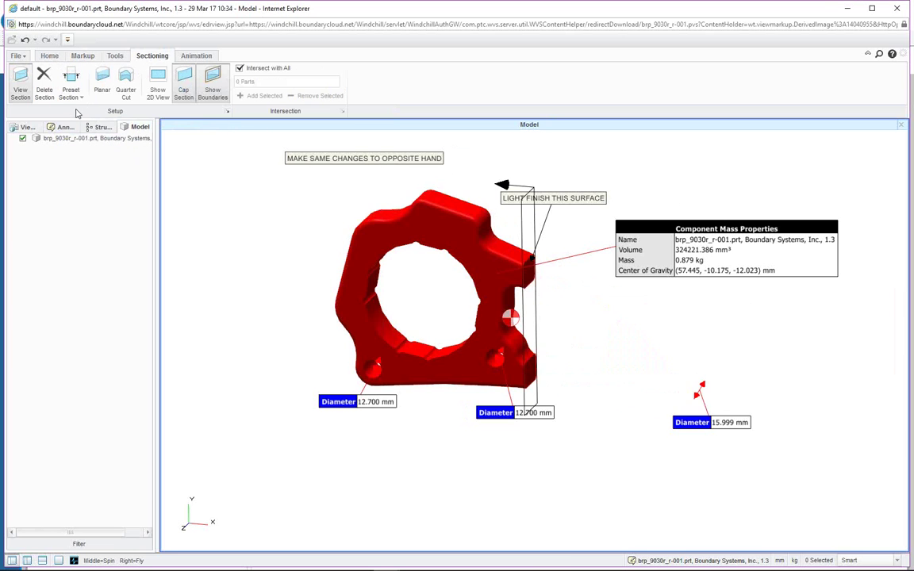
Shift the section plane toward the arm tip, to a center of about X 119.1 mm, and turn off the section cap
left_click(525, 238)
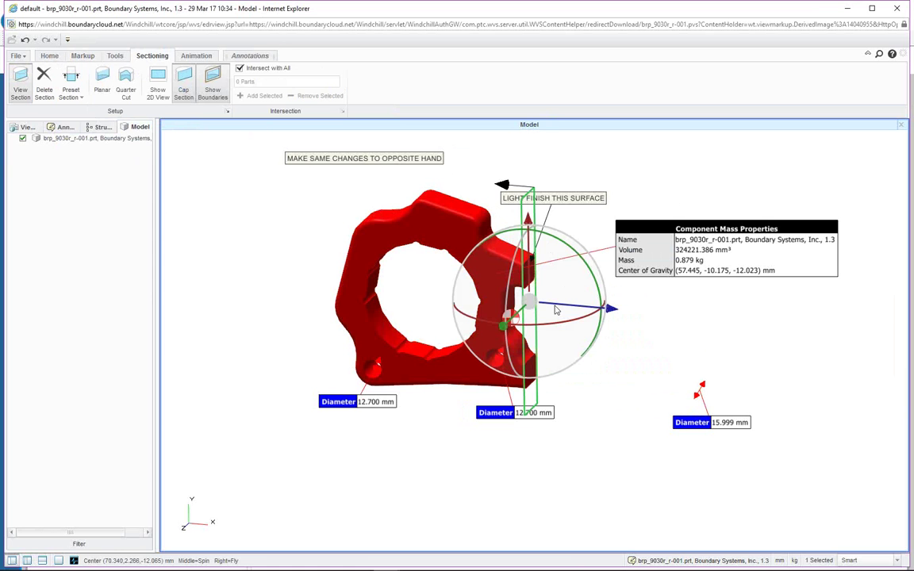
left_click_drag(551, 306, 625, 338)
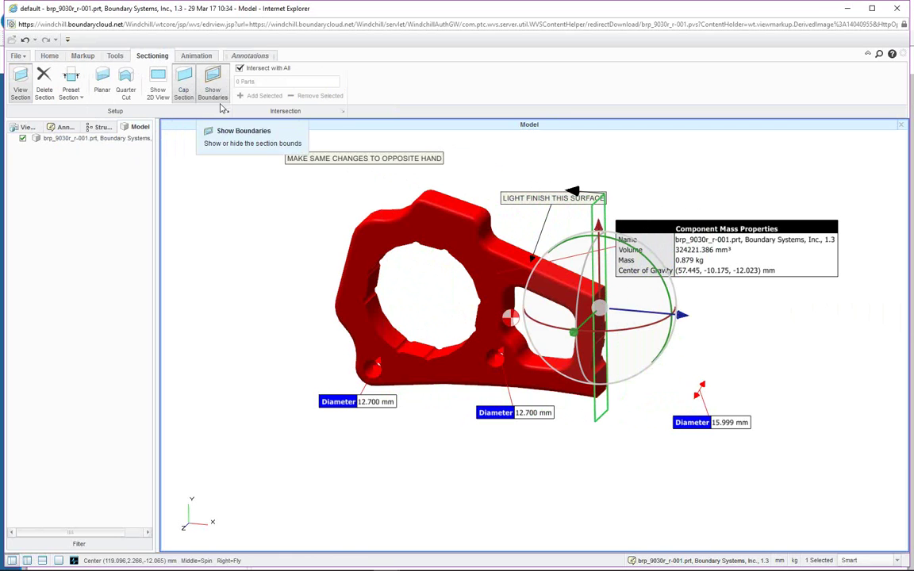
left_click(181, 82)
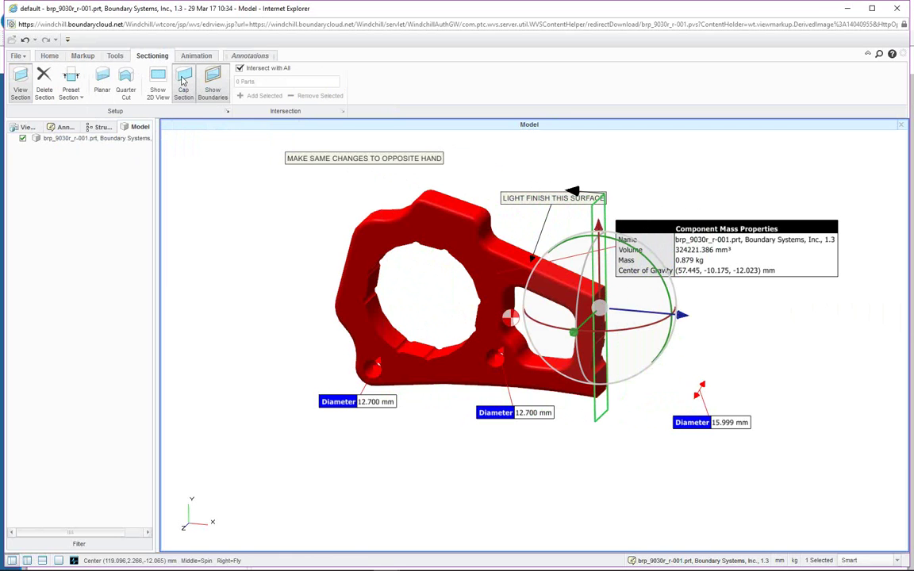
middle_click_drag(683, 375, 657, 374)
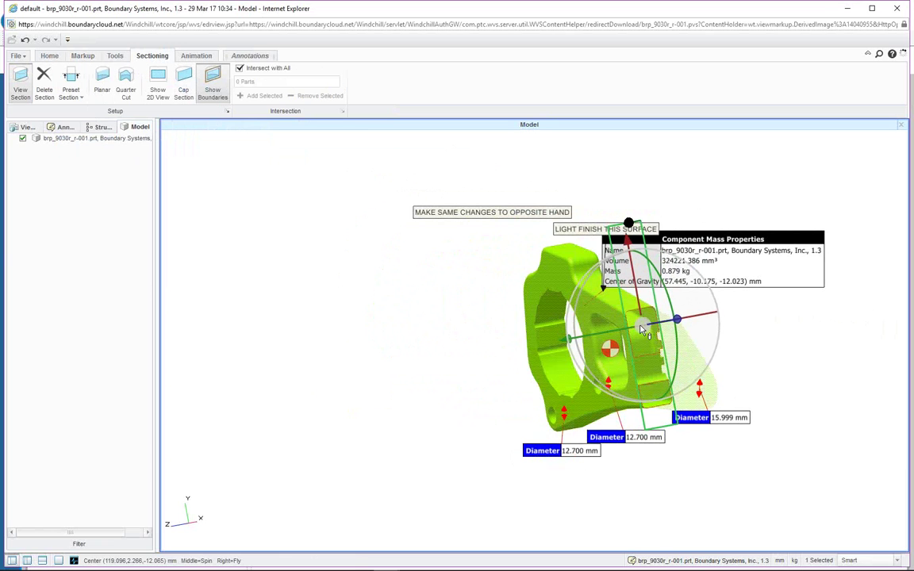
Cap the section cut through the bracket and toggle the display of its boundaries
scroll(638, 329, "down", 3)
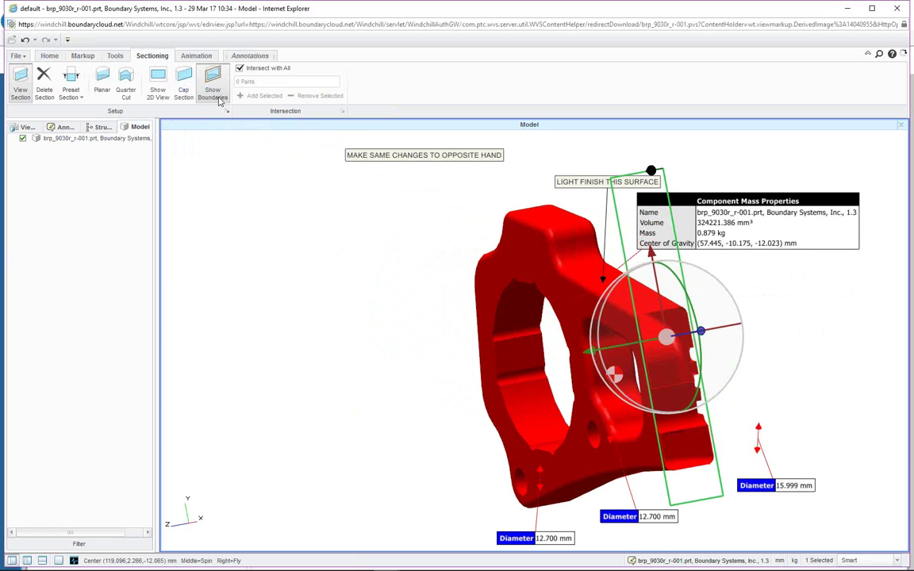
left_click(187, 90)
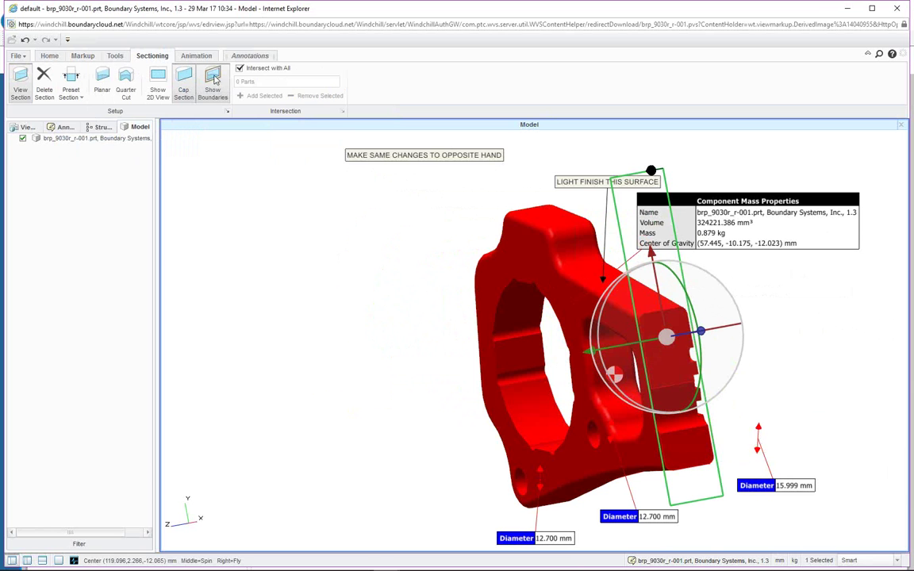
left_click(213, 79)
left_click(214, 79)
Delete the section from the bracket model and clear the selection
left_click(46, 76)
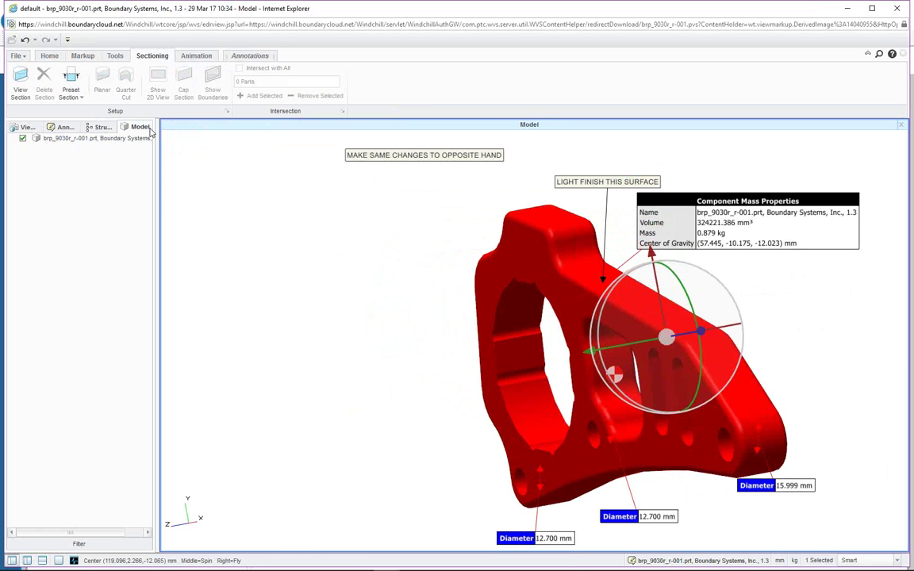
middle_click_drag(365, 280, 376, 232)
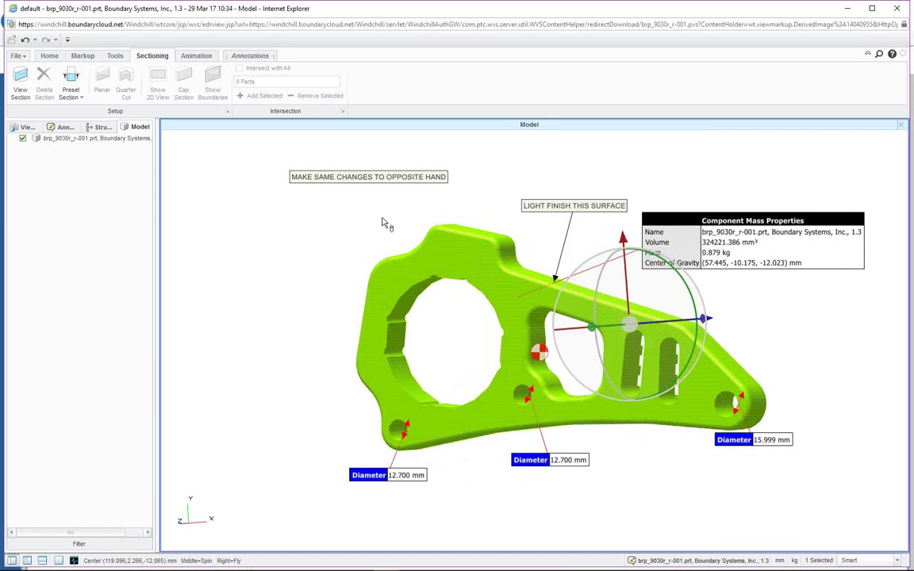
left_click(551, 147)
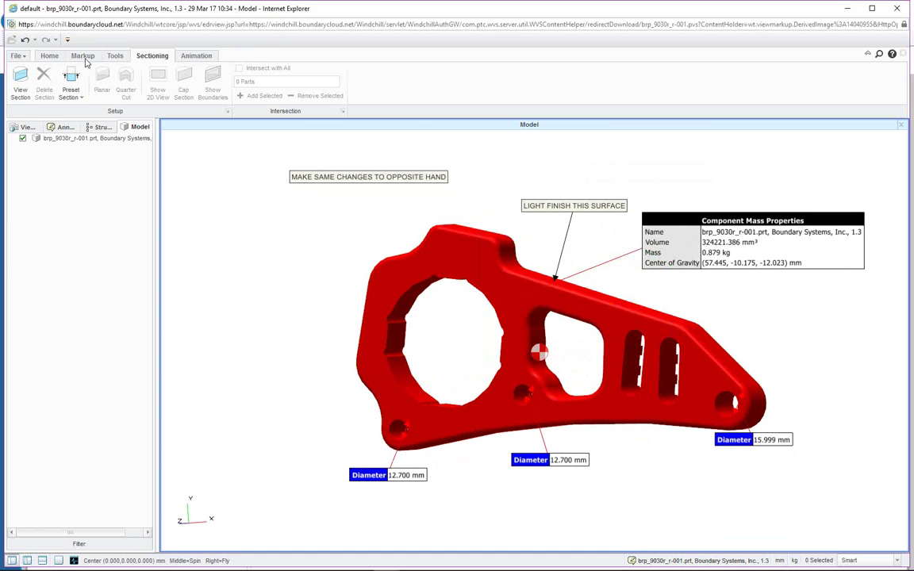
Measure the envelope of the whole bracket, inspect its extents from several angles, and discard the measurement
left_click(83, 56)
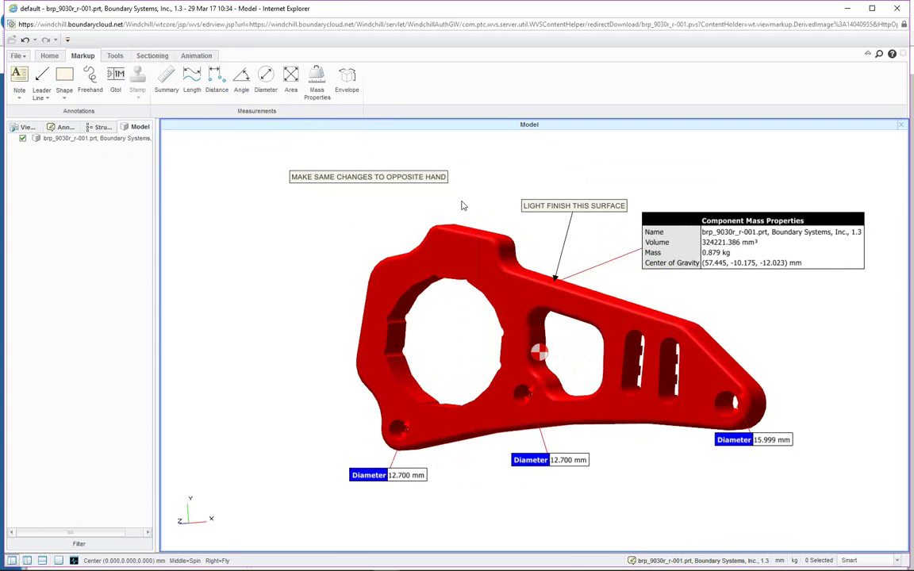
left_click(350, 79)
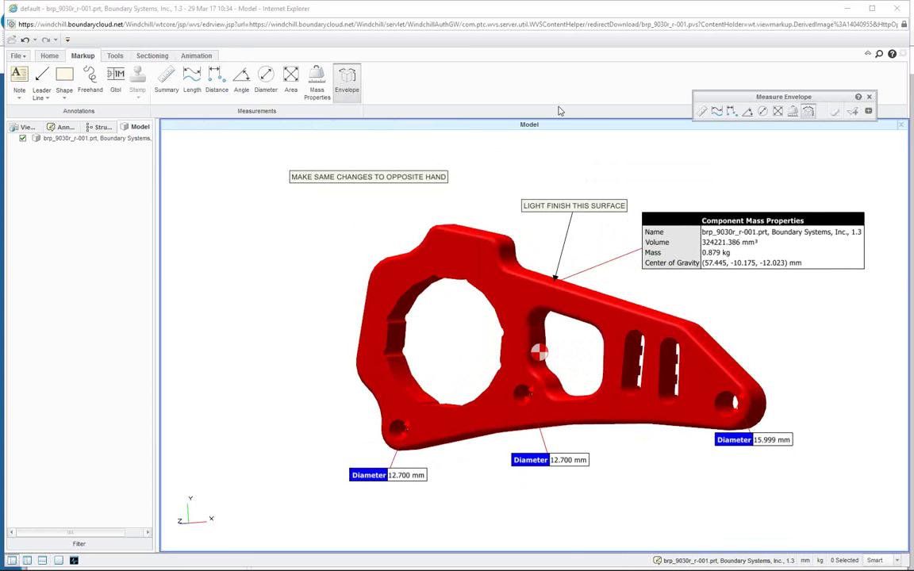
left_click(610, 310)
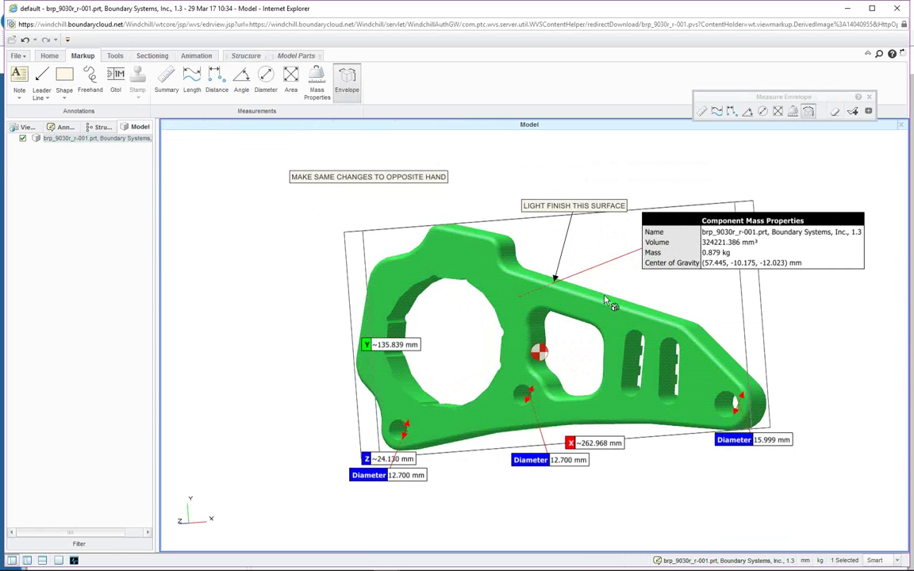
middle_click_drag(605, 307, 627, 310)
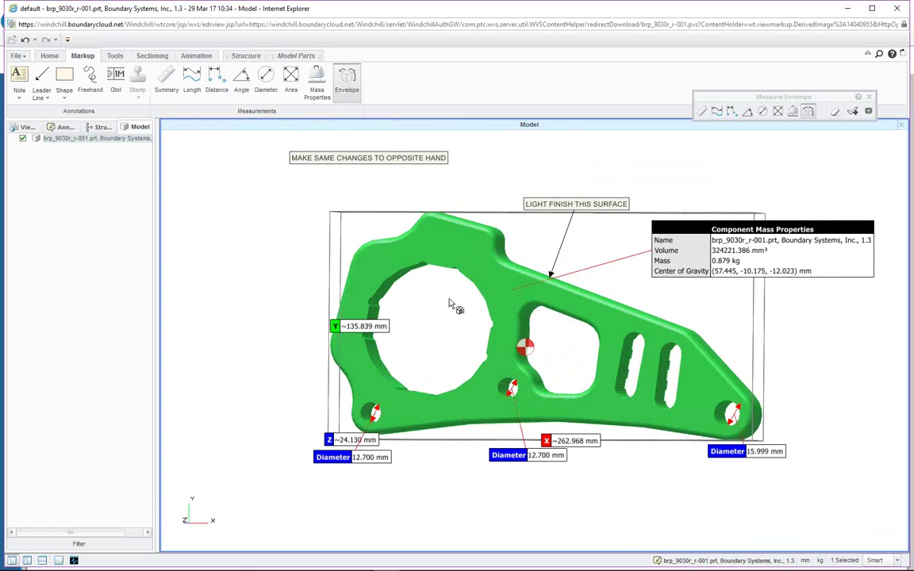
mouse_move(449, 303)
middle_mouse_down()
mouse_move(397, 320)
mouse_move(414, 298)
mouse_move(406, 302)
middle_mouse_up()
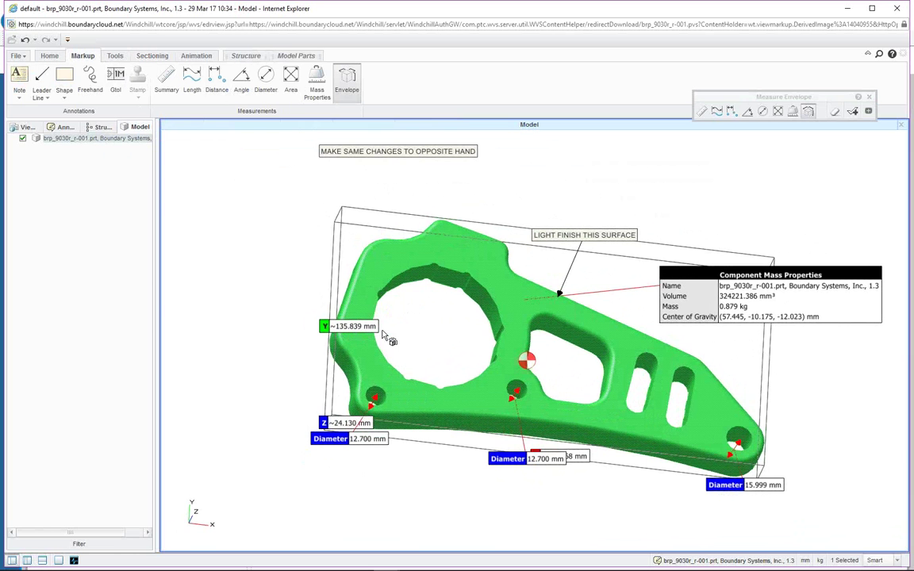
middle_click_drag(339, 348, 587, 467)
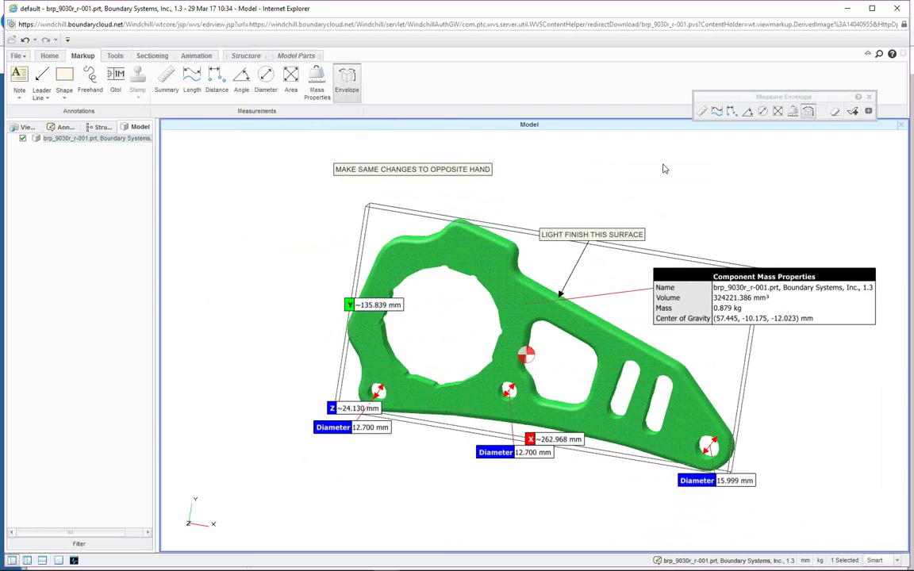
middle_click_drag(616, 175, 616, 172)
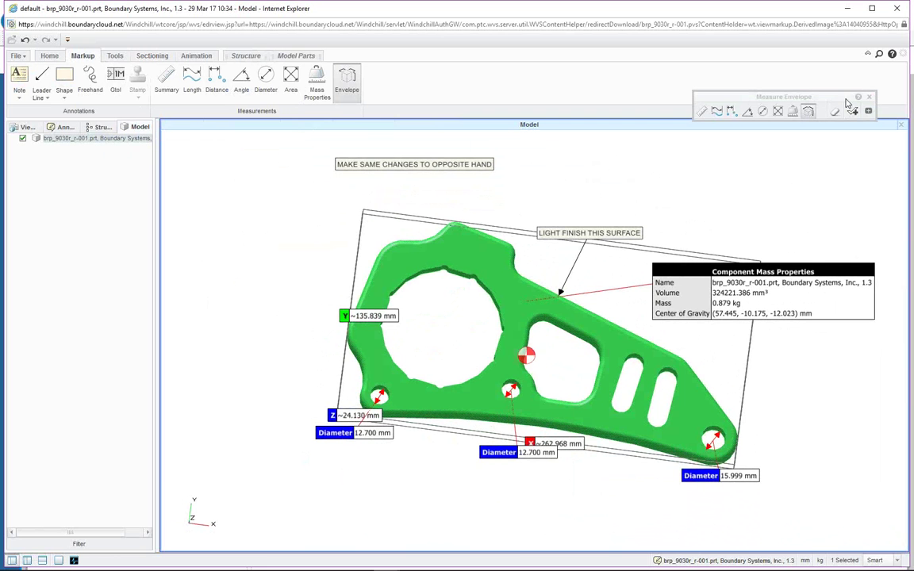
left_click(716, 111)
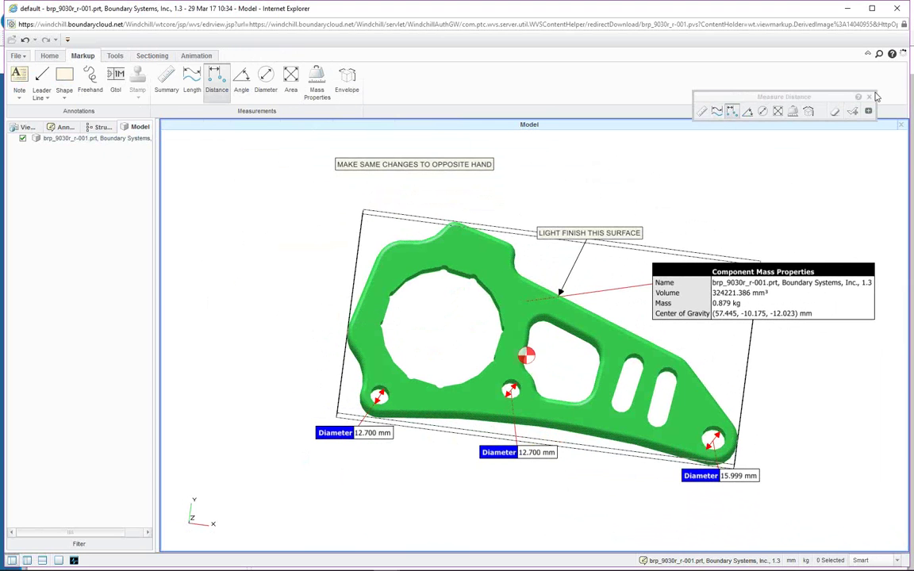
key("Escape")
left_click(548, 293)
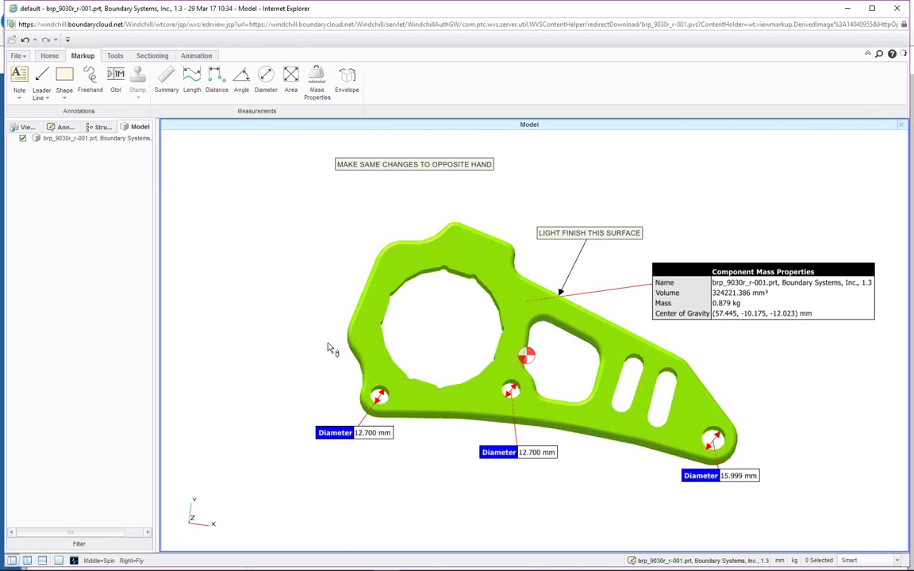
Save the current annotations to the server as a new annotation set named Critical Information
left_click(305, 319)
middle_click_drag(304, 320, 306, 324)
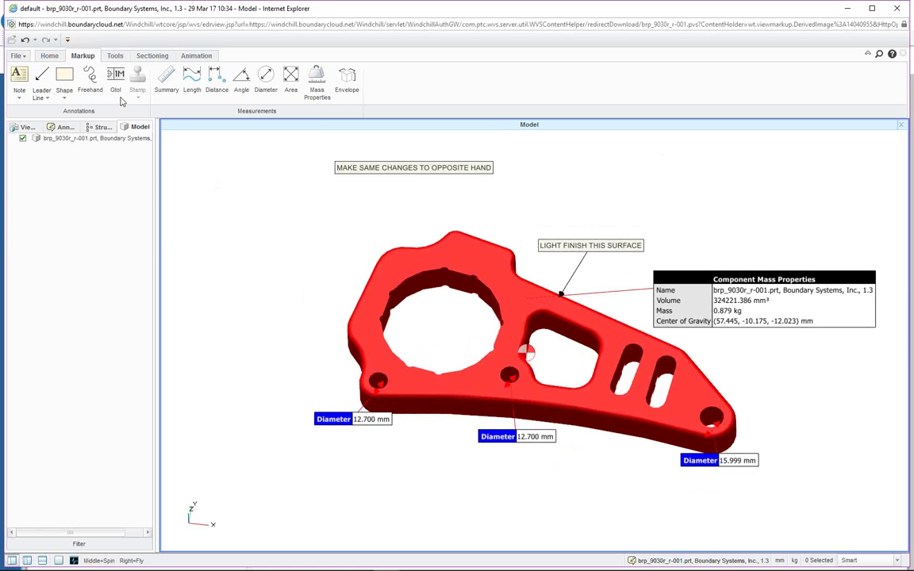
left_click(17, 55)
mouse_move(39, 118)
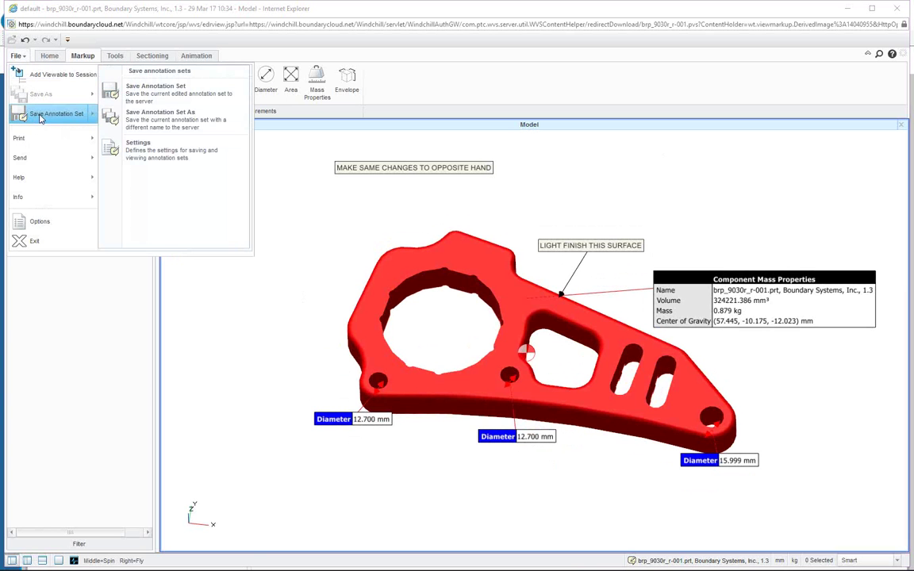
left_click(161, 120)
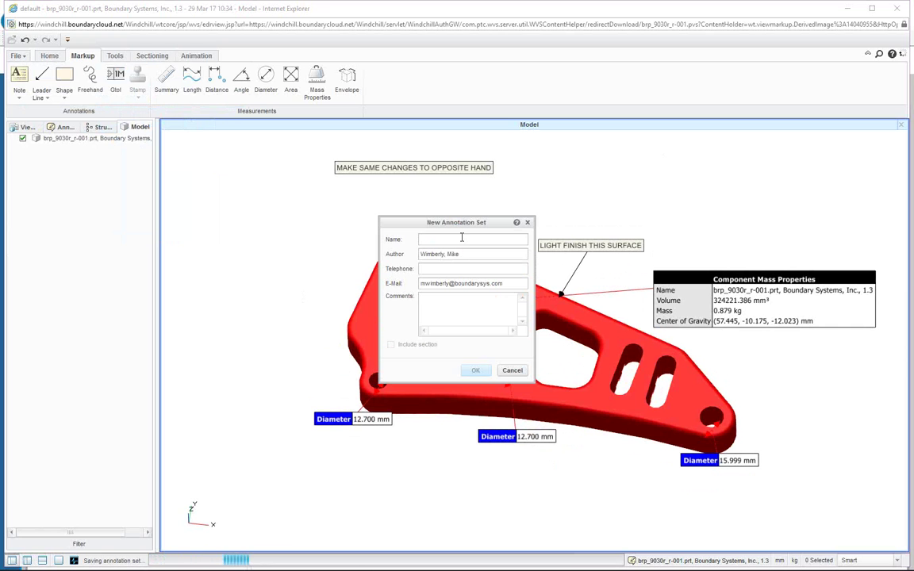
type("cRITAIL")
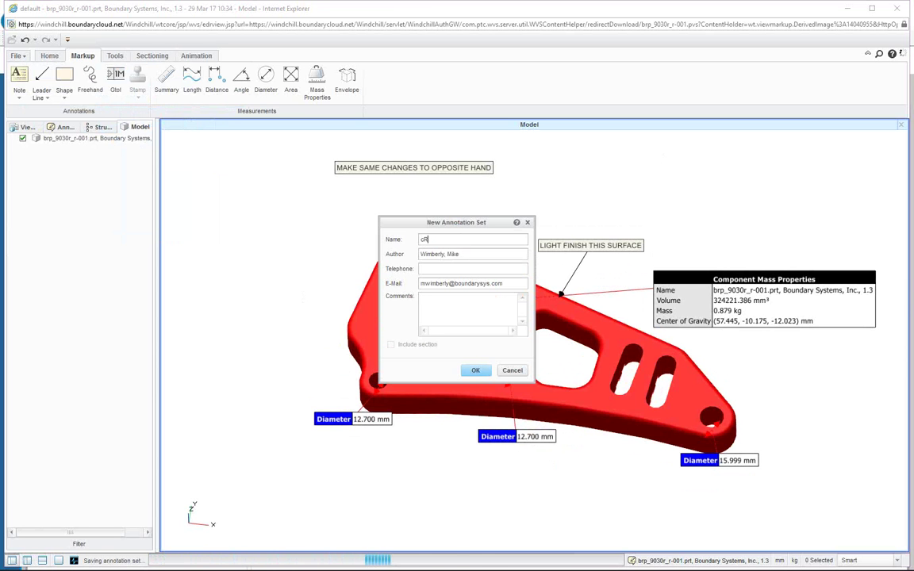
key("BackSpace")
key("BackSpace")
key("BackSpace")
key("BackSpace")
key("BackSpace")
key("BackSpace")
key("BackSpace")
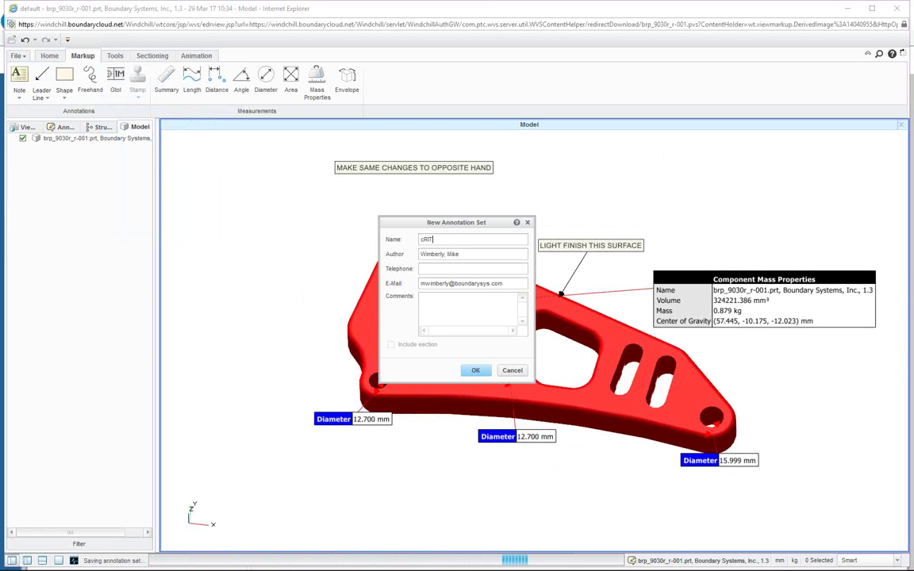
type("Crit")
key("BackSpace")
key("BackSpace")
key("BackSpace")
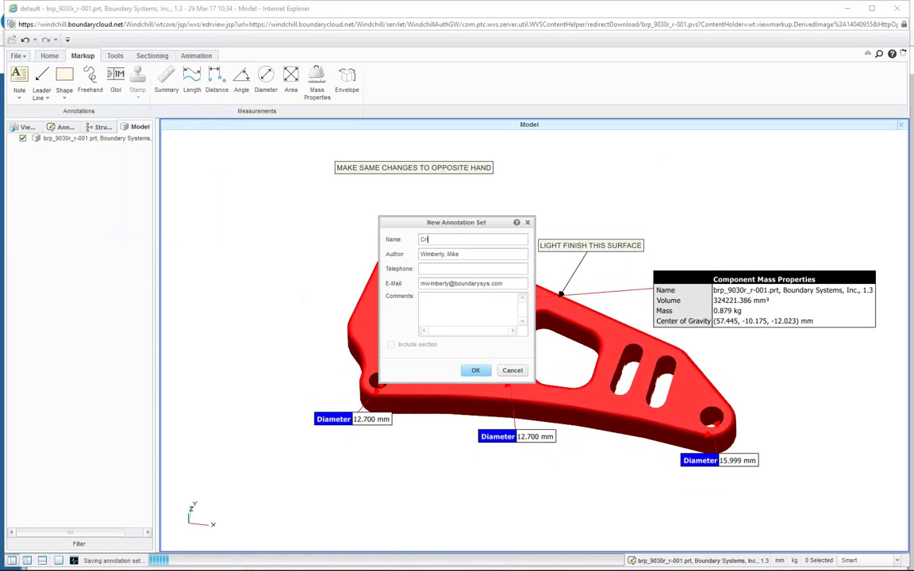
type("ritica")
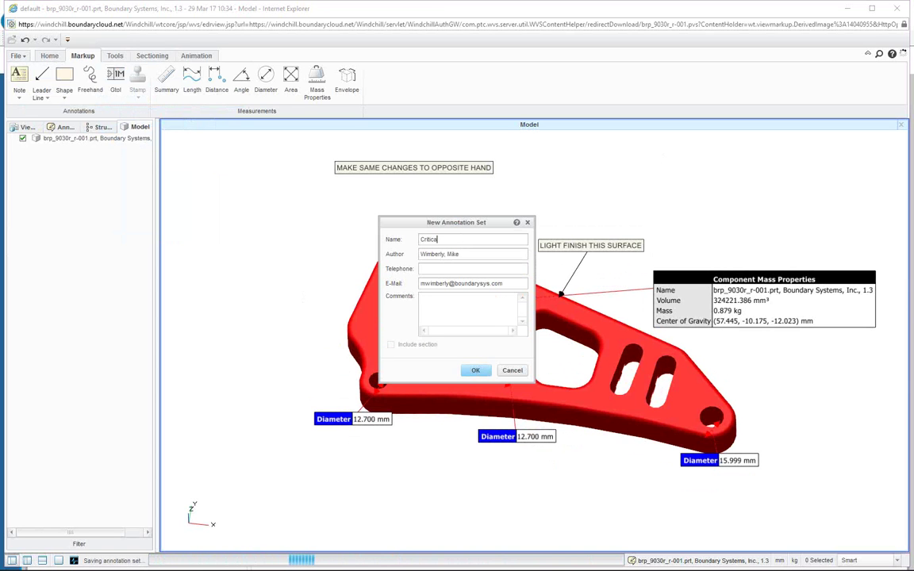
type("l Information")
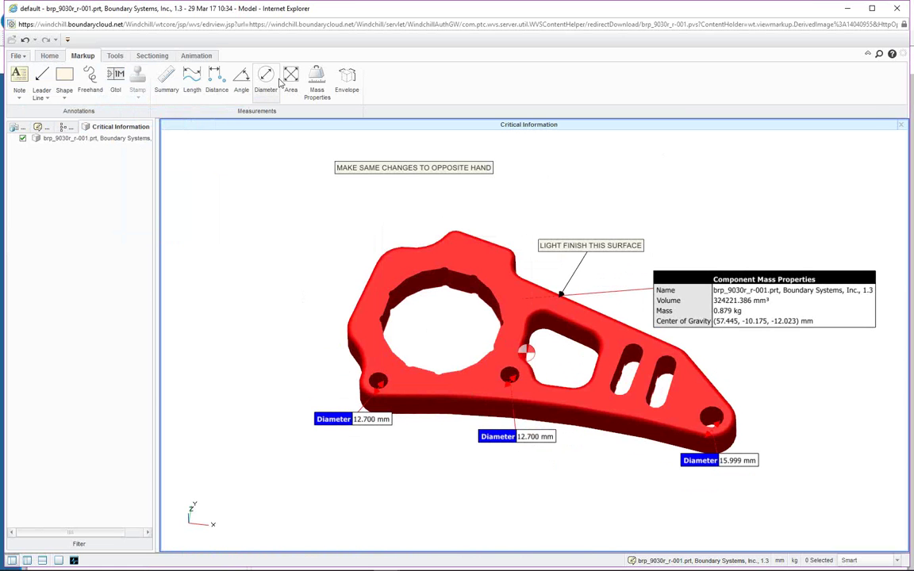
Measure the bracket's envelope and keep the result as an annotation in the Critical Information set
left_click(347, 79)
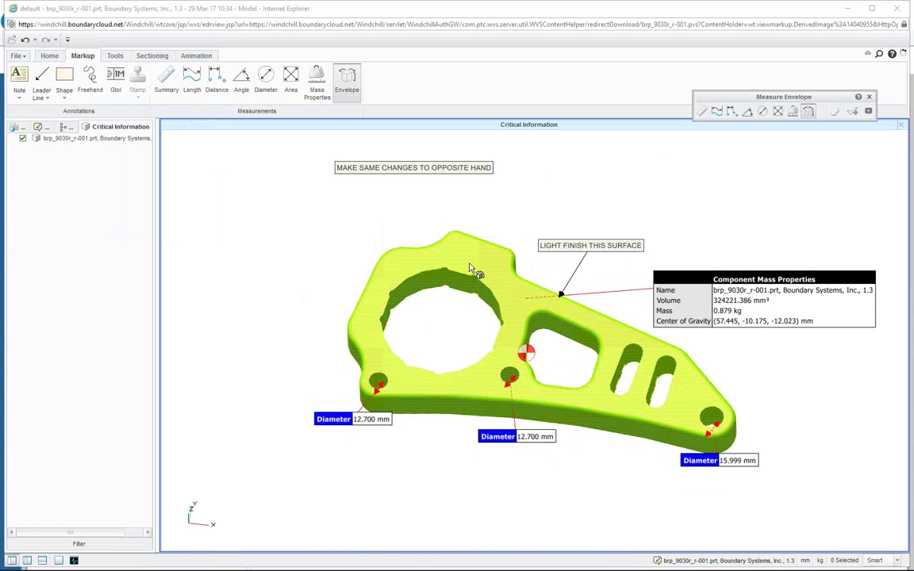
left_click(470, 267)
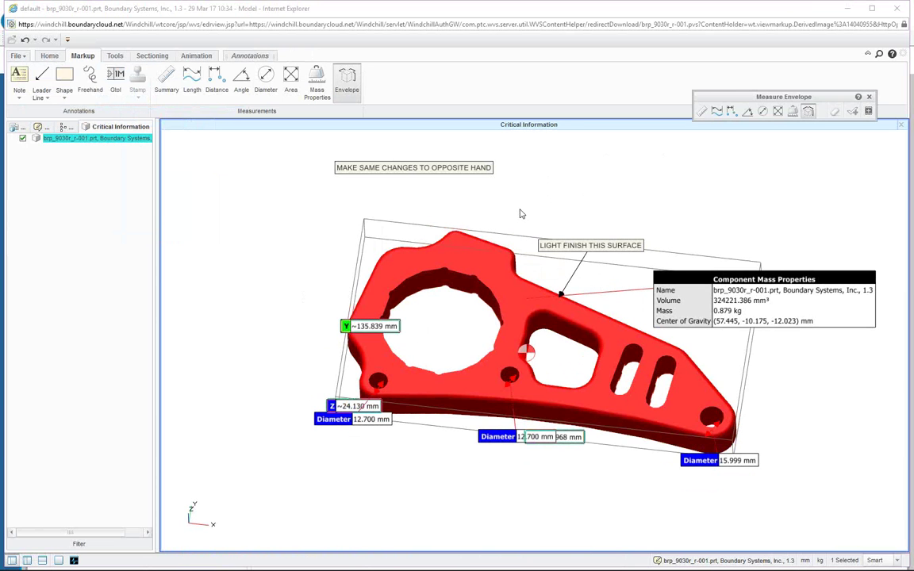
left_click(457, 354)
middle_click_drag(462, 335, 449, 379)
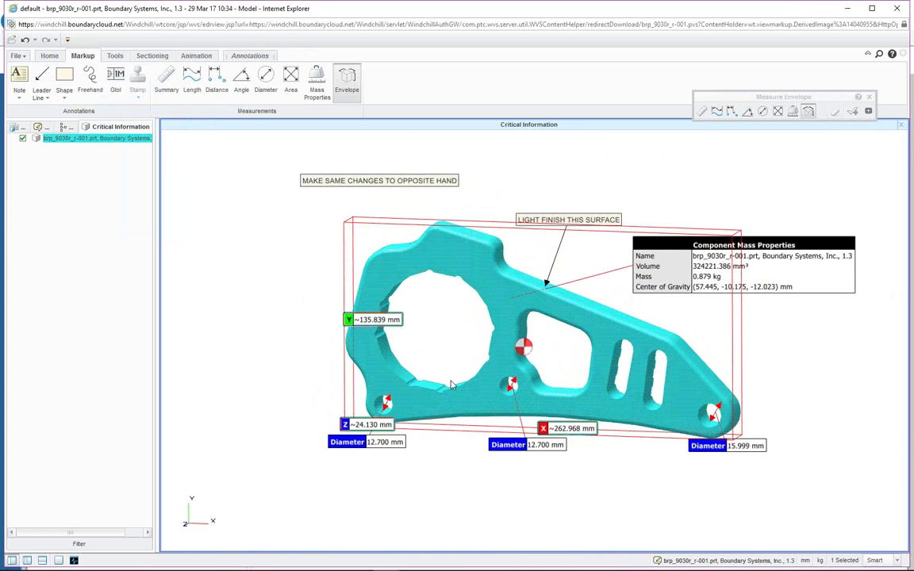
left_click(403, 142)
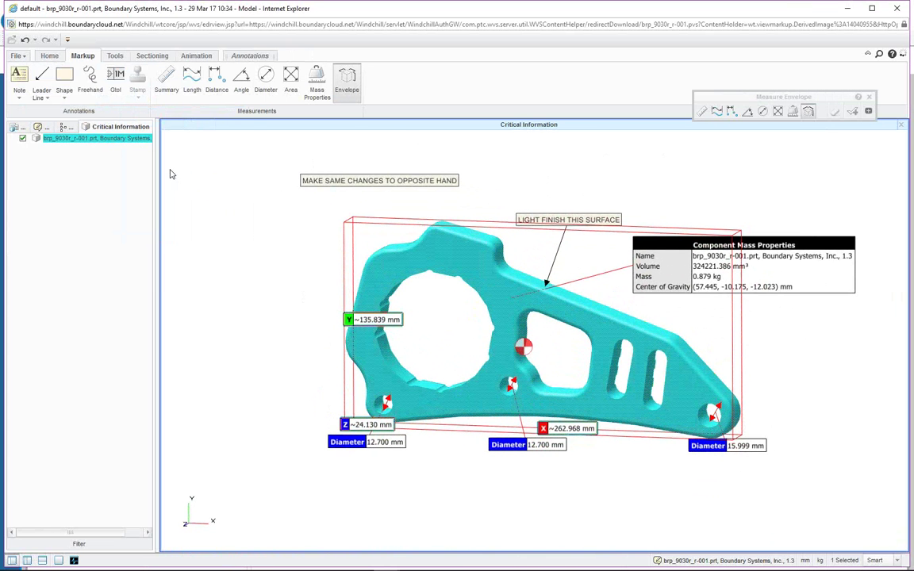
Save the edited Critical Information annotation set to the server
left_click(16, 55)
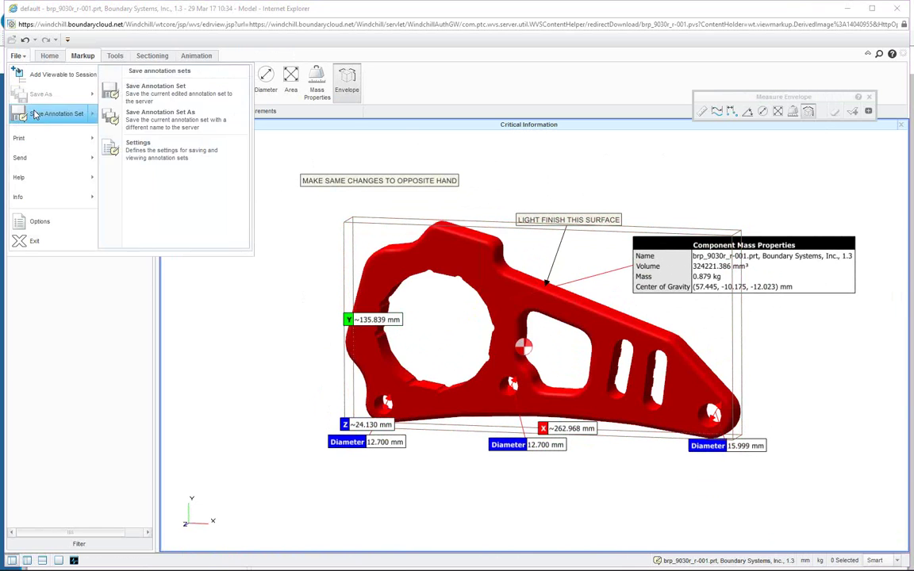
left_click(43, 113)
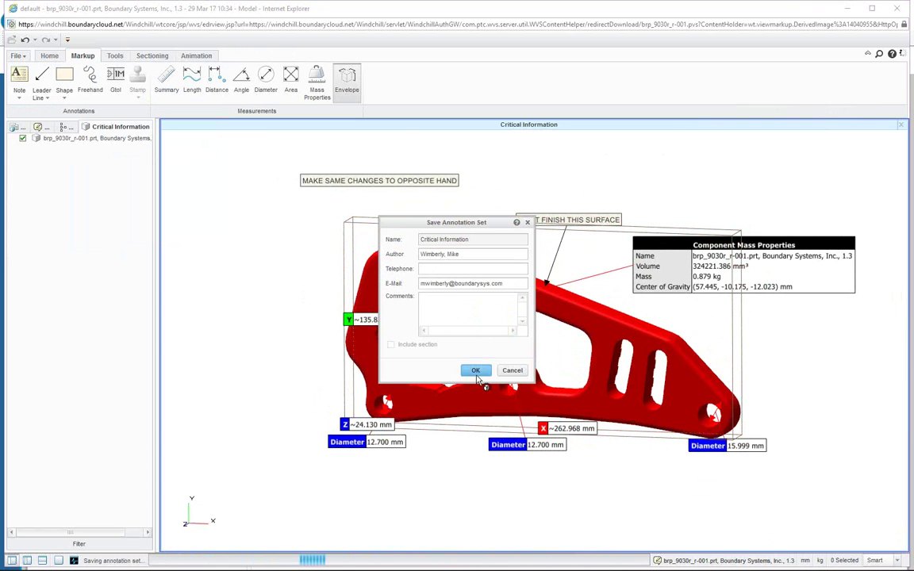
left_click(475, 370)
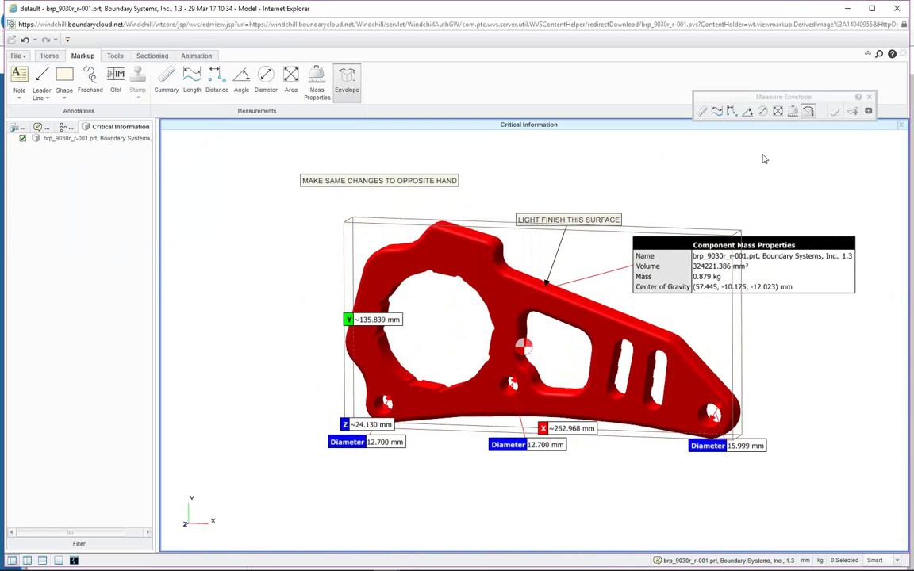
End the envelope measurement and close the model viewer window, confirming leaving the page
left_click(870, 97)
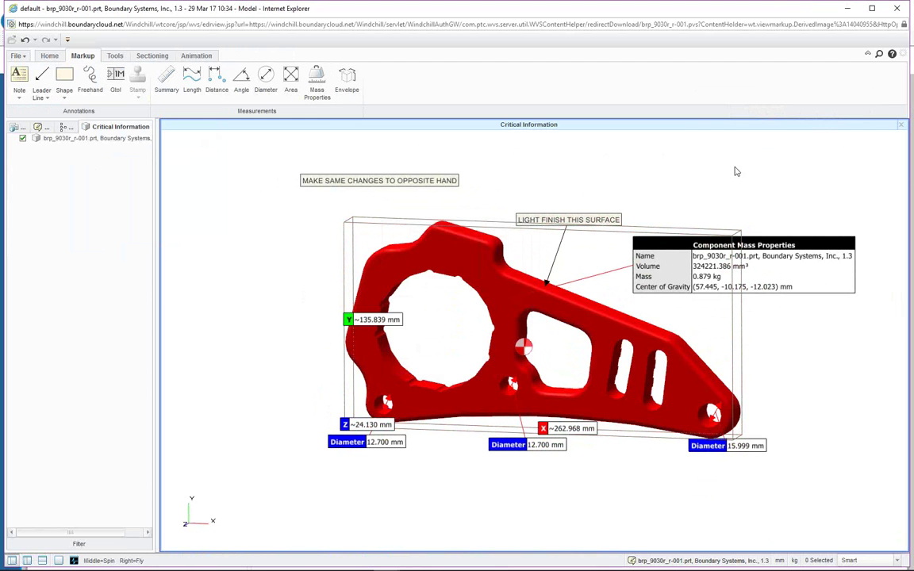
left_click(898, 9)
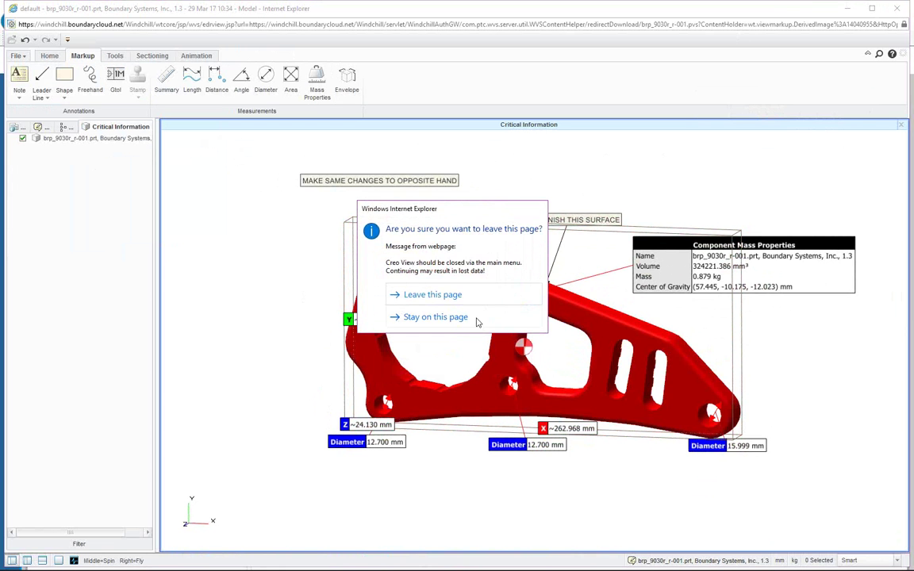
left_click(428, 294)
Examine the representations and annotations of BRP_9030R_R-001.PRT on its information page and return to the Sub Structure folder
right_click(455, 497)
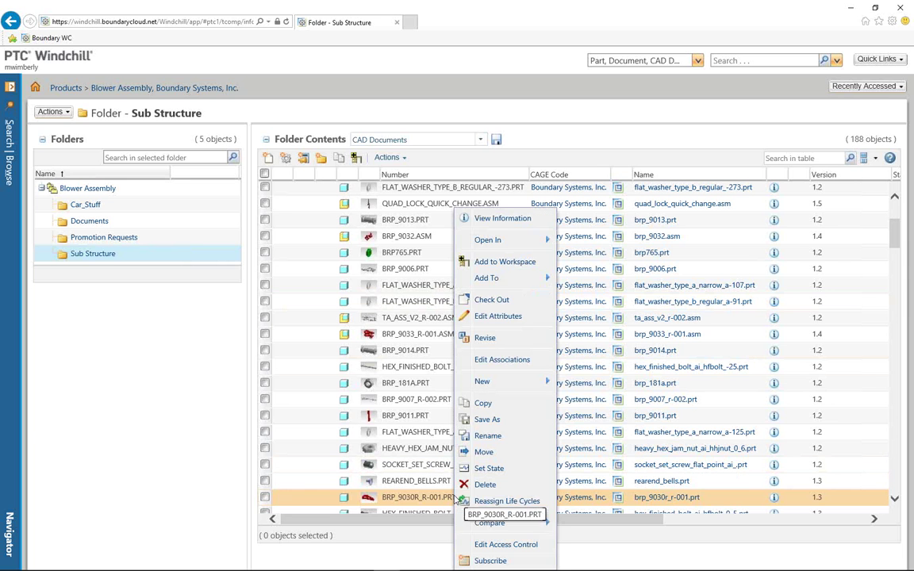
left_click(498, 220)
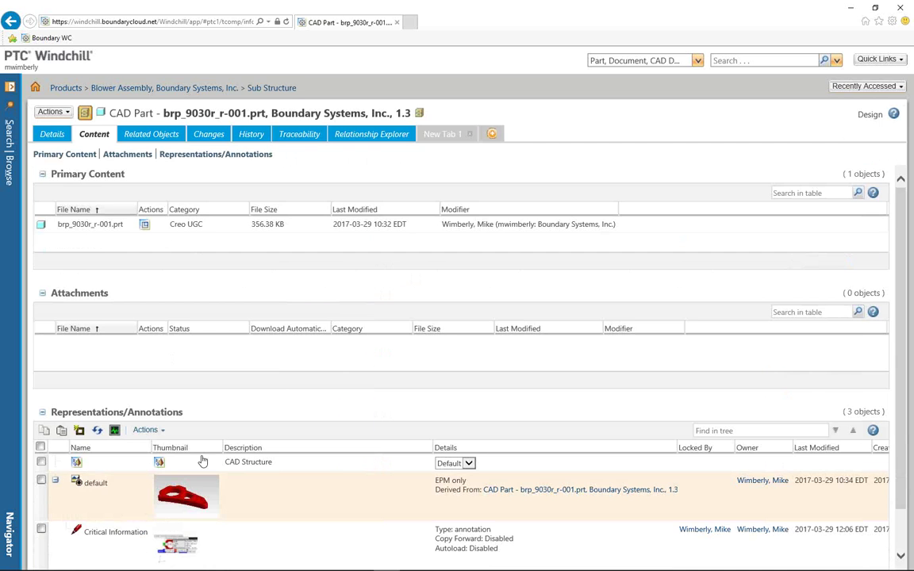
scroll(223, 484, "down", 1)
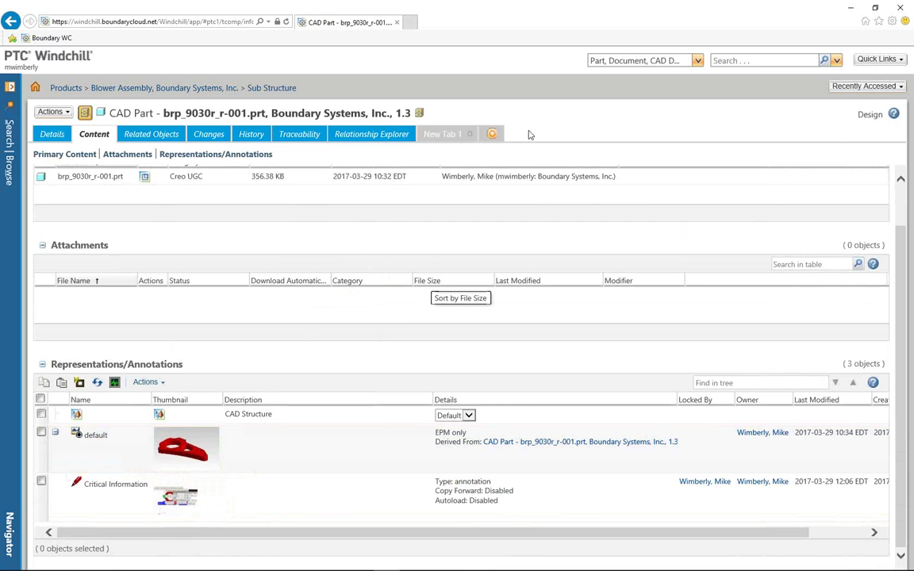
left_click(266, 88)
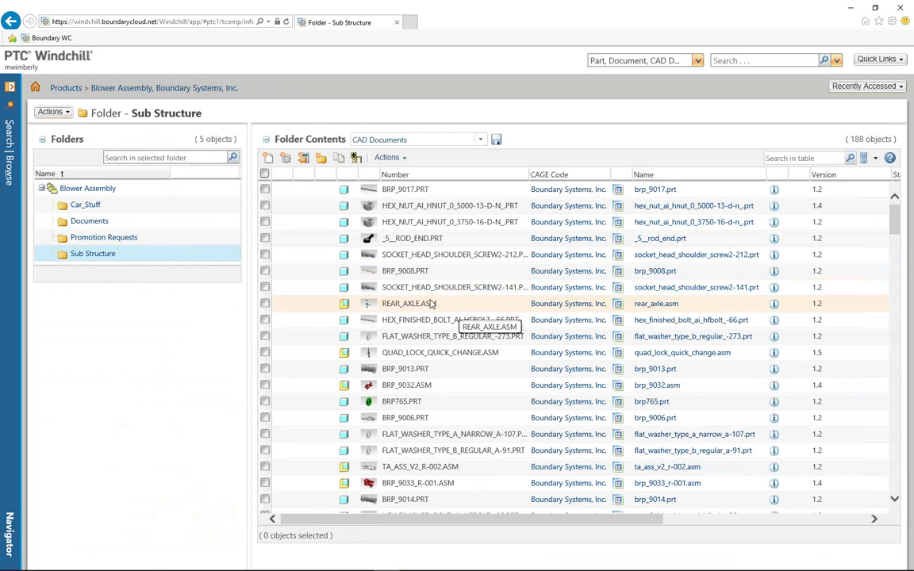
Open the REAR_AXLE.ASM assembly in Creo View, declining the add-on installation
right_click(458, 304)
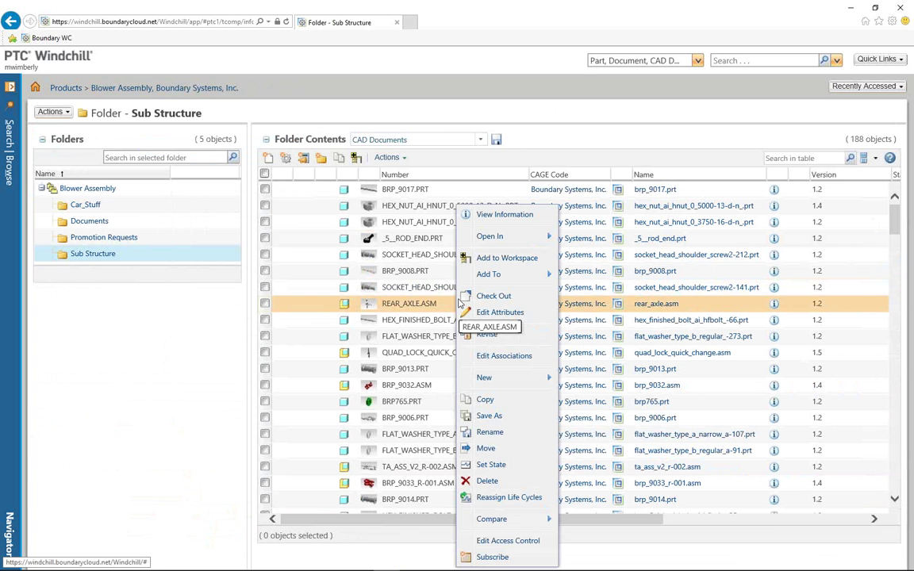
mouse_move(510, 237)
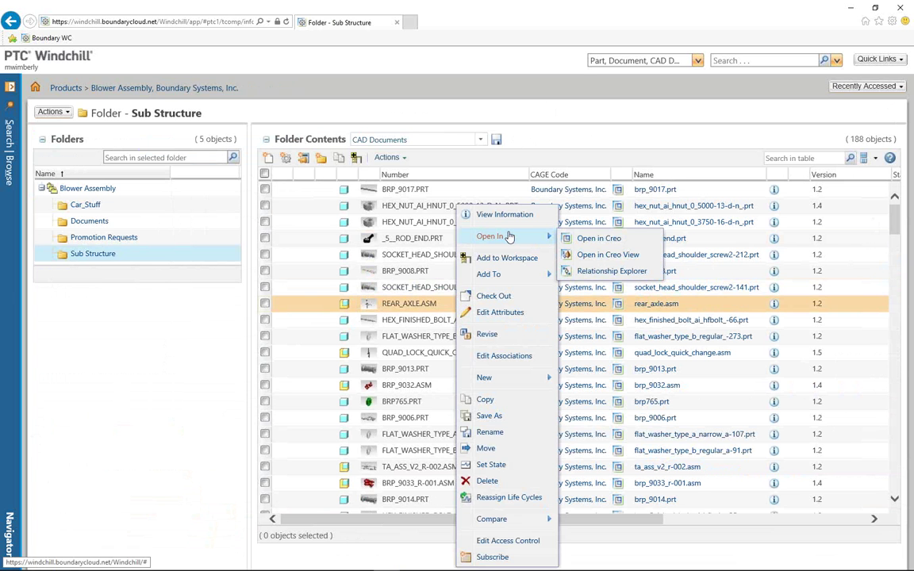
left_click(586, 254)
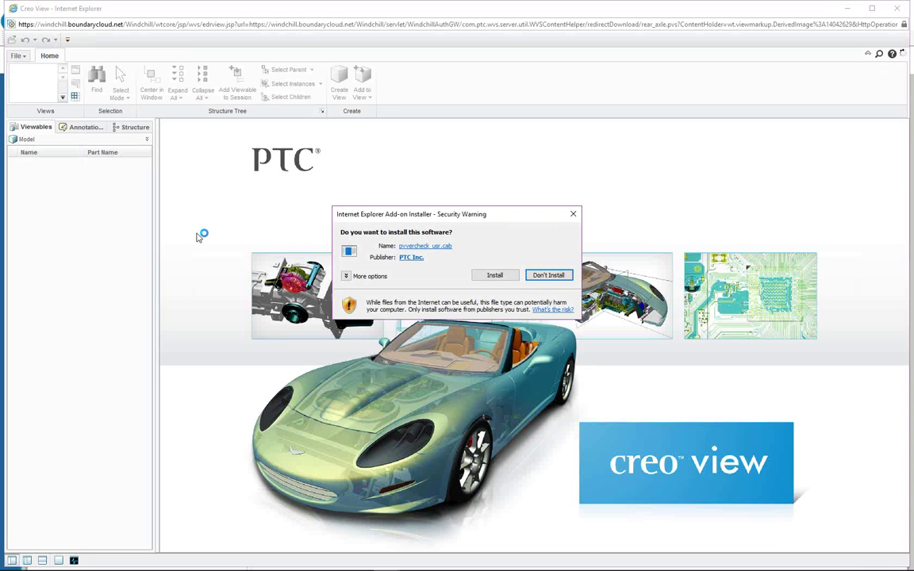
left_click(552, 274)
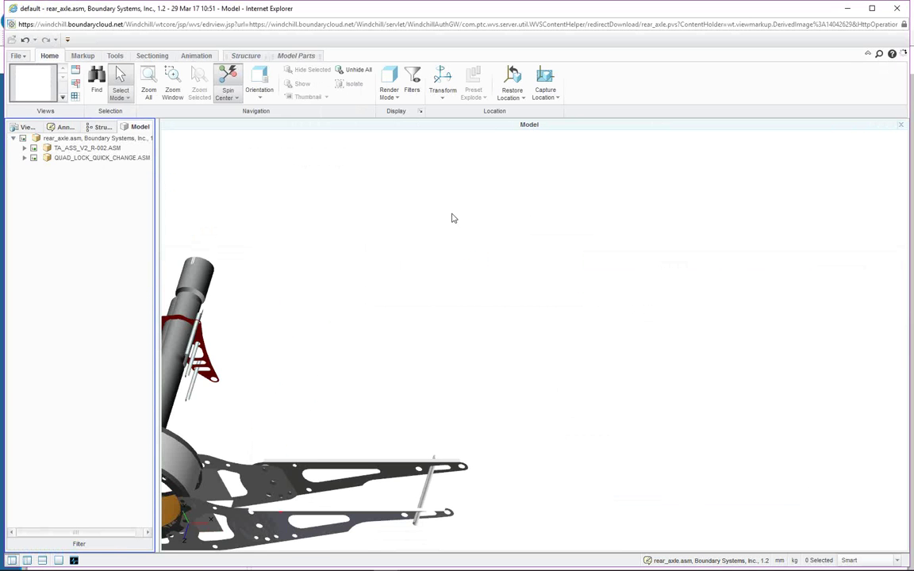
Examine the components of the TA_ASS_V2_R-002.ASM and QUAD_LOCK_QUICK_CHANGE.ASM subassemblies in the model tree
left_click(23, 148)
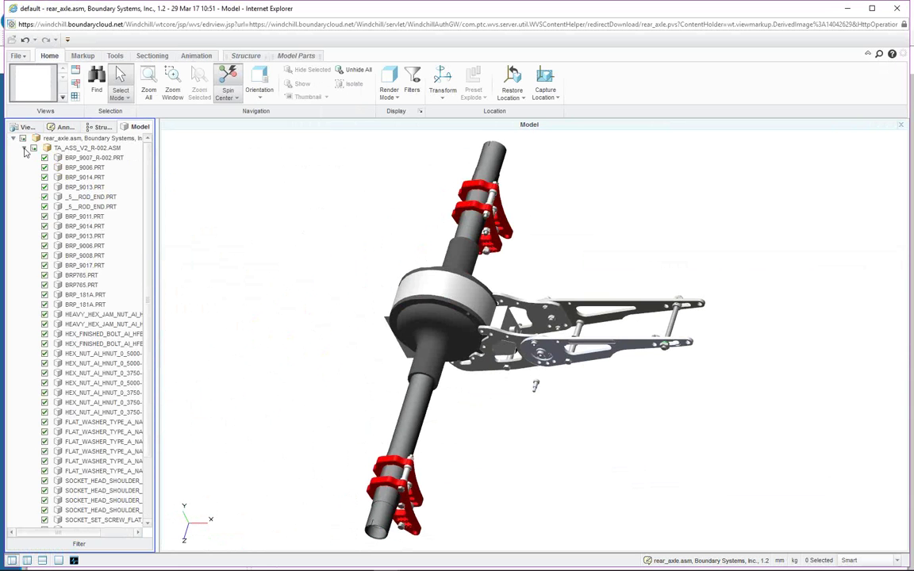
left_click(24, 148)
left_click(24, 158)
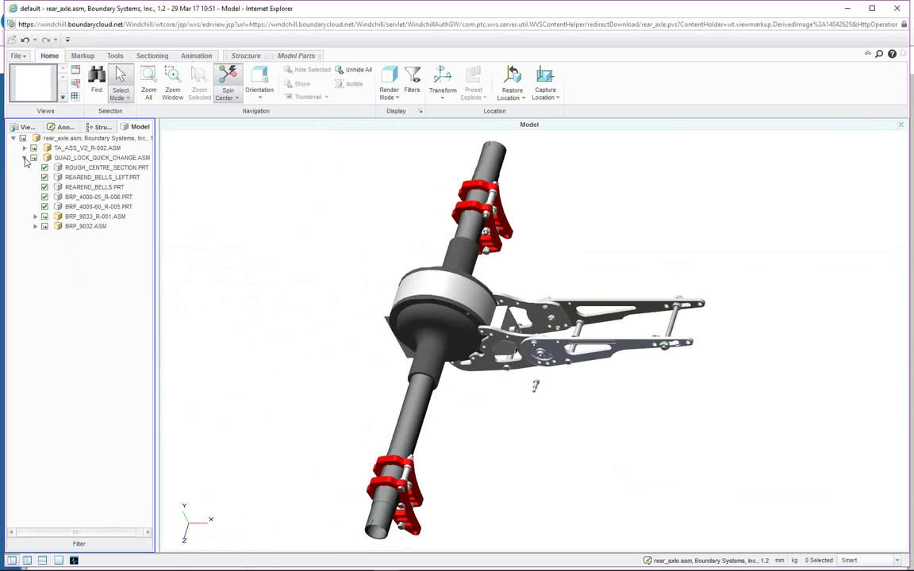
left_click(24, 158)
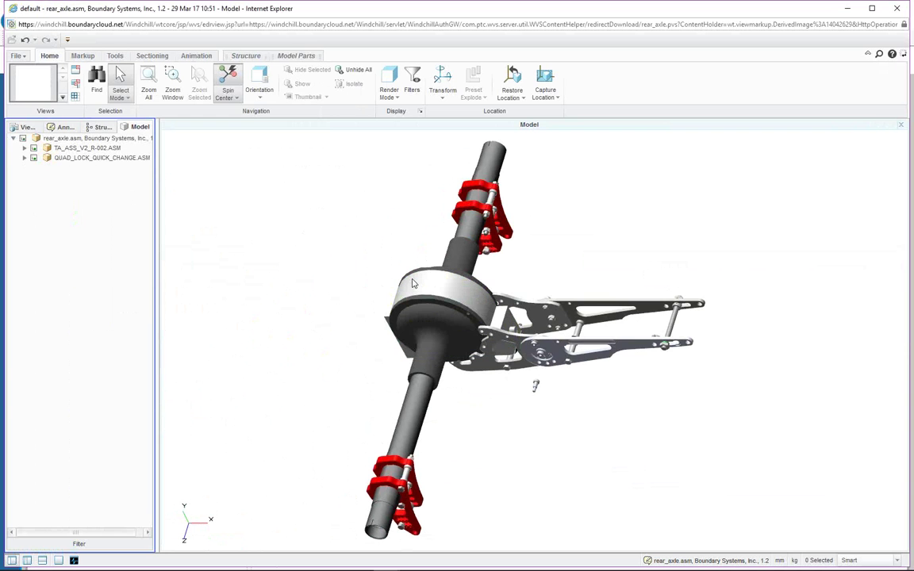
Open the TA_ASS_V2_R-002.ASM subassembly in a new view
left_click(79, 148)
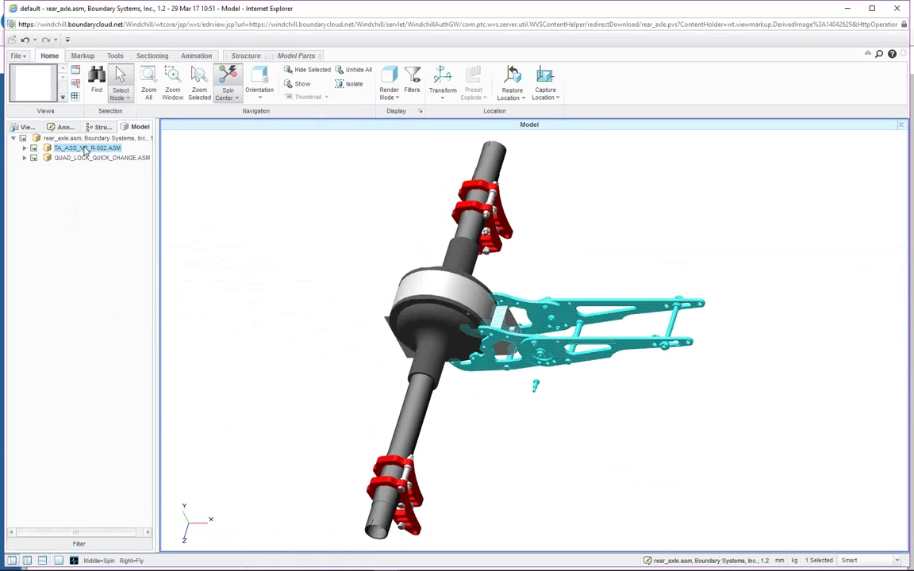
right_click(85, 150)
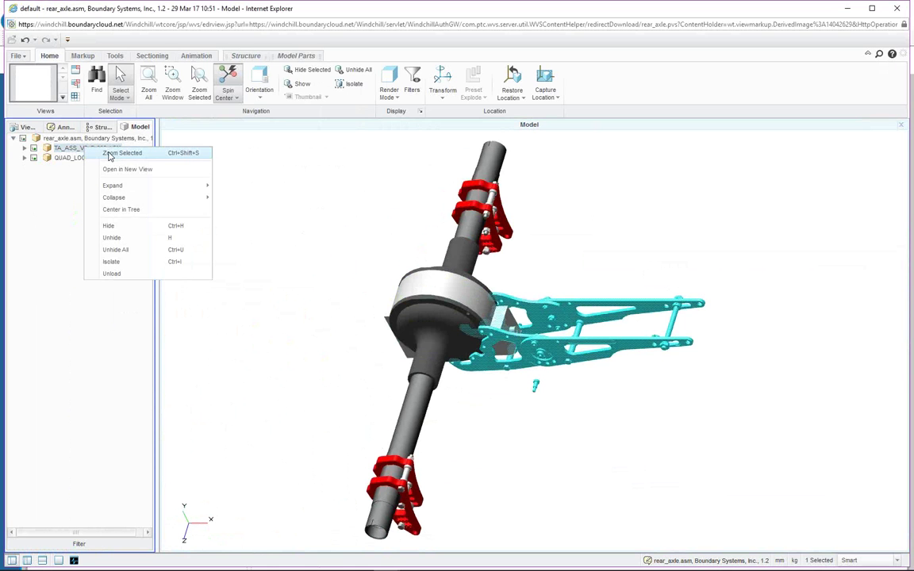
left_click(116, 170)
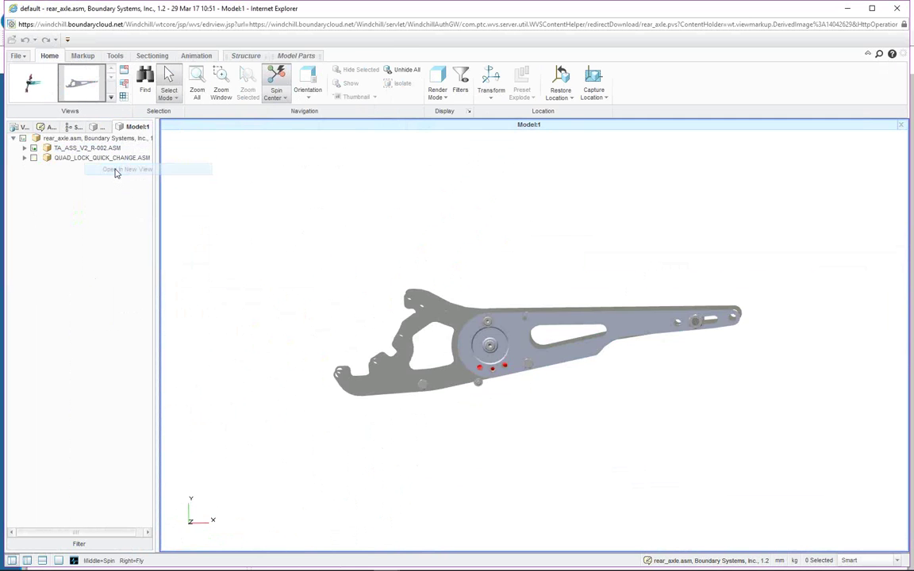
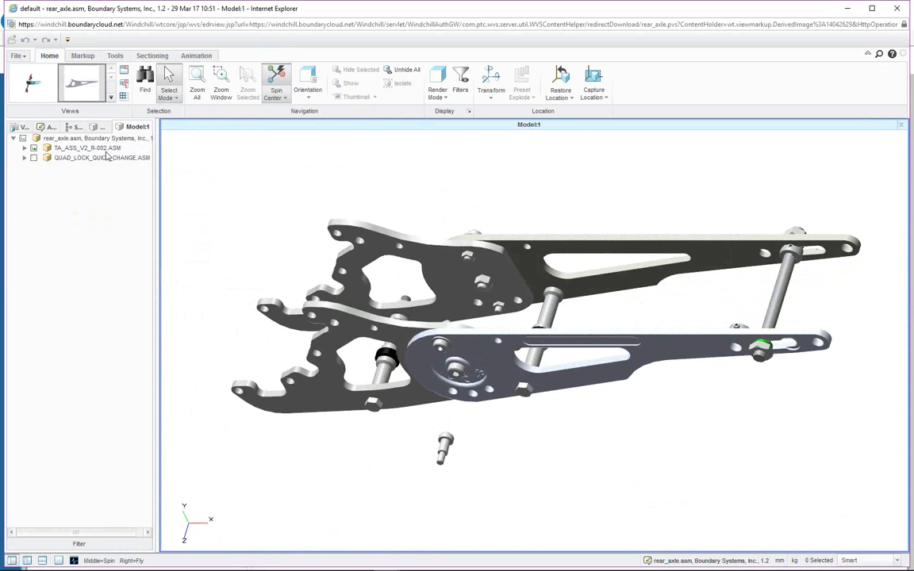
Attach a leader note to the upper edge of the rear BRP_9006.PRT plate, placing its text above the plate, and check the note's reference
left_click(77, 55)
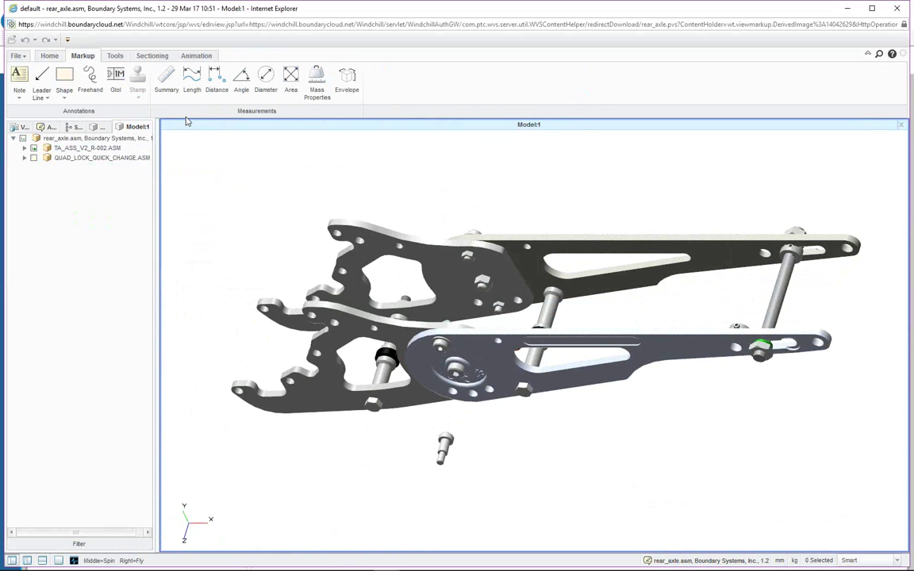
left_click(400, 242)
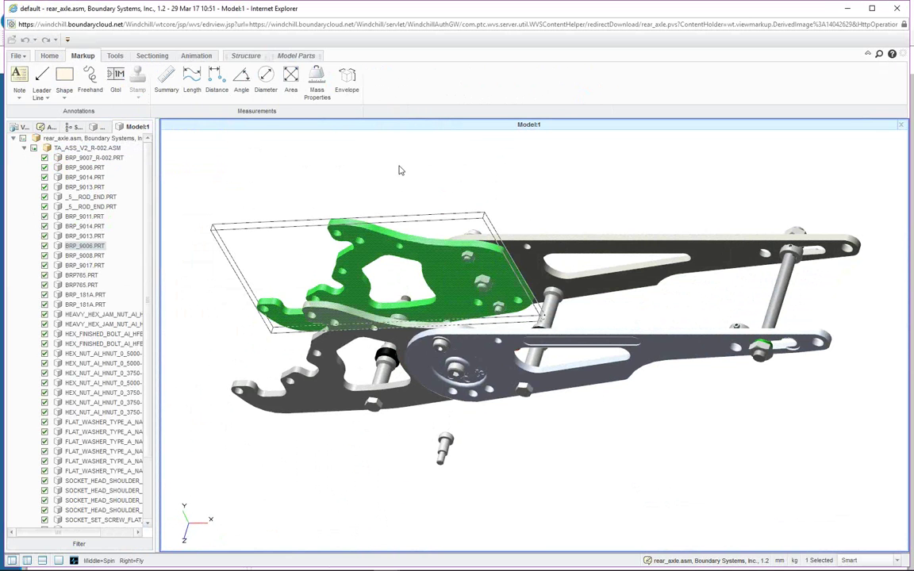
left_click(334, 178)
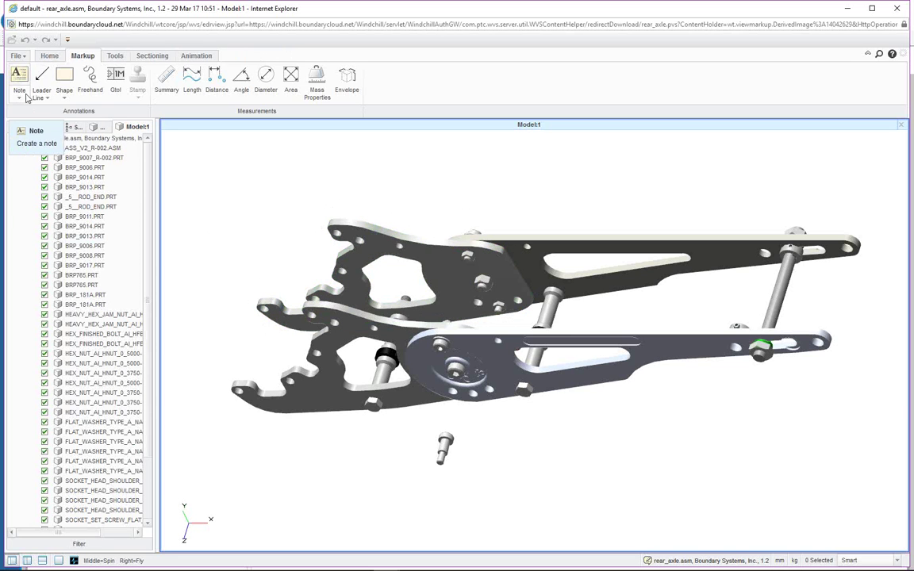
left_click(22, 96)
left_click(32, 110)
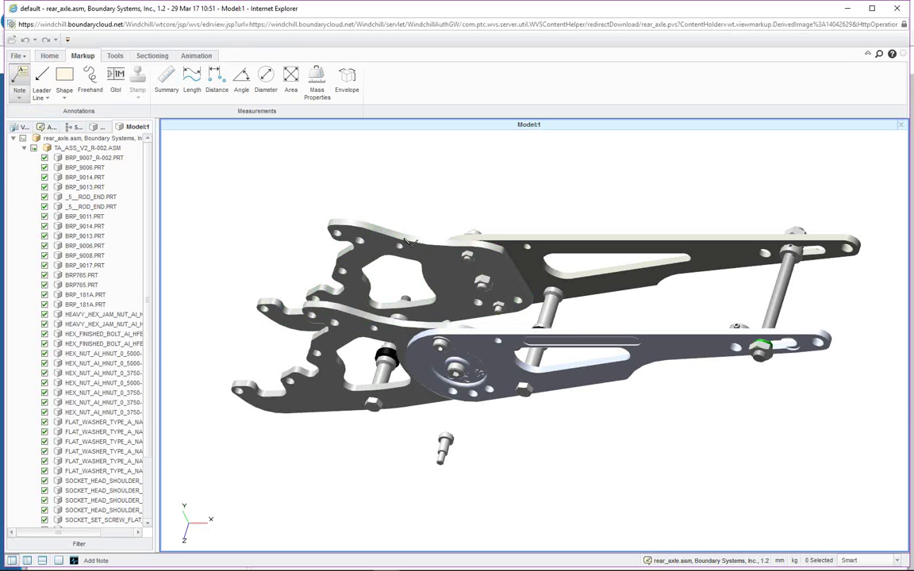
left_click(372, 226)
left_click(416, 166)
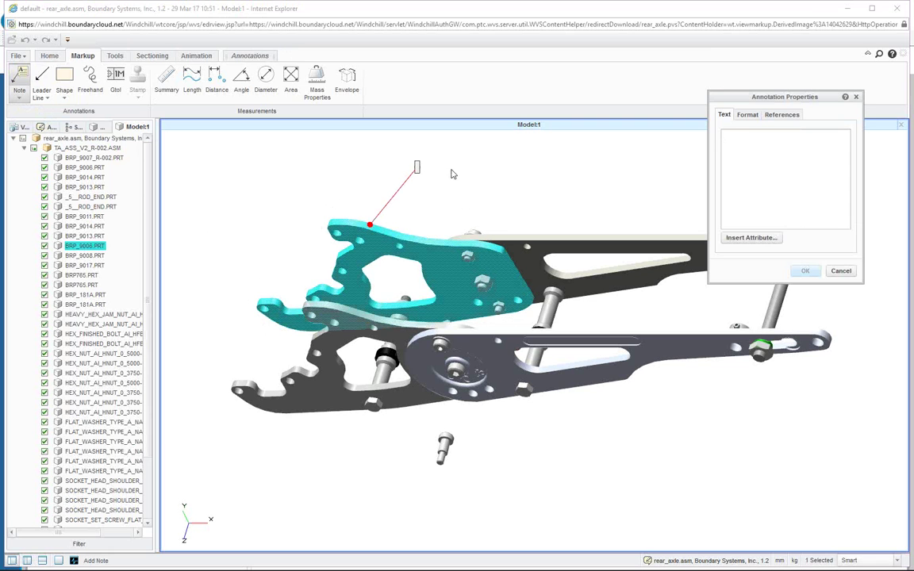
left_click(781, 116)
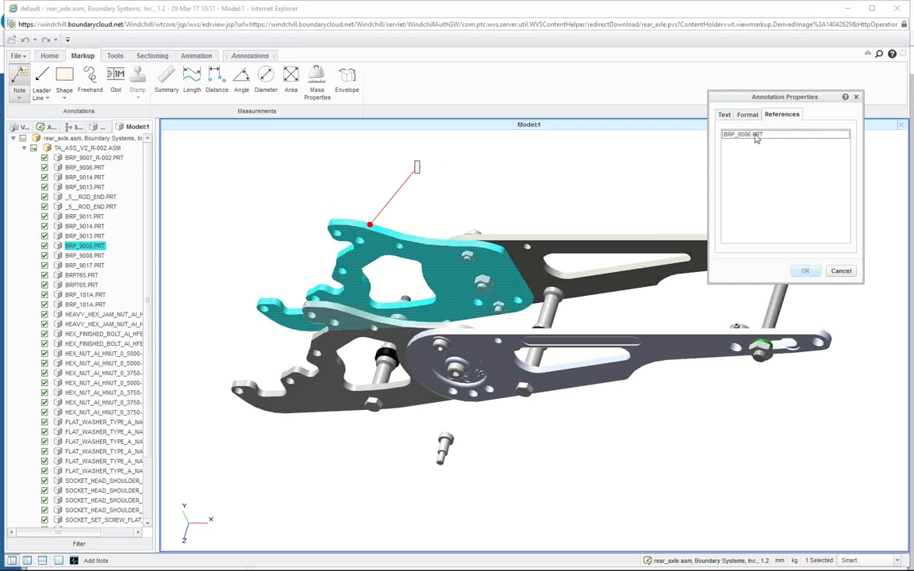
left_click(726, 115)
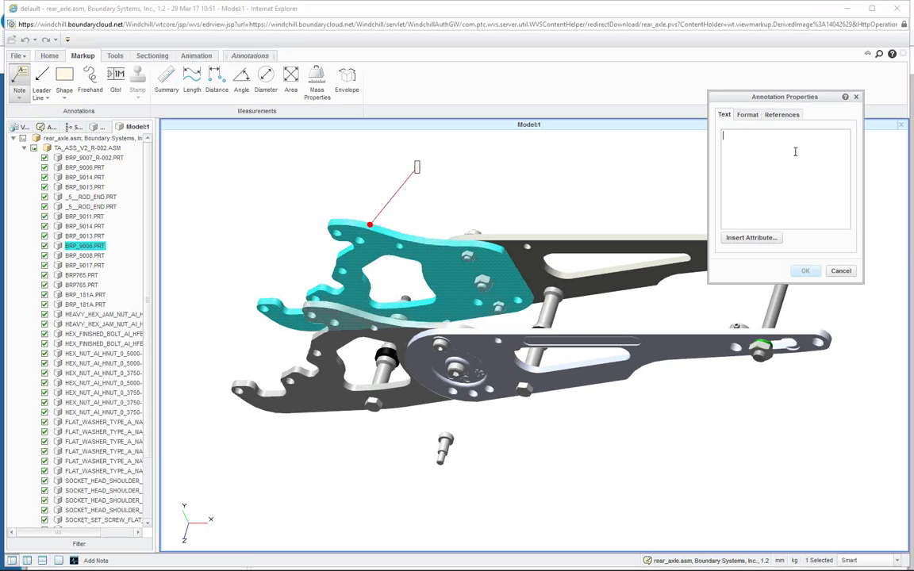
Insert the WEIGHT attribute's name and value into the note text, separated by a hyphen
left_click(751, 238)
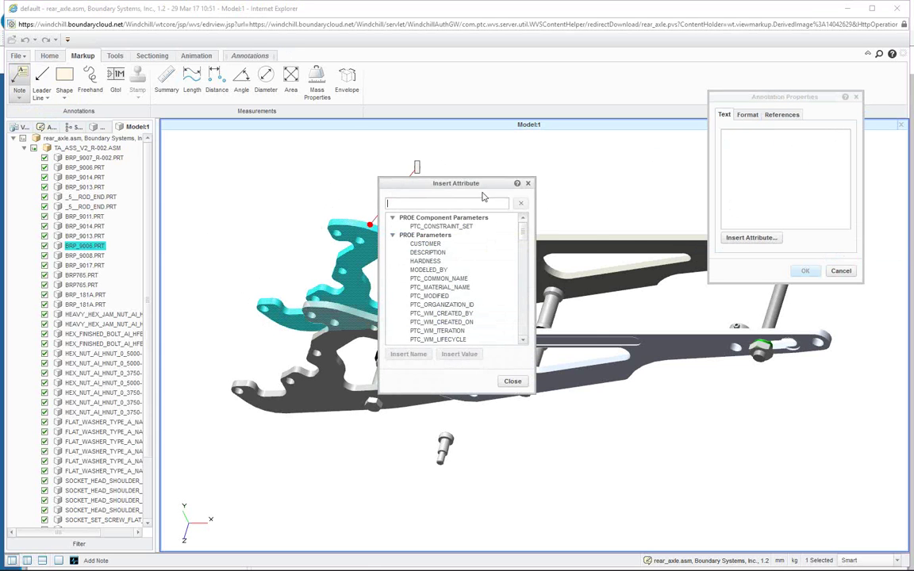
left_click_drag(487, 189, 621, 285)
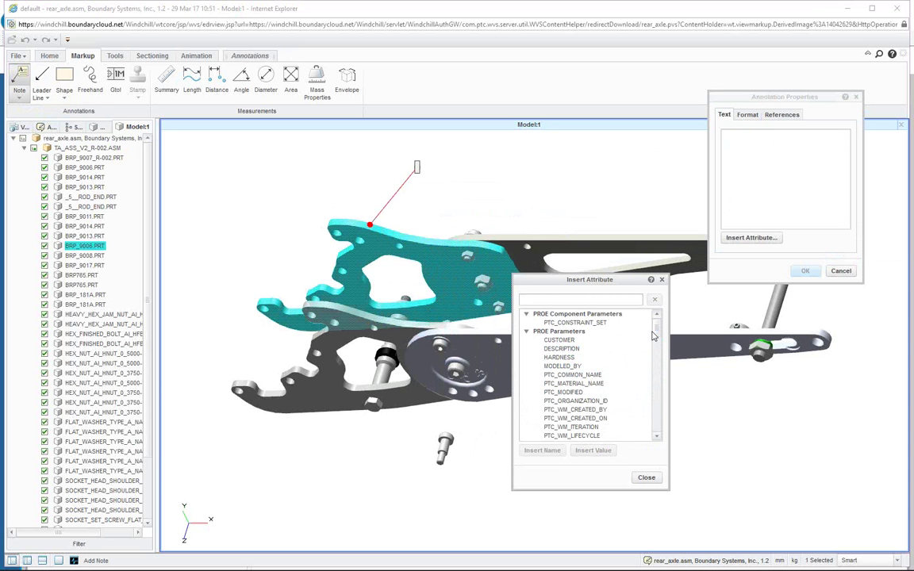
scroll(585, 384, "down", 4)
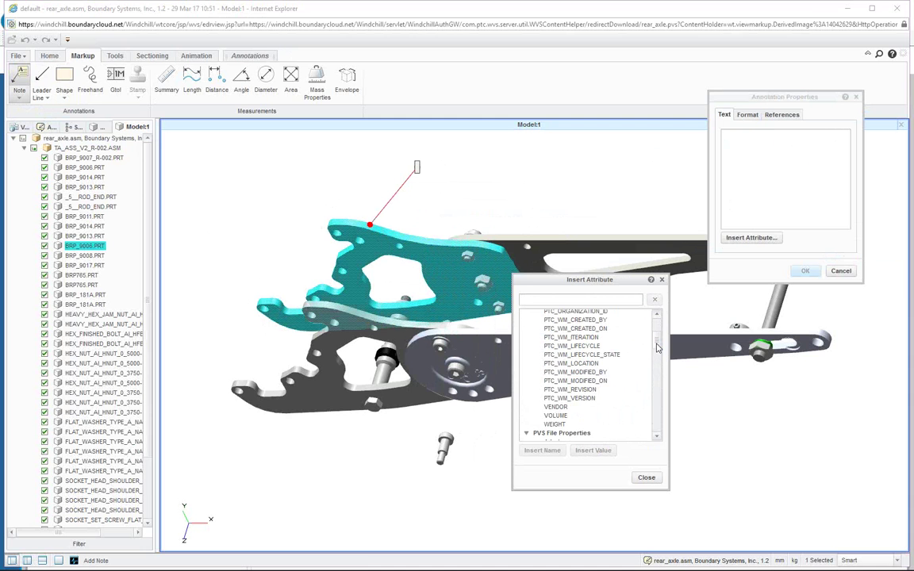
scroll(585, 384, "down", 2)
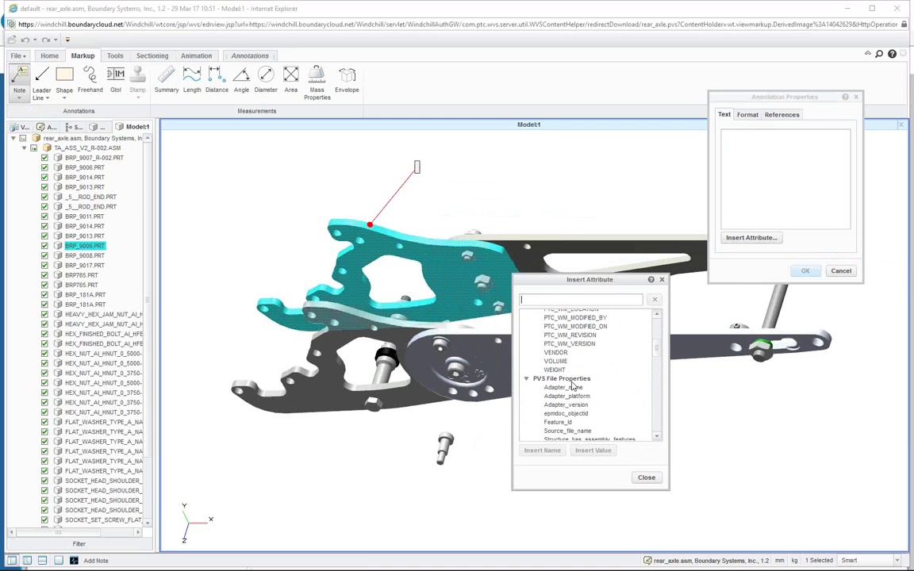
mouse_move(657, 350)
left_mouse_down()
mouse_move(659, 359)
mouse_move(661, 344)
left_mouse_up()
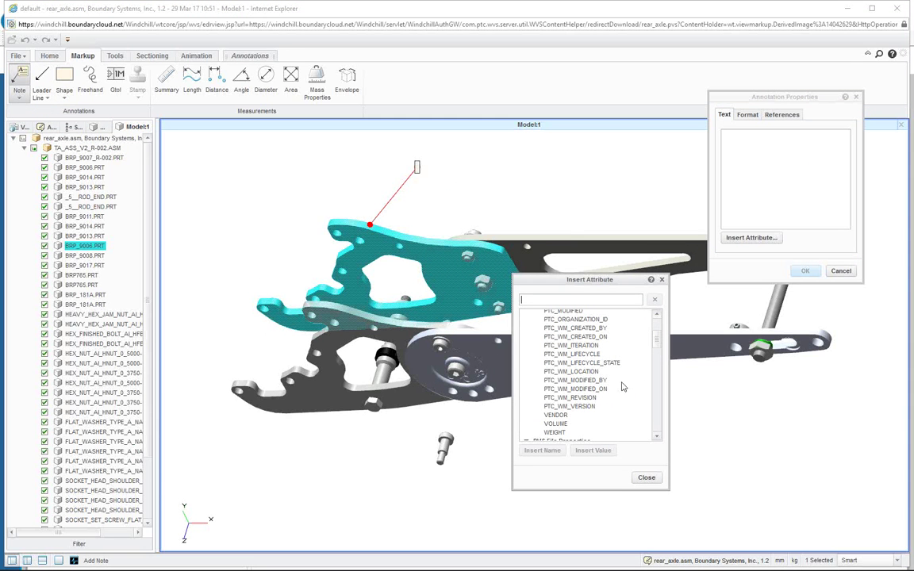
left_click(555, 432)
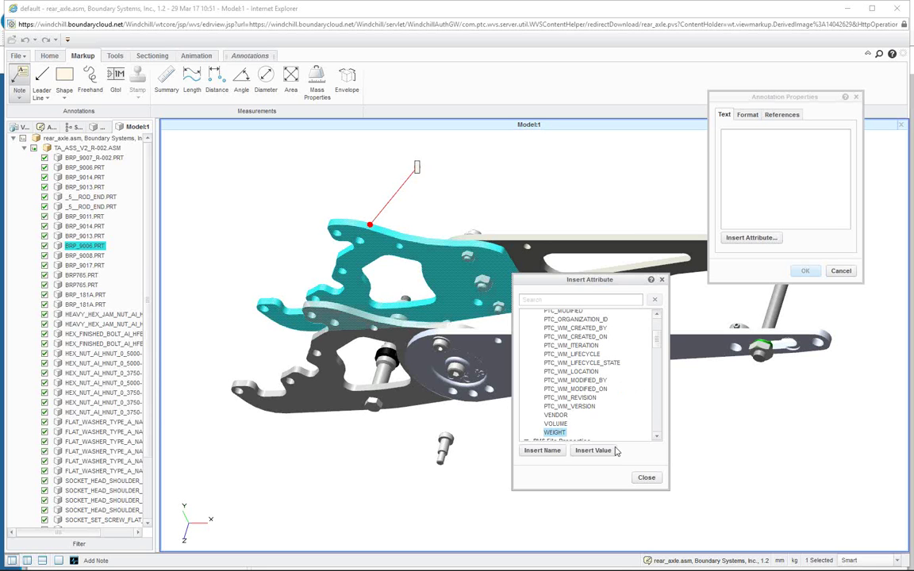
left_click(543, 451)
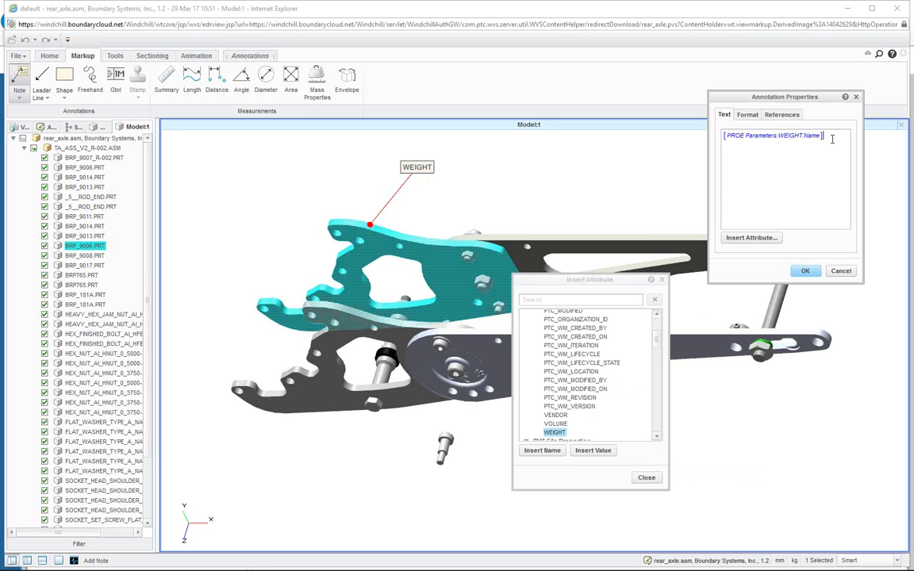
type("-")
left_click(593, 450)
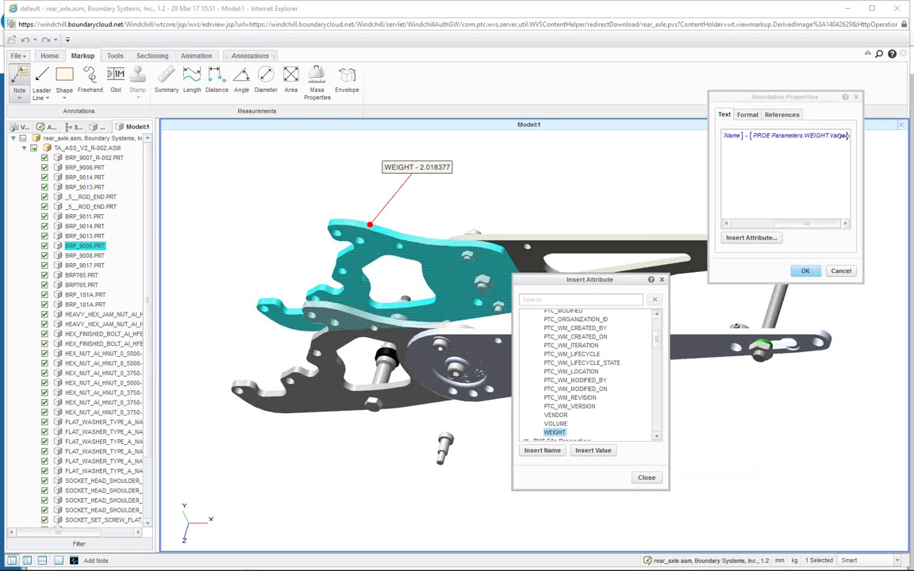
Add a second line to the note with the VOLUME attribute's name and value, separated by a hyphen
left_click(849, 135)
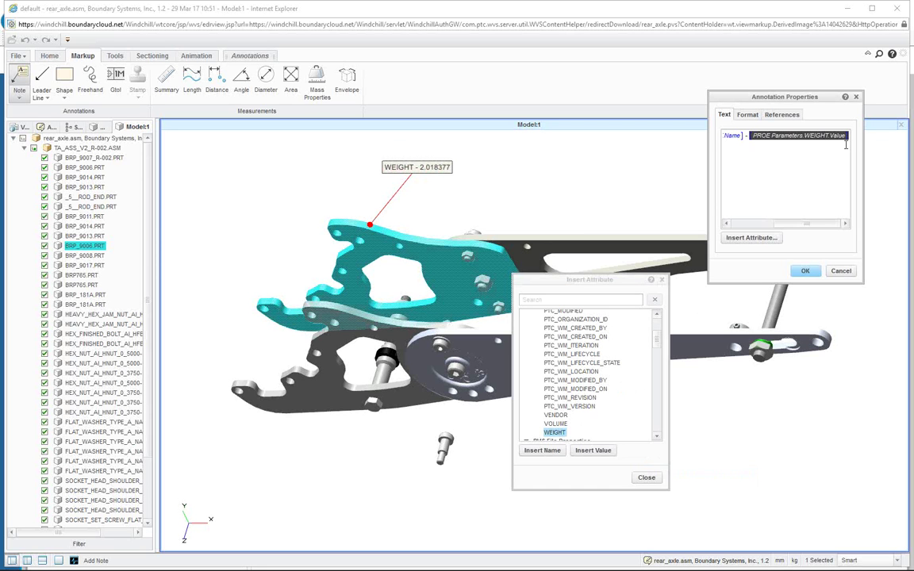
left_click(844, 145)
key("Return")
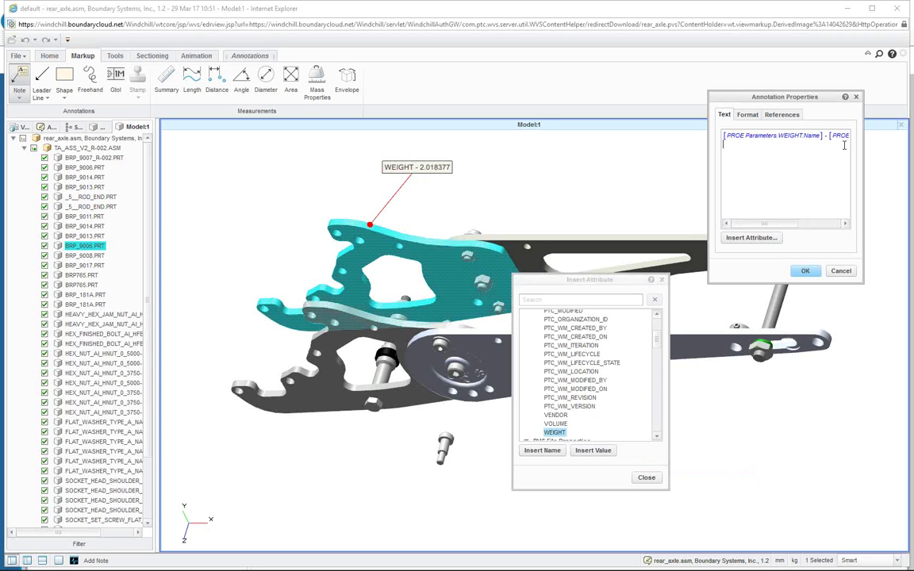
left_click(556, 423)
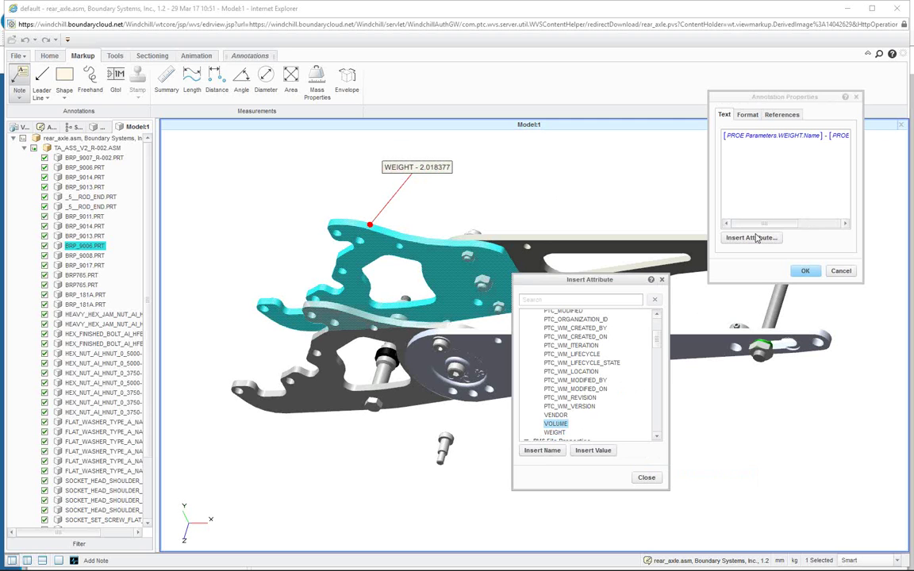
left_click(542, 451)
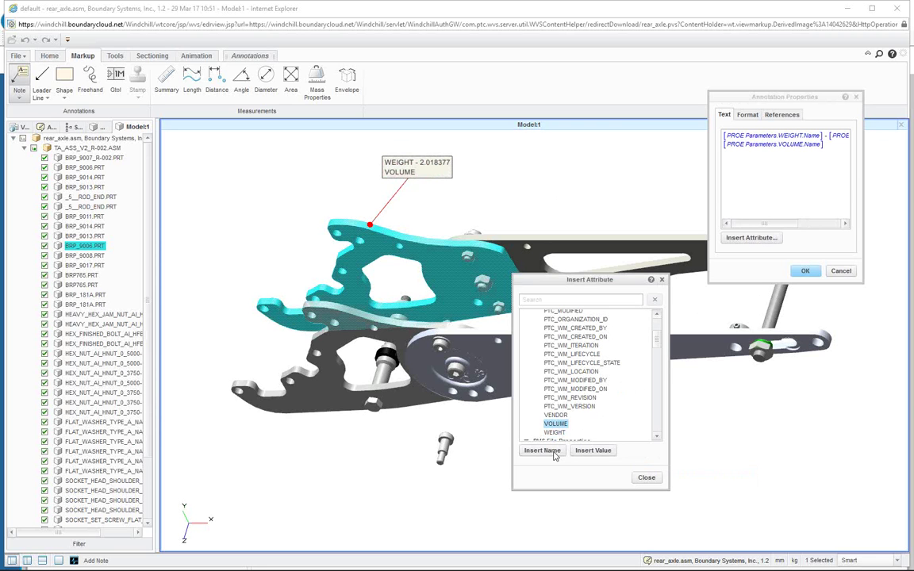
left_click(834, 146)
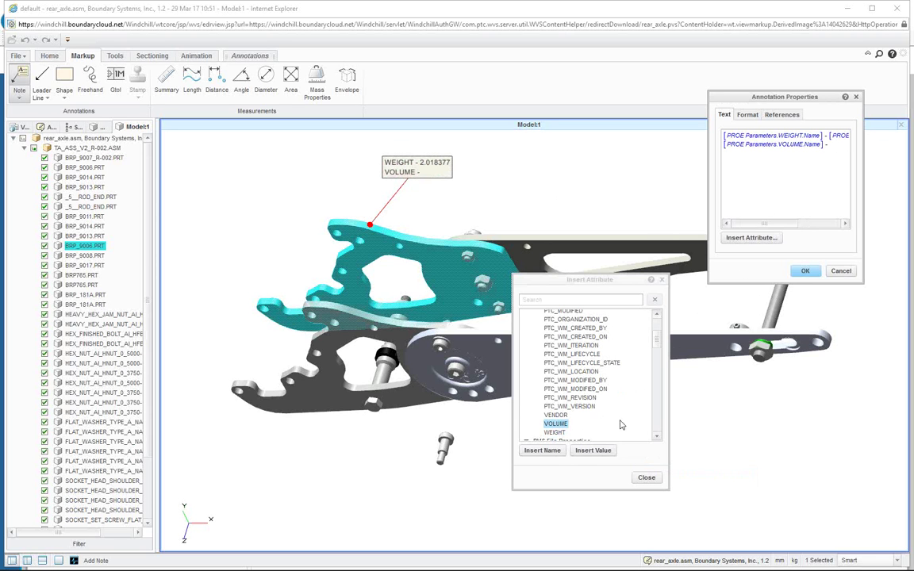
left_click(597, 450)
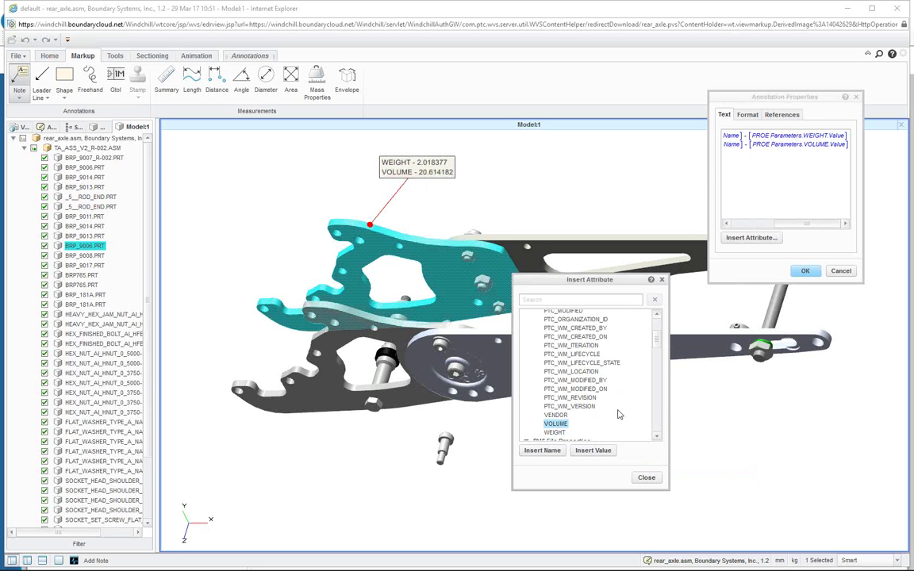
Look through the insertable attributes, from the PROE parameters to the system and WindchillEPM properties
scroll(657, 330, "up", 5)
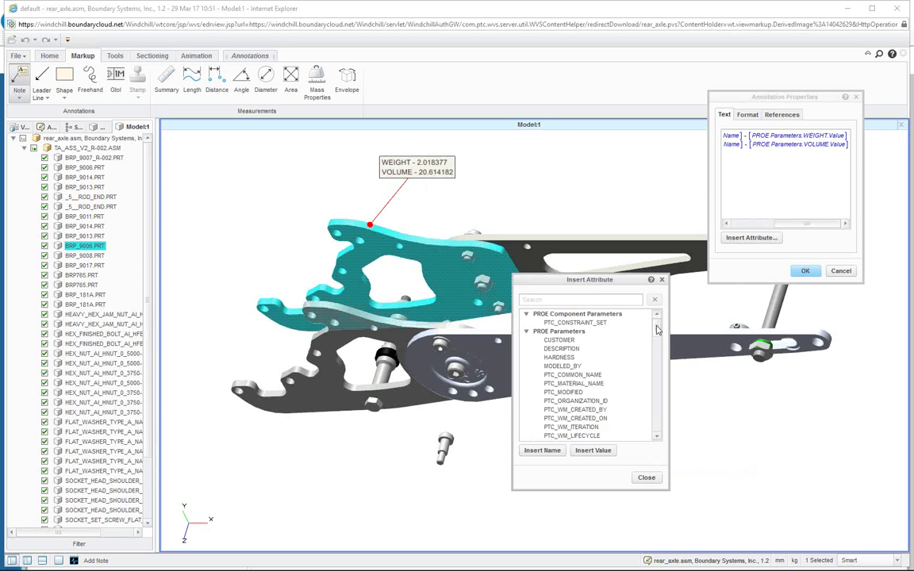
scroll(657, 330, "down", 1)
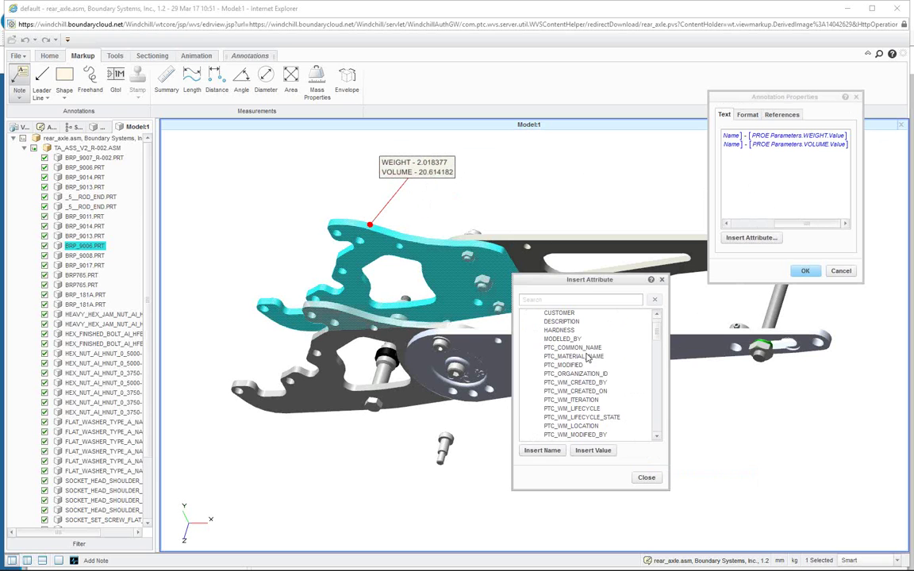
scroll(659, 327, "up", 1)
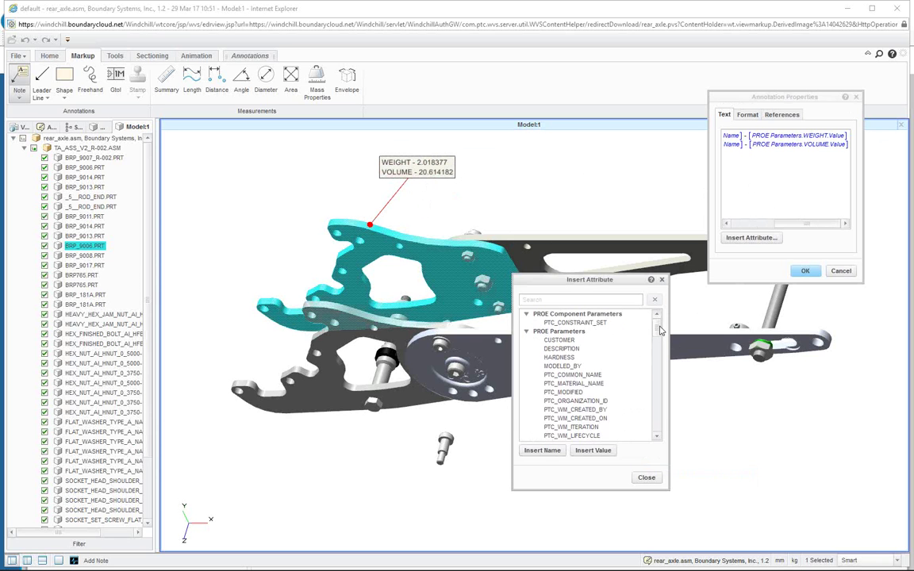
scroll(659, 330, "down", 5)
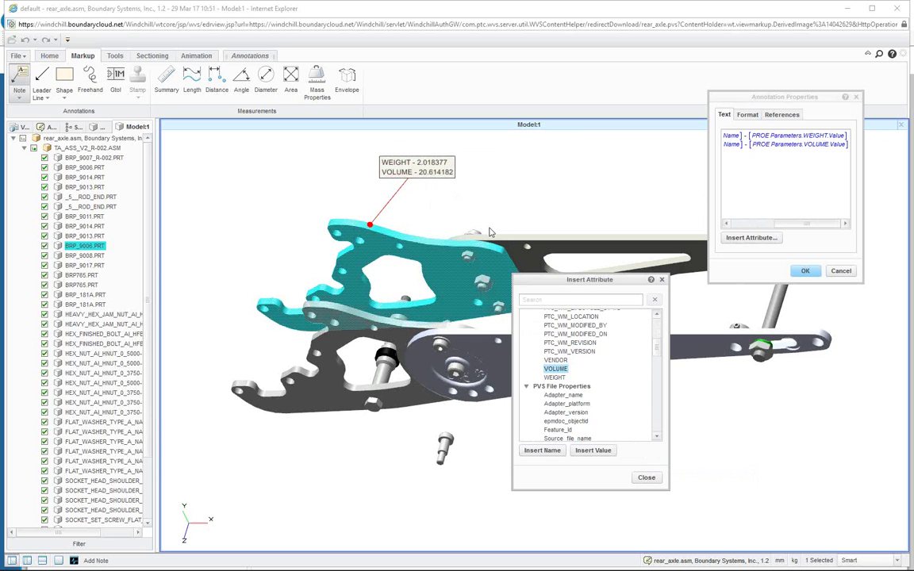
scroll(654, 326, "up", 5)
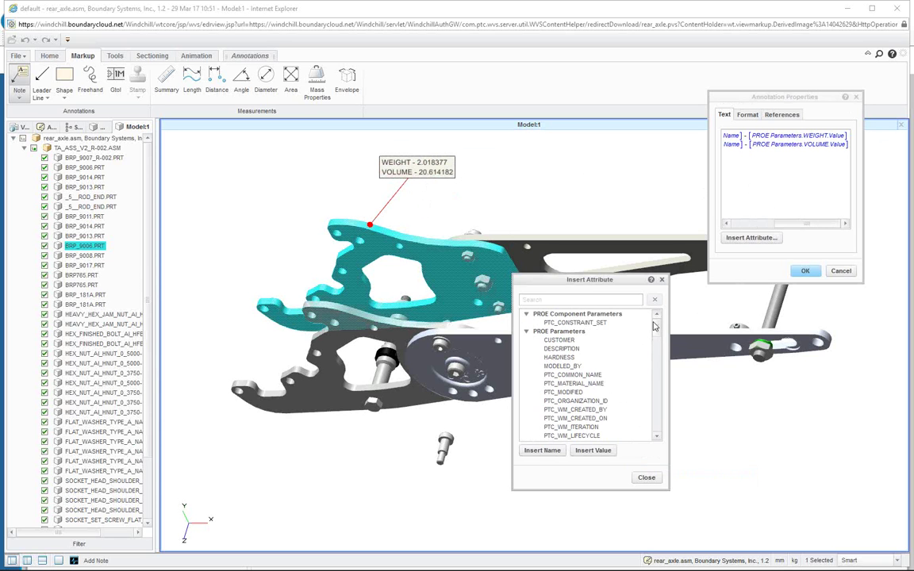
scroll(657, 330, "down", 1)
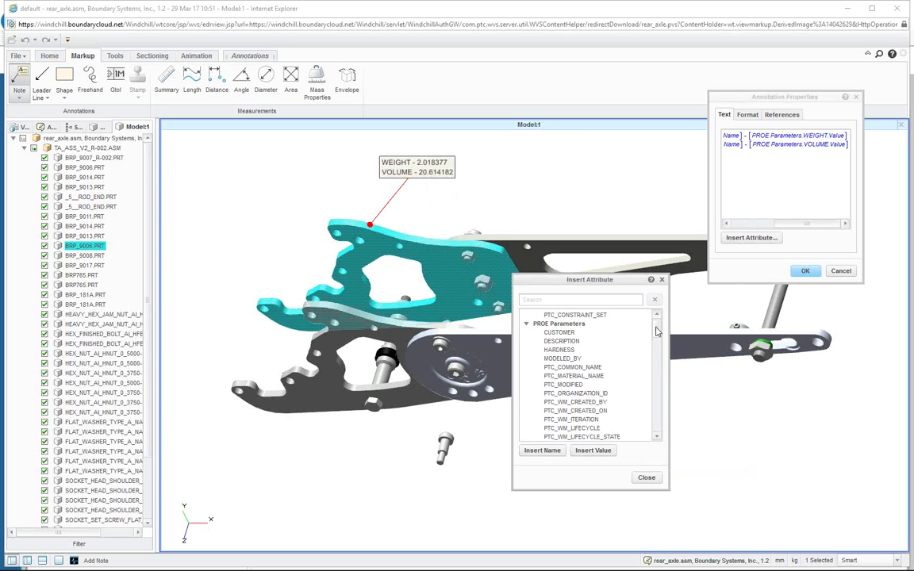
left_click_drag(657, 330, 657, 369)
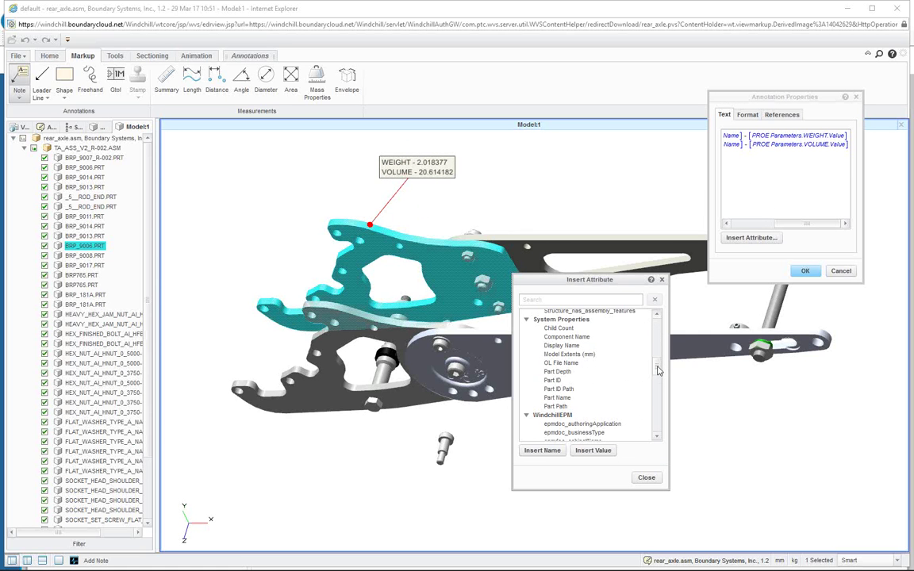
left_click_drag(657, 370, 657, 342)
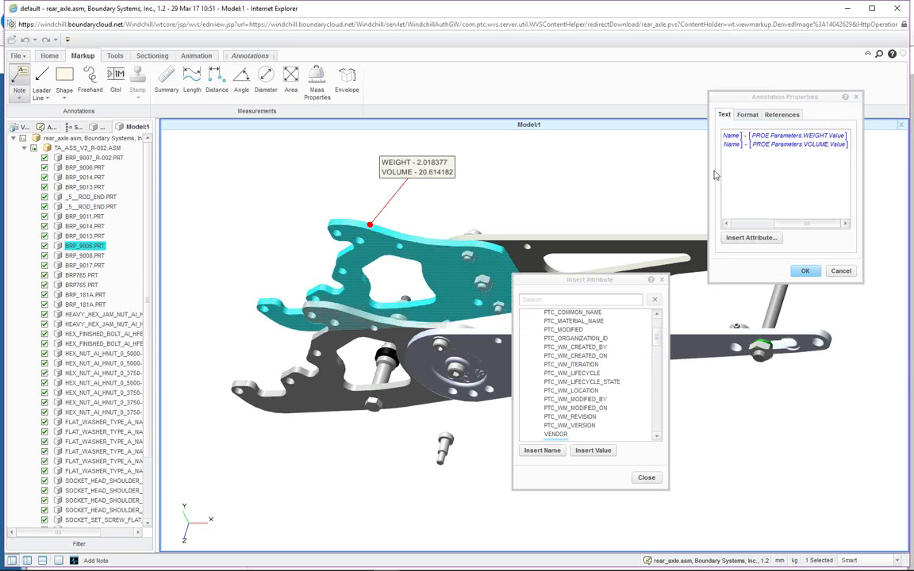
Add a third line to the note with the PTC_WM_LIFECYCLE_STATE attribute's value
left_click(745, 154)
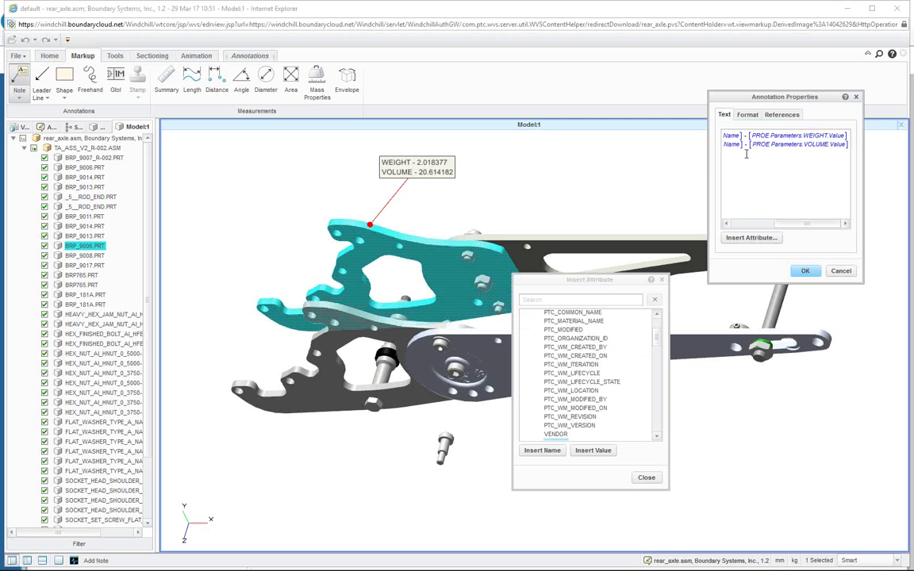
left_click(847, 146)
key("Return")
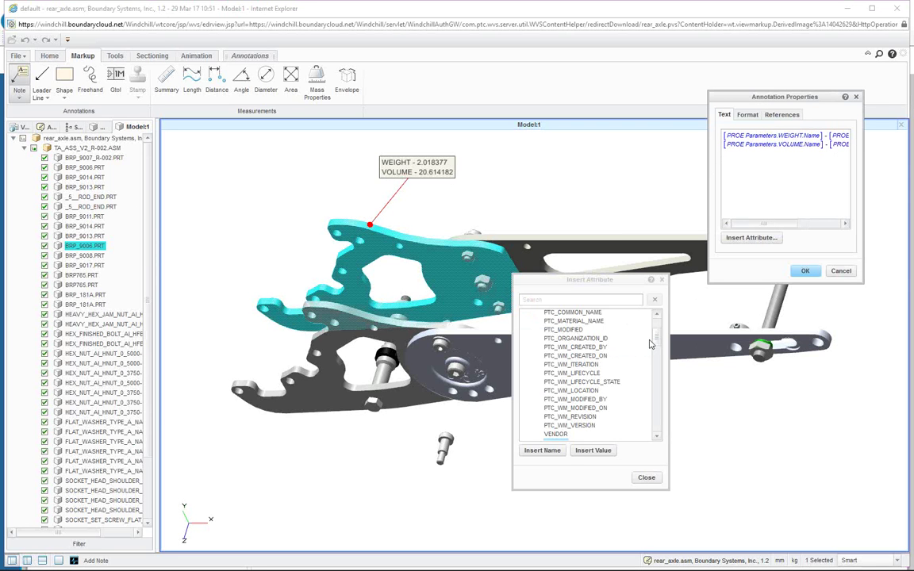
left_click(586, 384)
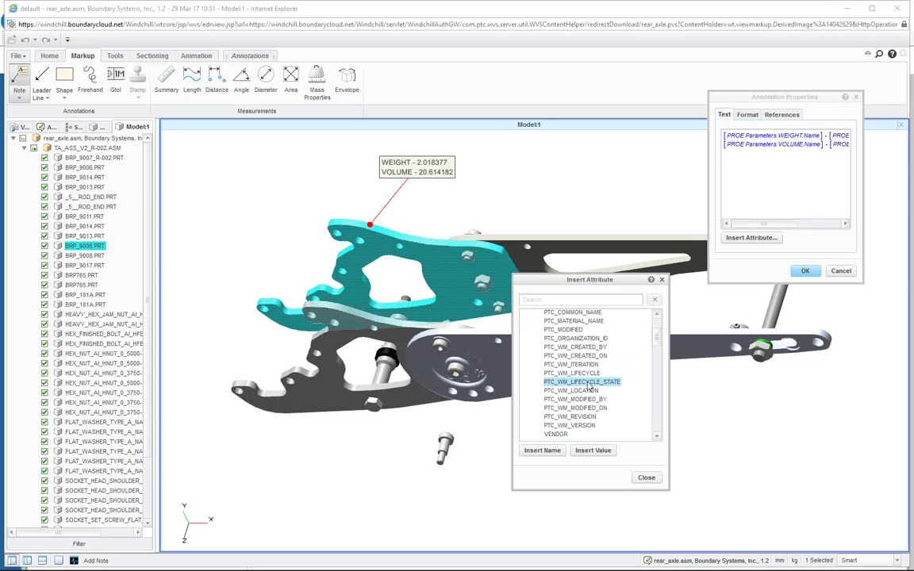
left_click(591, 450)
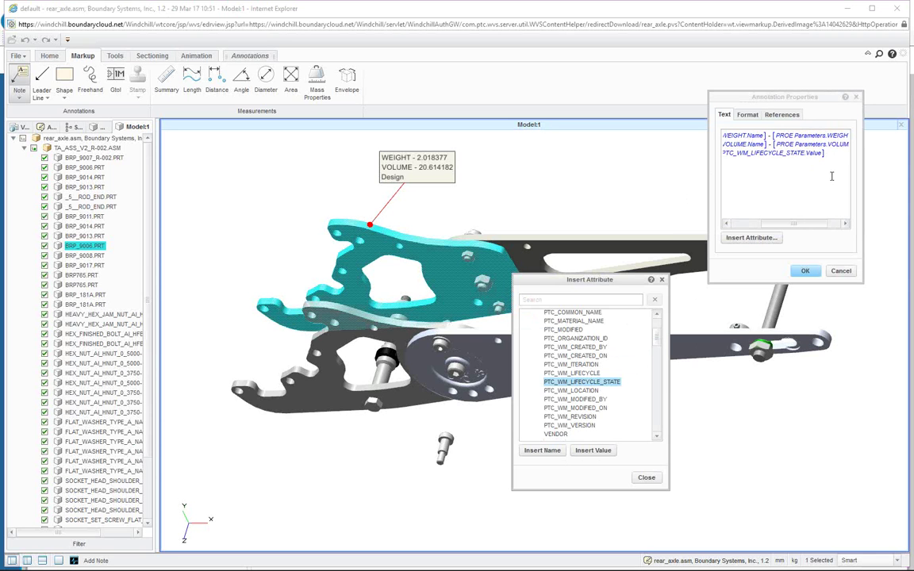
Put the text "Current State - " before the lifecycle state value and finish the note
left_click(738, 197)
left_click(723, 155)
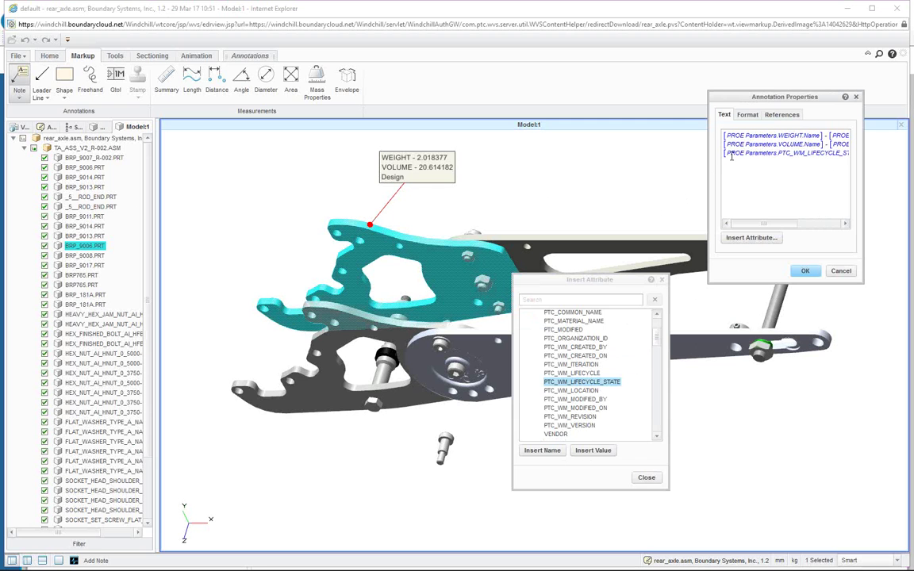
type("Curre")
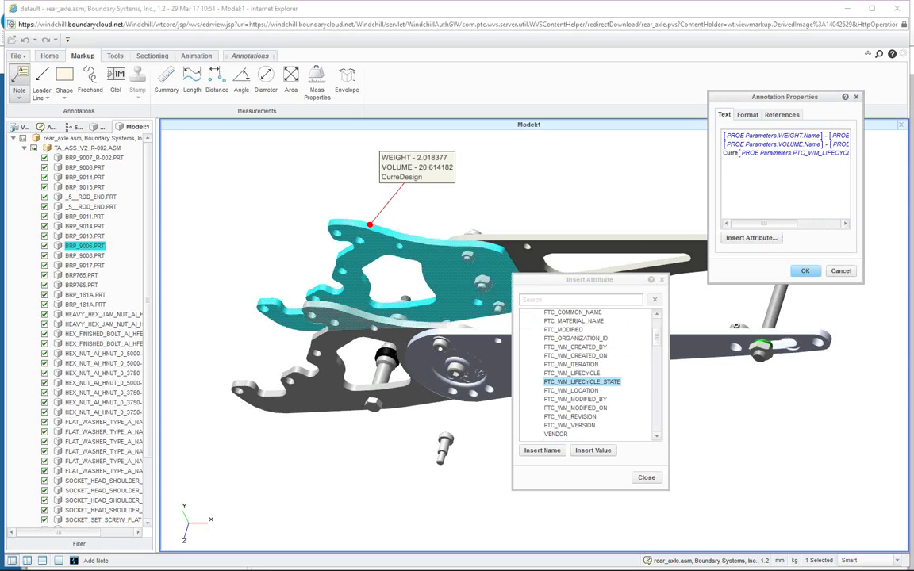
type("nt State ")
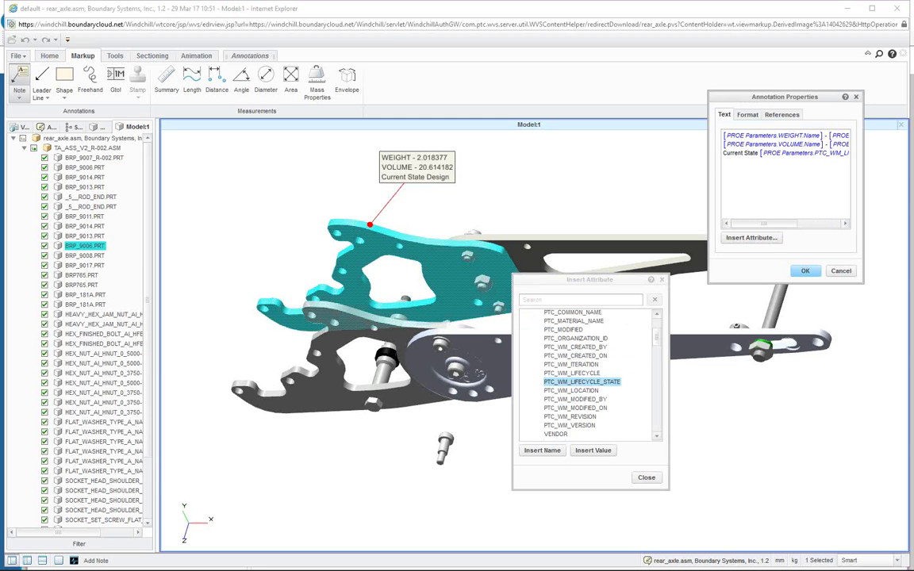
type("-")
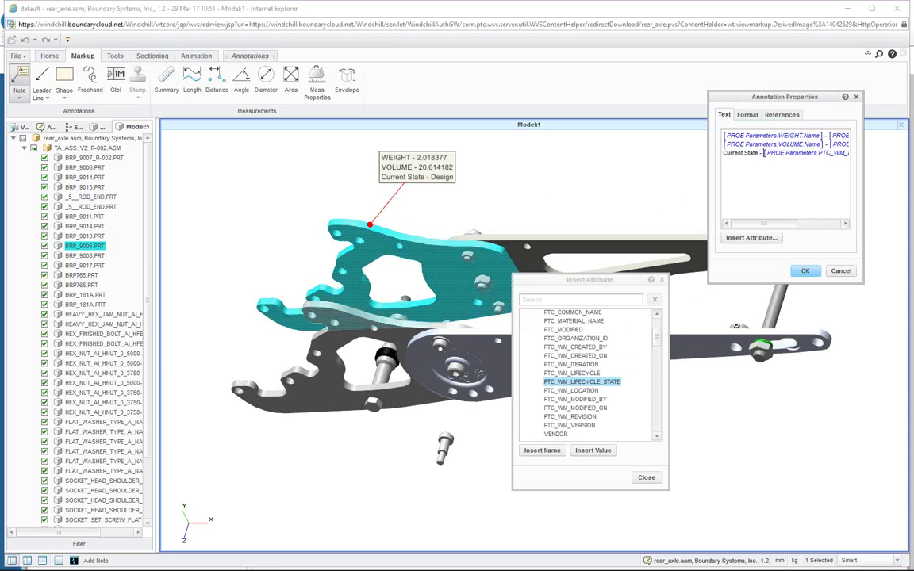
left_click(645, 477)
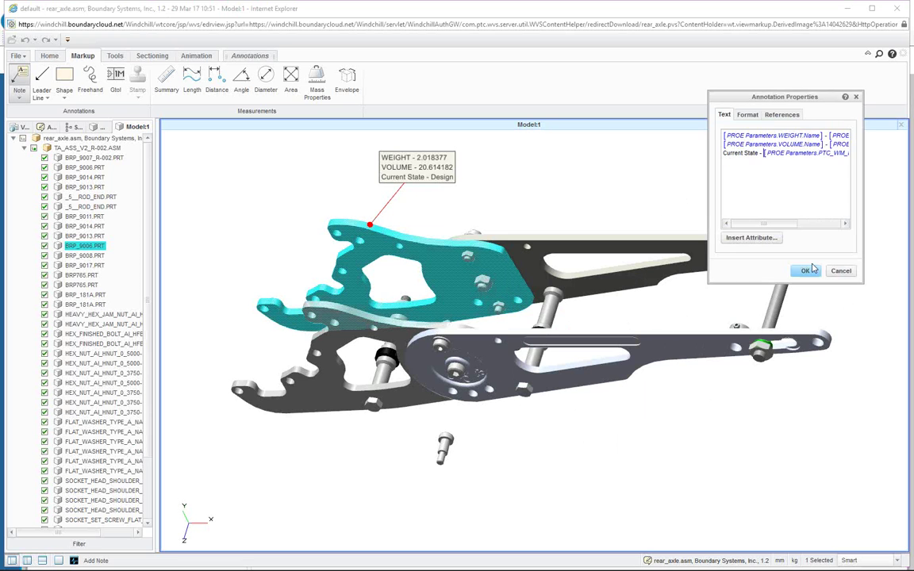
left_click(487, 201)
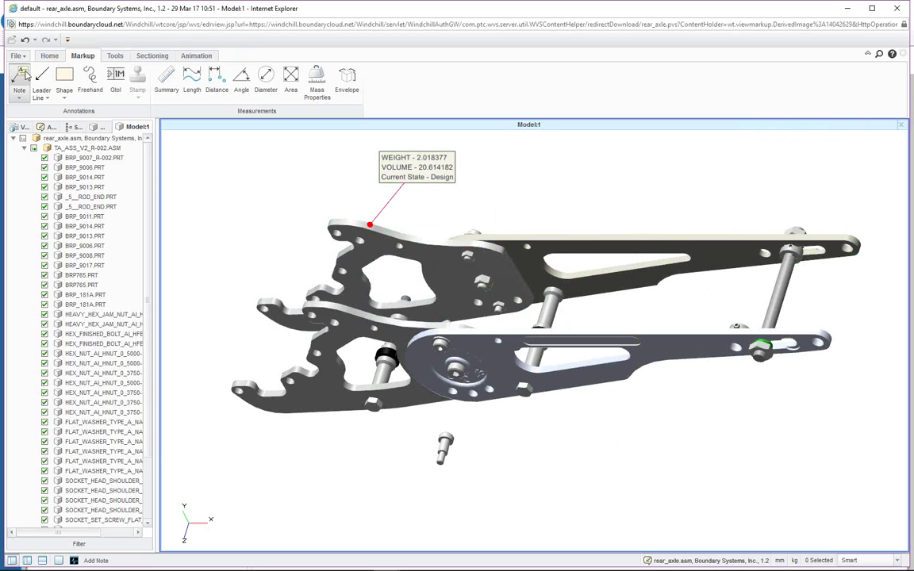
Attach a leader note to the upper edge of the rear BRP_9008.PRT arm, placing its text above the arm
left_click(17, 99)
left_click(612, 238)
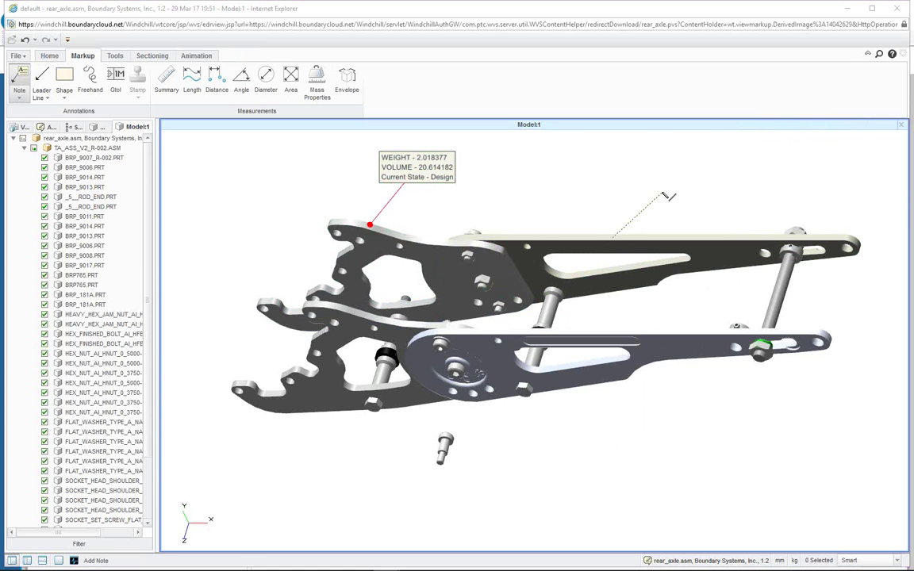
left_click(664, 195)
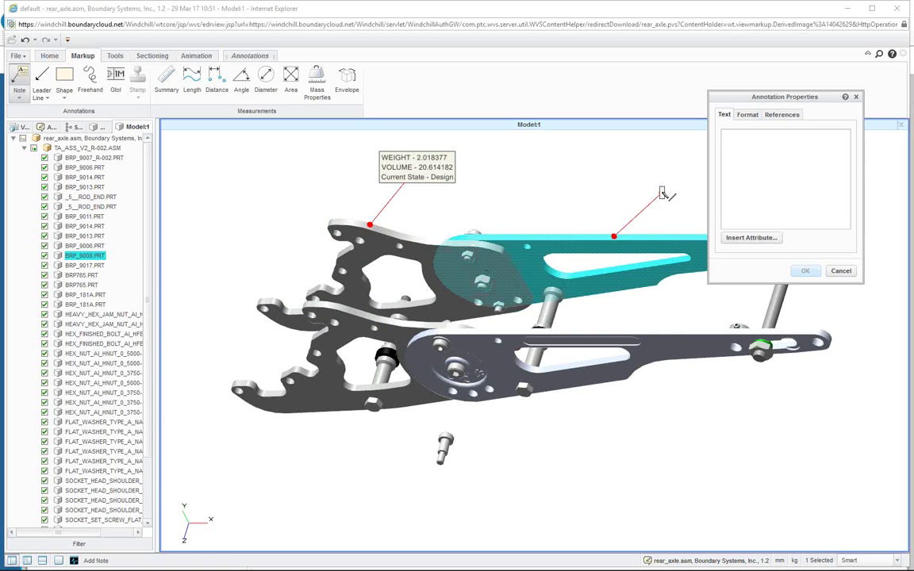
Enter "Check Material type" as the text of the BRP_9008.PRT note and accept it
type("Cha")
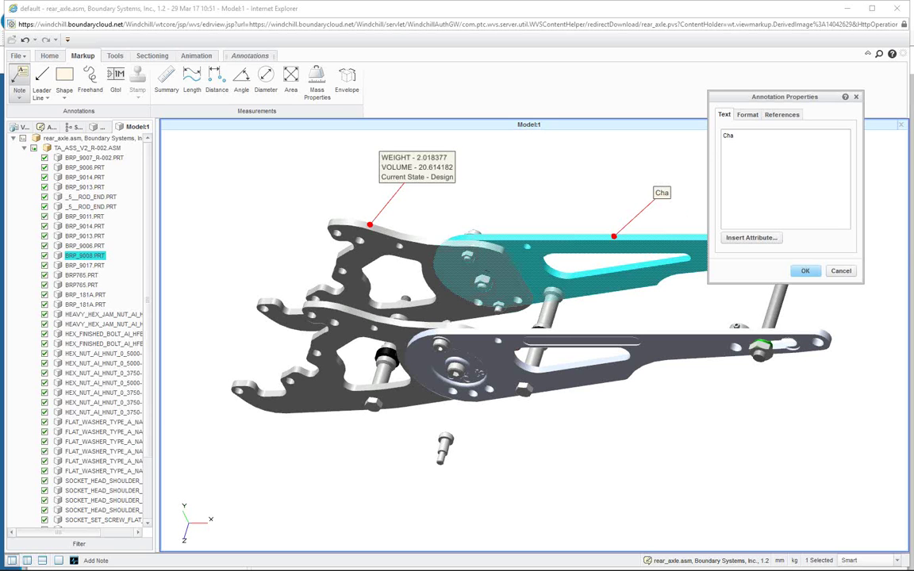
key("BackSpace")
type("eck Mart")
key("BackSpace")
key("BackSpace")
type("t")
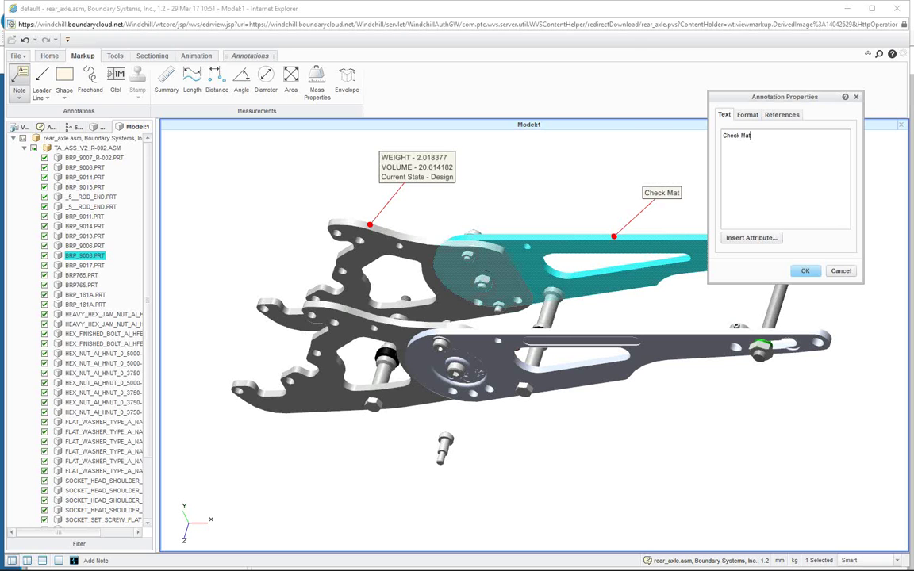
type("erial type and")
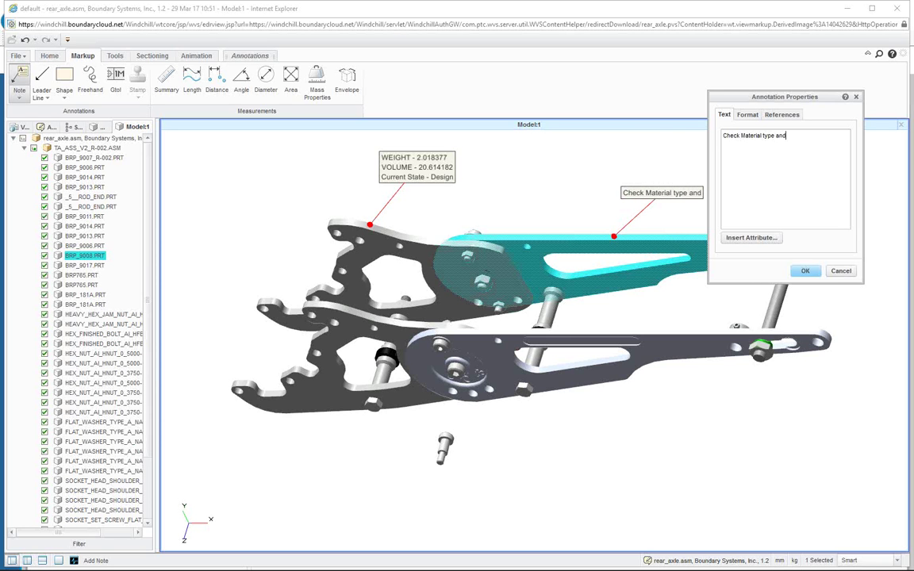
key("BackSpace")
key("BackSpace")
key("BackSpace")
key("BackSpace")
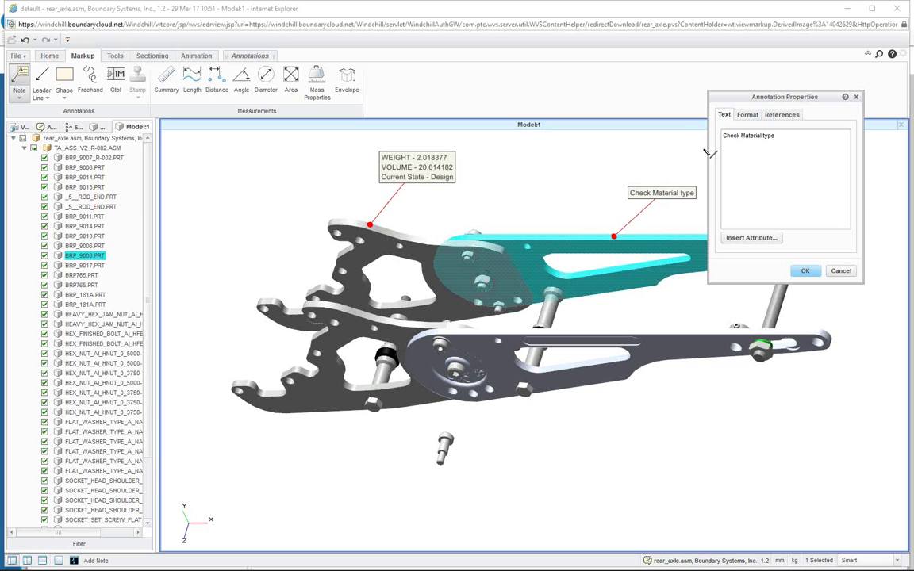
left_click(804, 270)
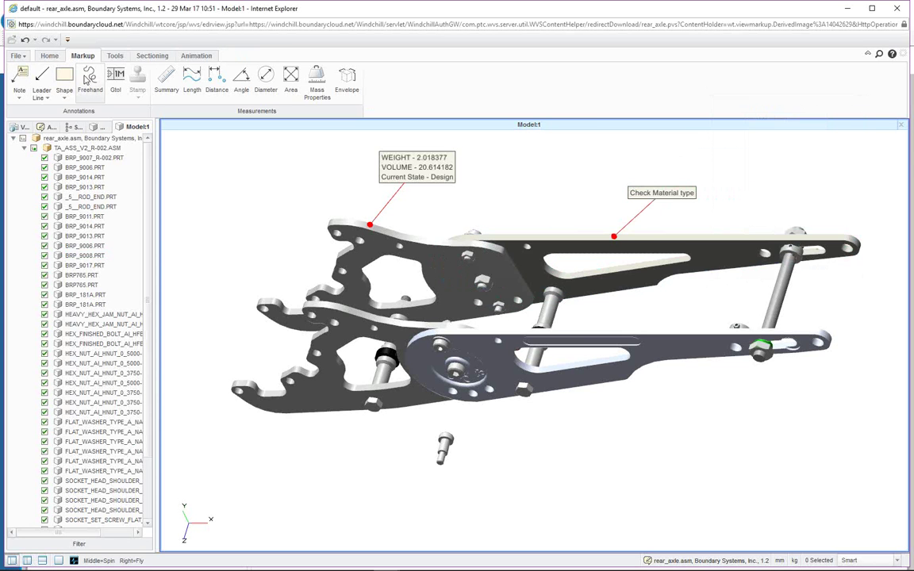
left_click(88, 77)
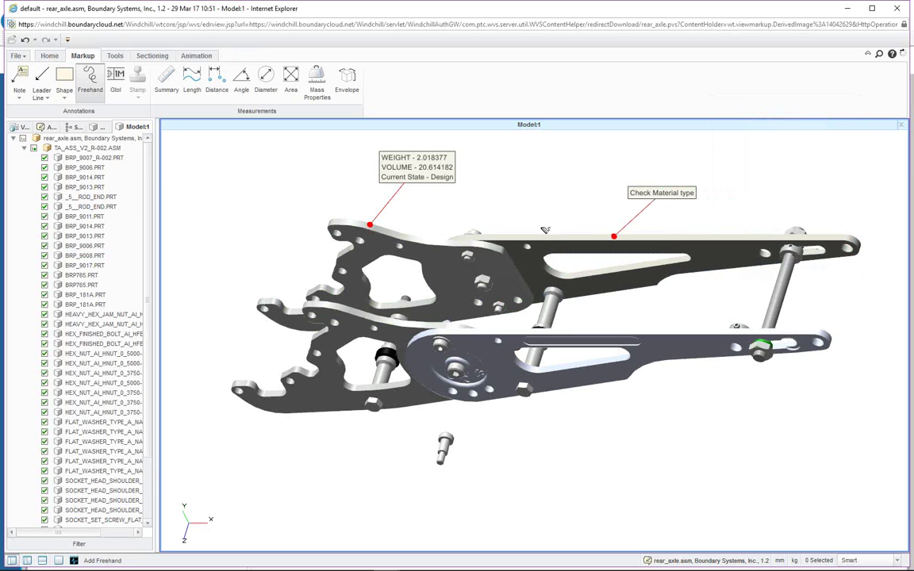
left_click_drag(543, 226, 537, 239)
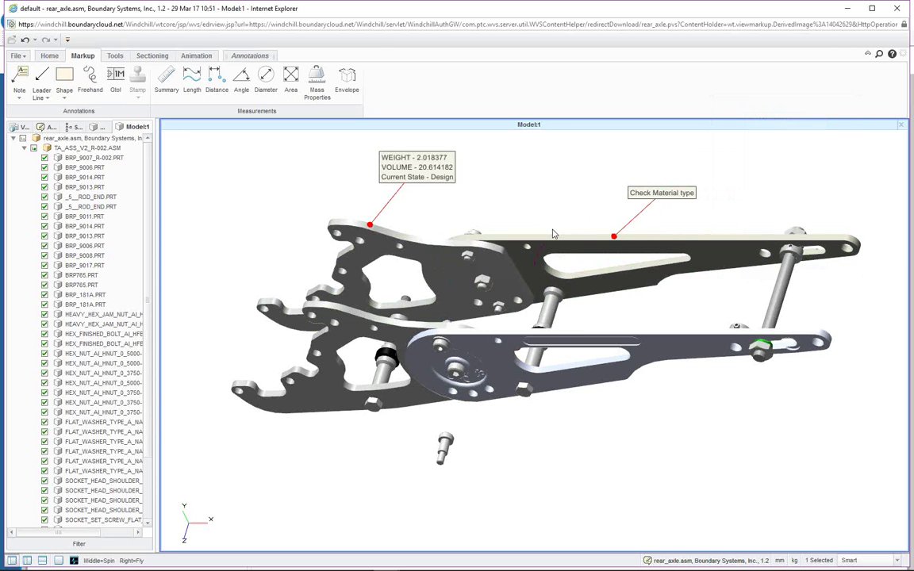
left_click(530, 271)
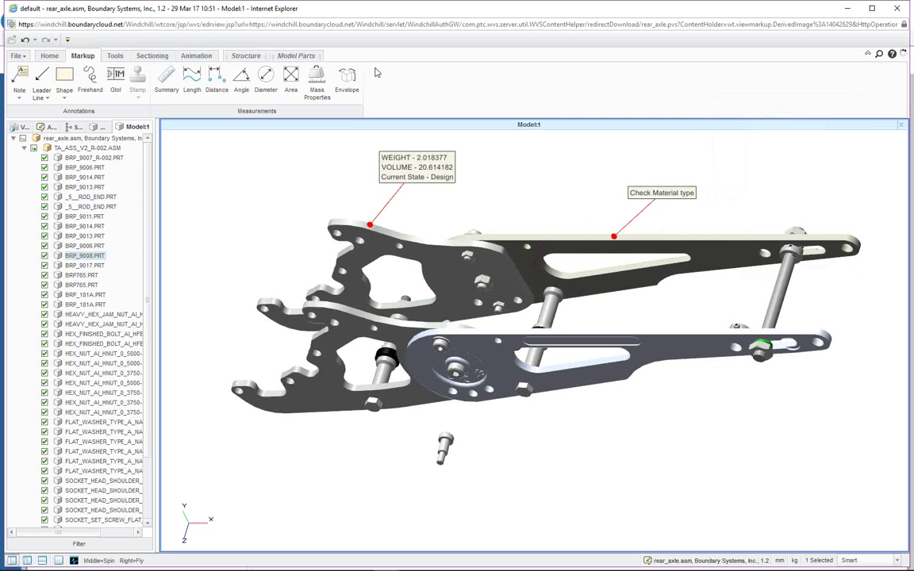
left_click(95, 81)
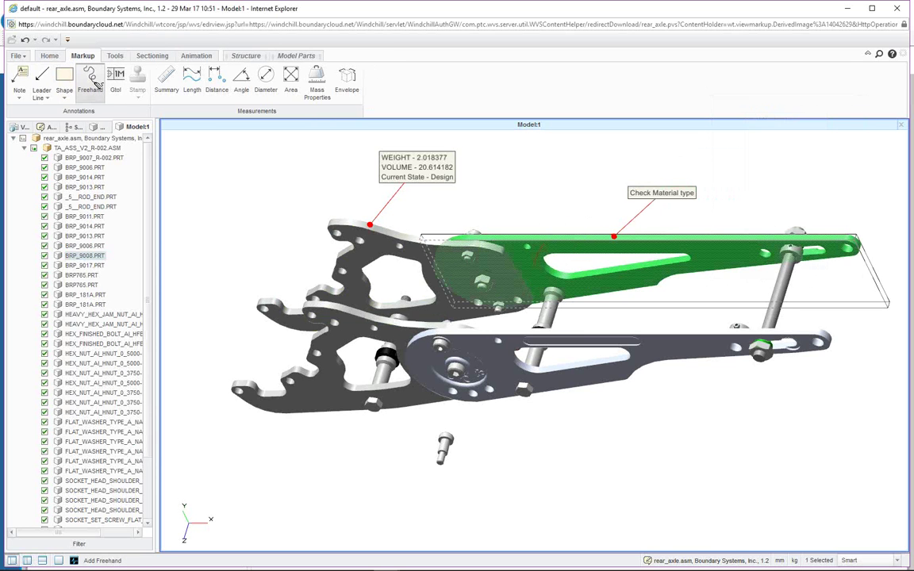
left_click_drag(334, 158, 328, 156)
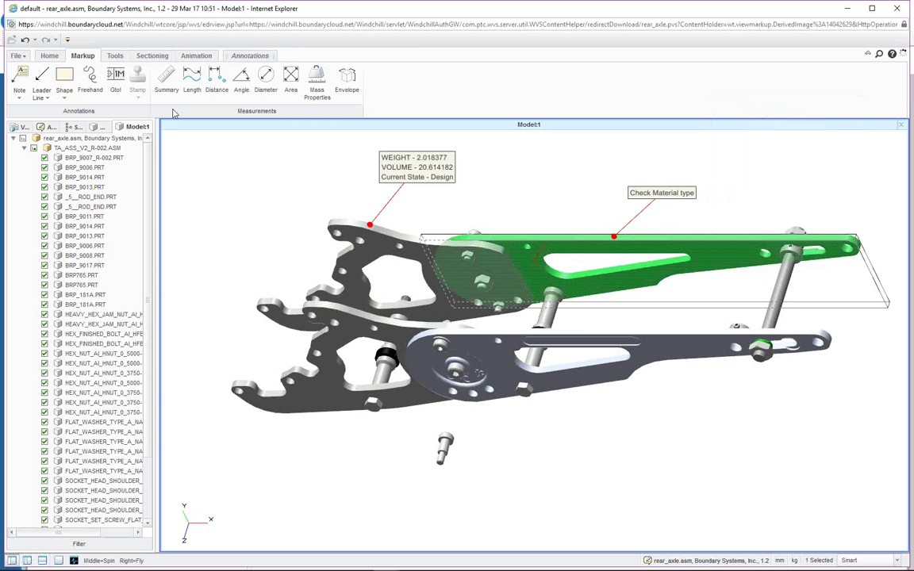
left_click(25, 41)
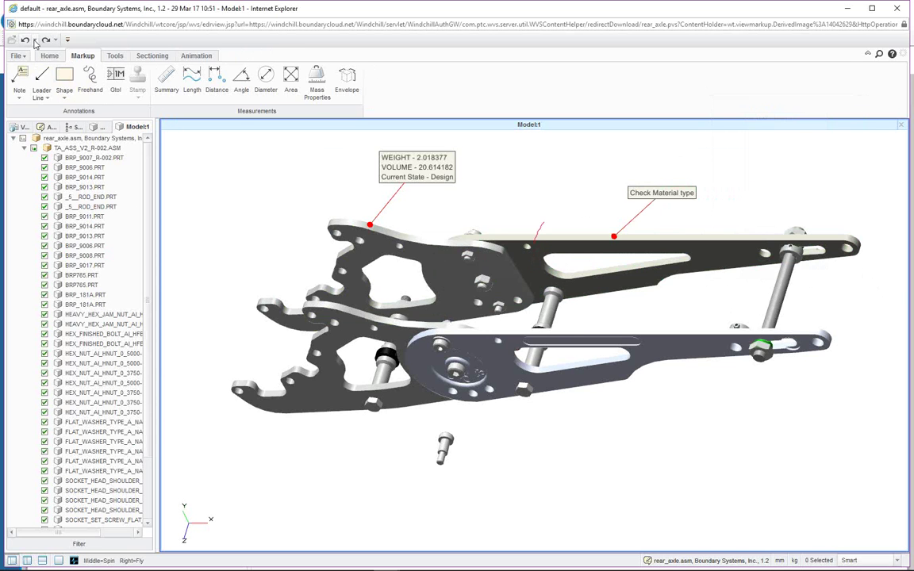
Draw a closed freehand outline around the elongated triangular cutout of the rear BRP_9008.PRT arm
left_click(98, 83)
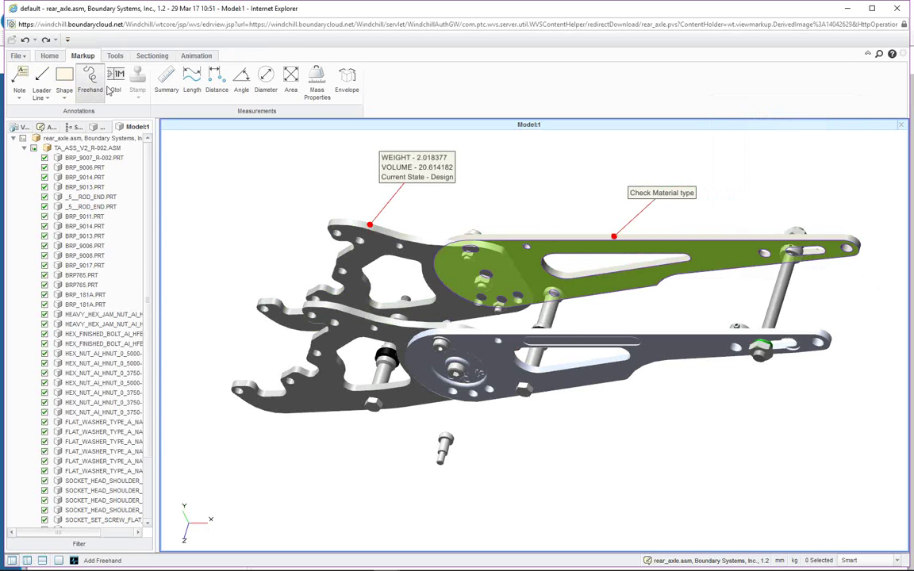
mouse_move(541, 224)
left_mouse_down()
mouse_move(578, 232)
mouse_move(641, 216)
mouse_move(709, 246)
mouse_move(717, 271)
mouse_move(683, 280)
mouse_move(640, 310)
mouse_move(512, 305)
mouse_move(543, 229)
left_mouse_up()
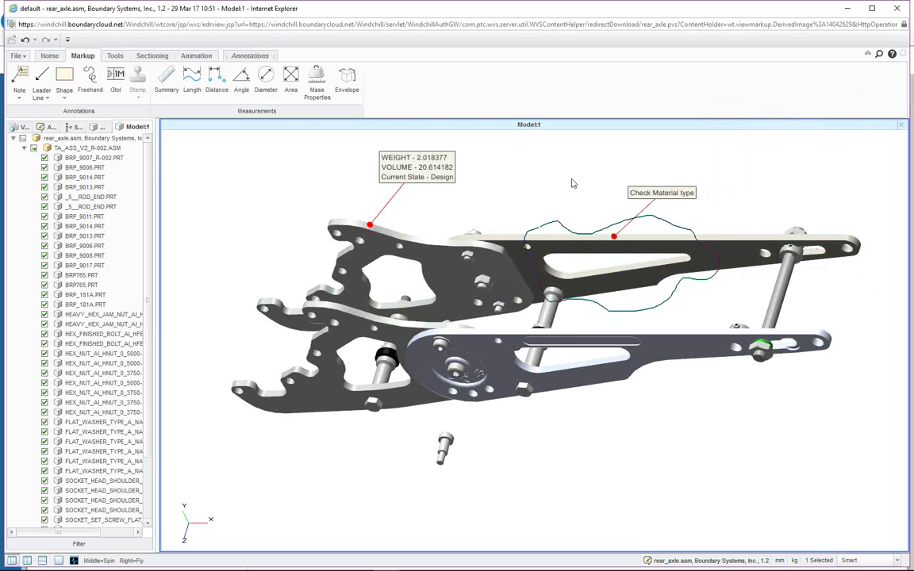
Attach a leader note to the freehand outline around the rear arm's cutout, placing its text above the outline
left_click(21, 80)
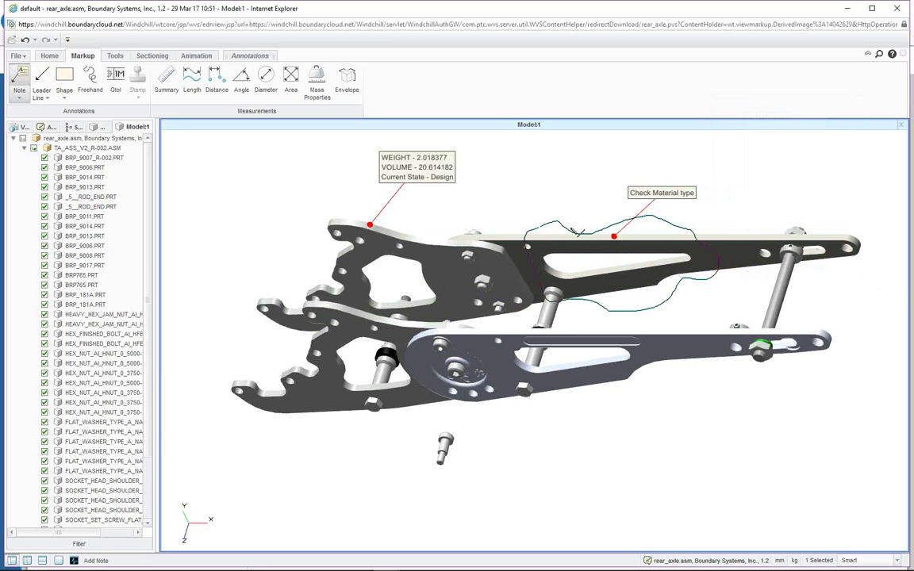
left_click(567, 229)
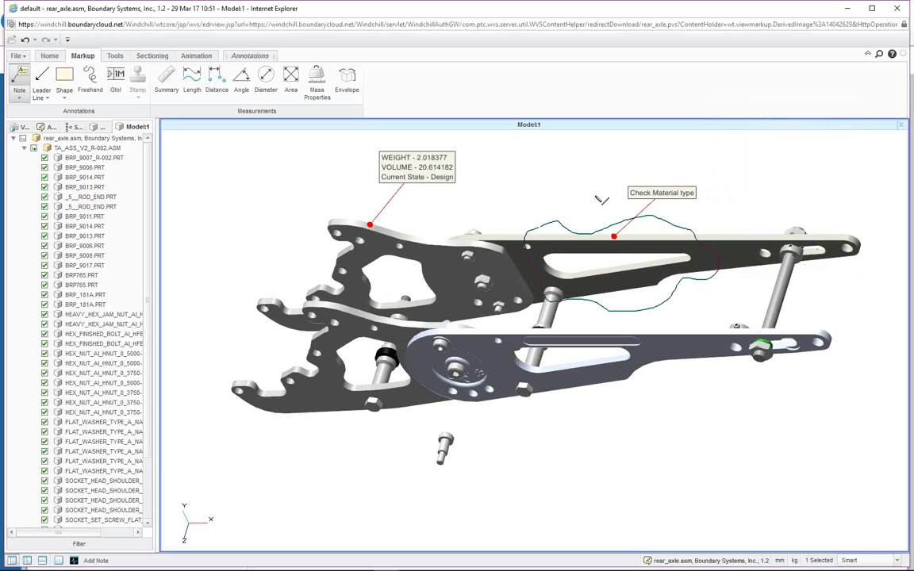
left_click(541, 180)
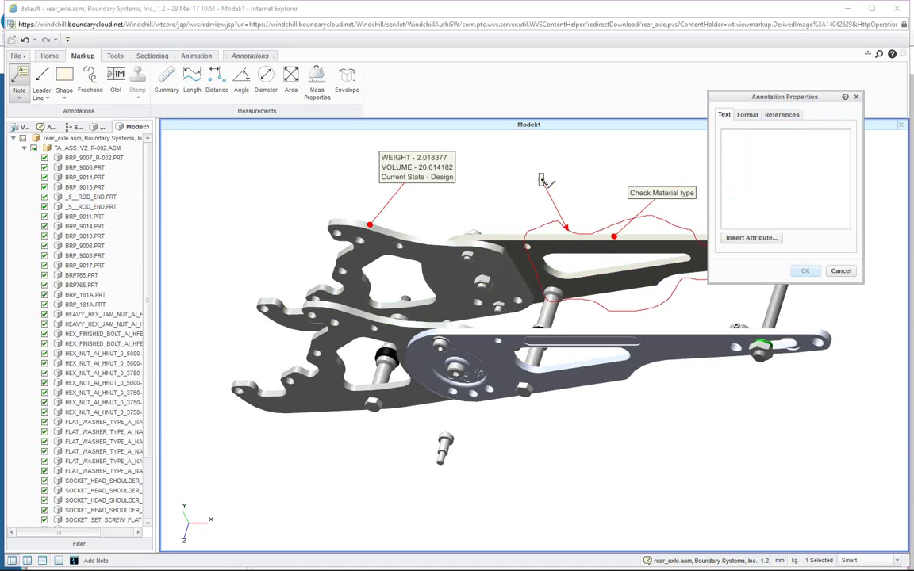
type("car")
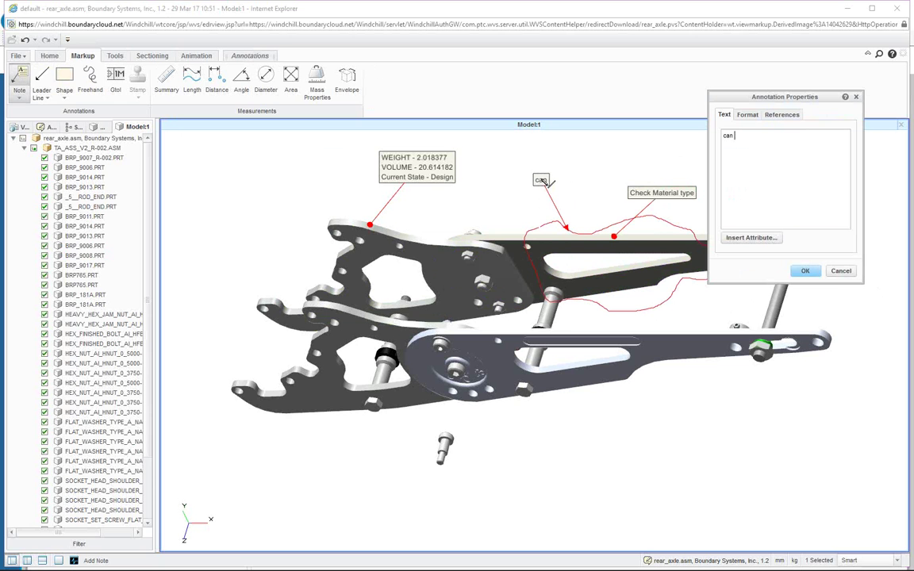
type(" th")
key("BackSpace")
key("BackSpace")
key("BackSpace")
key("BackSpace")
key("BackSpace")
key("BackSpace")
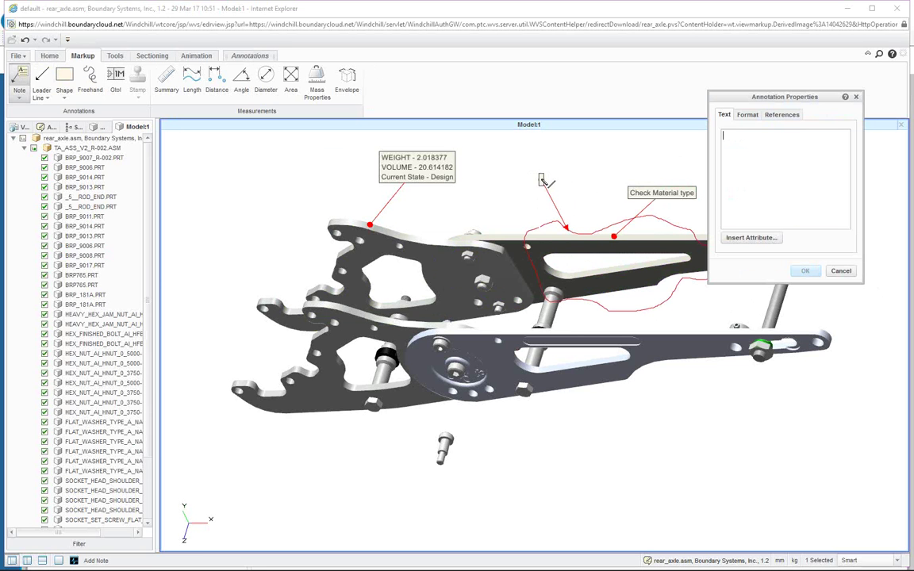
Enter "Can this be larger and not compromise strength" as the outline's note text, accept it and deselect the note
type("Can this")
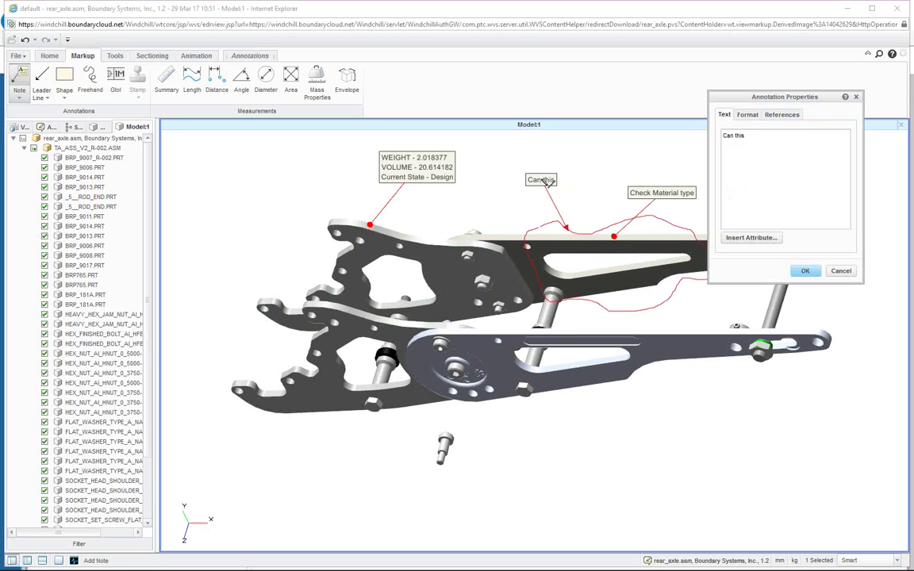
type(" be lart")
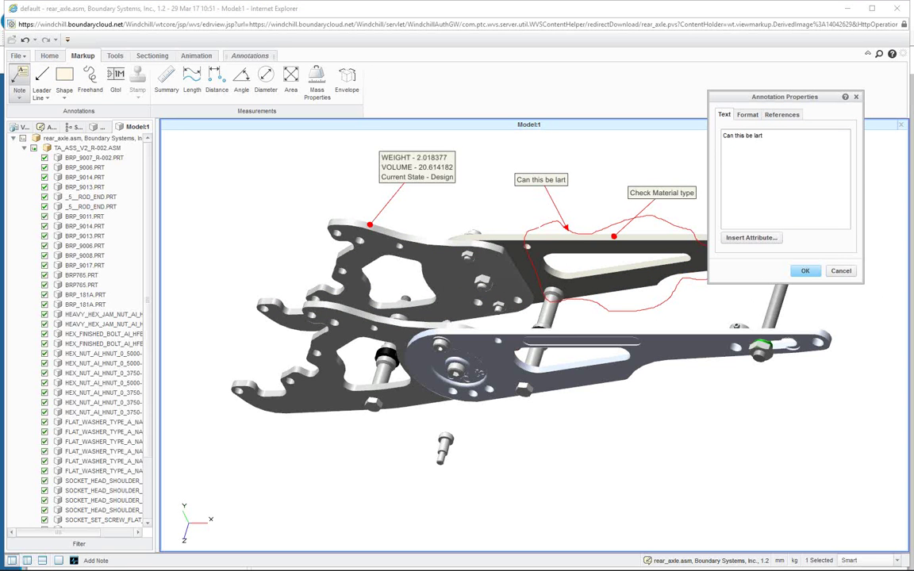
key("BackSpace")
type("ger and ont")
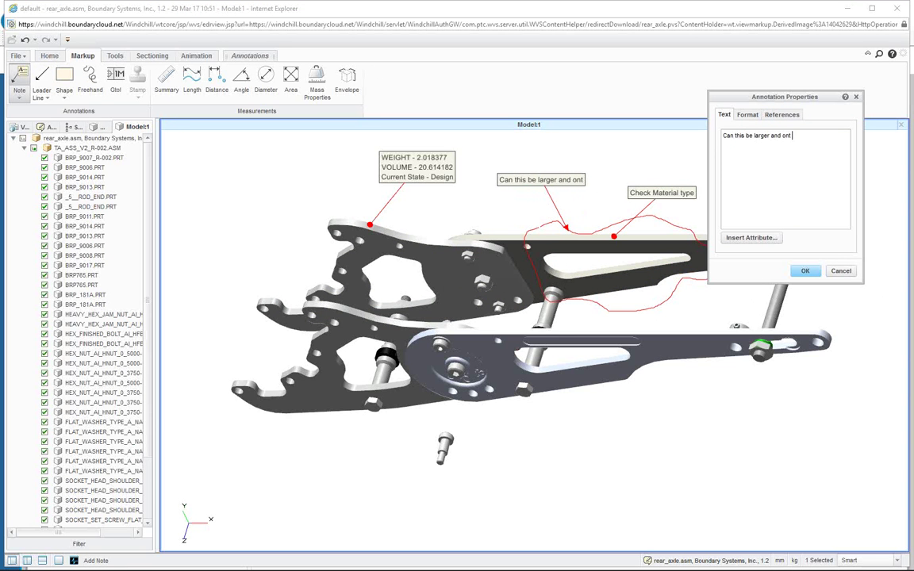
key("BackSpace")
key("BackSpace")
key("BackSpace")
type("not c")
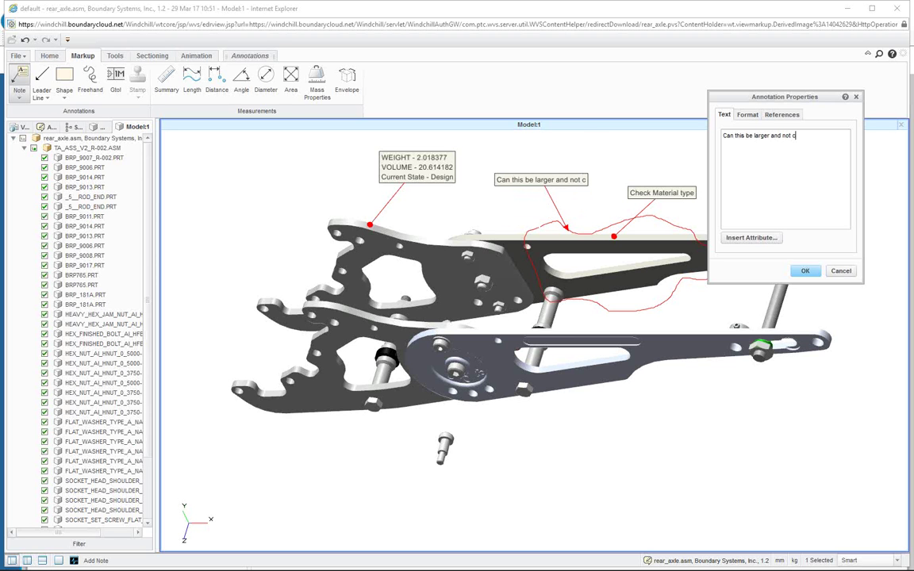
type("ompromi")
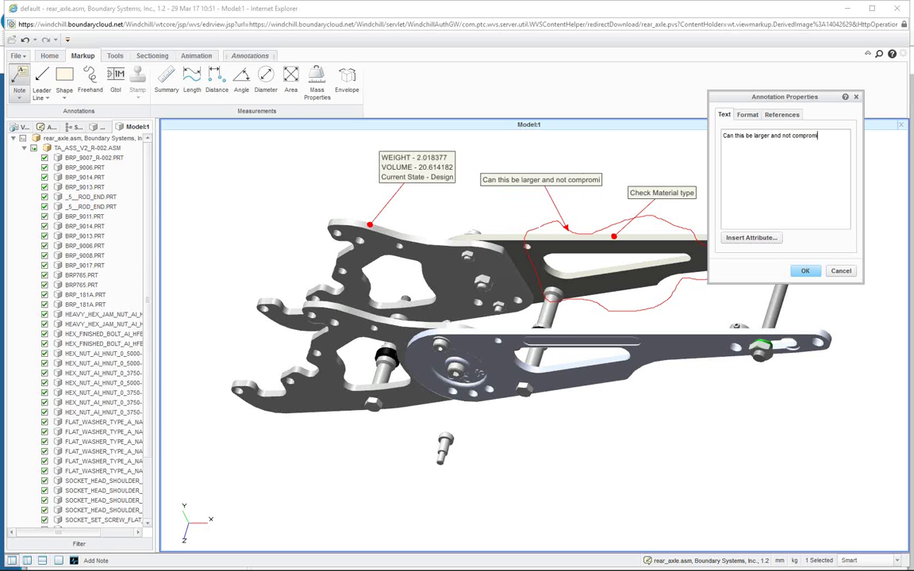
type("se")
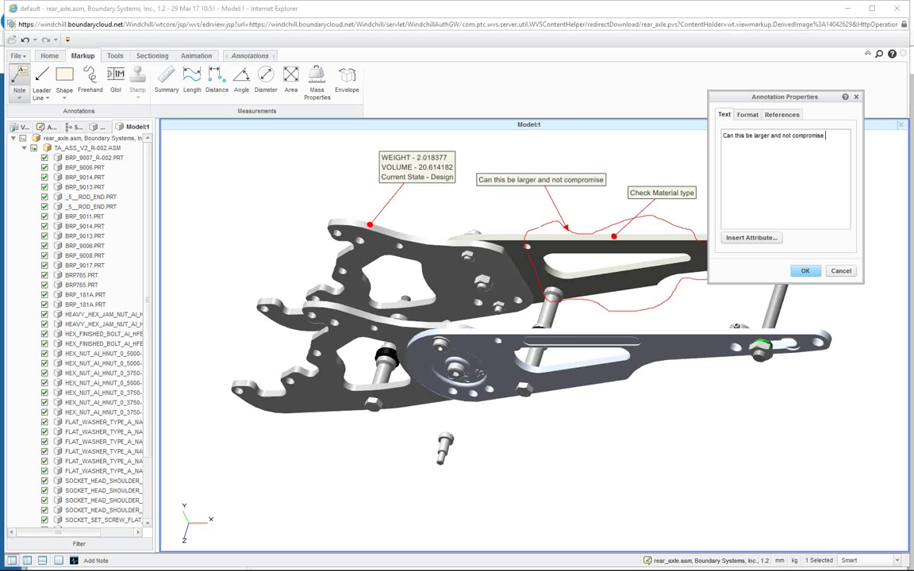
type(" strength")
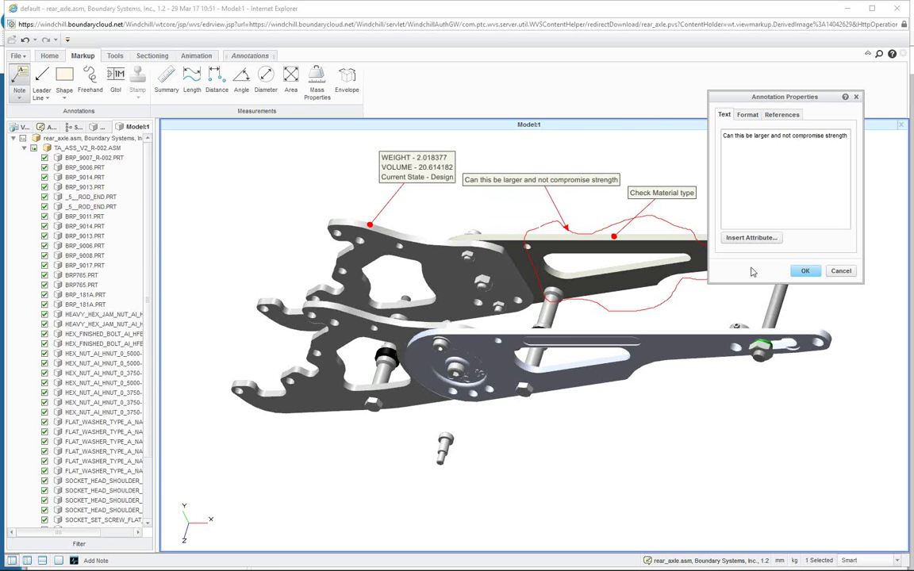
left_click(805, 271)
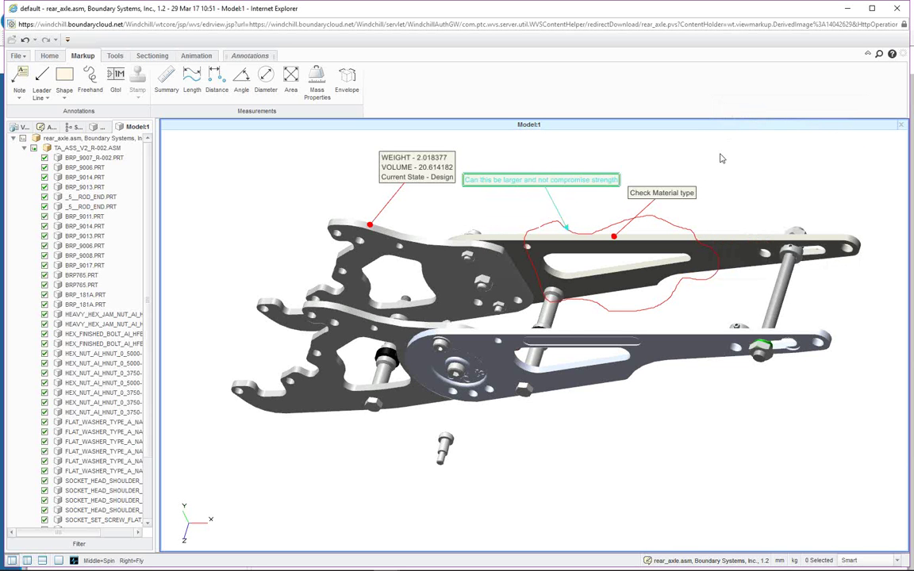
left_click(603, 162)
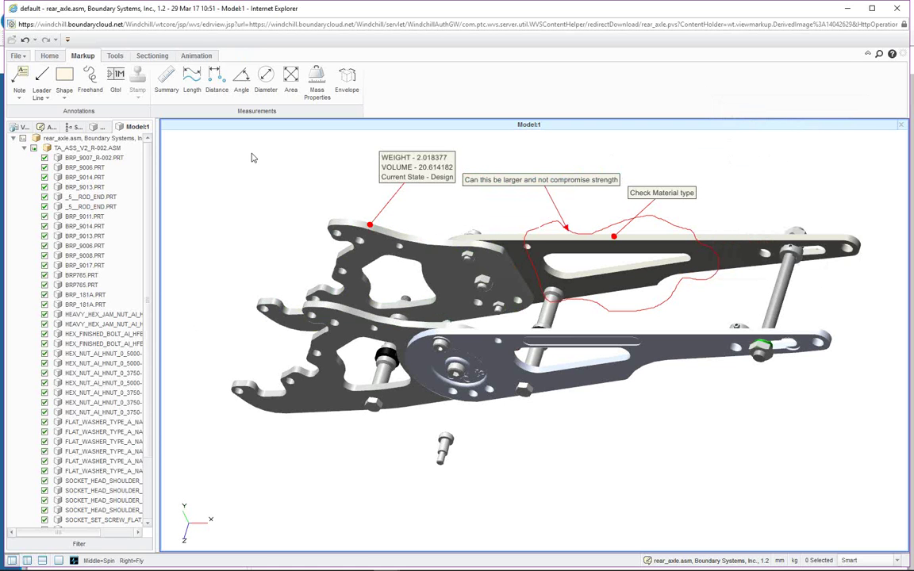
Create a preset X-axis section and move its plane along the arms to about X = -627 mm
left_click(153, 56)
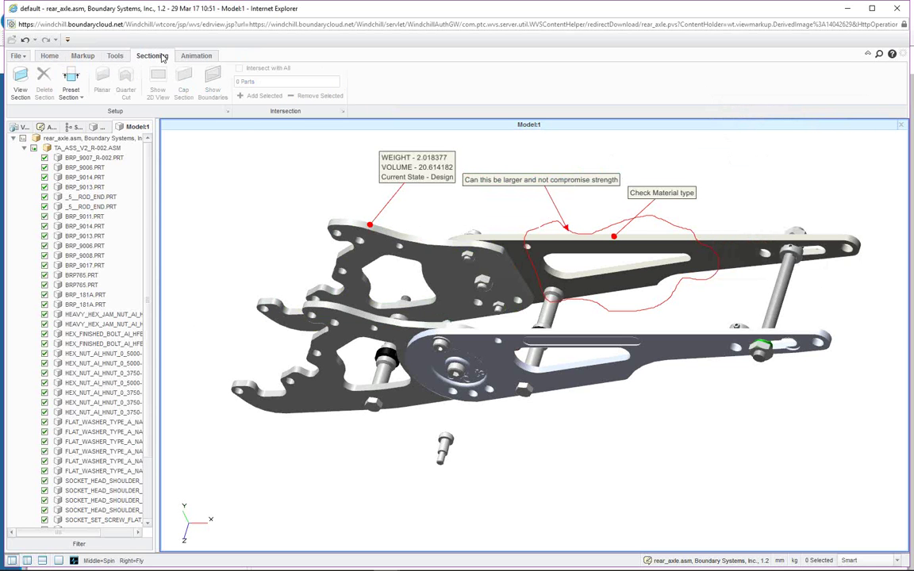
left_click(77, 95)
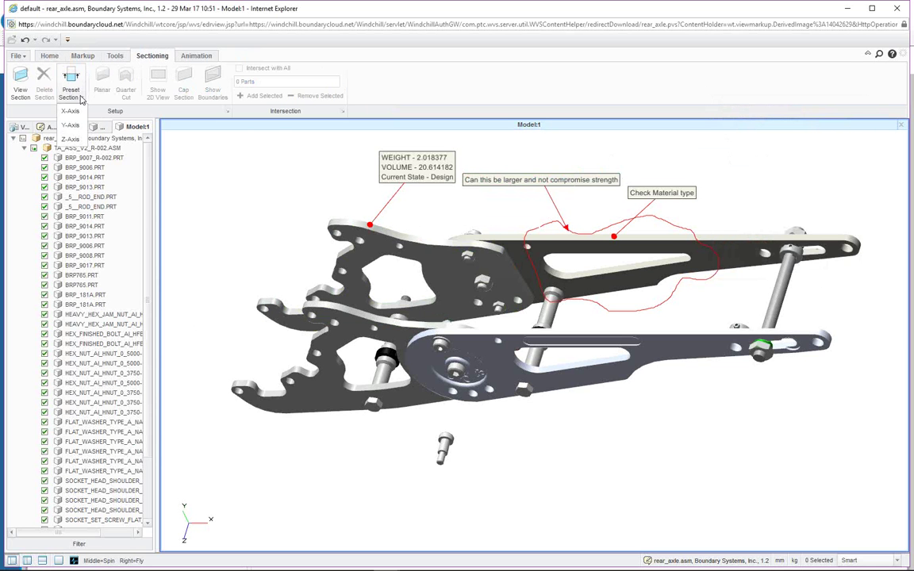
left_click(74, 113)
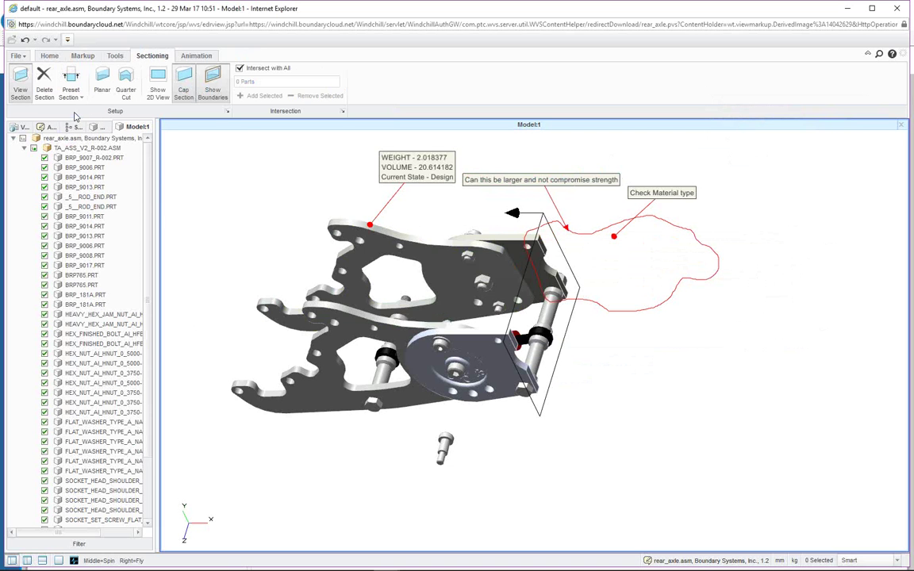
left_click(549, 228)
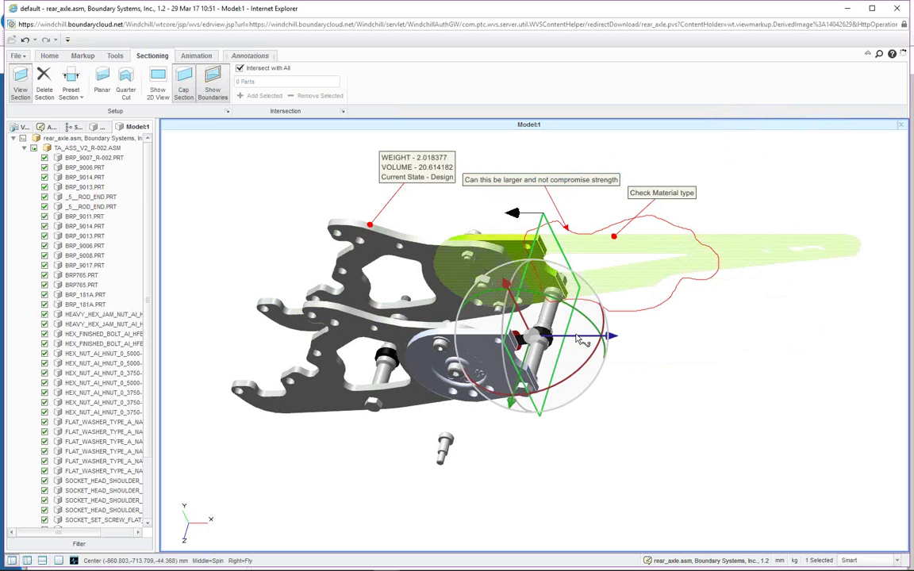
mouse_move(578, 341)
left_mouse_down()
mouse_move(698, 349)
mouse_move(619, 355)
mouse_move(702, 351)
mouse_move(410, 345)
mouse_move(555, 367)
mouse_move(749, 373)
left_mouse_up()
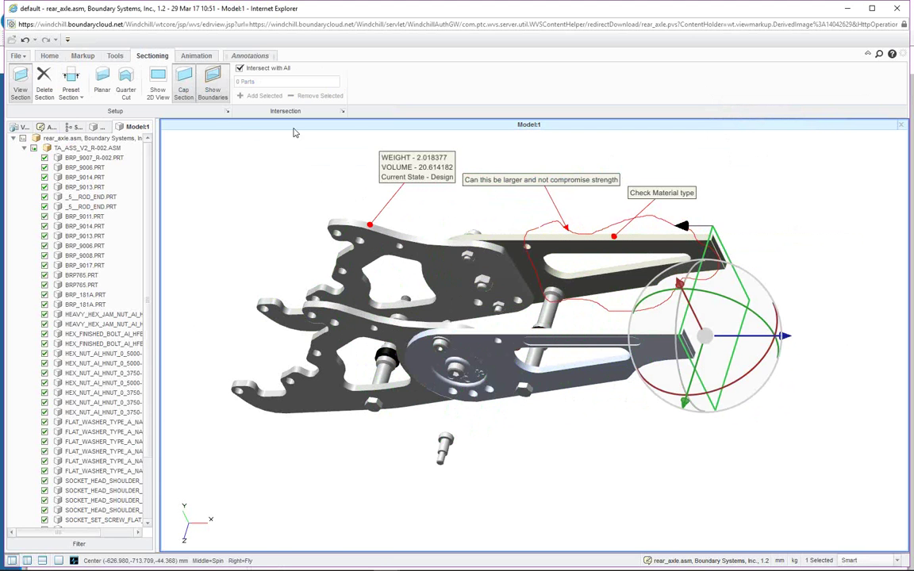
Limit the section to BRP_9008.PRT, BRP_9007_R-002.PRT and both BRP_9006.PRT plates instead of intersecting all parts
left_click(239, 69)
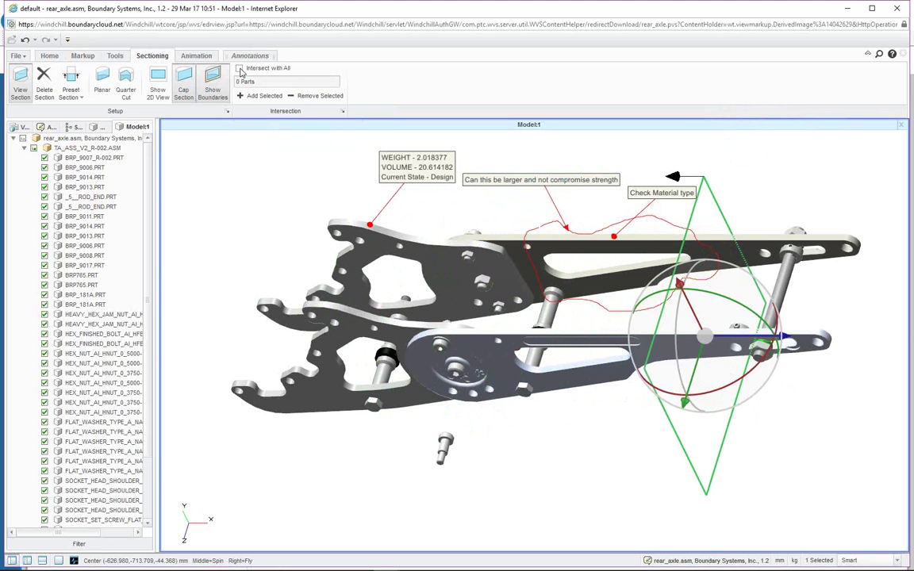
left_click(853, 253)
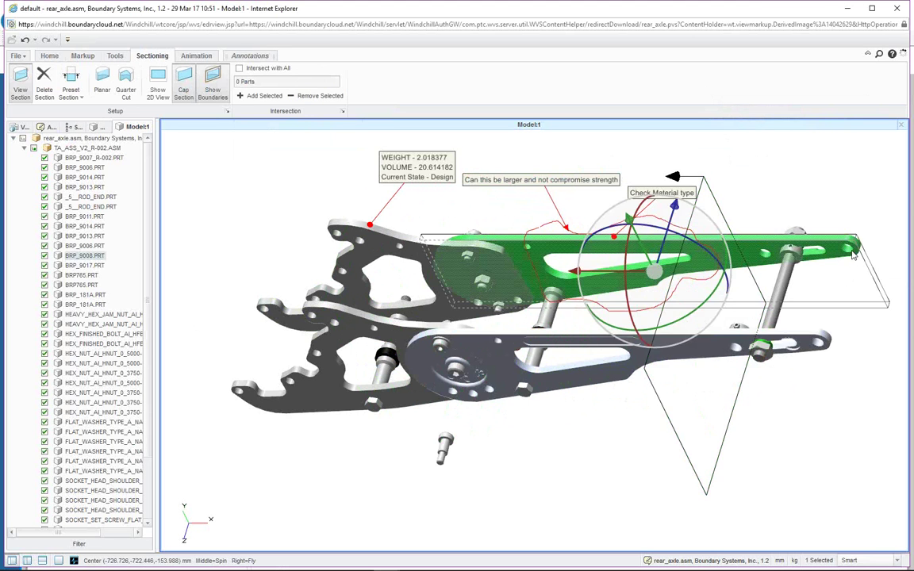
left_click(813, 344, "ctrl")
left_click(814, 347, "ctrl")
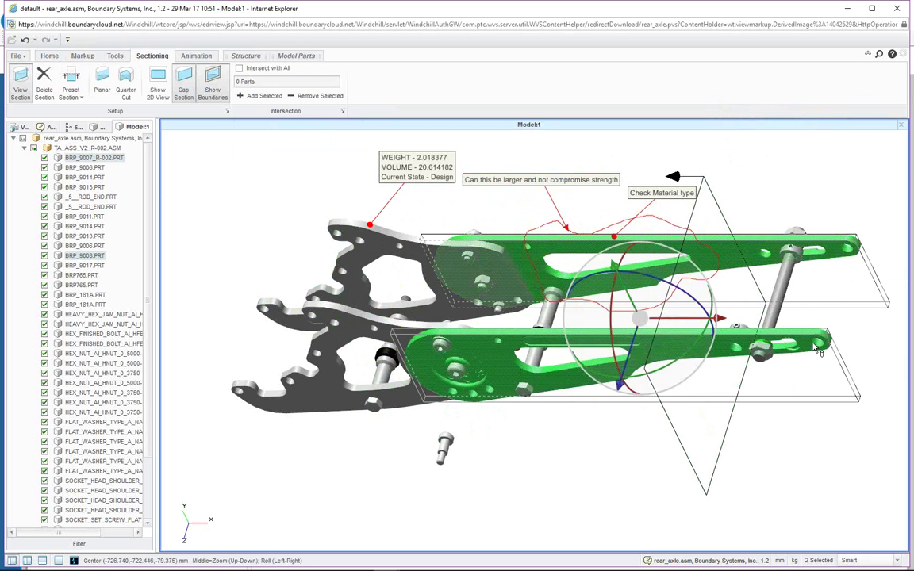
left_click(369, 274, "ctrl")
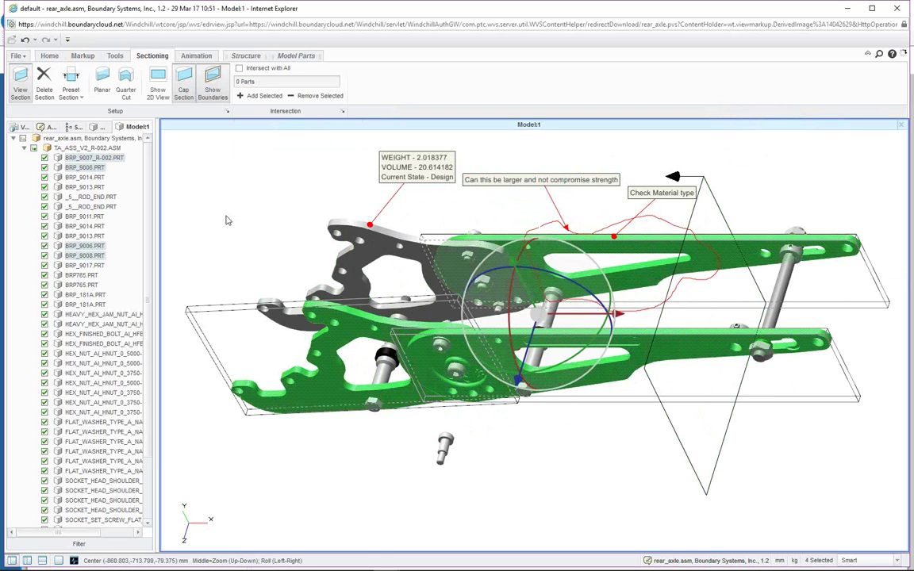
left_click(270, 97)
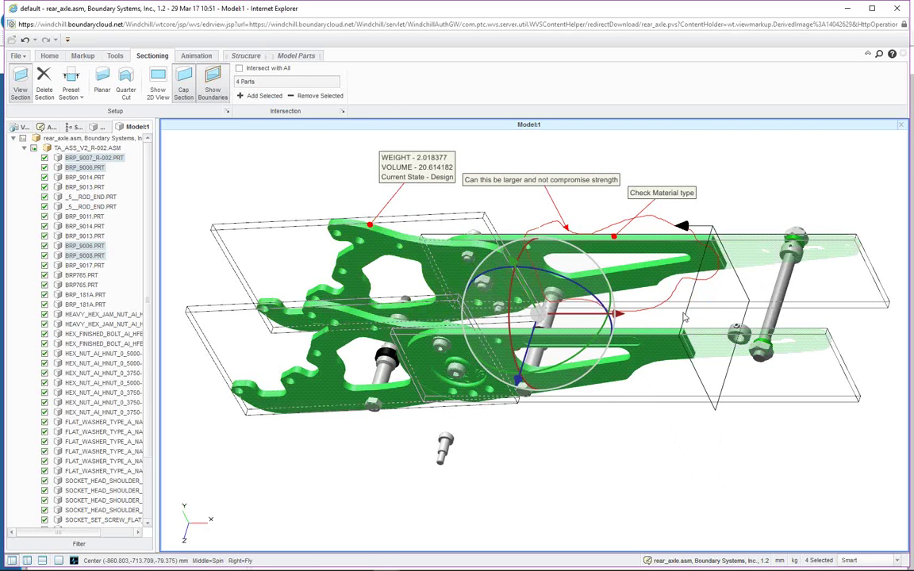
Slide the X-axis section plane through the arms, ending at about X = -771 mm across the triangular cutouts
left_click(738, 334)
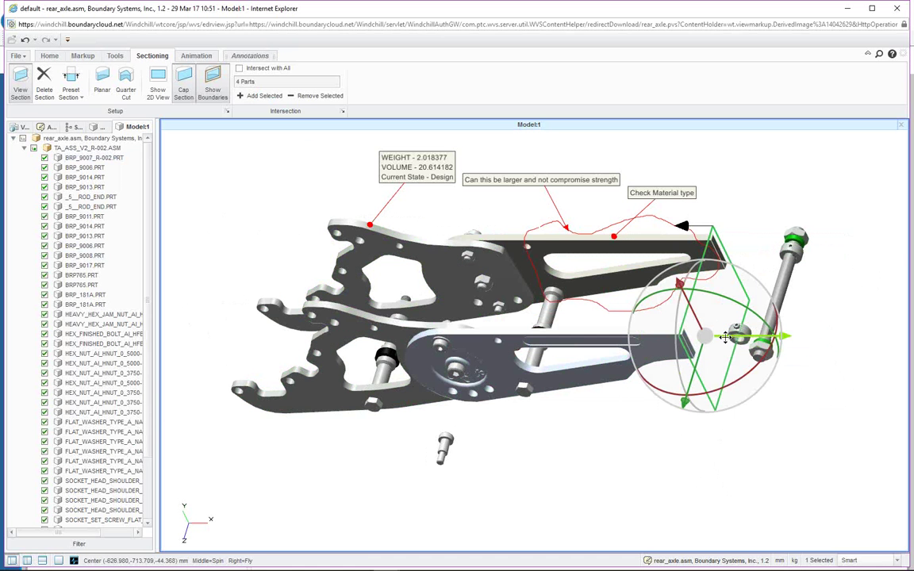
left_click(788, 339)
left_click_drag(786, 336, 901, 372)
left_click_drag(861, 335, 637, 335)
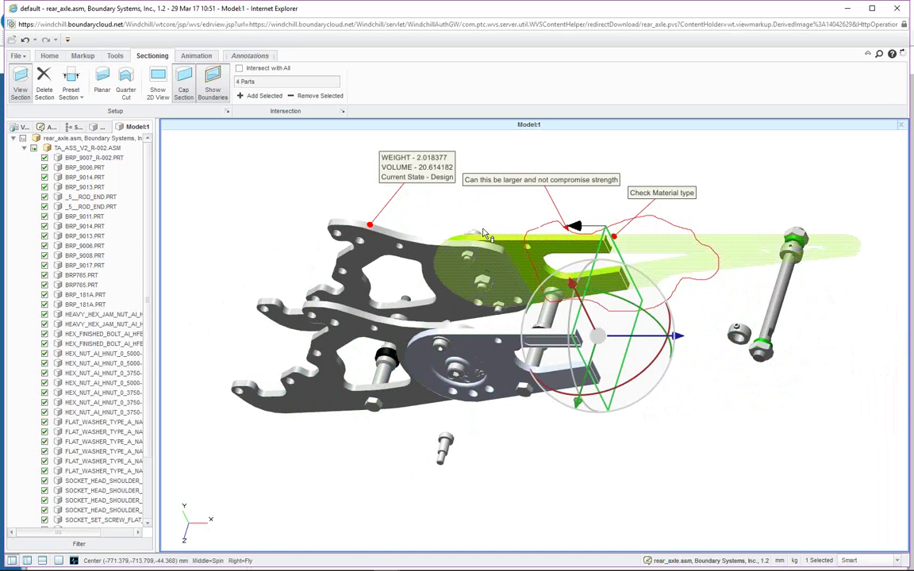
Change the section to a quarter cut and move its second plane to about Z = -8 mm at the front arm
left_click(126, 76)
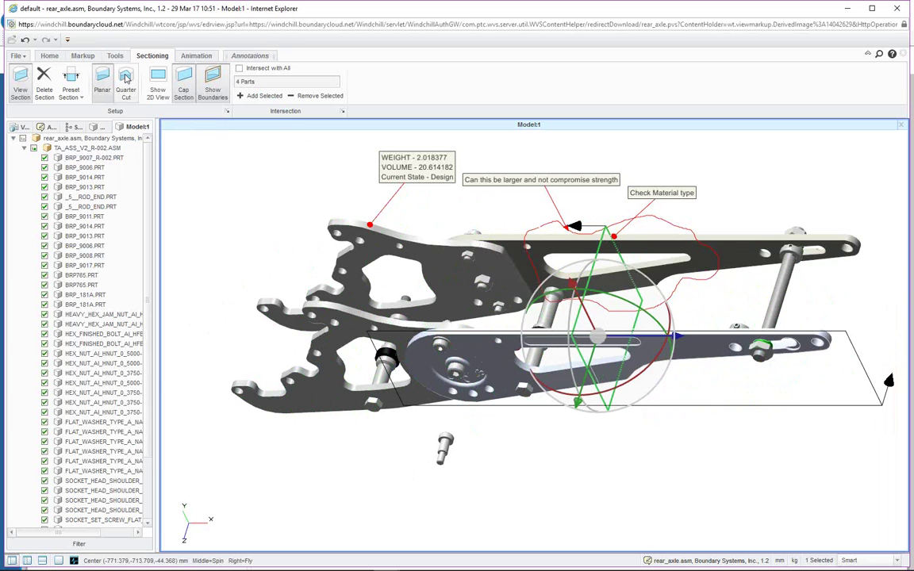
left_click(868, 376)
left_click(867, 378)
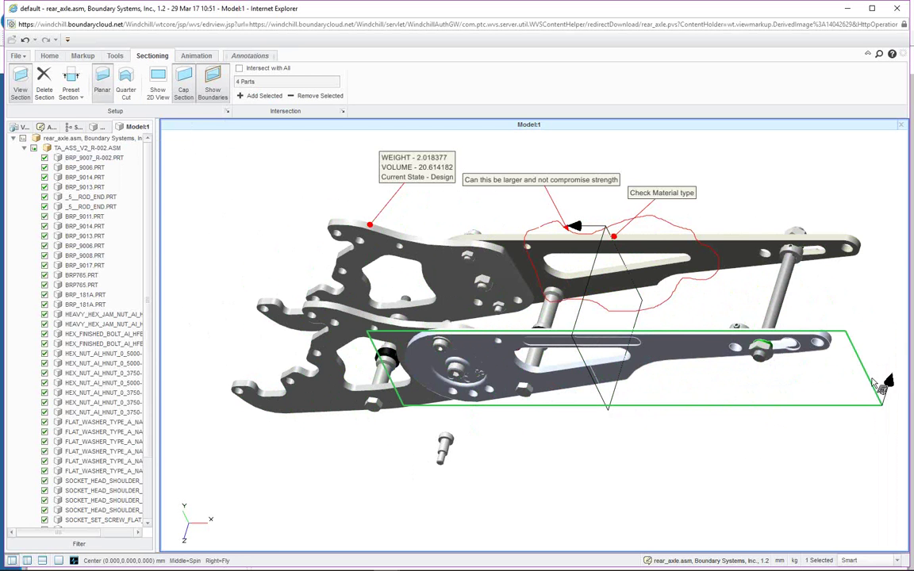
left_click(124, 82)
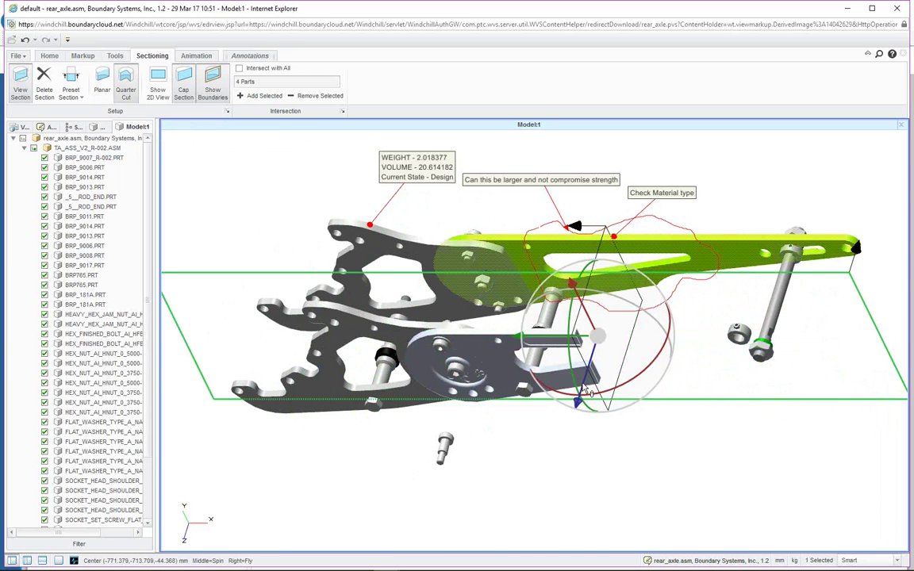
left_click_drag(585, 389, 560, 407)
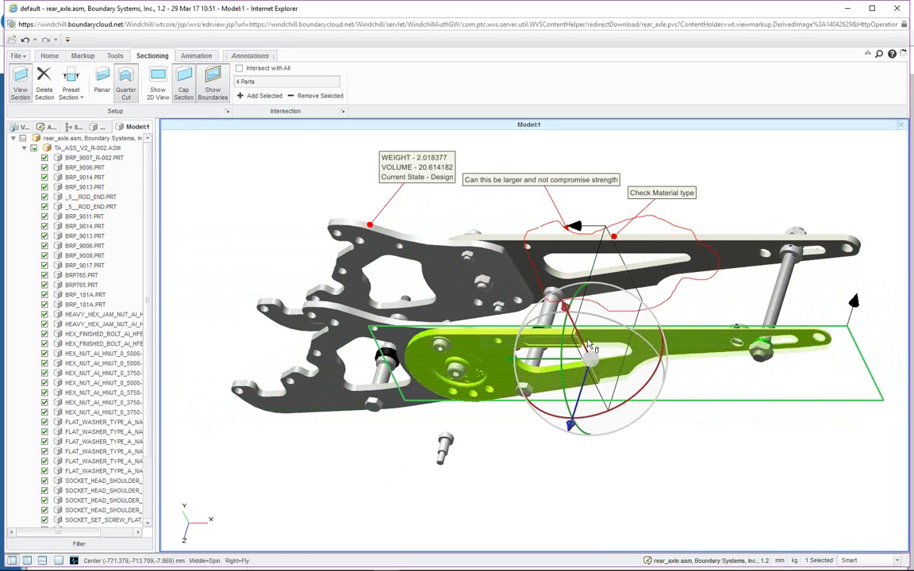
Slide the quarter cut's X plane to about X = -988 mm and its Z plane to about Z = -6 mm
left_click(637, 321)
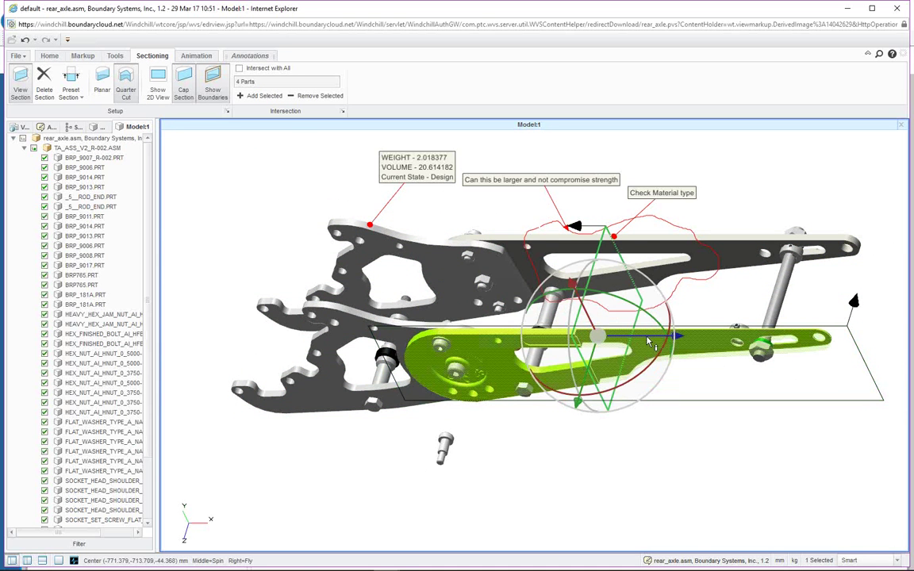
left_click_drag(649, 341, 488, 337)
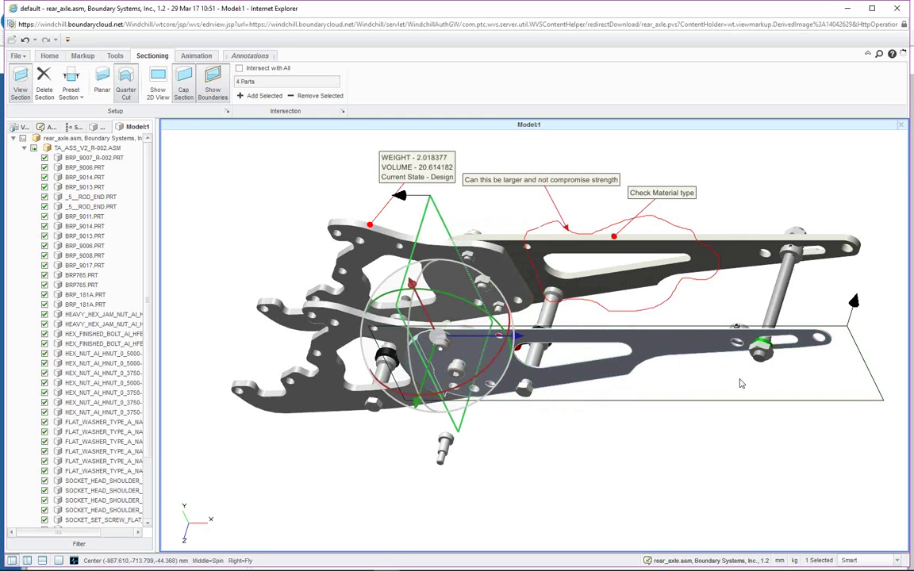
left_click(856, 340)
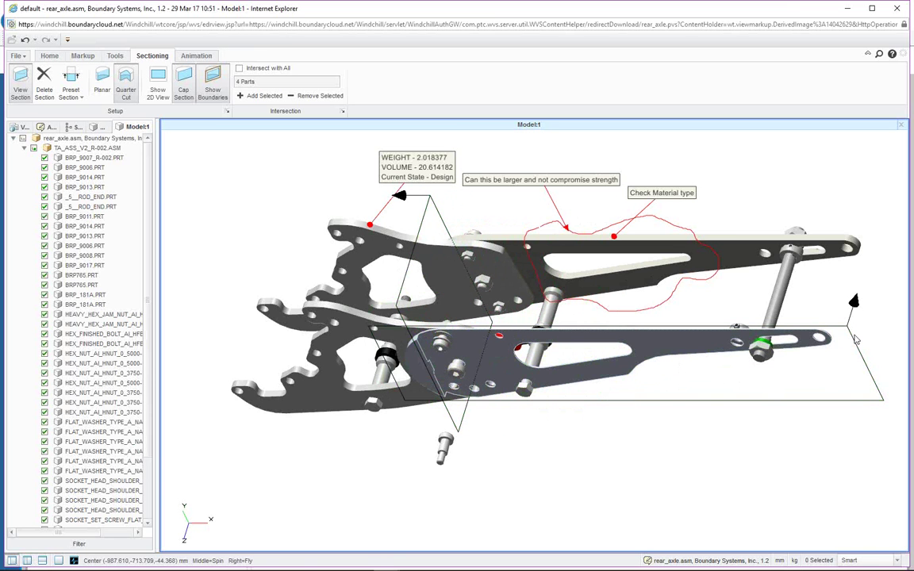
left_click(856, 339)
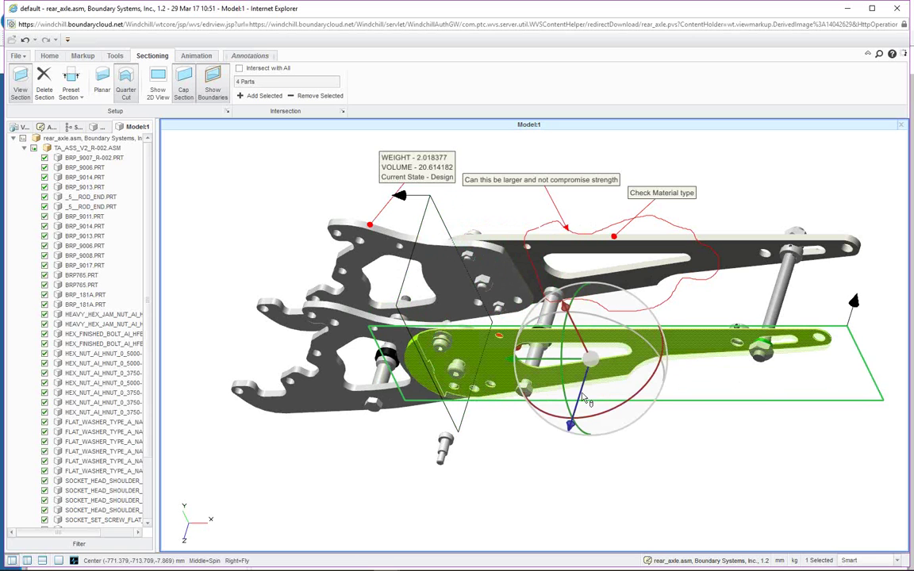
mouse_move(584, 403)
left_mouse_down()
mouse_move(591, 376)
mouse_move(647, 318)
mouse_move(599, 407)
left_mouse_up()
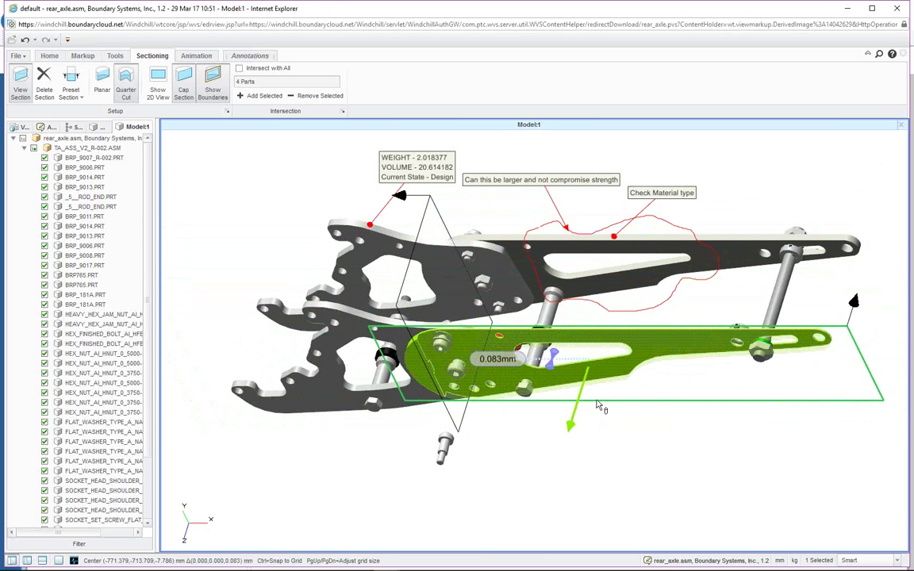
mouse_move(599, 407)
left_mouse_down()
mouse_move(591, 404)
mouse_move(599, 406)
left_mouse_up()
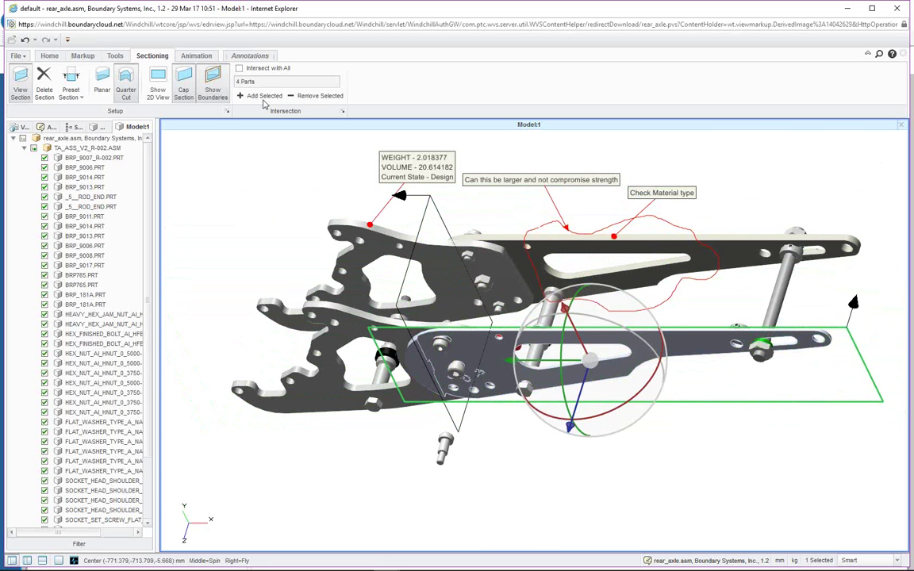
Change the quarter cut back to a planar section, then delete the section from the model
left_click(102, 81)
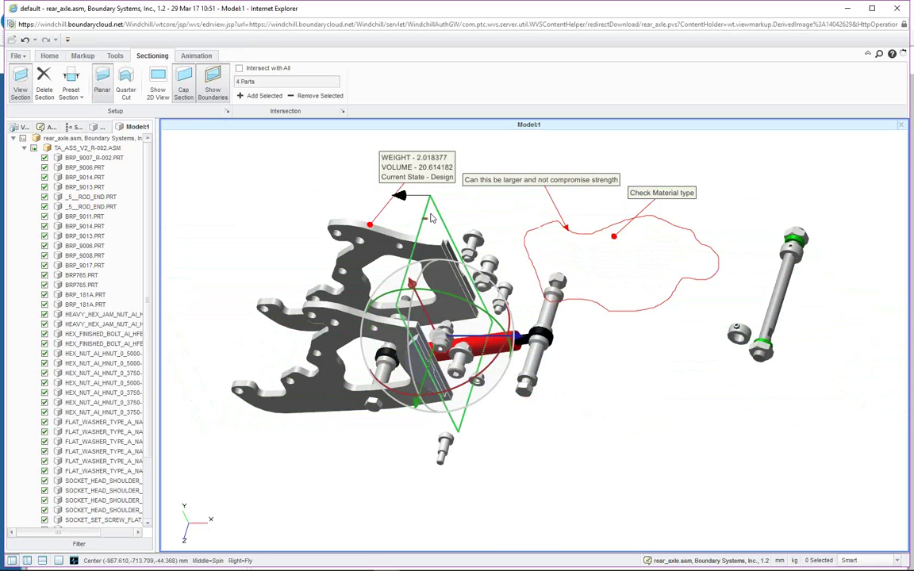
left_click(433, 221)
left_click(434, 220)
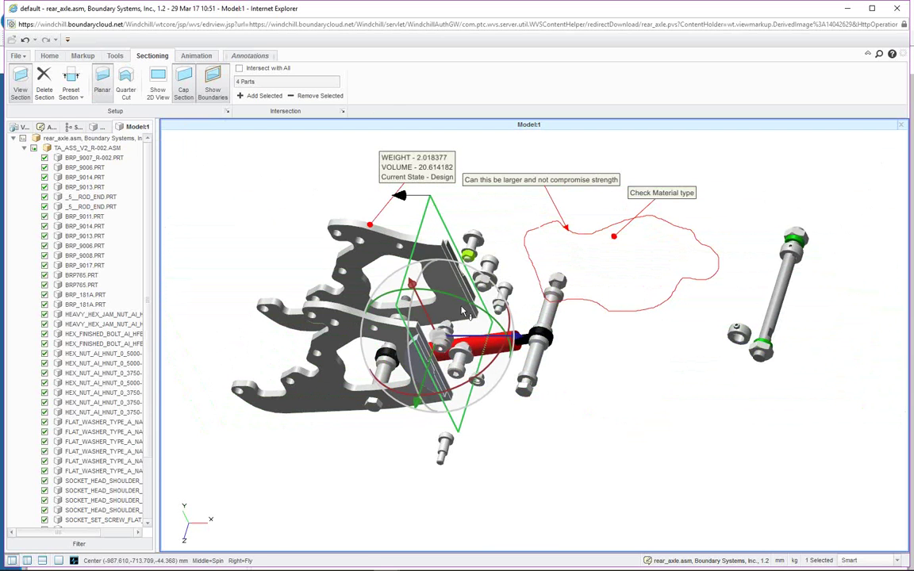
left_click(43, 79)
left_click(677, 178)
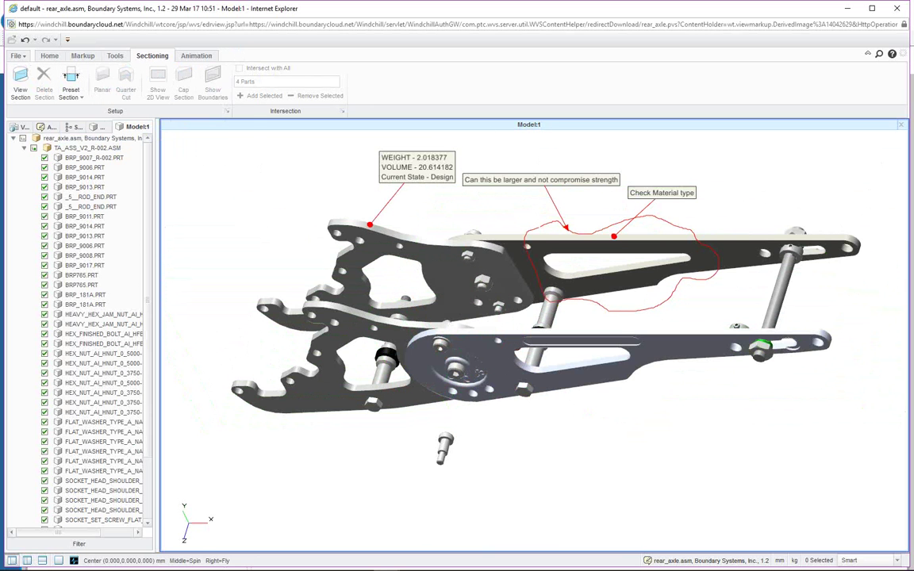
Save the markups as a new annotation set named Design notes
left_click(18, 56)
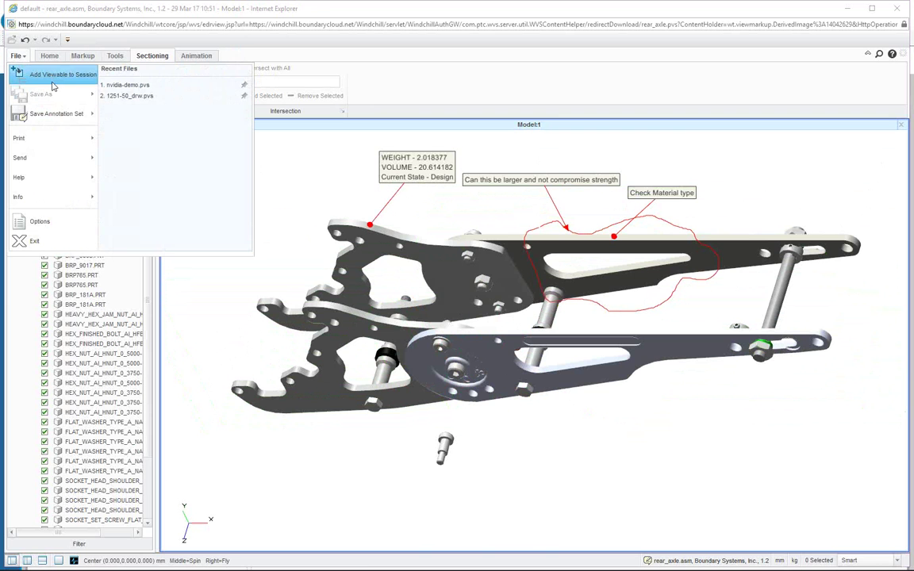
mouse_move(54, 114)
left_click(159, 119)
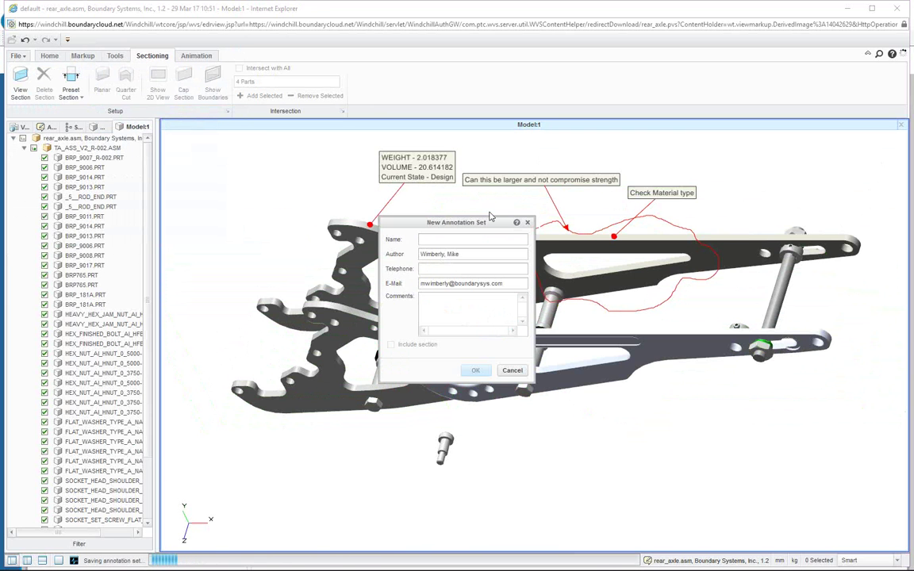
left_click(483, 239)
type("D")
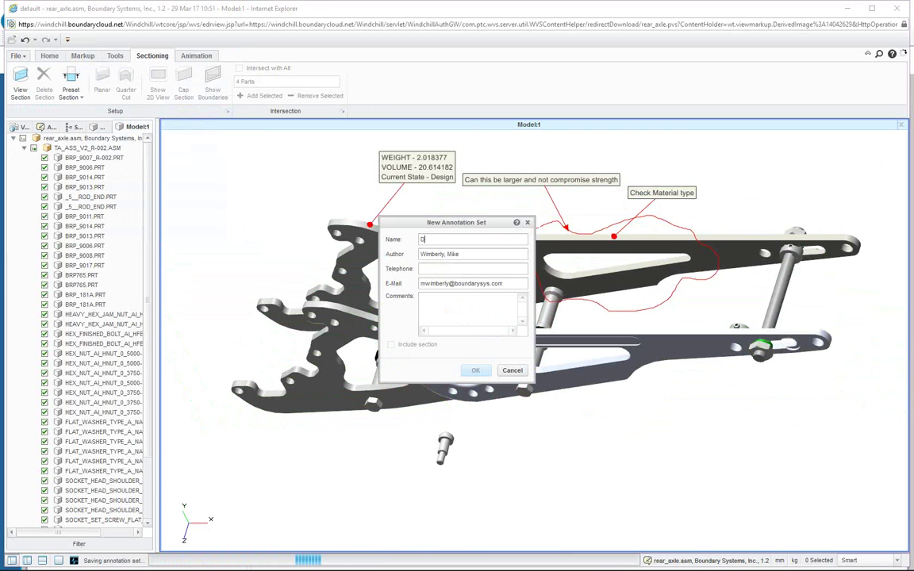
type("esign not")
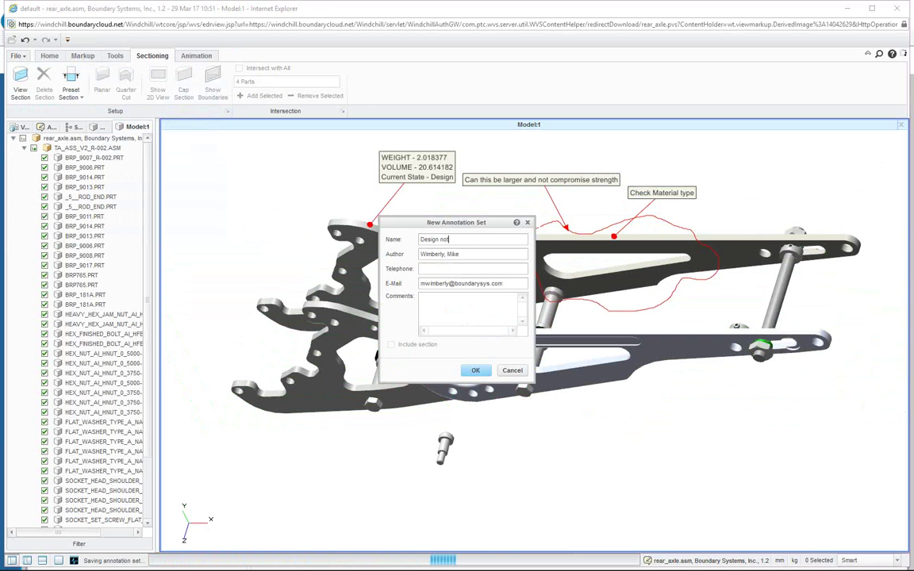
type("es")
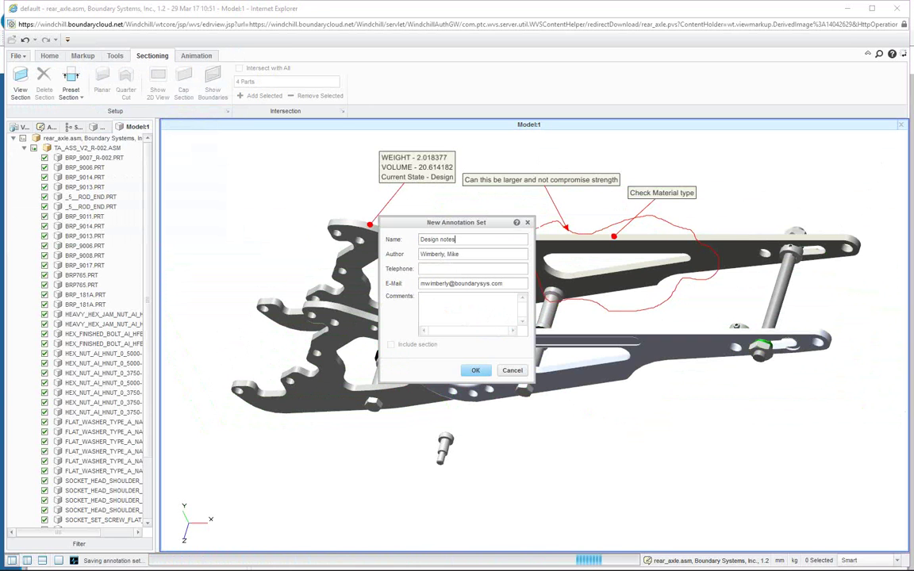
left_click(475, 370)
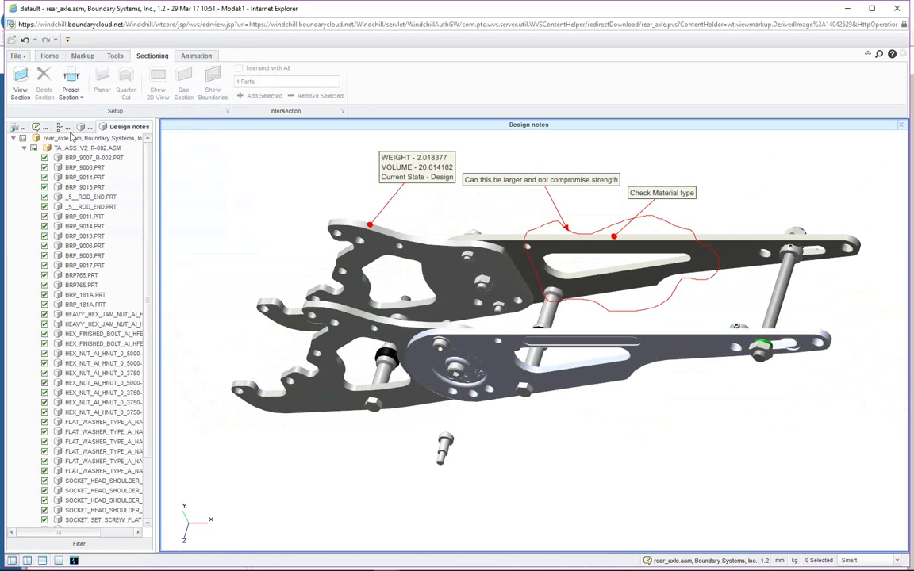
Check the saved annotation sets and open the complete rear_axle.asm model in an additional view
left_click(36, 127)
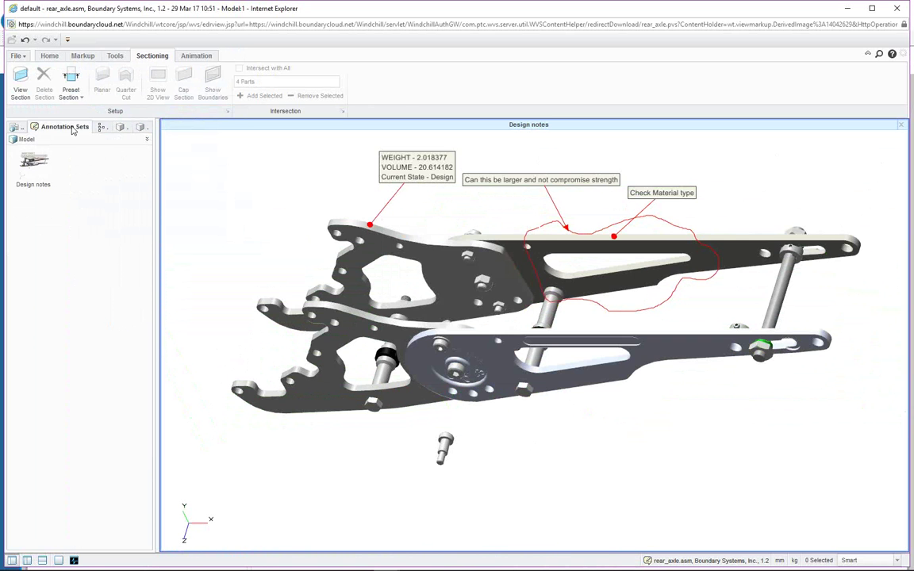
left_click(102, 127)
left_click(83, 139)
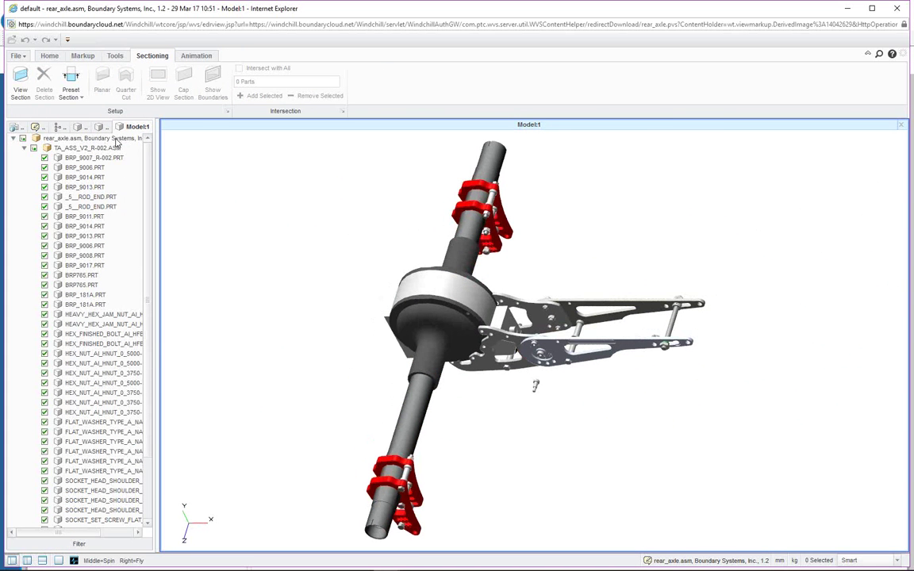
Compare the open views, close the extra Model:1 view and display the Design notes view
left_click(48, 56)
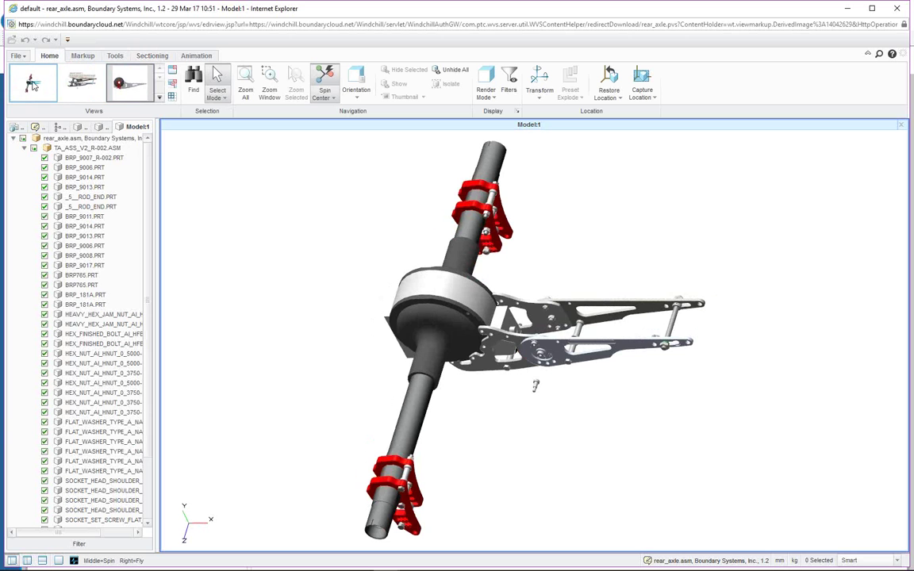
left_click(31, 86)
left_click(68, 79)
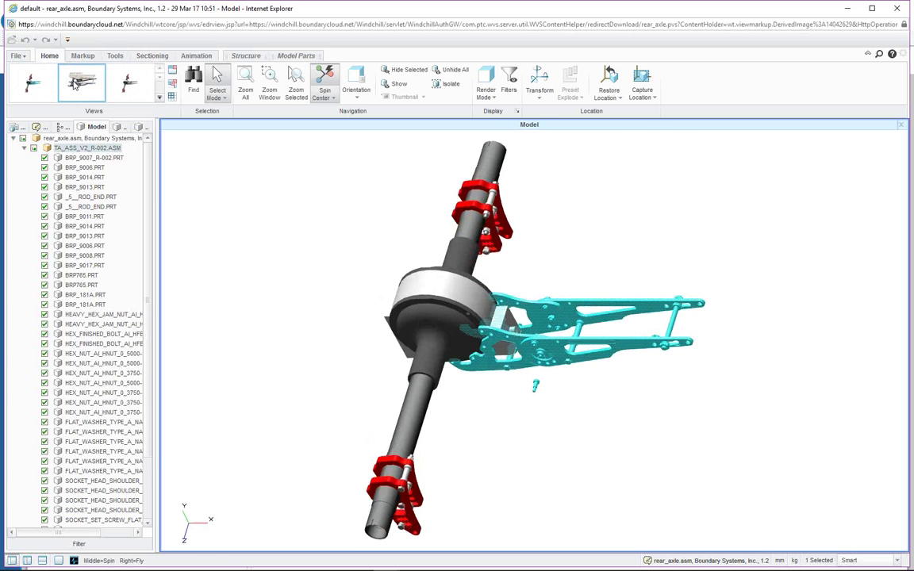
left_click(115, 83)
left_click(119, 85)
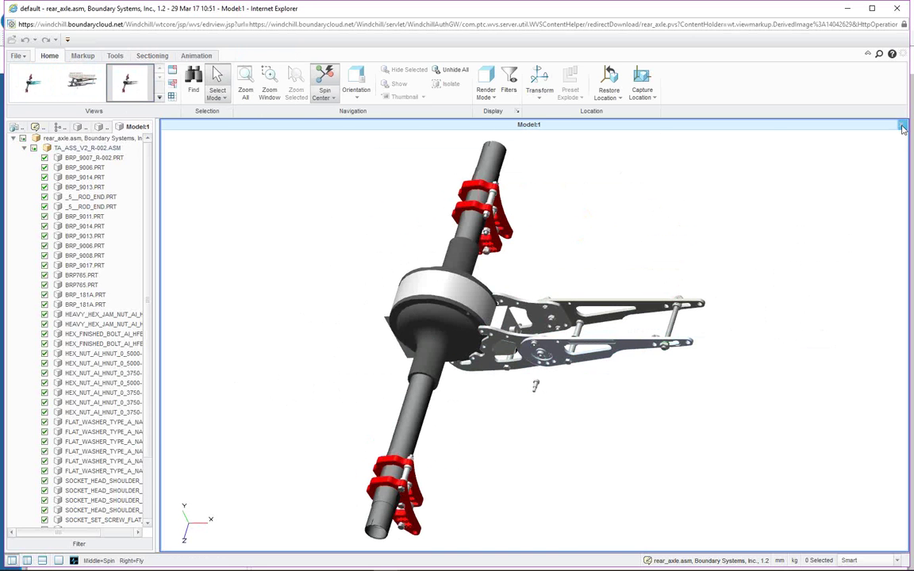
left_click(30, 83)
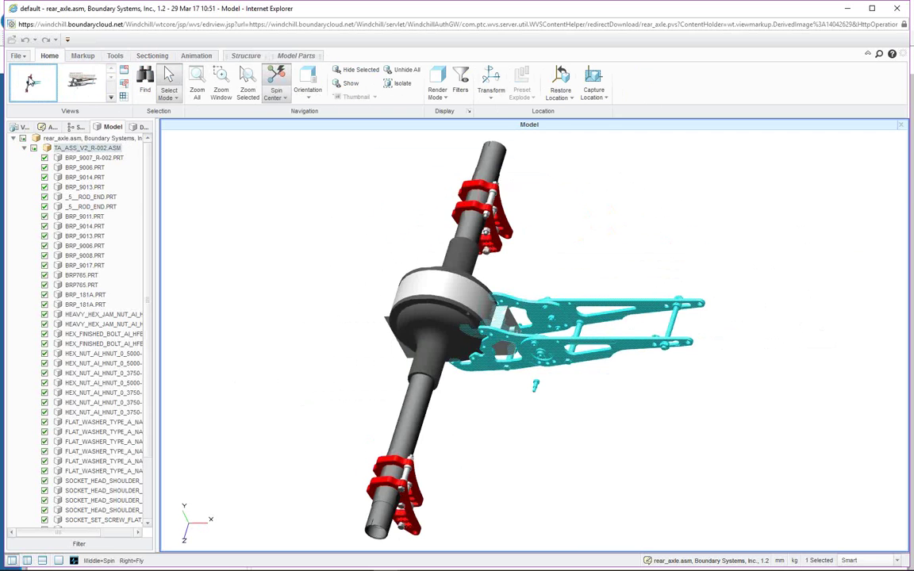
left_click(82, 82)
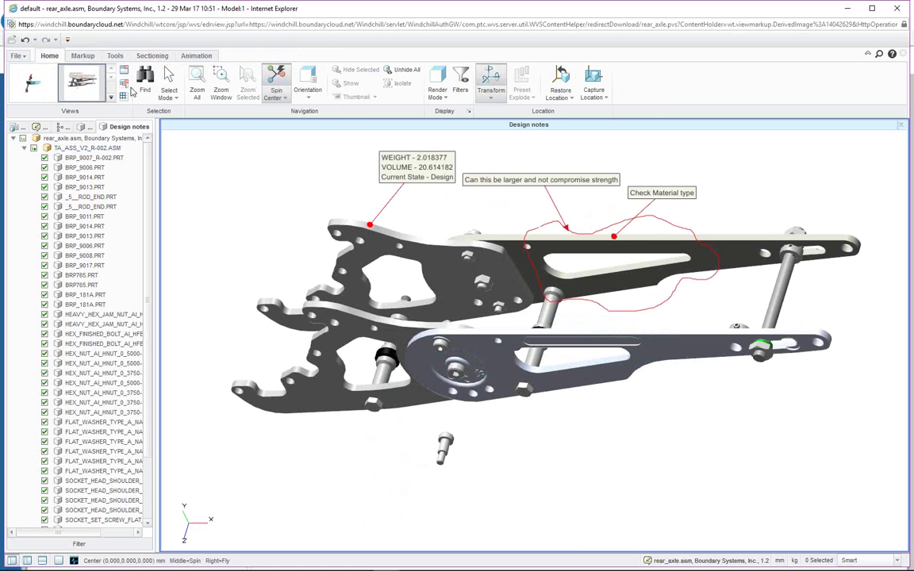
Split the display into two side-by-side viewports showing Design notes and the full Model
left_click(123, 97)
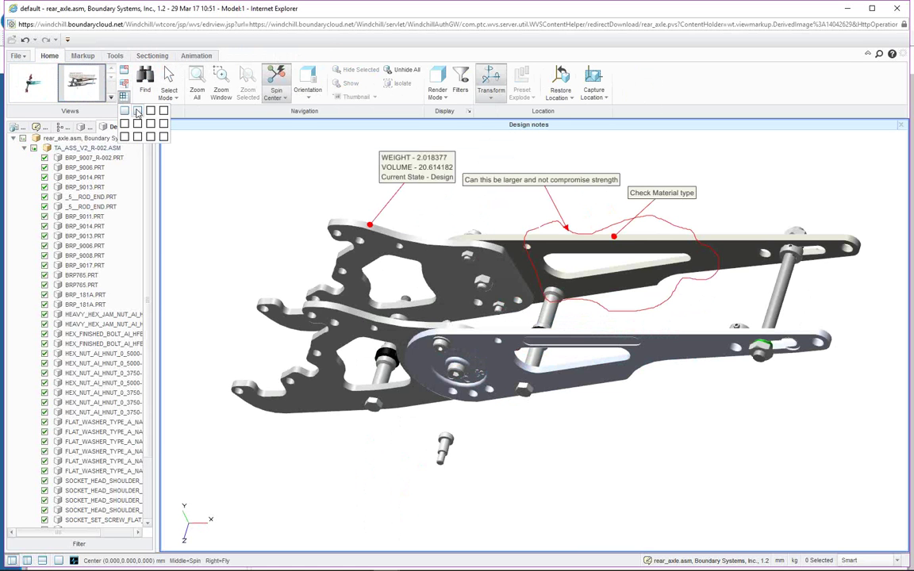
left_click(138, 112)
left_click(604, 200)
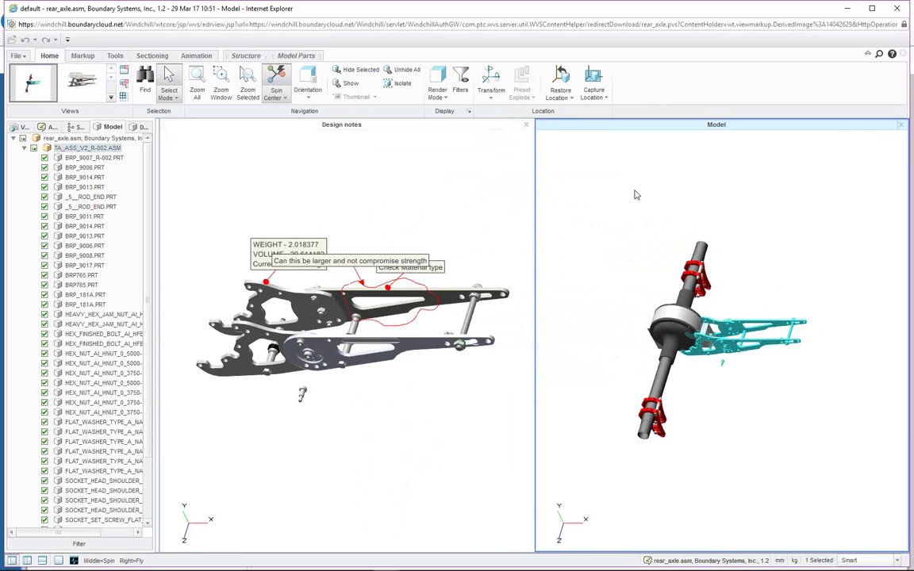
Switch to Windchill and open the information page of REAR_AXLE.ASM at its Representations/Annotations list
left_click(847, 7)
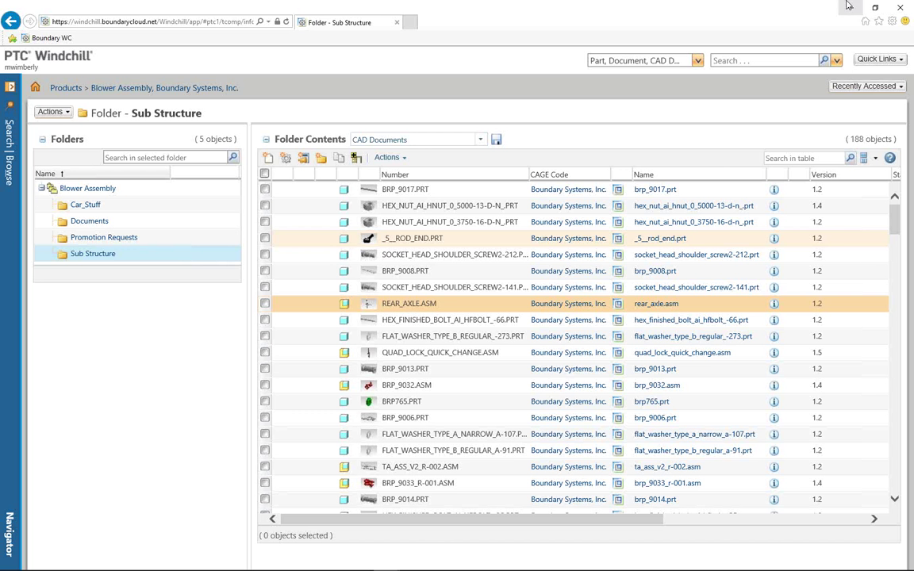
right_click(468, 306)
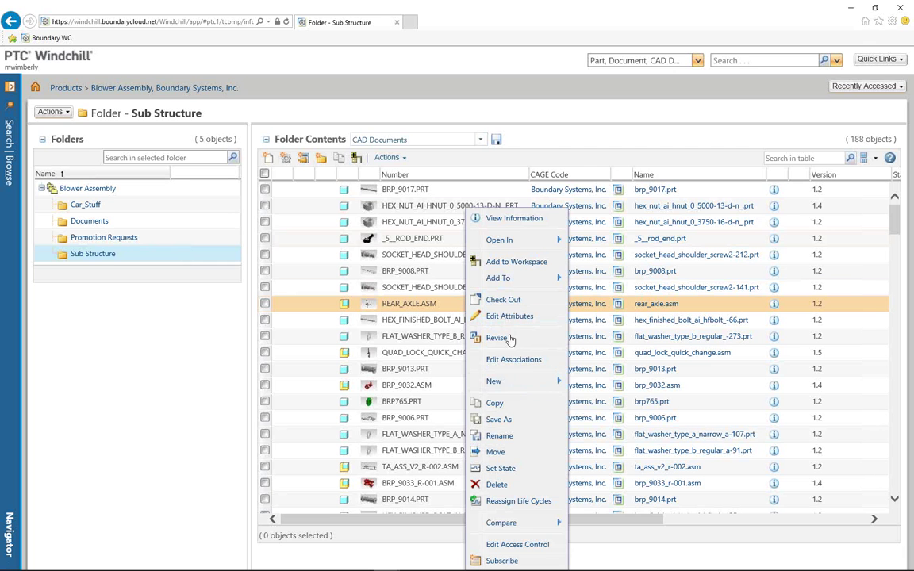
mouse_move(510, 528)
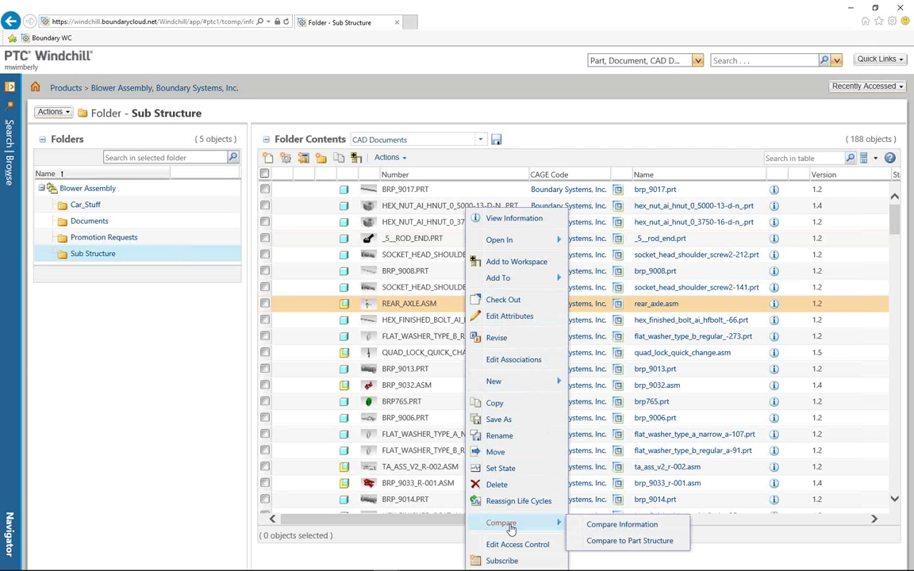
left_click(512, 218)
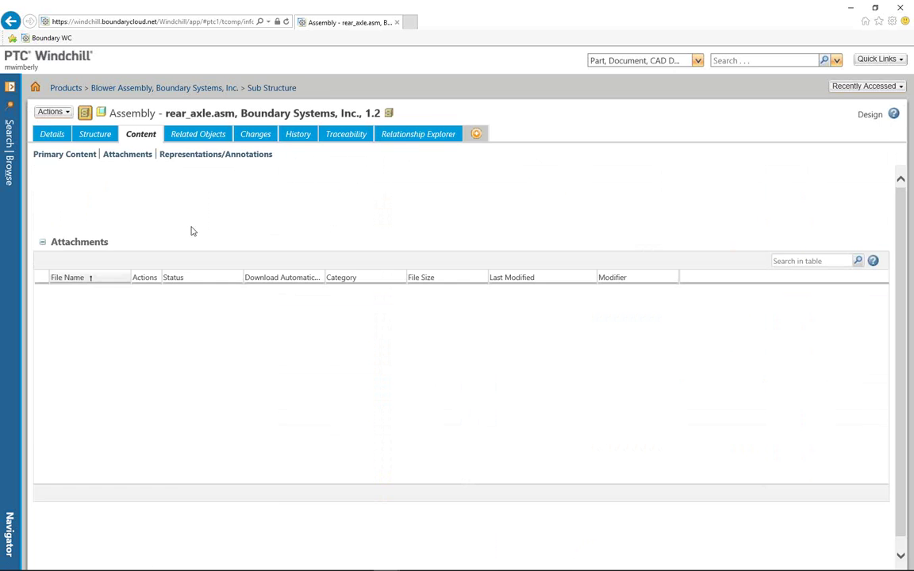
scroll(307, 503, "down", 1)
scroll(307, 503, "down", 1)
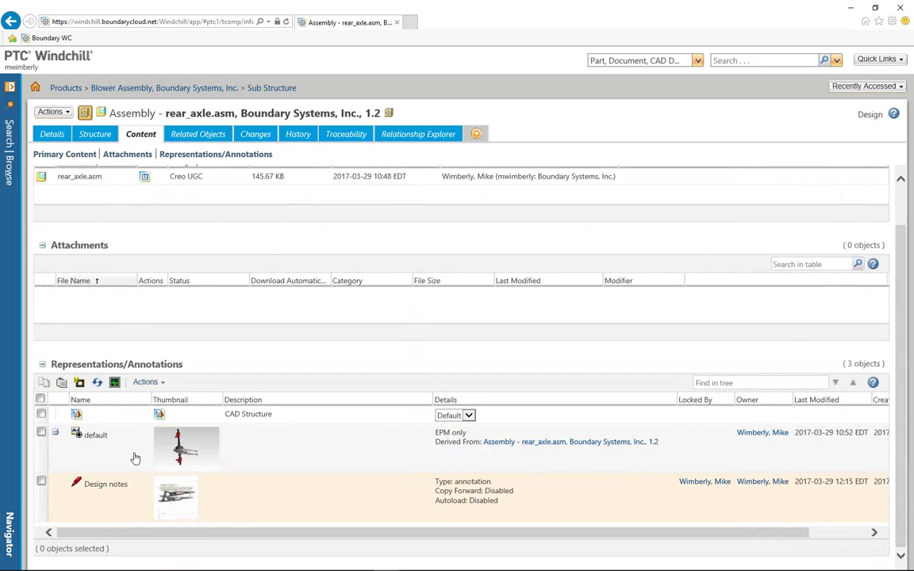
Cancel opening the Design notes annotation while a session is running, and close the existing Creo View window
left_click(176, 498)
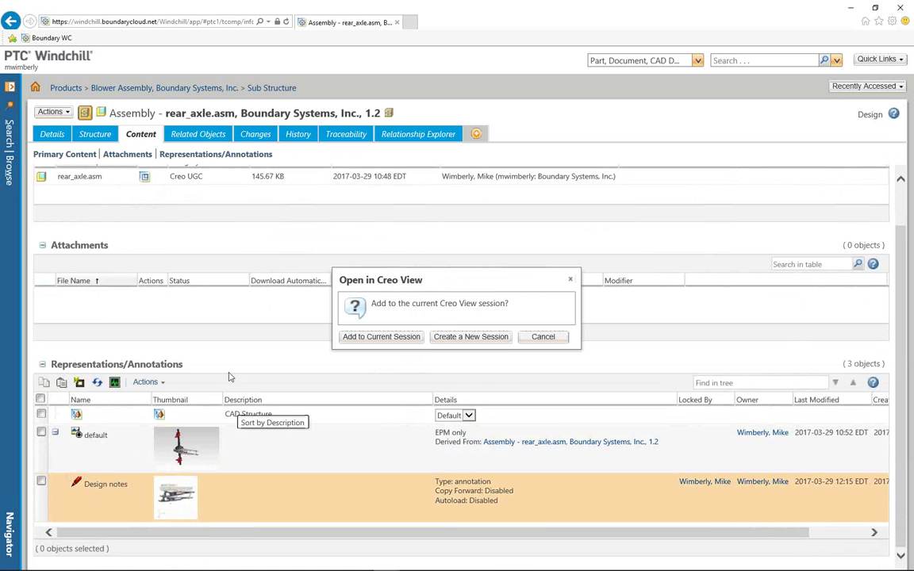
left_click(542, 341)
mouse_move(399, 559)
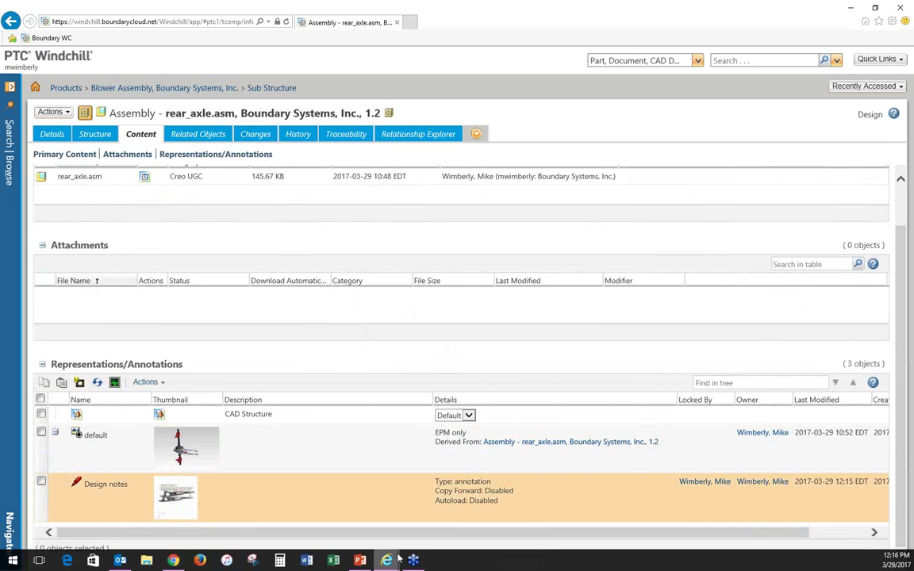
left_click(416, 524)
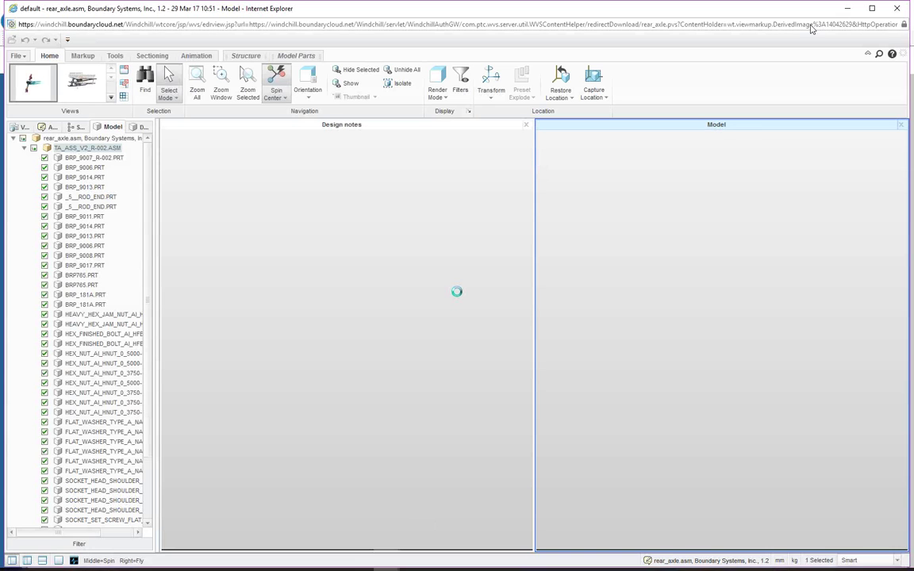
left_click(896, 11)
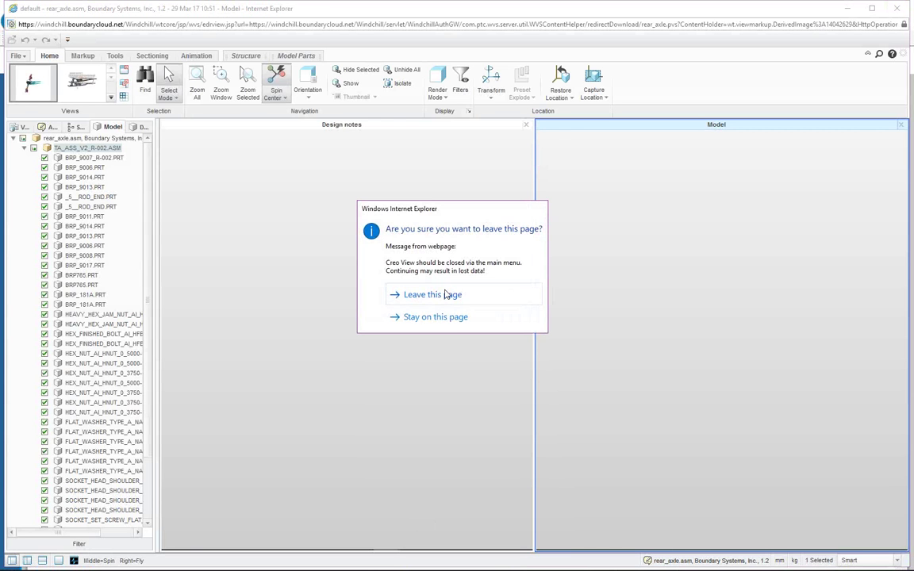
left_click(450, 294)
Open the Design notes annotation from Windchill in a fresh Creo View session, declining the pvvercheck_usr.cab installation
left_click(173, 498)
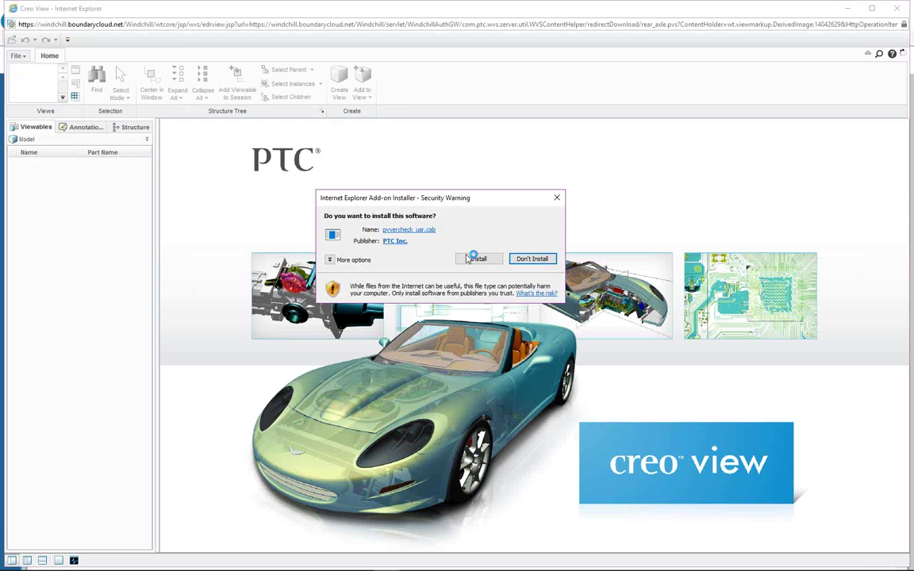
left_click(532, 260)
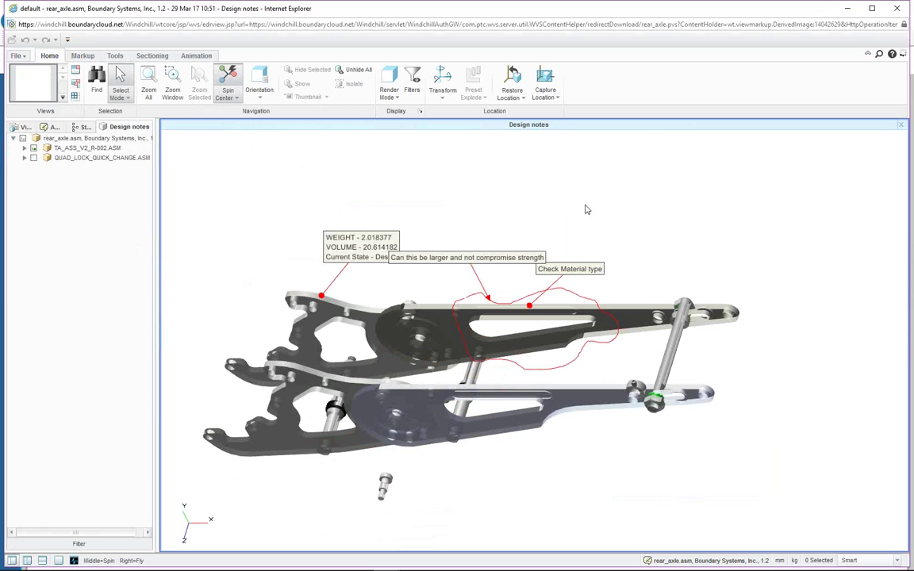
Display the complete rear_axle.asm assembly from the structure tree and examine the full model
scroll(574, 114, "down", 1)
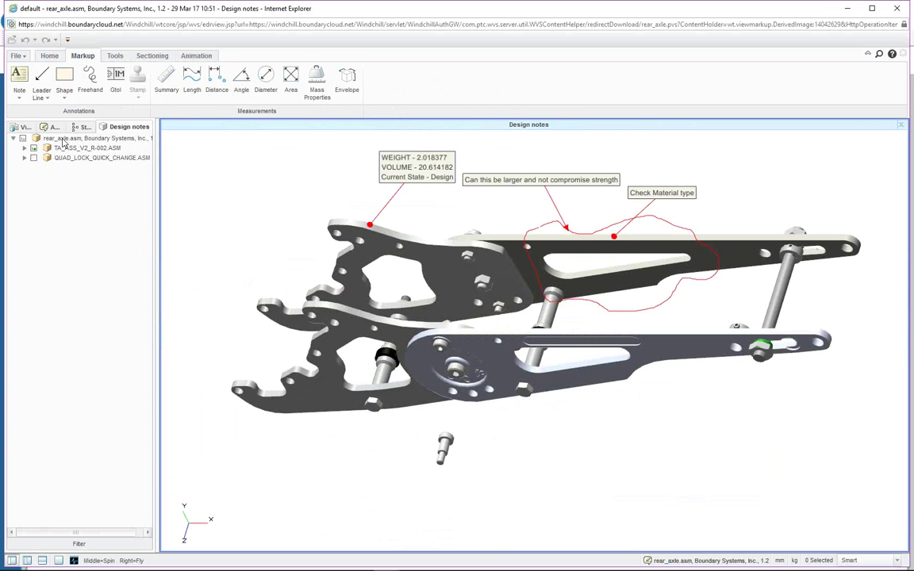
left_click(88, 127)
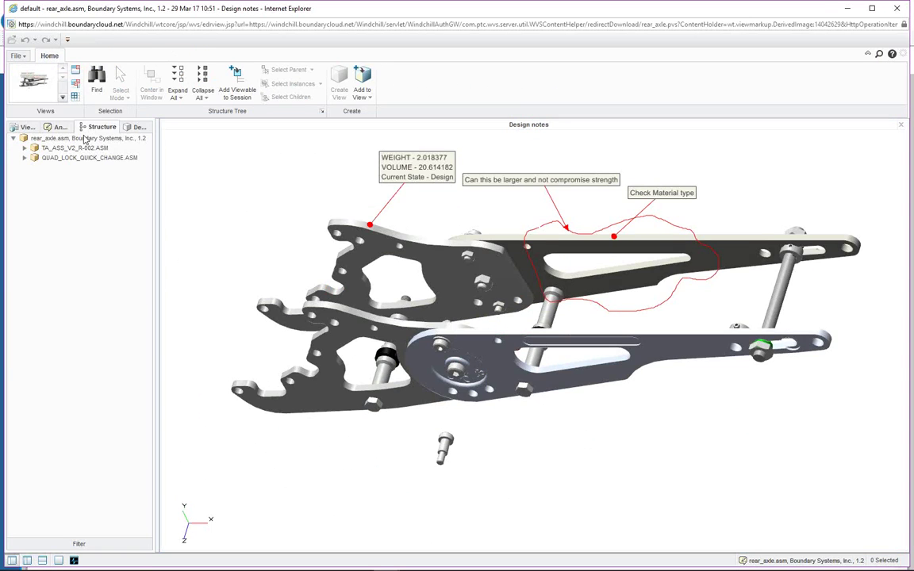
double_click(86, 139)
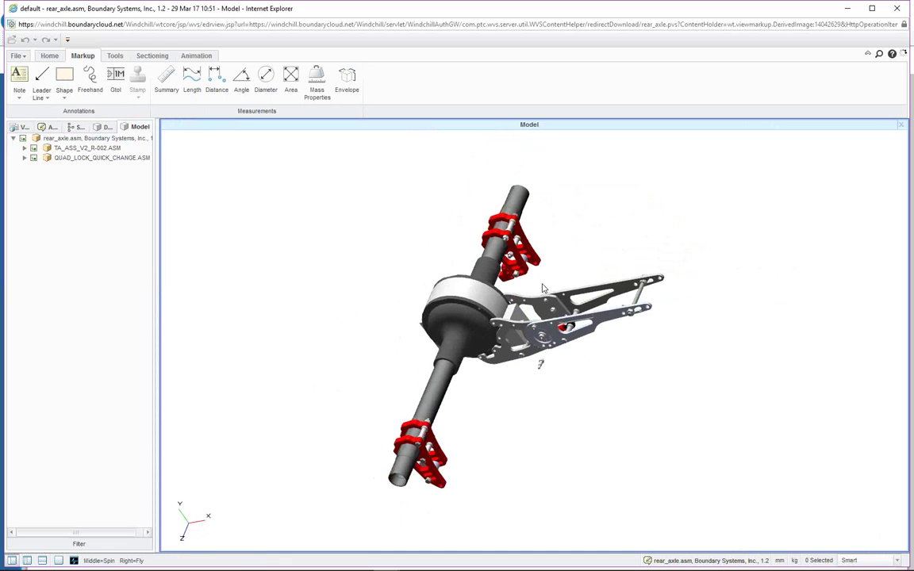
middle_click_drag(564, 282, 576, 296)
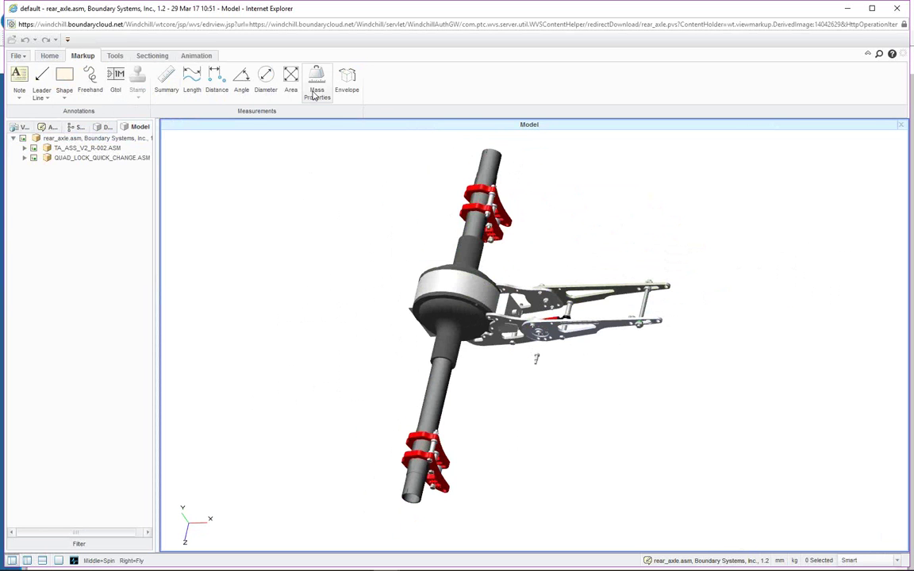
Load the Design notes annotation set from the model's saved annotation sets
left_click(152, 57)
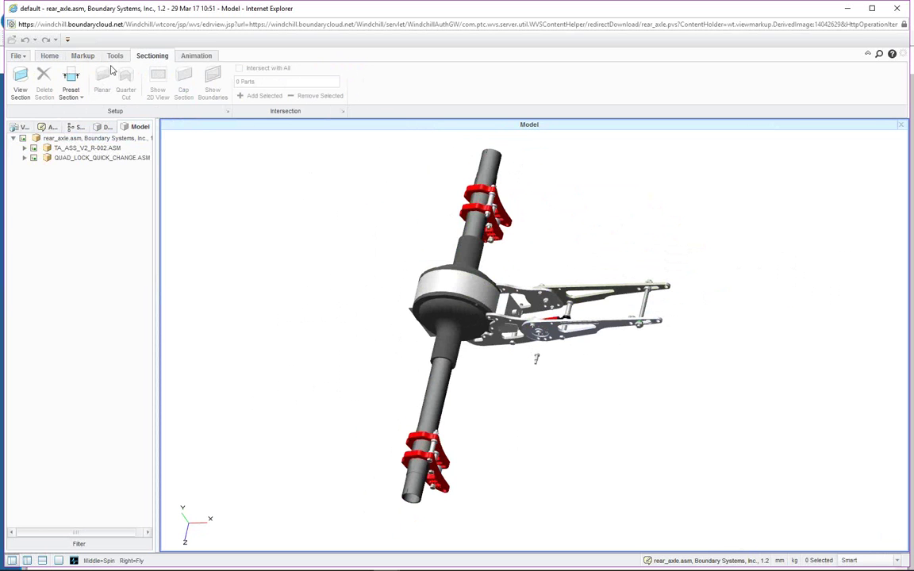
left_click(48, 126)
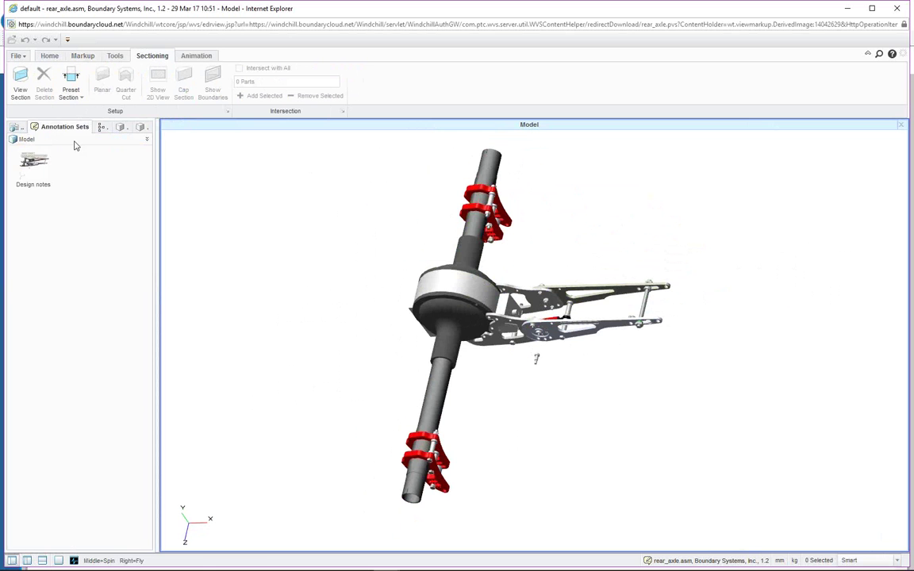
left_click(33, 159)
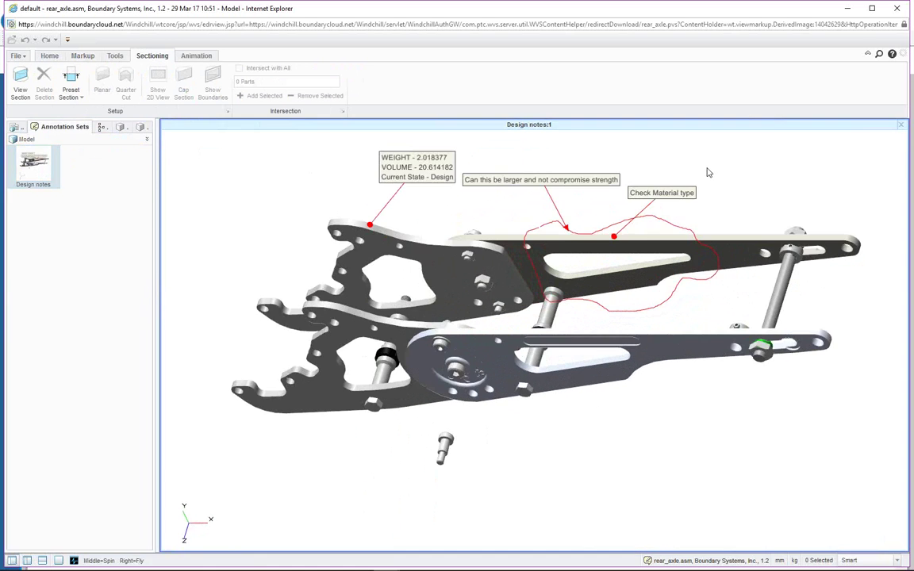
Start Design Check Review and list the view content of the Design notes annotation set
left_click(115, 55)
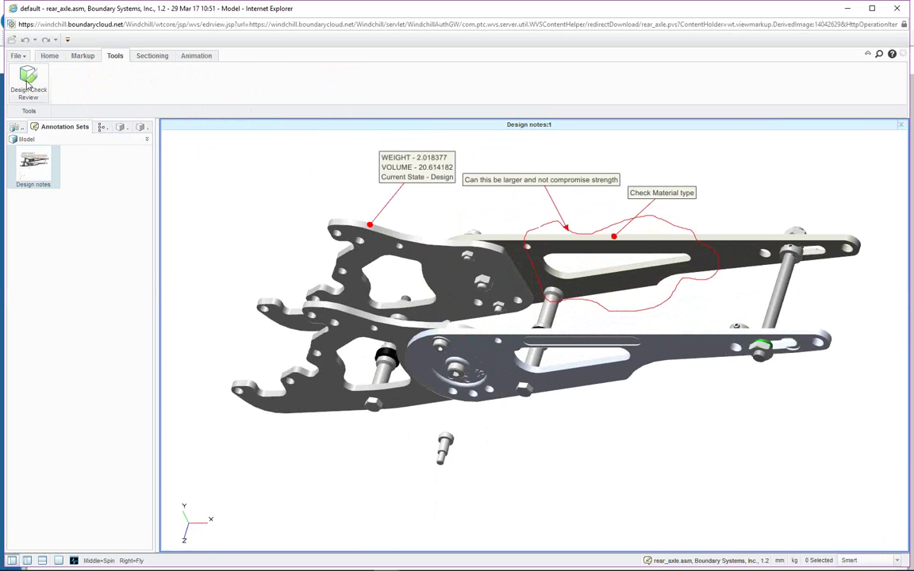
left_click(28, 83)
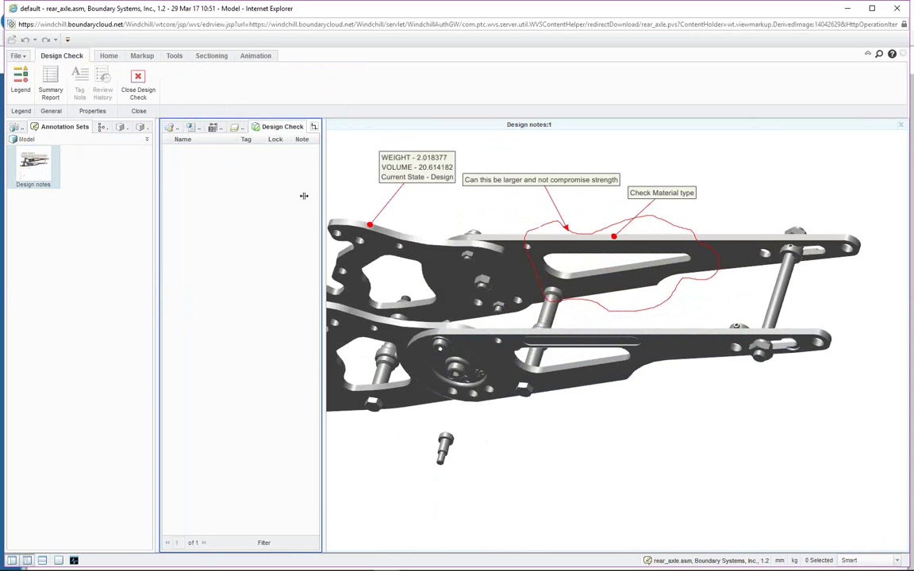
left_click(190, 128)
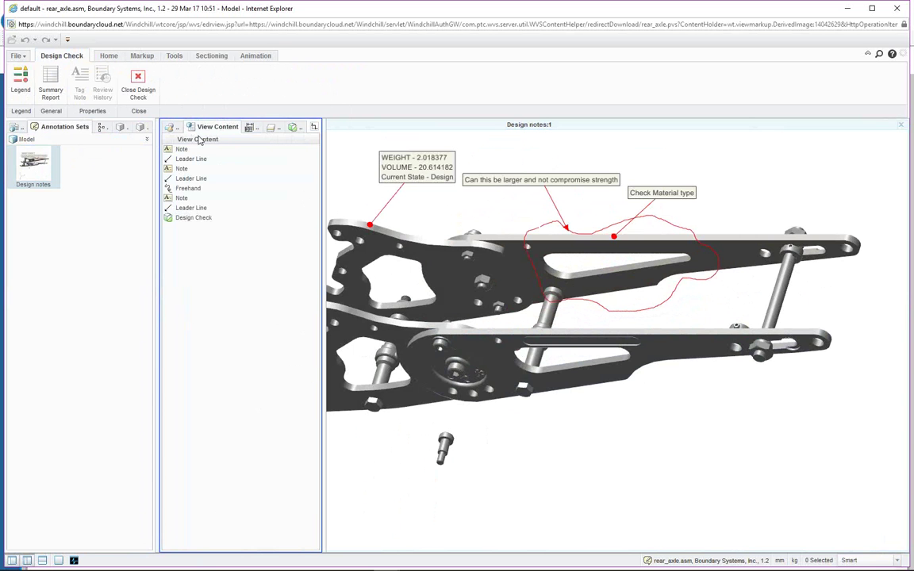
Examine the listed notes, leader lines and freehand markup one by one to match them with the annotated parts
left_click(216, 162)
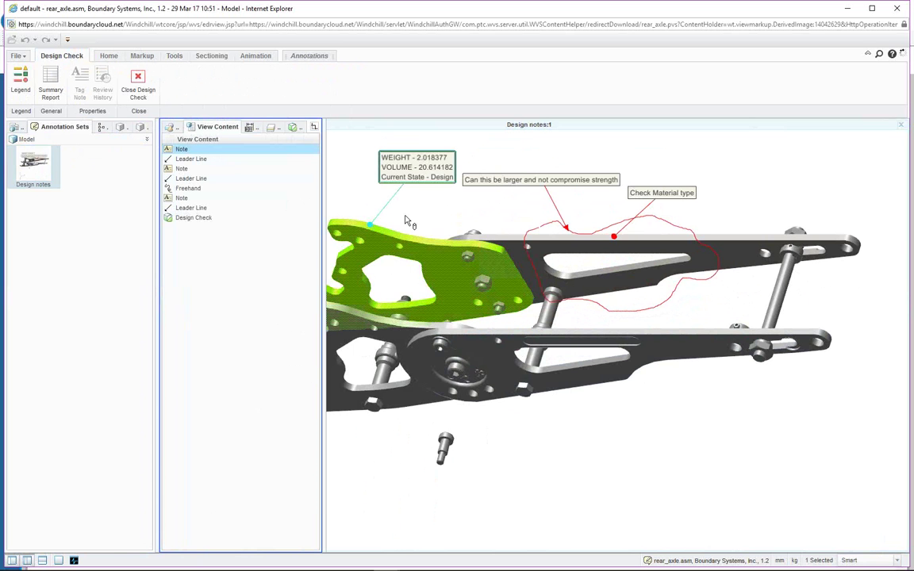
left_click(200, 161)
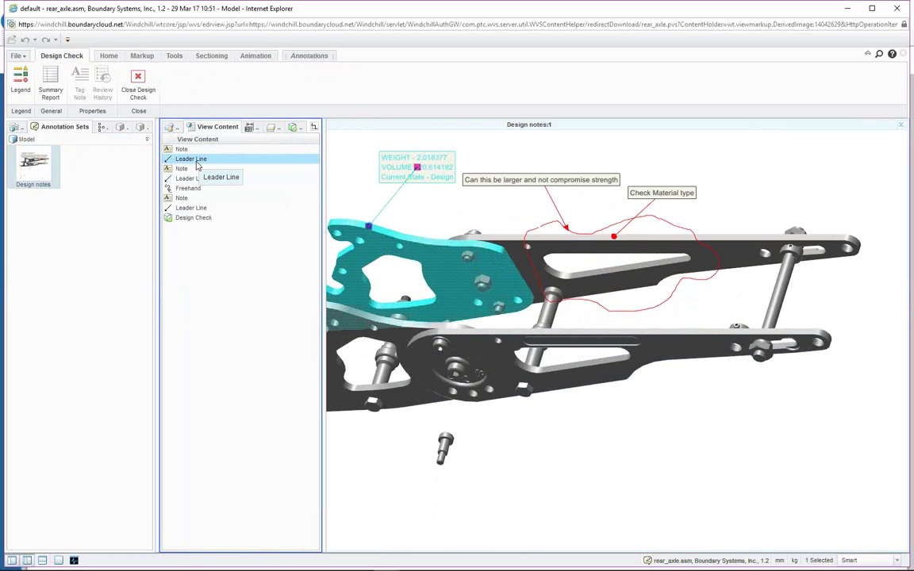
left_click(181, 169)
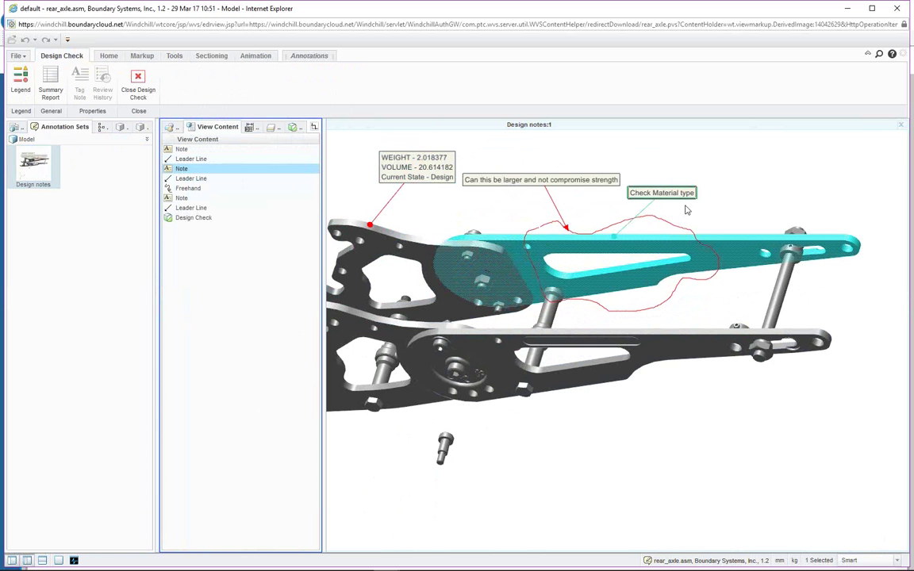
left_click(191, 179)
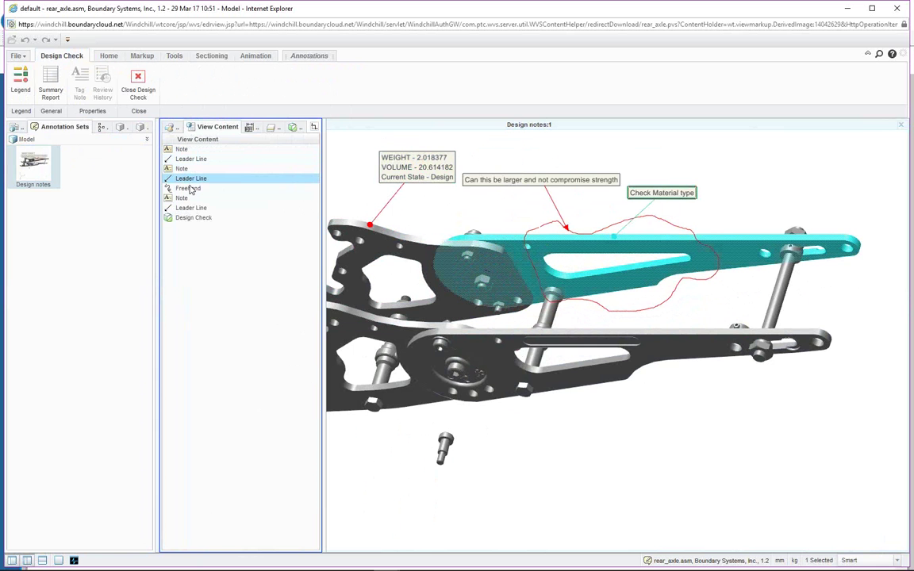
left_click(189, 189)
left_click(182, 198)
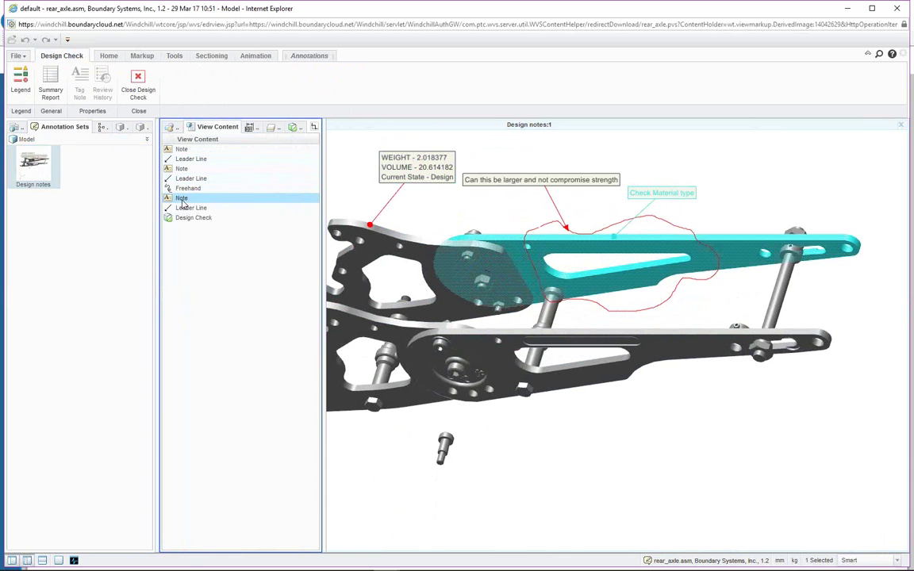
left_click(184, 208)
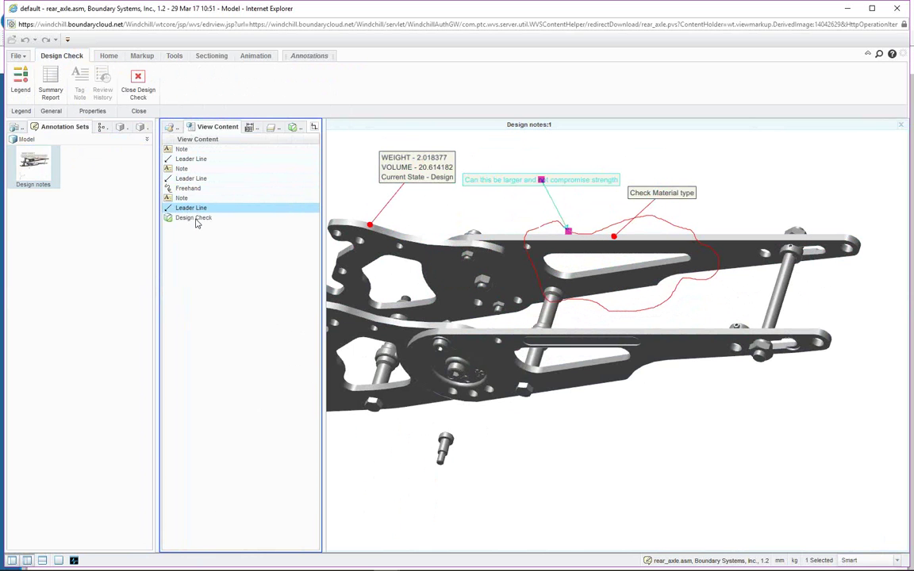
left_click(182, 150)
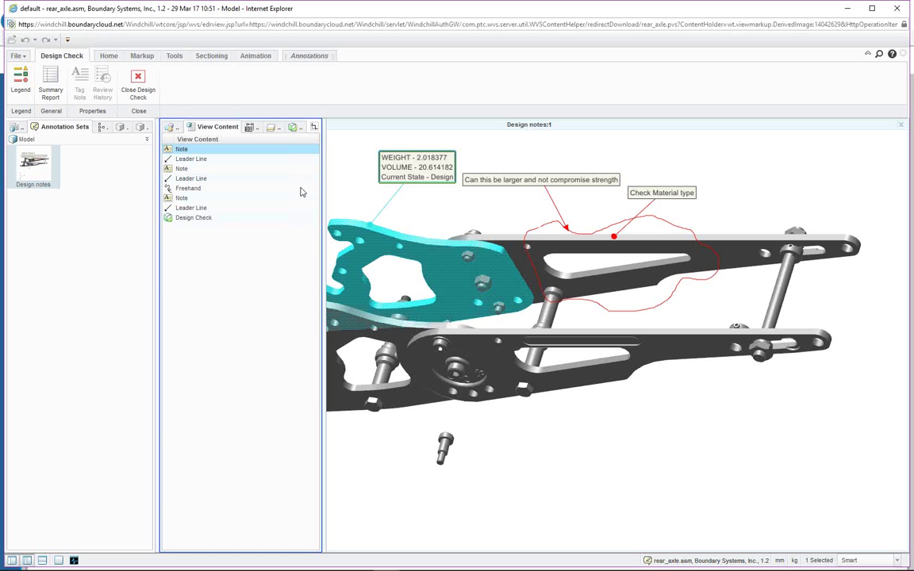
right_click(357, 194)
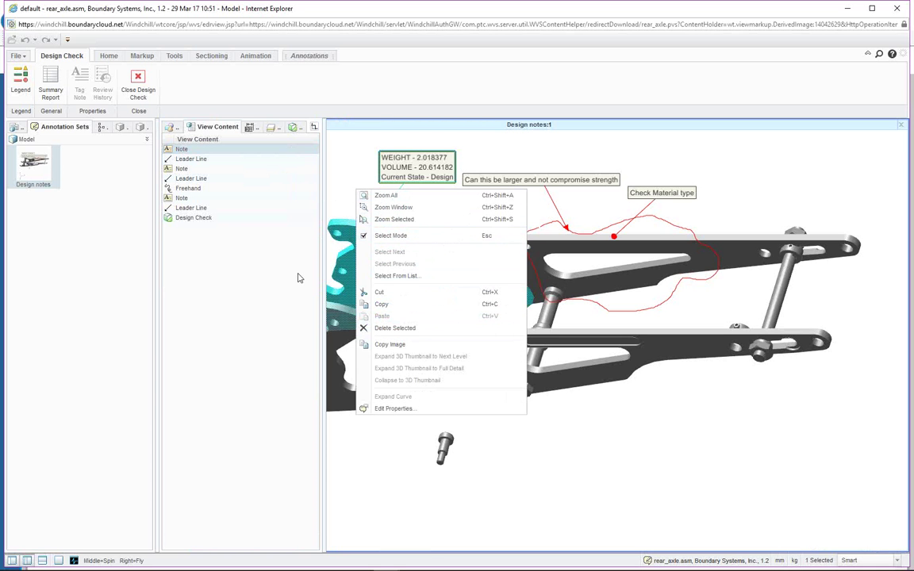
left_click(210, 149)
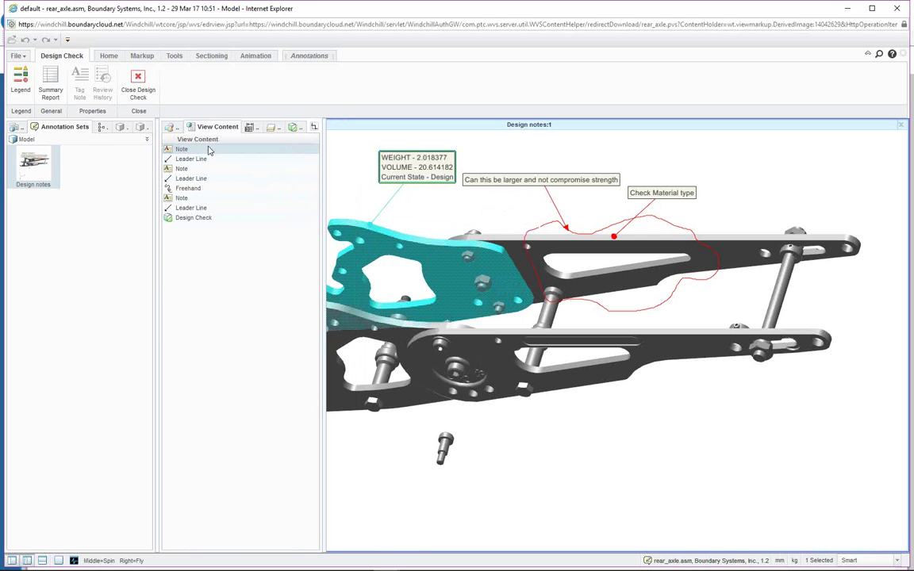
right_click(209, 152)
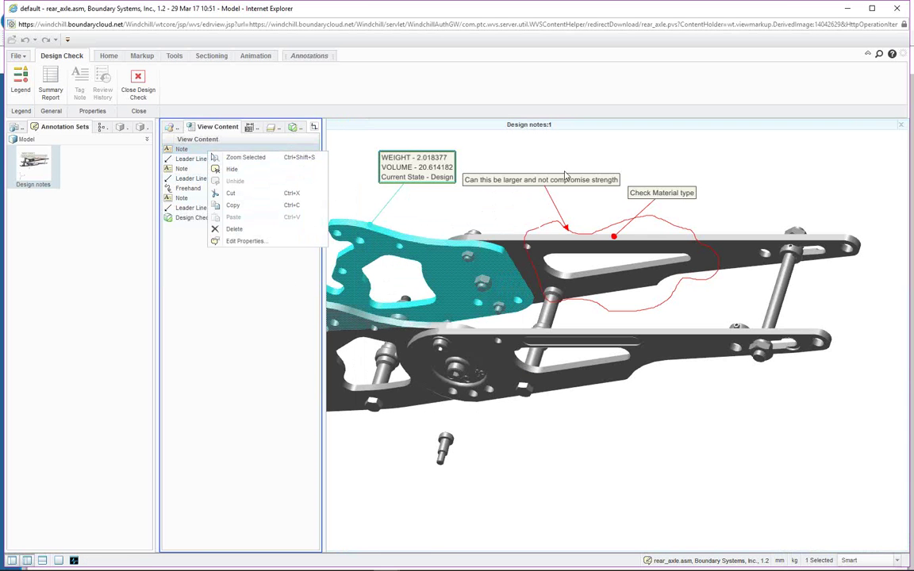
left_click(701, 162)
Isolate the bracket plate that the weight and volume note points to
left_click(457, 229)
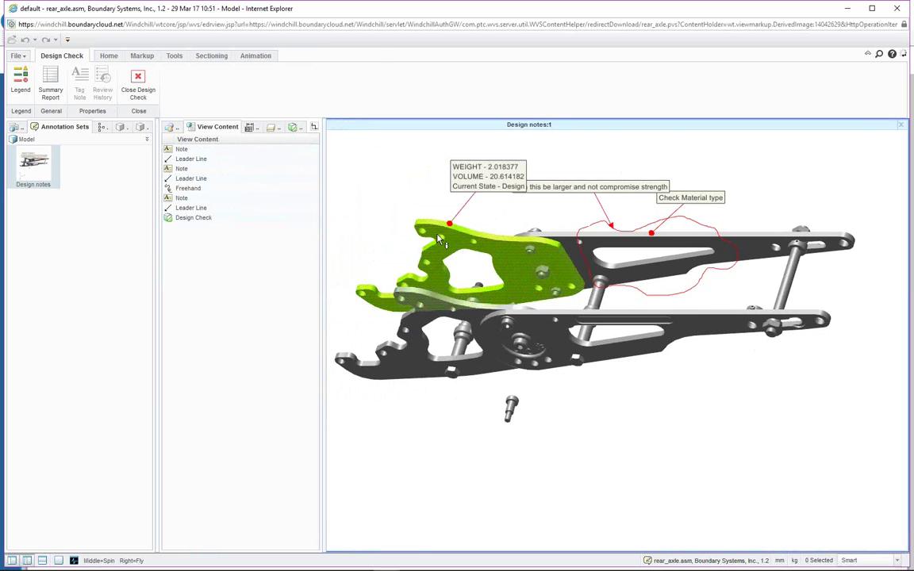
left_click(413, 203)
right_click(412, 203)
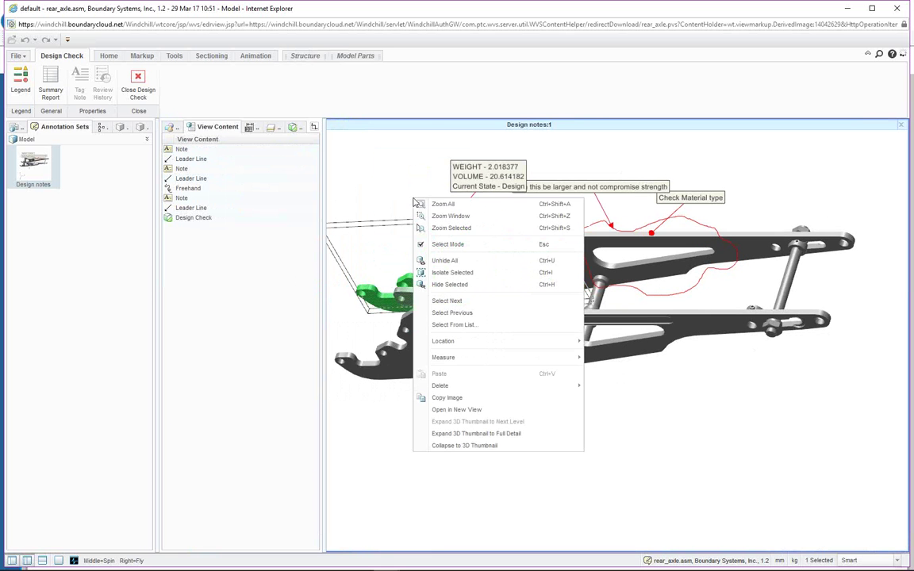
left_click(464, 274)
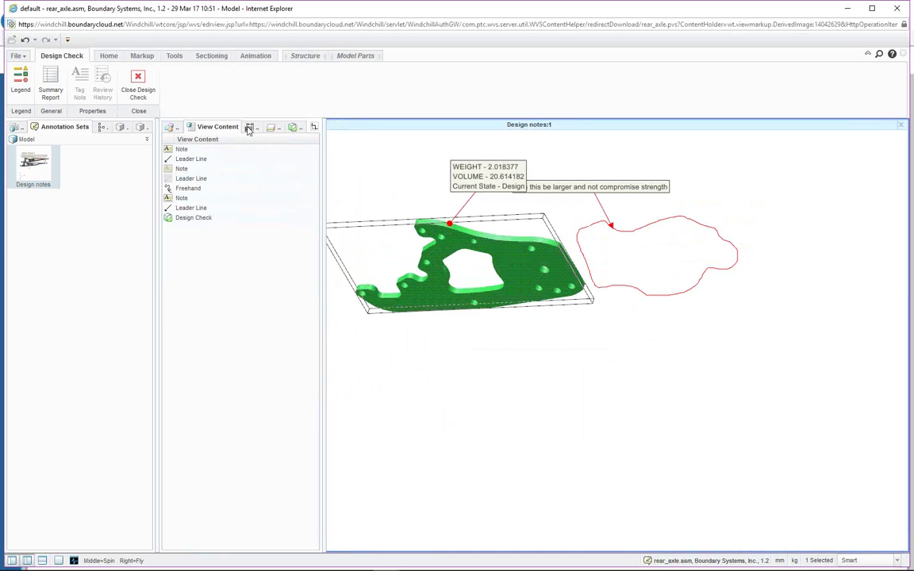
Unhide all parts of the rear axle assembly
left_click(181, 149)
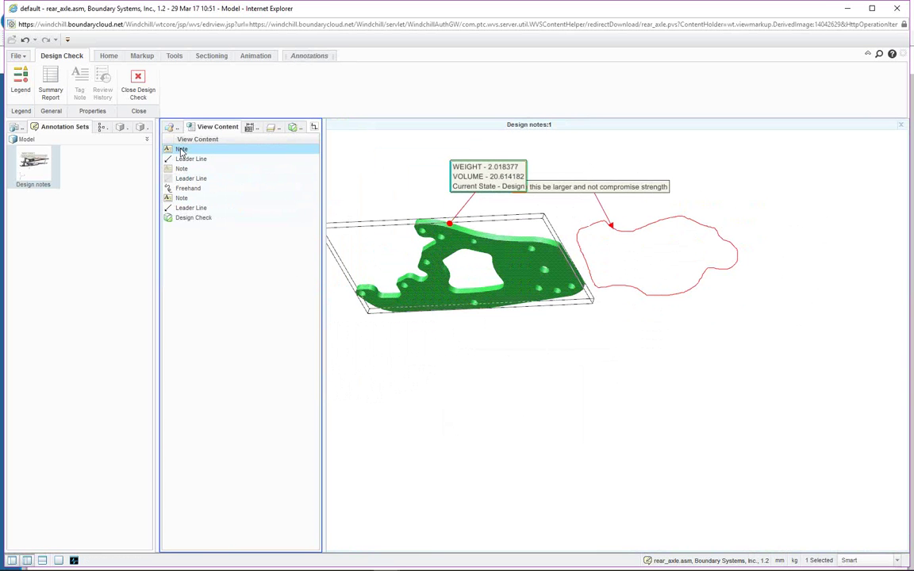
right_click(377, 159)
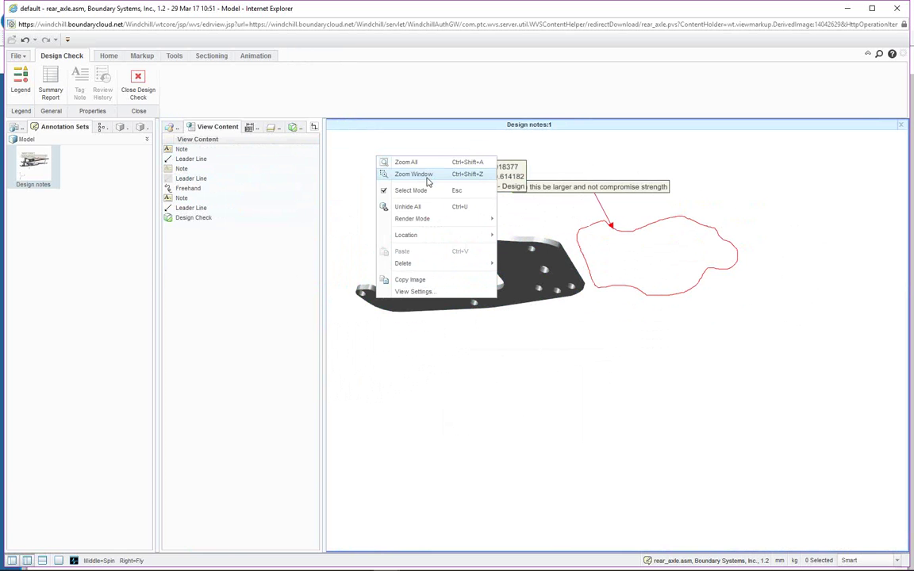
left_click(421, 207)
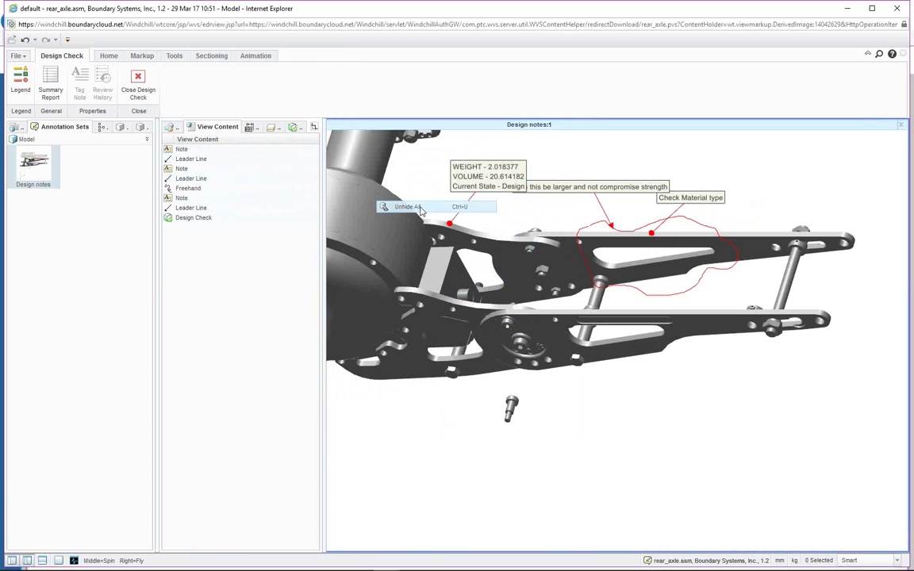
scroll(730, 197, "down", 2)
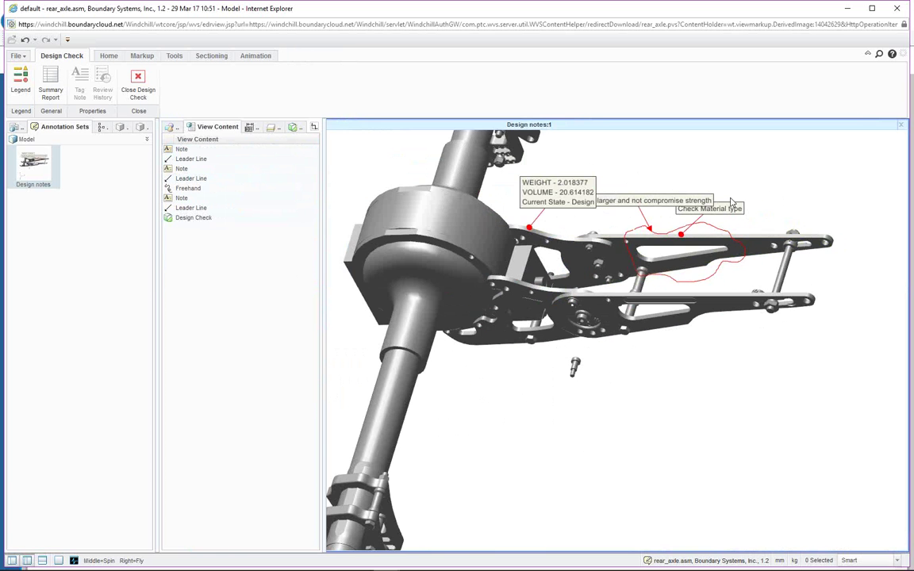
scroll(631, 168, "down", 3)
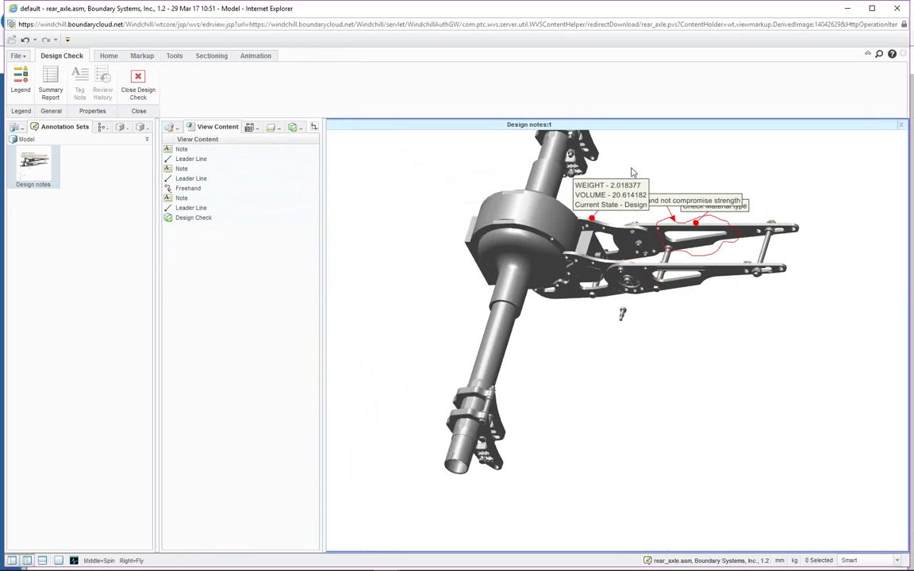
Reload the Design notes annotation set without saving its changes and hide the additional data pane
left_click(35, 149)
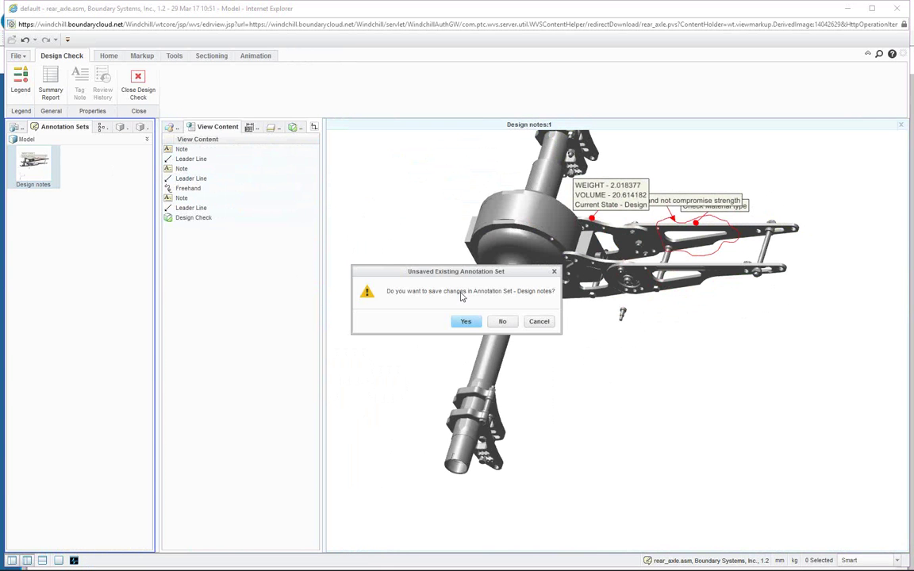
left_click(503, 321)
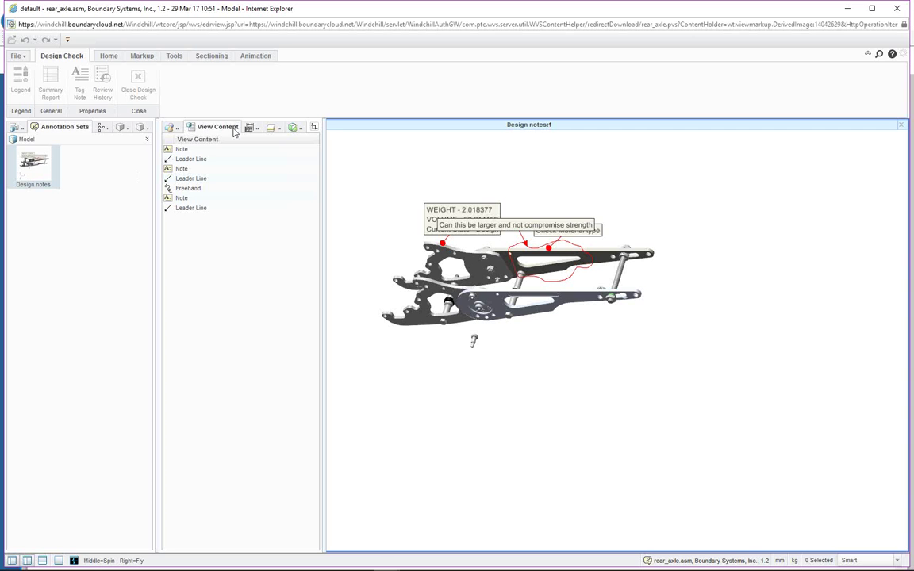
left_click(107, 55)
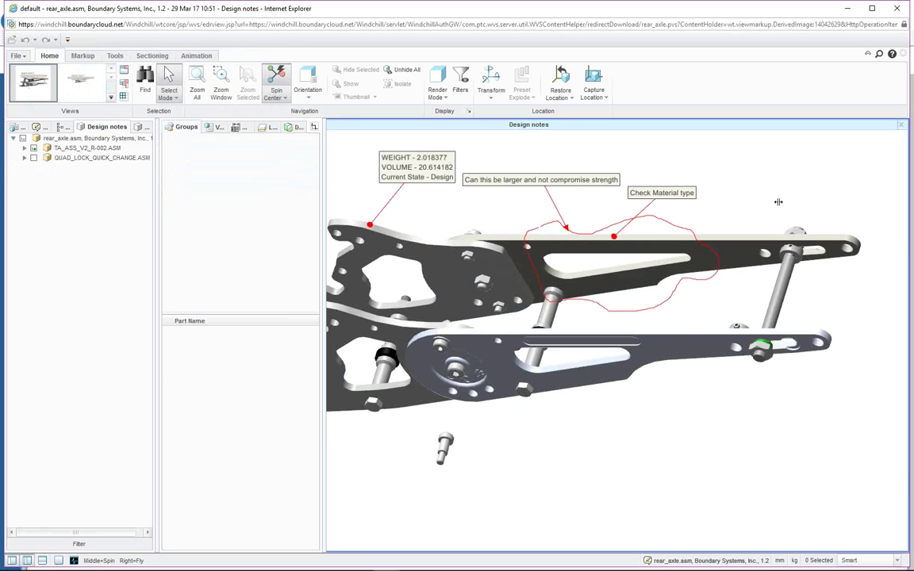
left_click(290, 128)
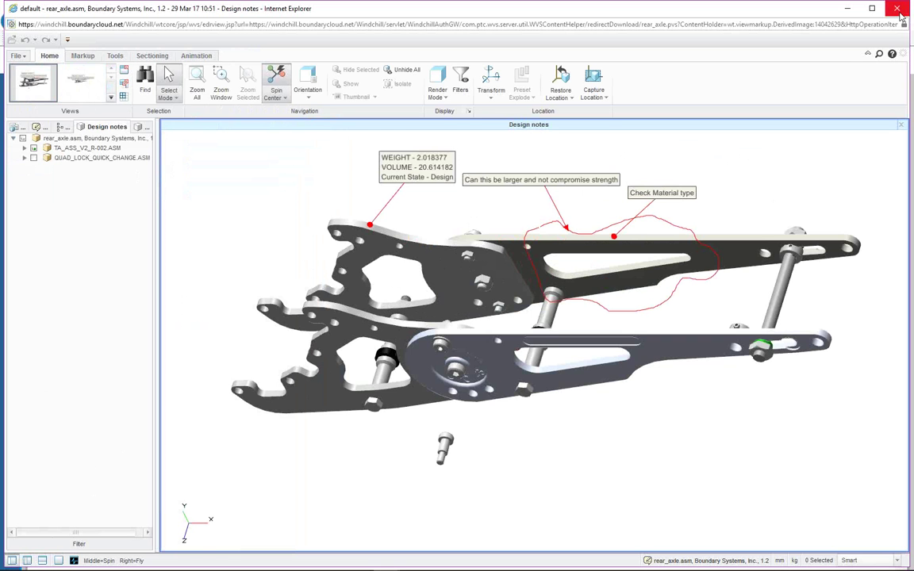
Leave the annotation viewer and start a new change request for rear_axle.asm from its Windchill page
key("alt+F4")
left_click(453, 294)
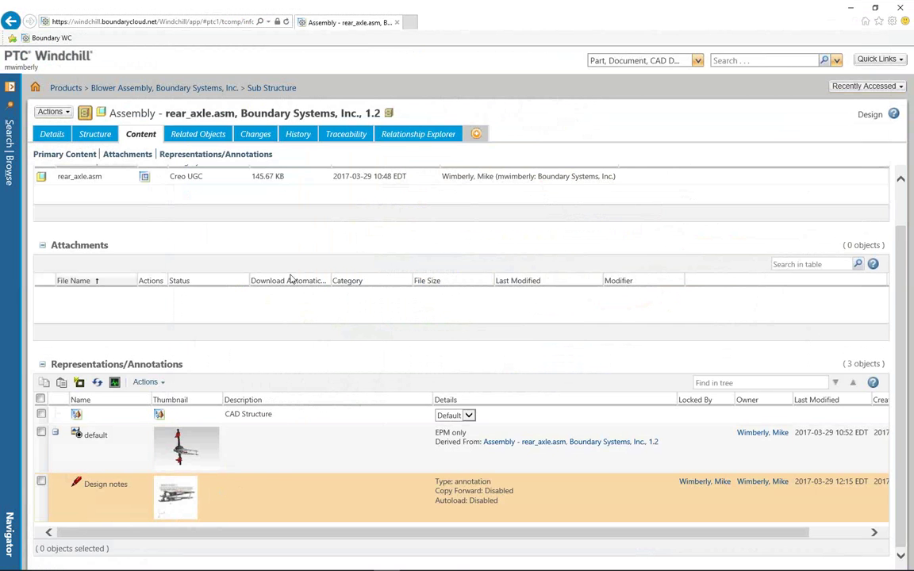
left_click(51, 112)
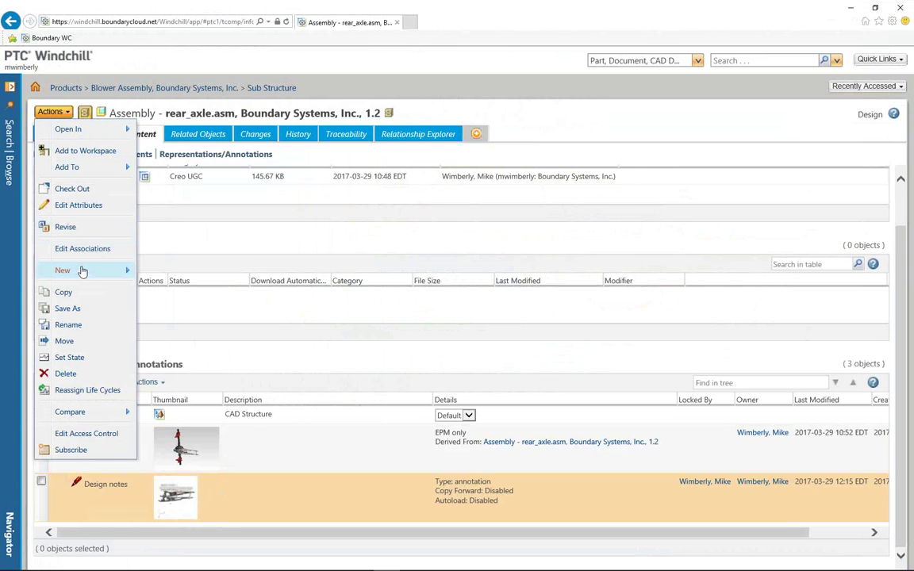
mouse_move(82, 269)
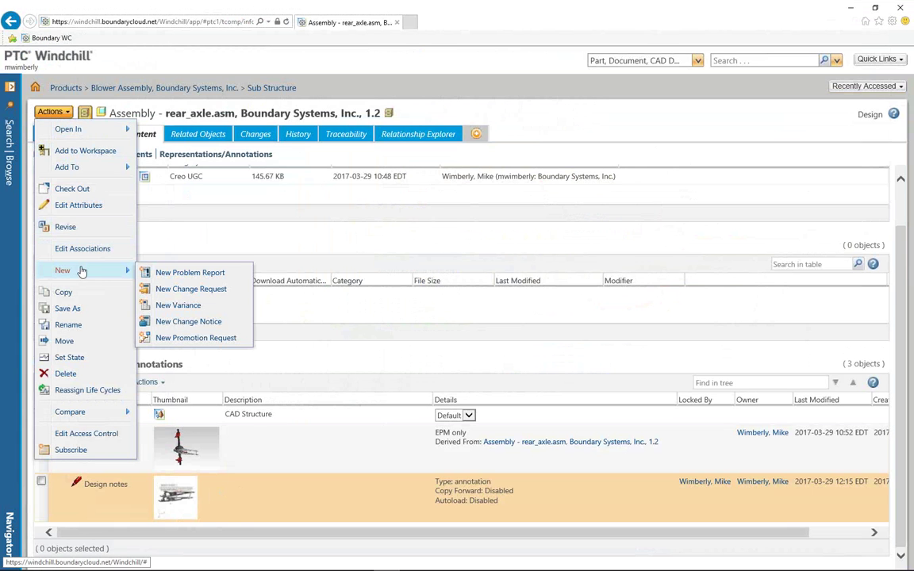
left_click(175, 291)
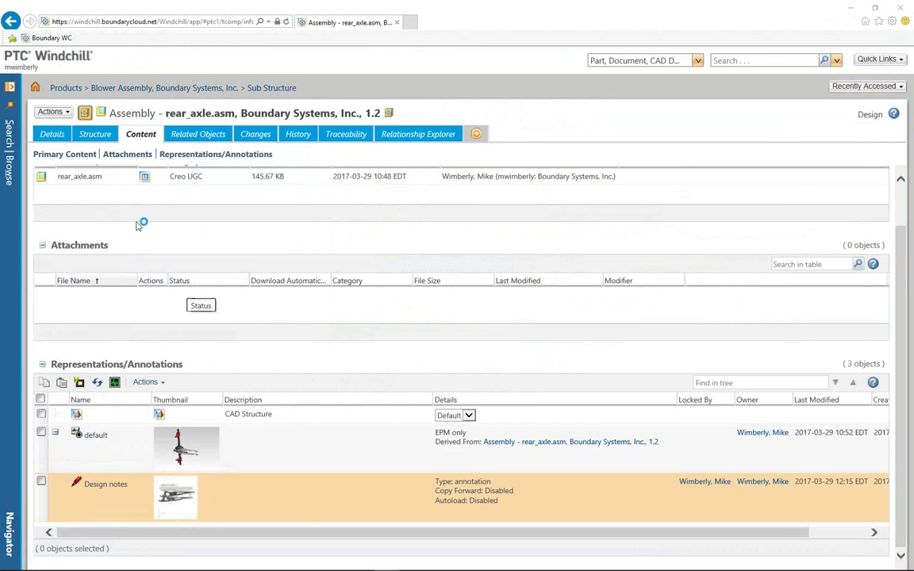
left_click_drag(0, 50, 438, 11)
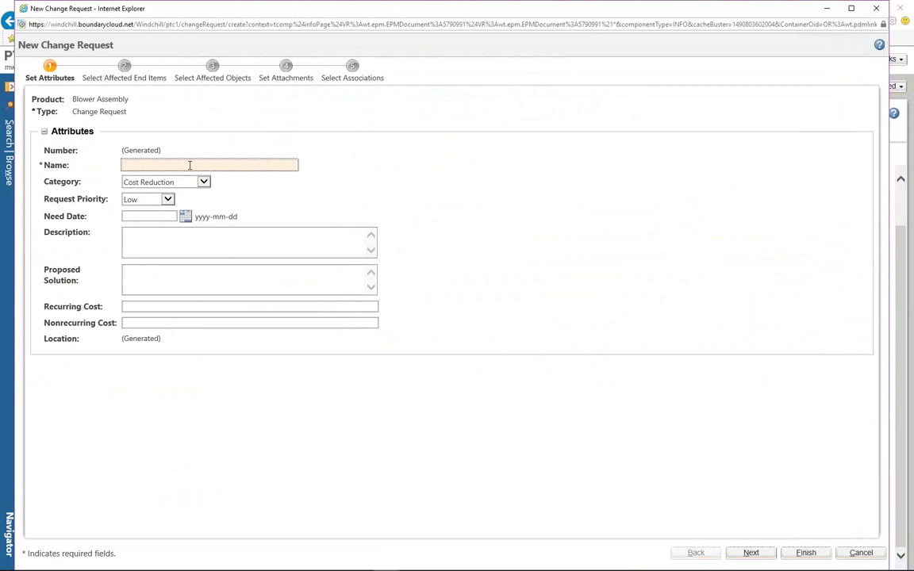
Name the change request Design Change Check
type("dUpdate")
key("BackSpace")
key("BackSpace")
key("BackSpace")
key("BackSpace")
key("BackSpace")
key("BackSpace")
key("BackSpace")
type("Desigh")
type(" Chean")
key("BackSpace")
key("BackSpace")
key("BackSpace")
type("ange Check")
Set the change request's category to Product Improvement
left_click(203, 182)
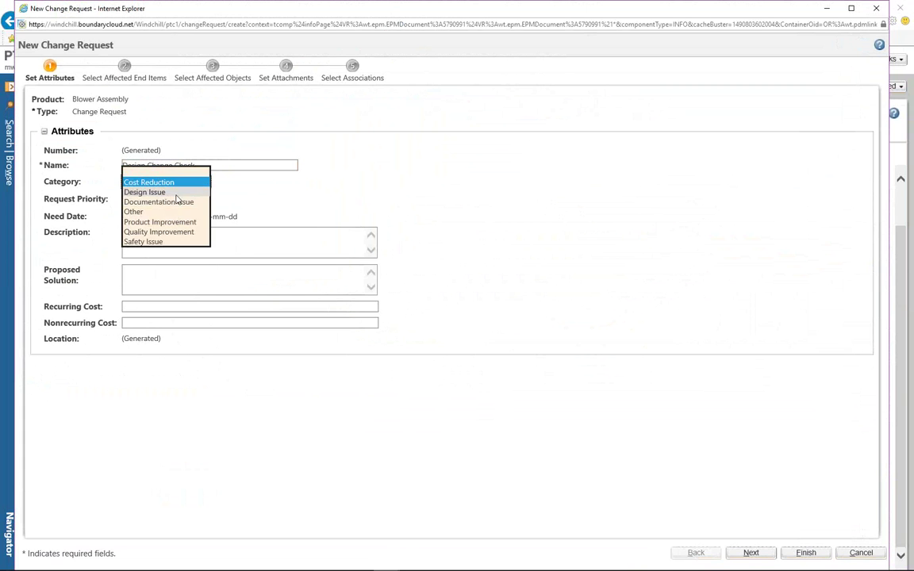
left_click(164, 193)
left_click(182, 180)
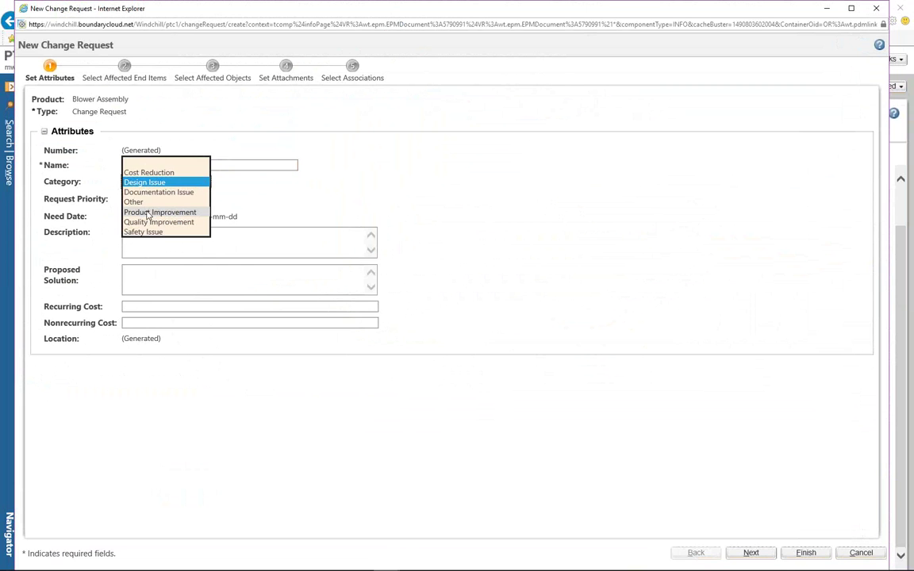
left_click(159, 213)
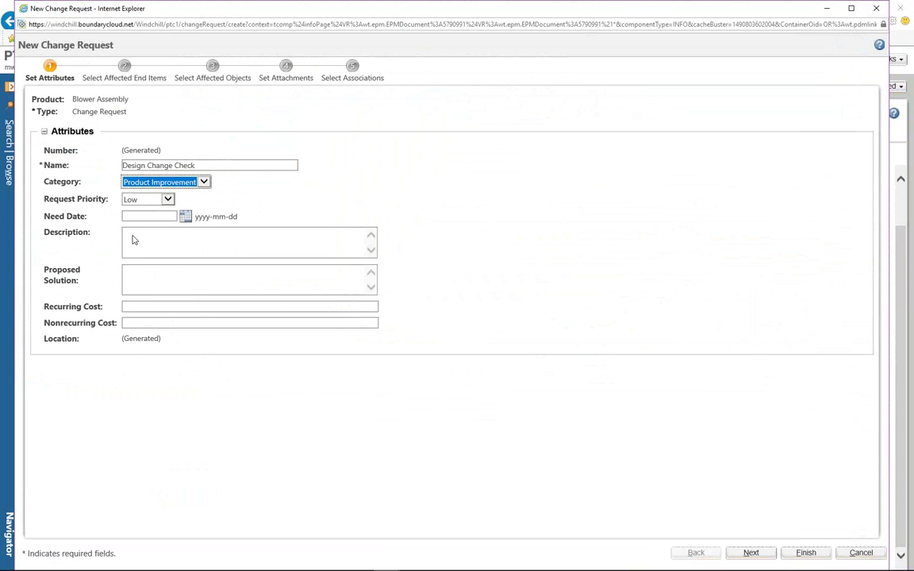
Review the change request's affected end items, affected objects, attachments and associations, and return to the affected objects
left_click(751, 552)
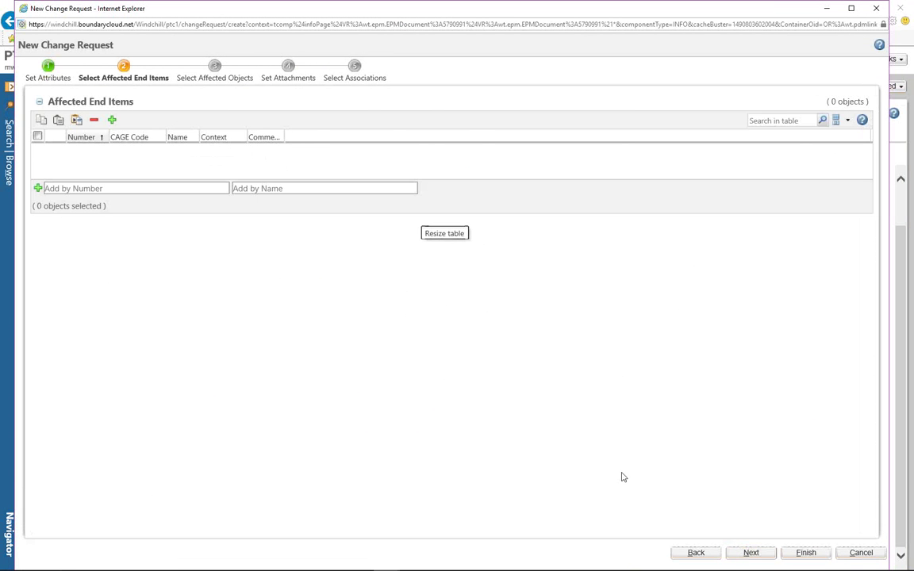
left_click(739, 553)
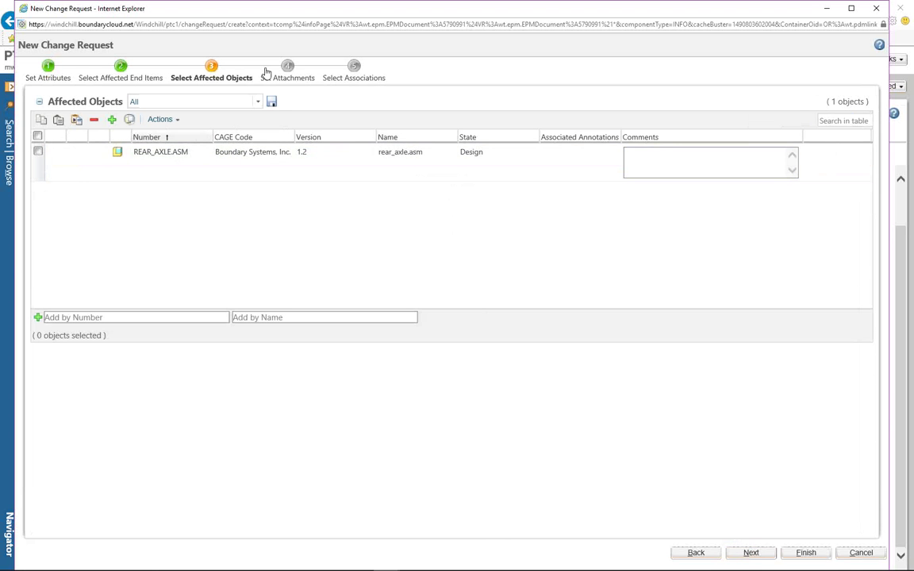
left_click(750, 552)
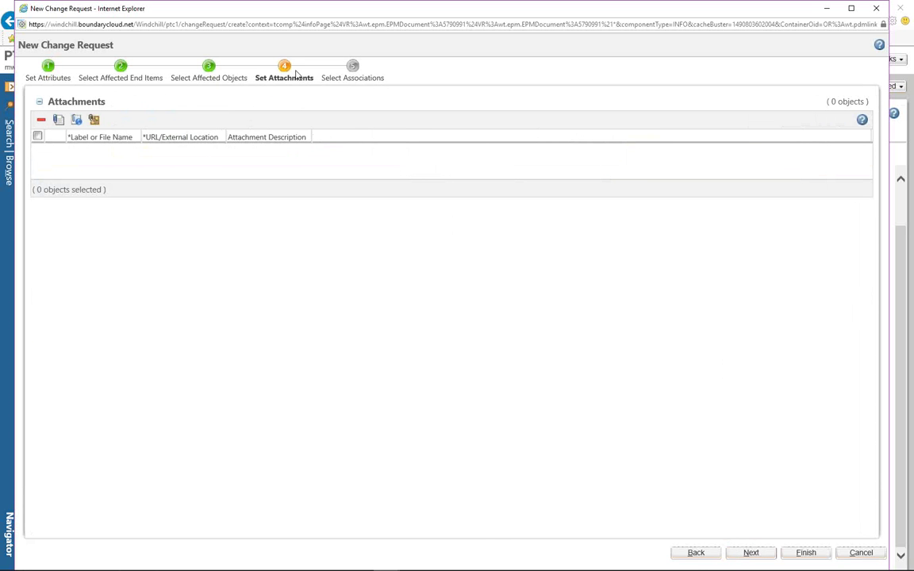
left_click(209, 68)
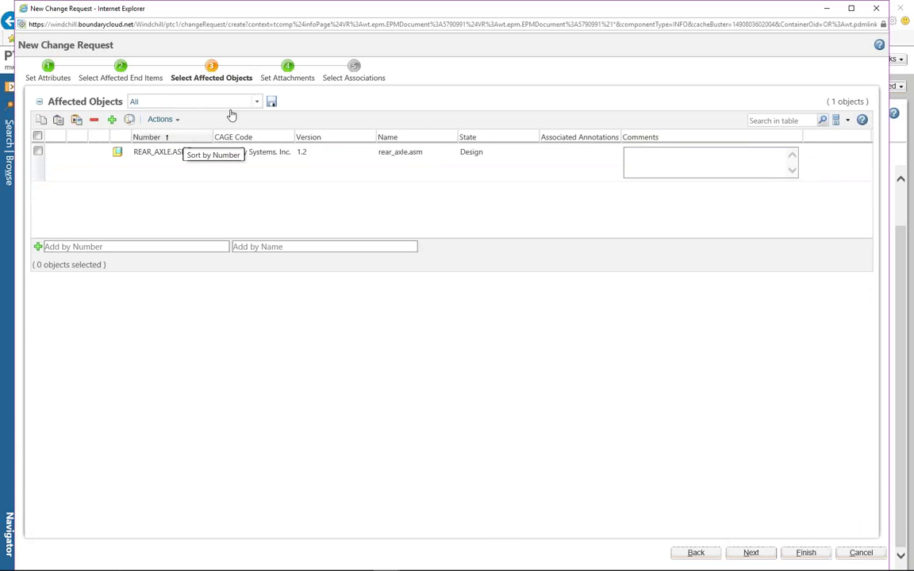
left_click(354, 66)
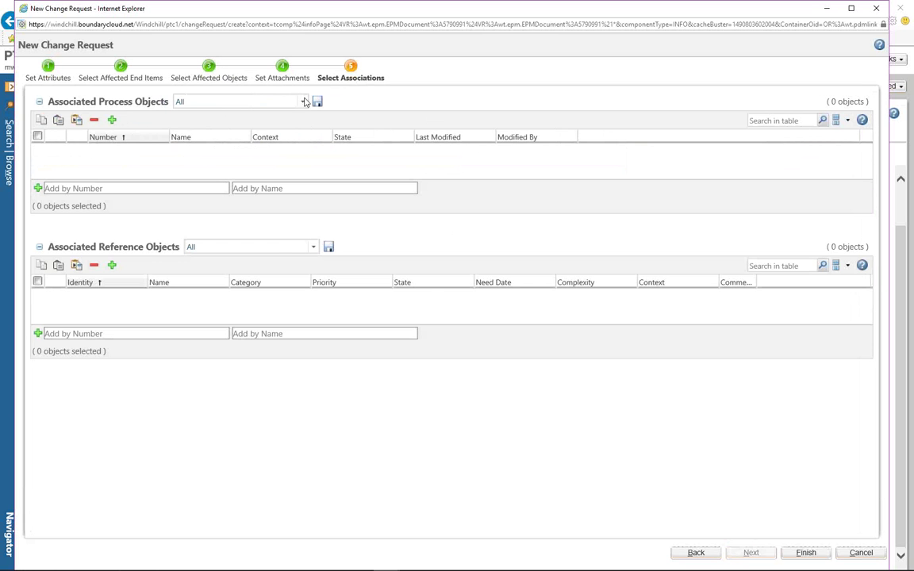
left_click(187, 67)
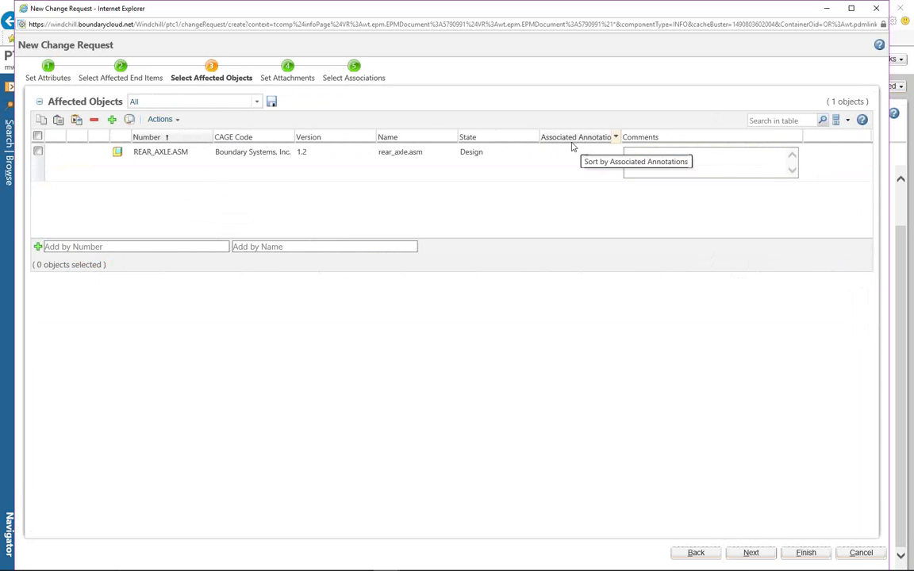
Associate the Design notes annotation with the affected object REAR_AXLE.ASM
left_click(38, 153)
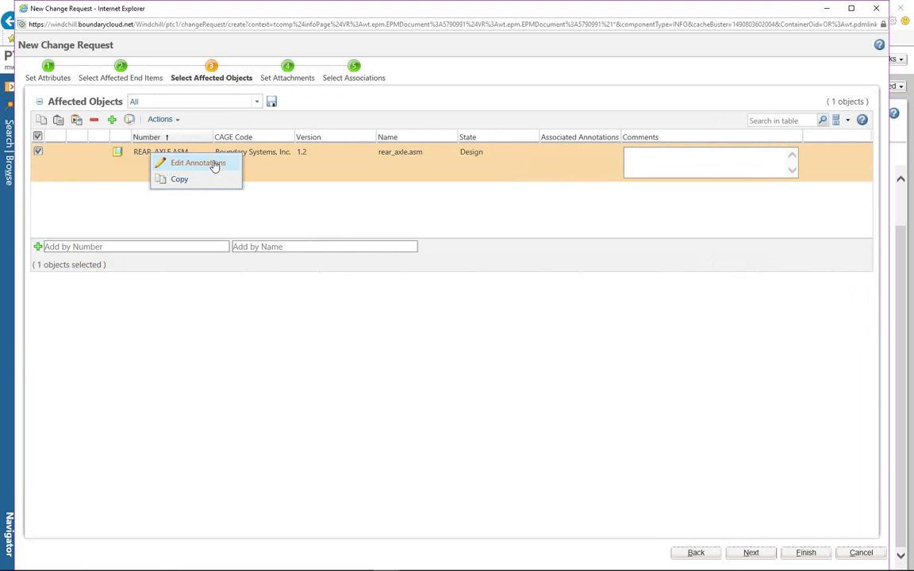
left_click(198, 162)
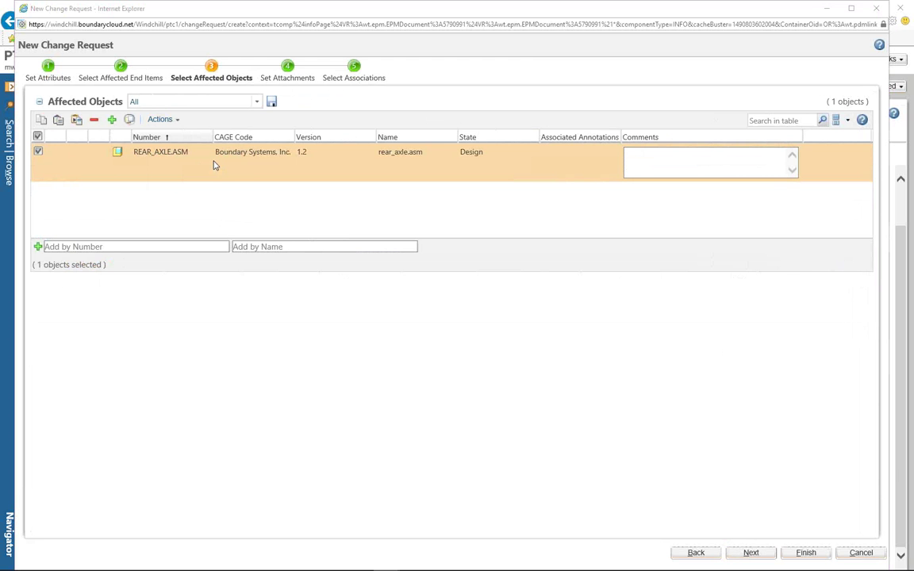
mouse_move(0, 24)
left_mouse_down()
mouse_move(174, 6)
mouse_move(590, 3)
mouse_move(516, 0)
left_mouse_up()
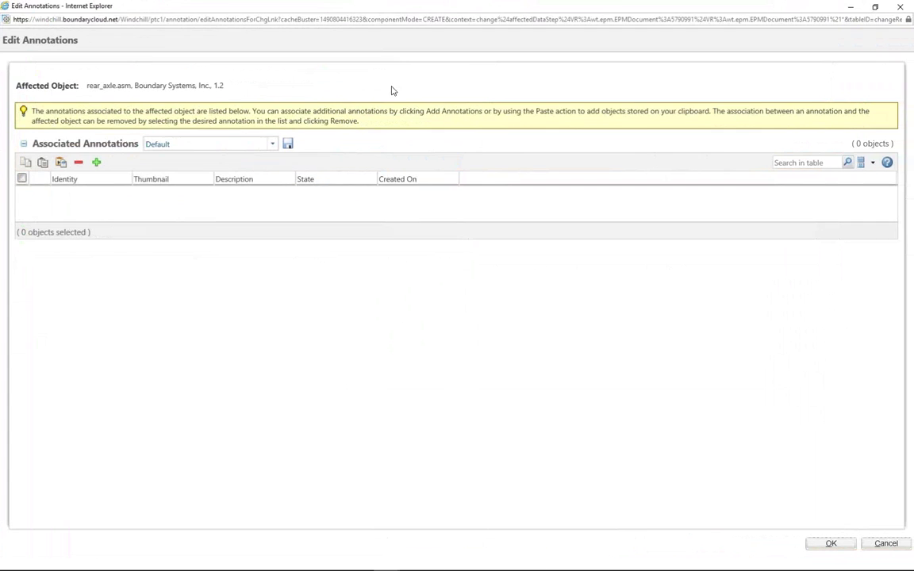
left_click(96, 162)
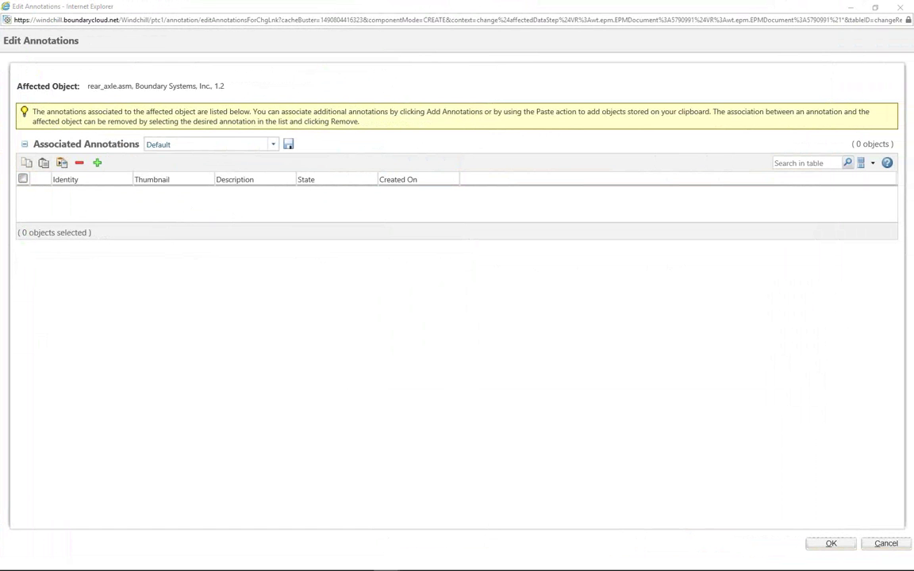
mouse_move(326, 57)
left_mouse_down()
mouse_move(485, 45)
mouse_move(514, 29)
mouse_move(494, 21)
left_mouse_up()
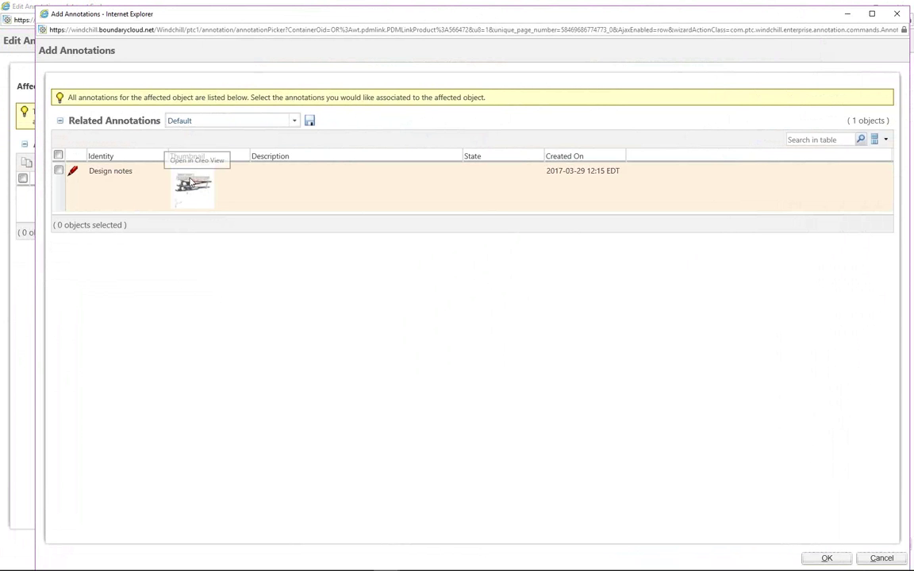
left_click(57, 171)
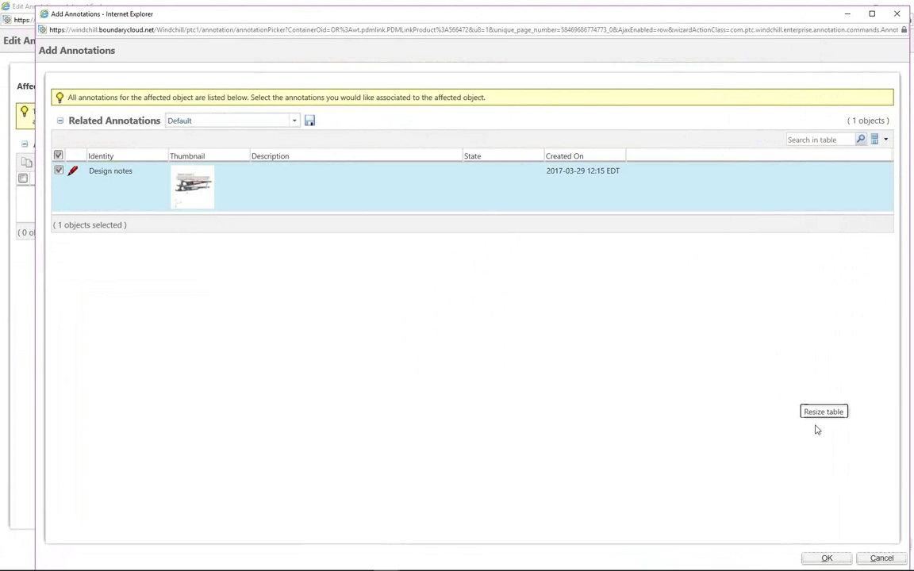
left_click(826, 558)
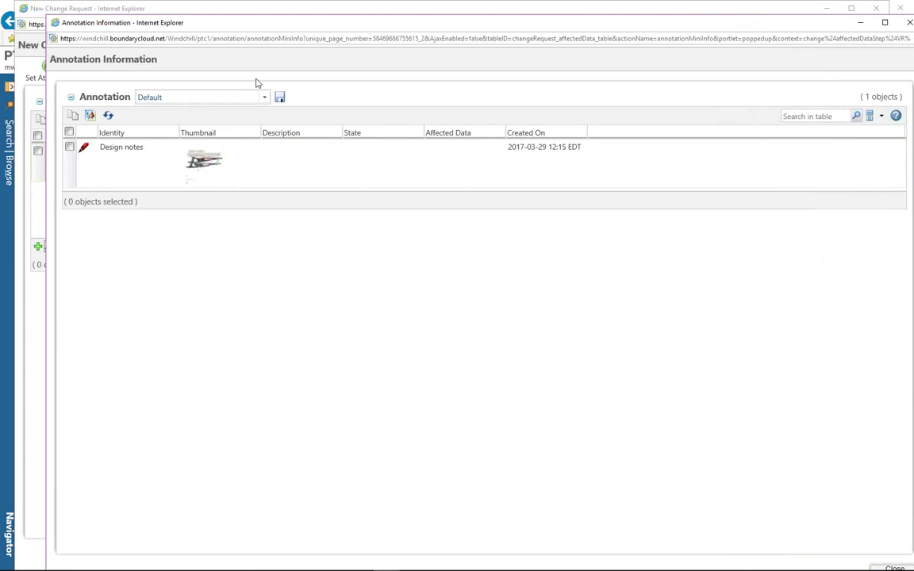
View the associated Design notes annotation in Creo View without installing the add-on, and return to the change request
left_click(200, 165)
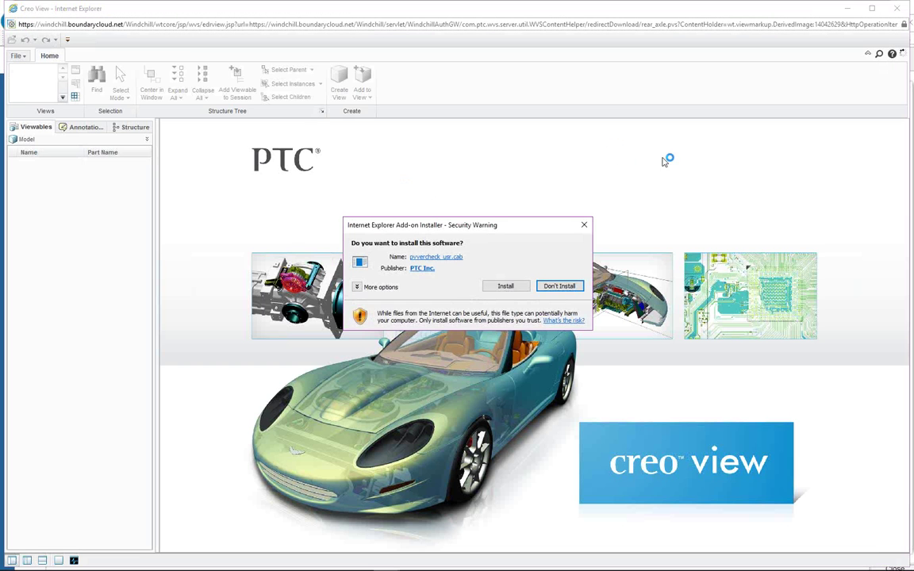
left_click(573, 288)
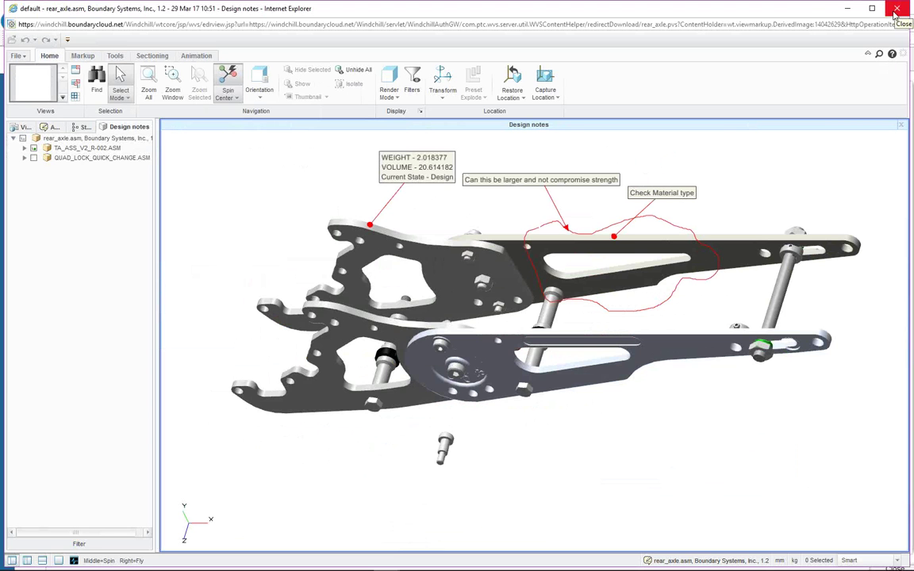
left_click(897, 11)
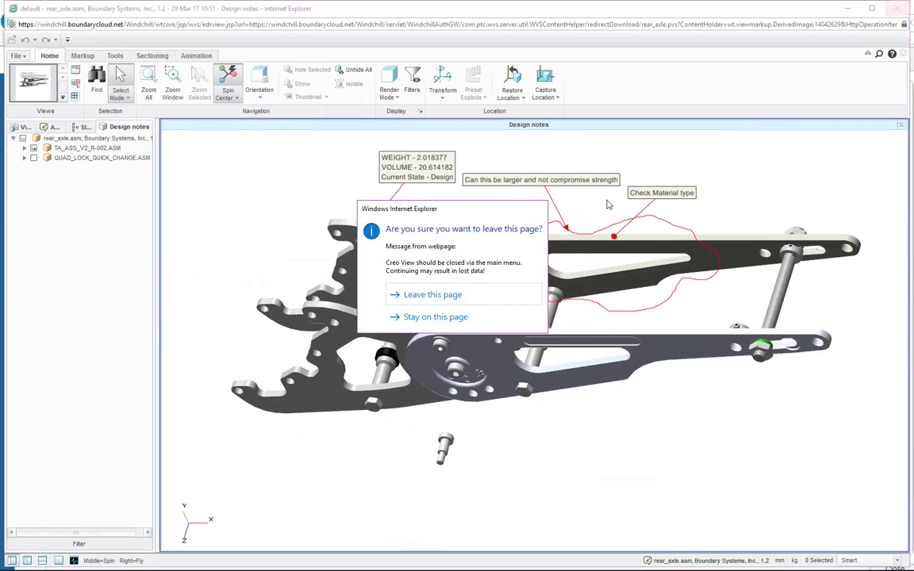
left_click(432, 295)
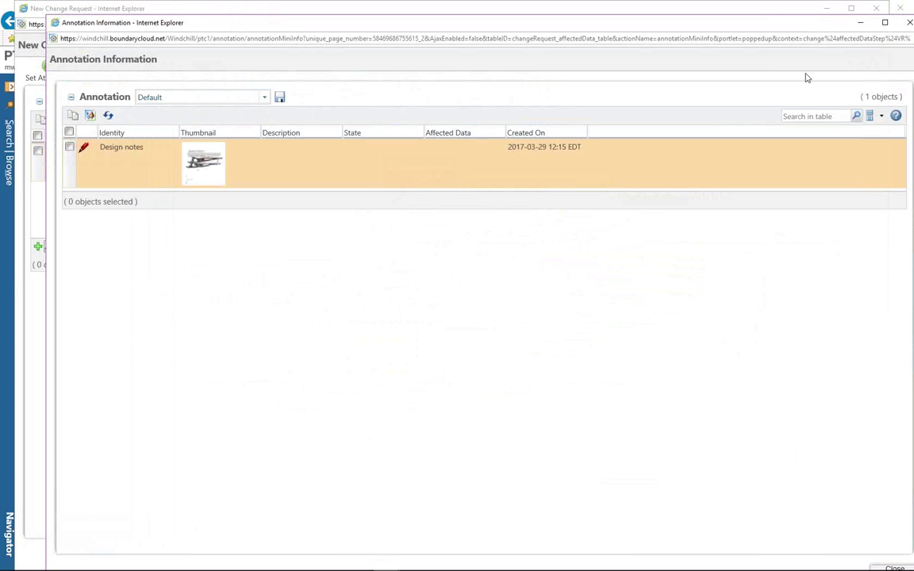
left_click(908, 24)
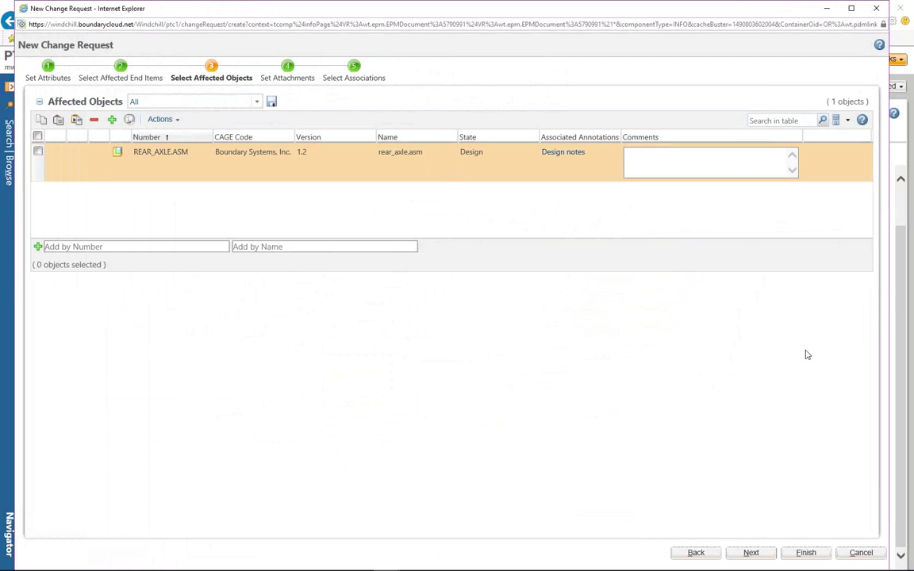
Discard the new change request without creating it
left_click(860, 552)
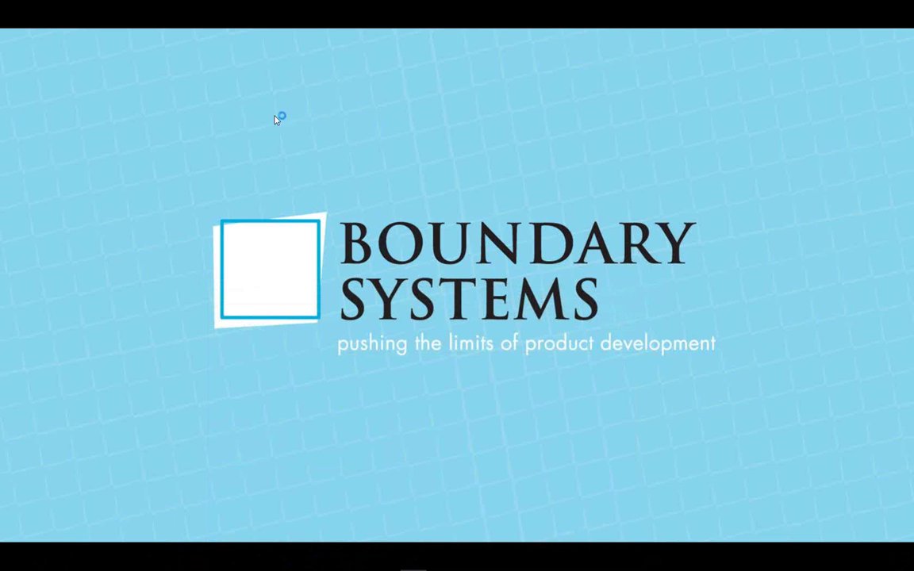
mouse_move(357, 563)
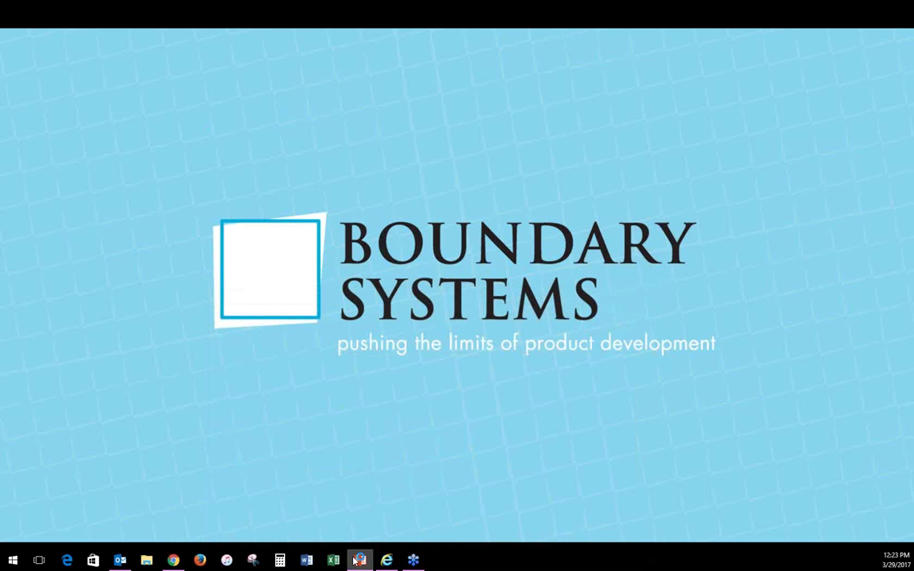